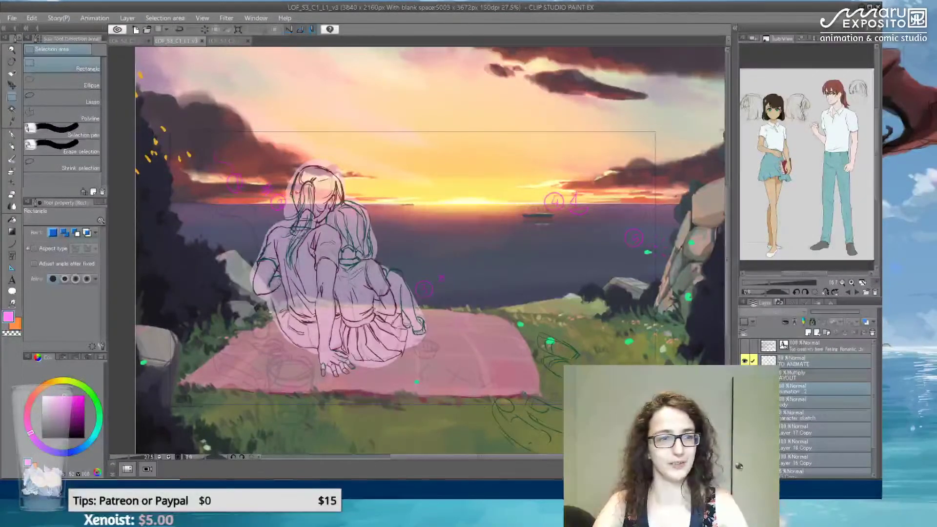
- Lower the opacity of the sunset background layer to roughly half so the painting looks faded behind the sketch
scroll(417, 254, up, 1)
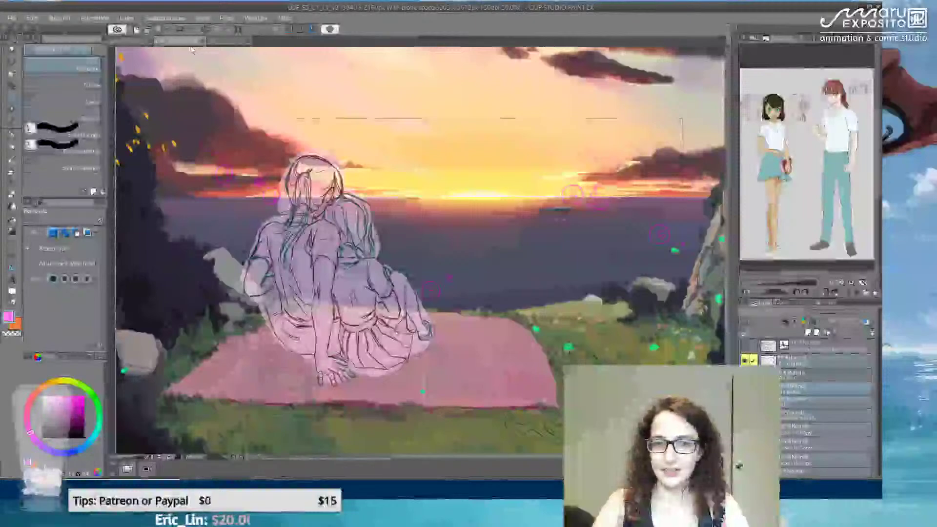
scroll(812, 405, up, 2)
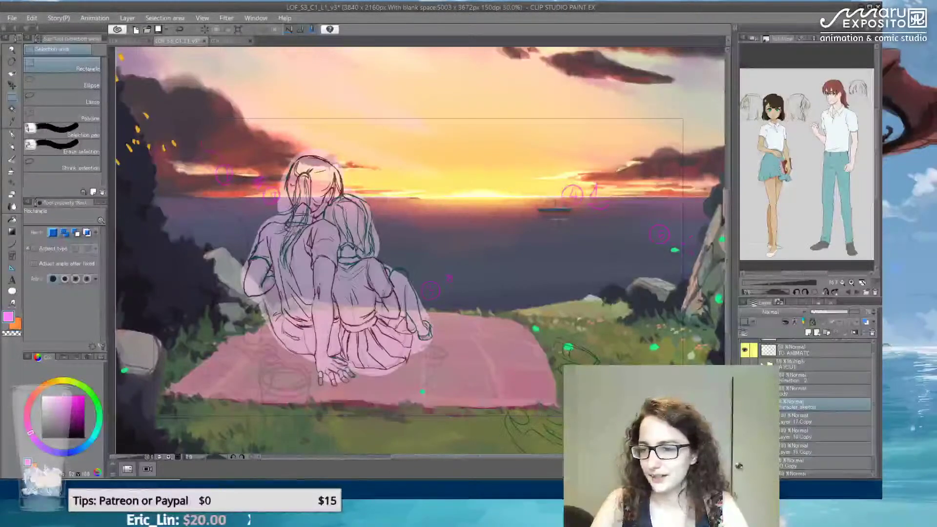
scroll(790, 414, down, 1)
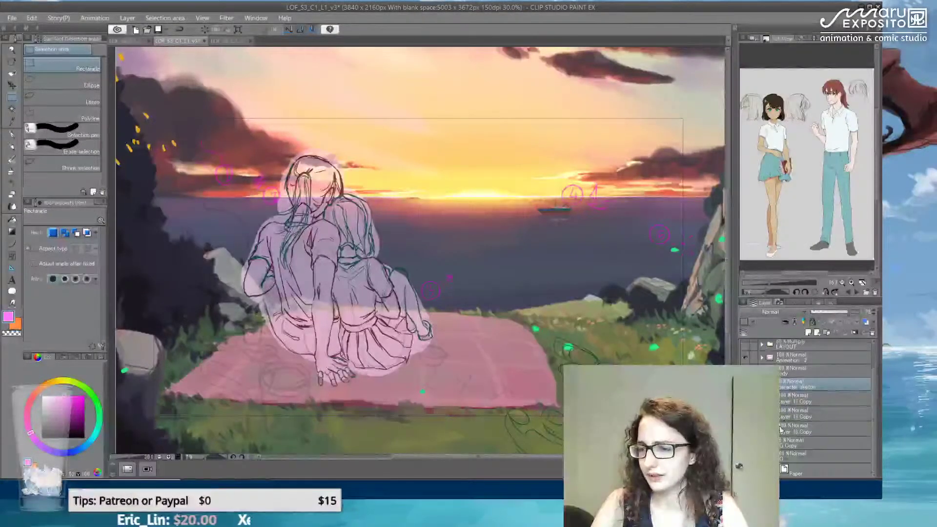
click(816, 457)
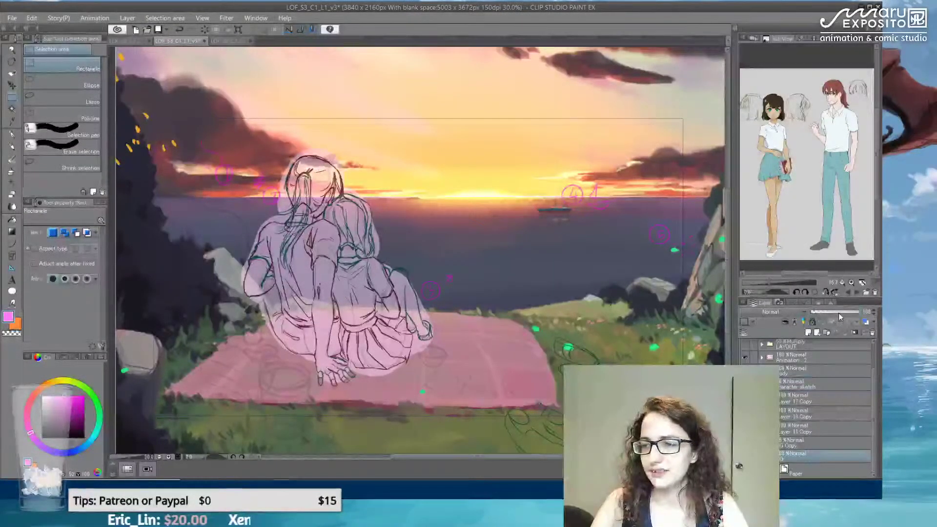
click(838, 313)
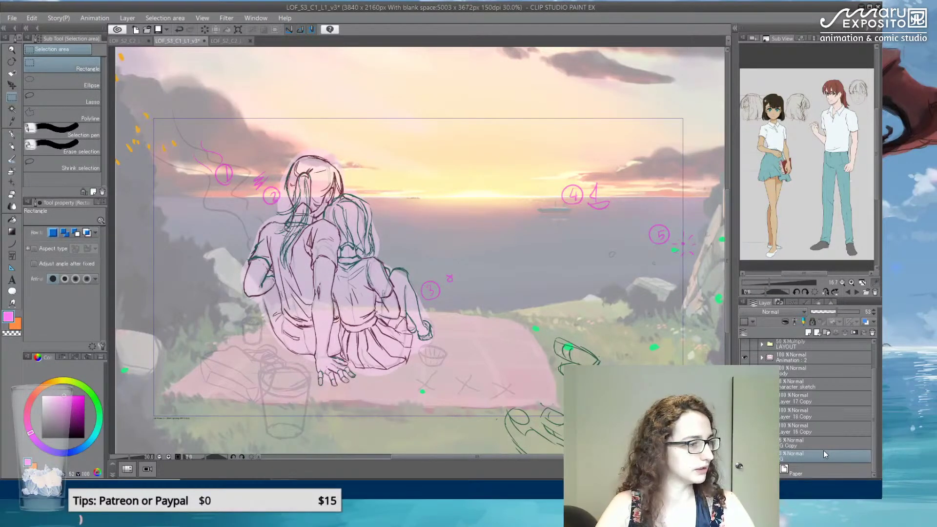
- Check what the background, Body and Character sketch layers contain by hiding and showing each one
click(744, 456)
click(744, 456)
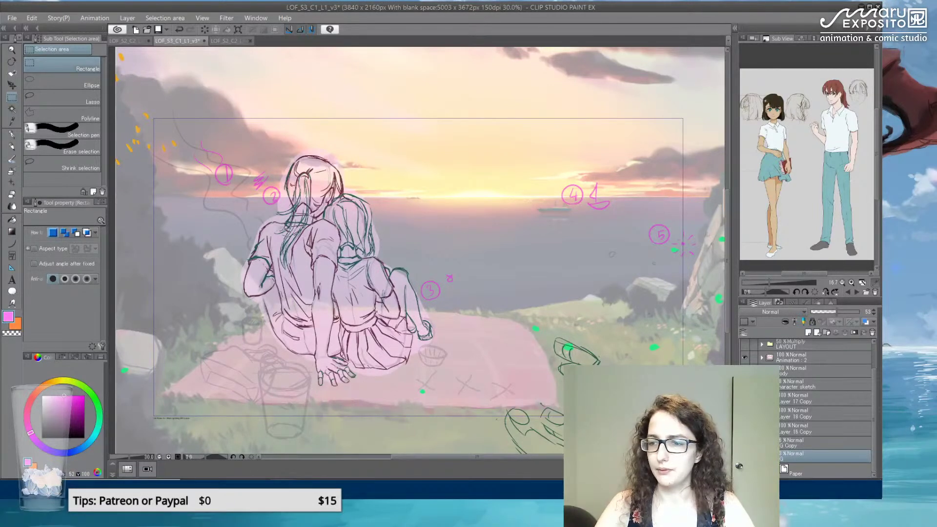
click(744, 371)
click(744, 371)
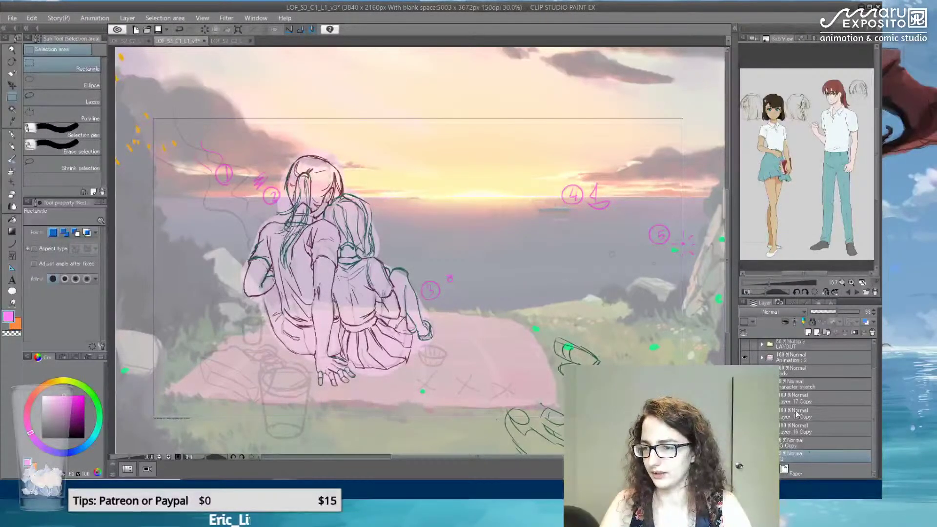
click(744, 383)
click(743, 383)
- Expand the Character sketch folder and raise the opacity of its Layer 5
click(771, 384)
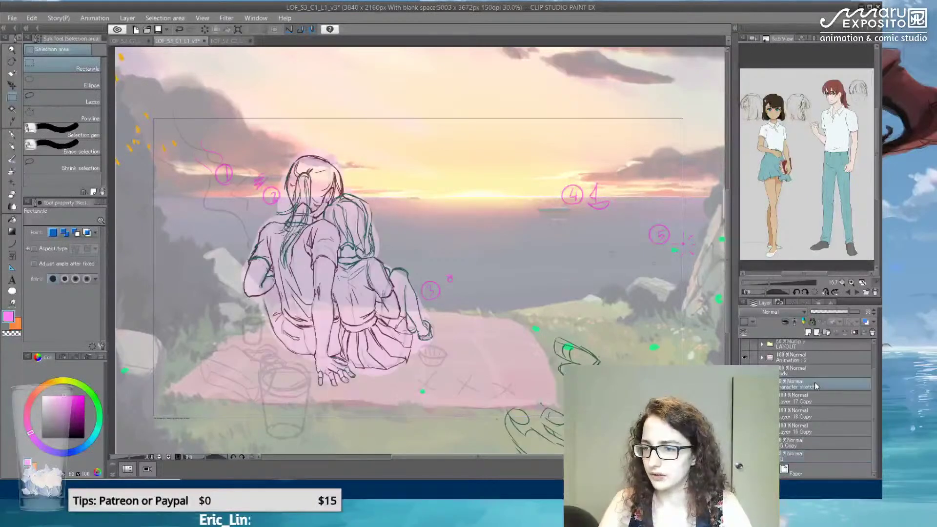
click(761, 384)
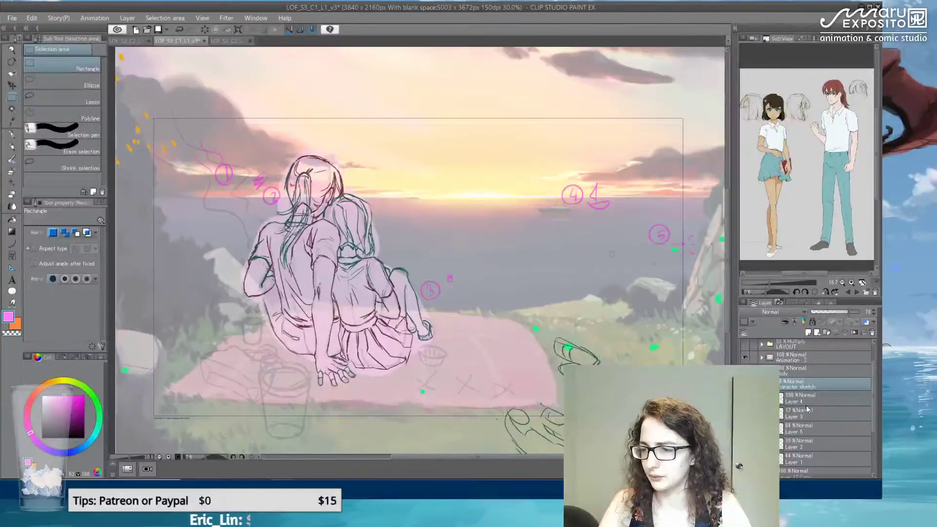
click(807, 399)
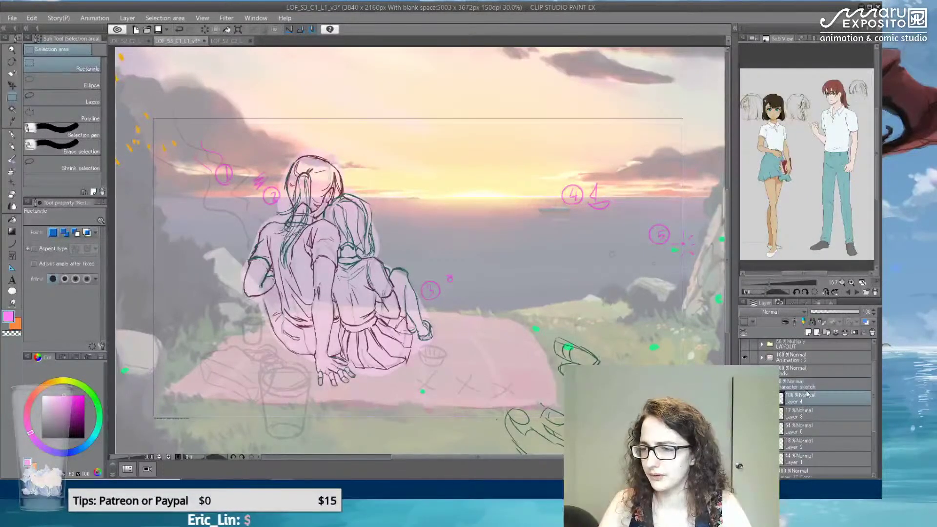
click(803, 428)
click(855, 315)
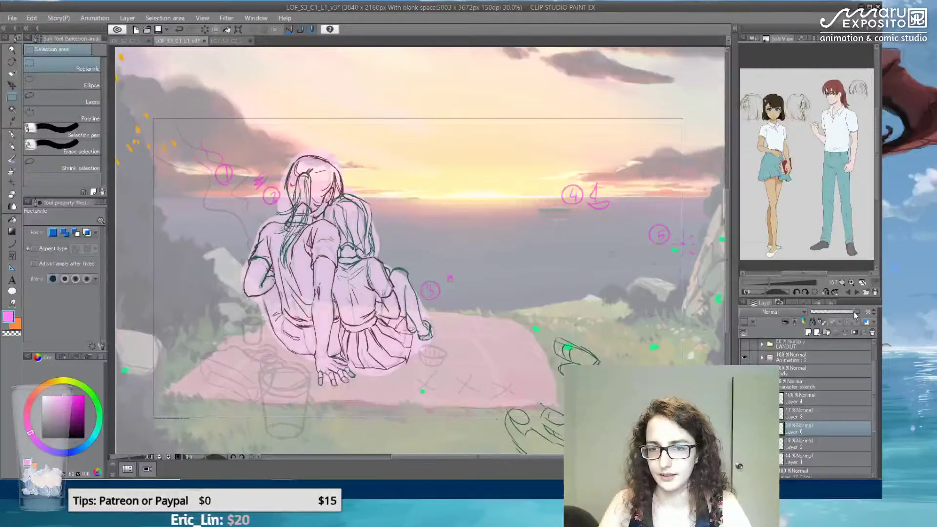
- Fade the rough drawings in the Character sketch folder by lowering Layer 3's opacity and setting Layer 4 to about 18%
click(813, 413)
click(815, 312)
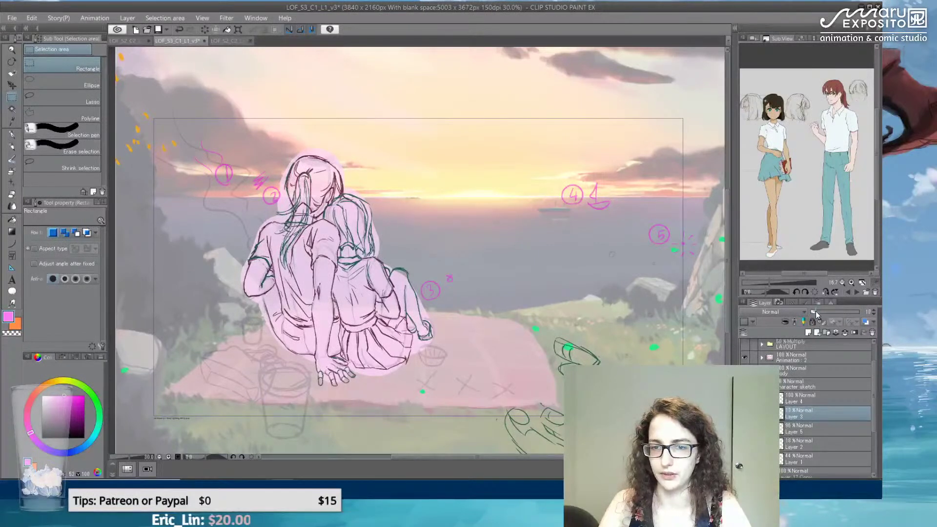
click(815, 311)
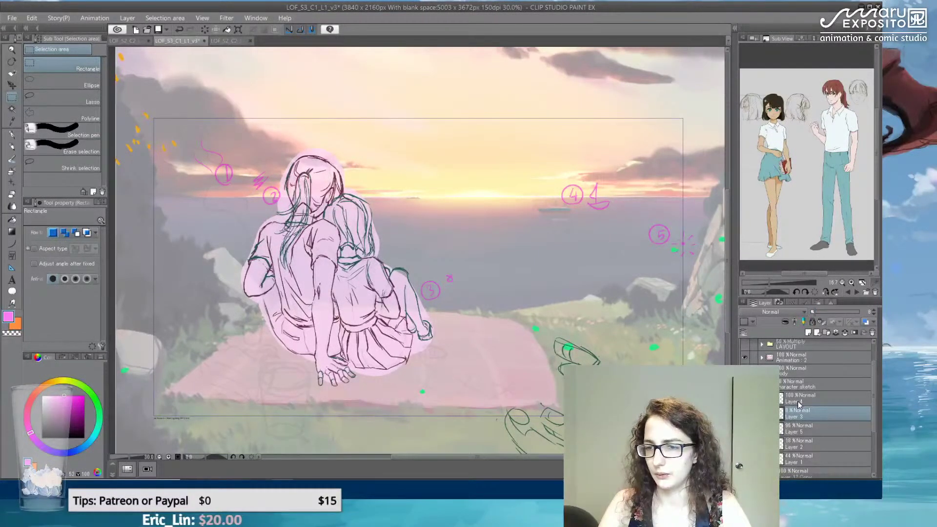
click(800, 401)
click(821, 313)
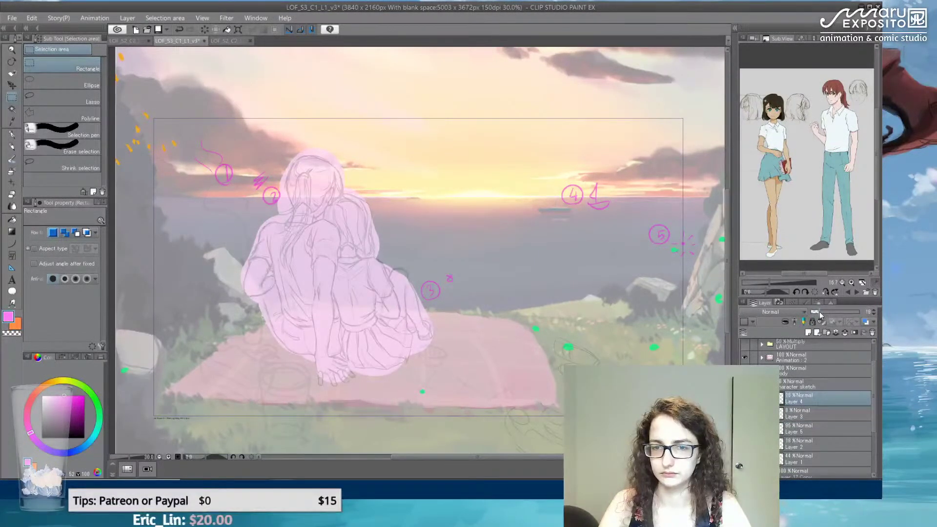
- Expand the Body folder, make Line Copy 2 the active layer and choose a dark maroon drawing color from the standard color set
click(761, 371)
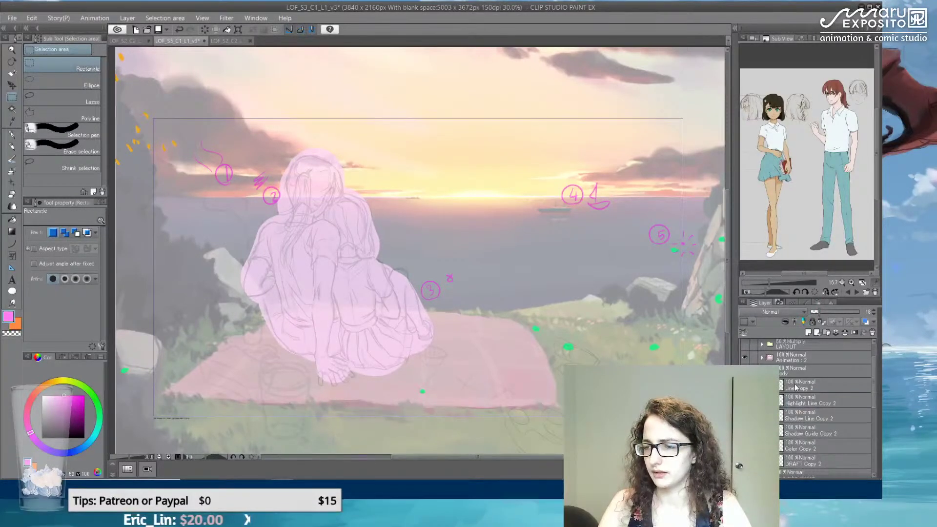
click(800, 386)
scroll(299, 190, up, 1)
scroll(299, 189, up, 1)
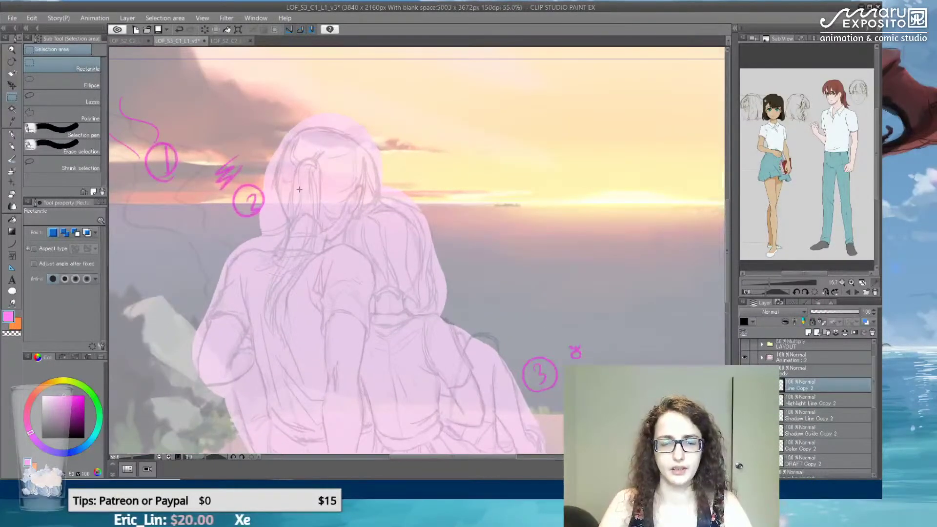
click(51, 357)
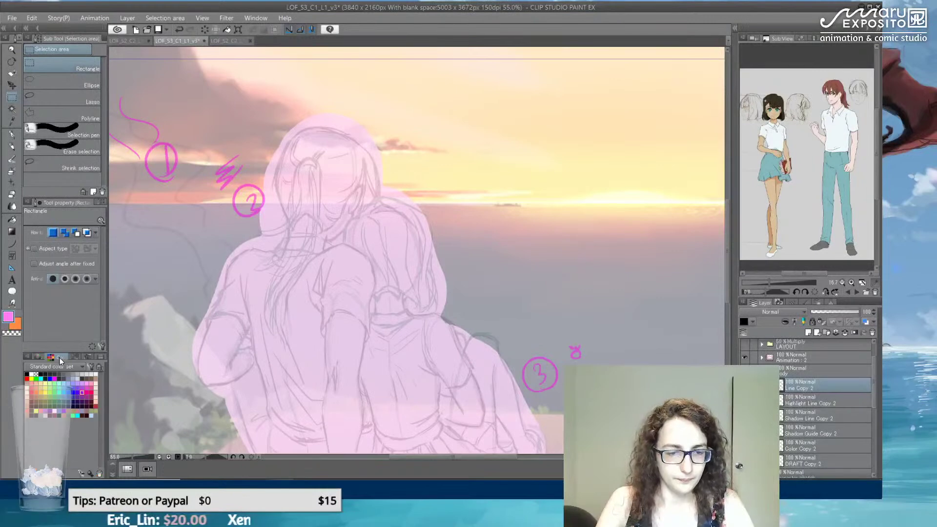
click(86, 416)
- Try the dark maroon with one very thick G-pen stroke in the sky beside the figures
drag(388, 161, 432, 206)
key(ctrl+d)
key(p)
drag(466, 145, 505, 198)
scroll(534, 290, down, 2)
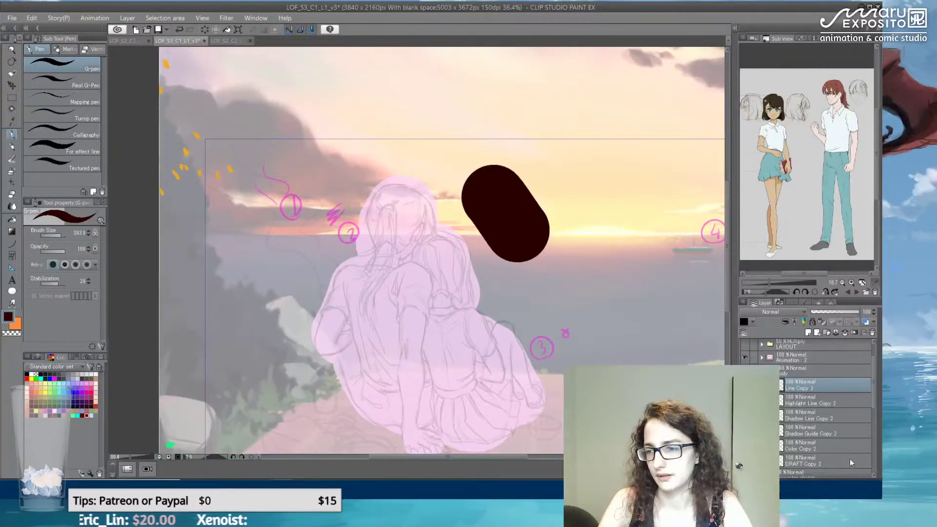
- Try the background layer at 100% opacity to judge the line color, and undo the opacity change
scroll(838, 448, down, 5)
click(806, 454)
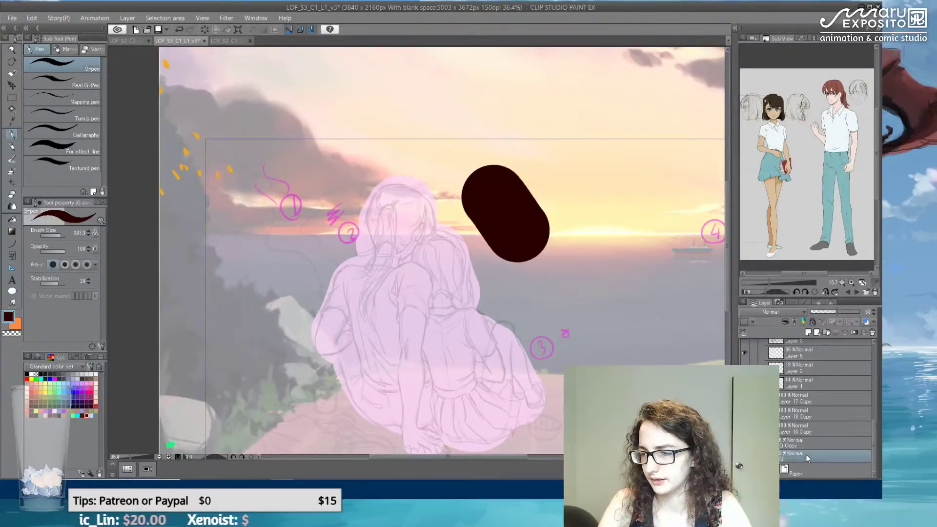
drag(859, 311, 879, 311)
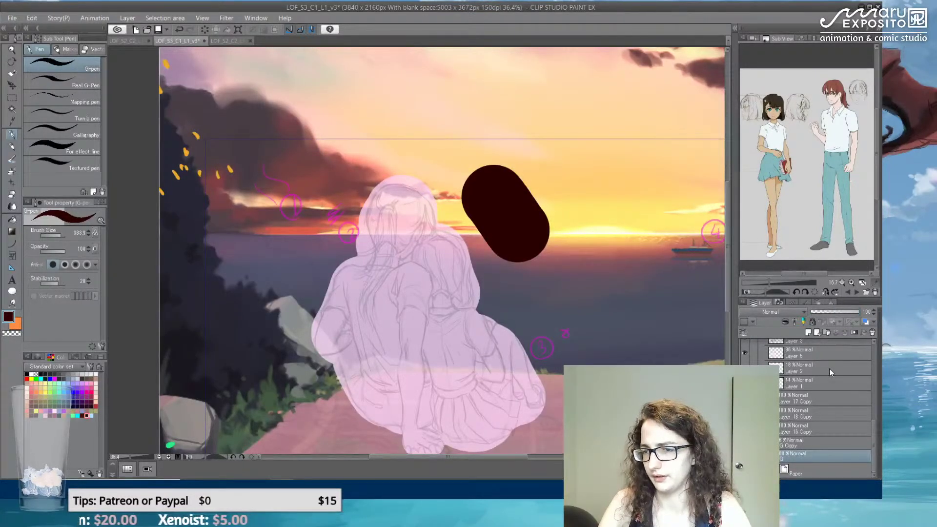
key(ctrl+z)
- On the Line Copy 2 layer, ink two short curves with the Curve tool along the hairline at the left of the taller figure's head
scroll(812, 389, up, 5)
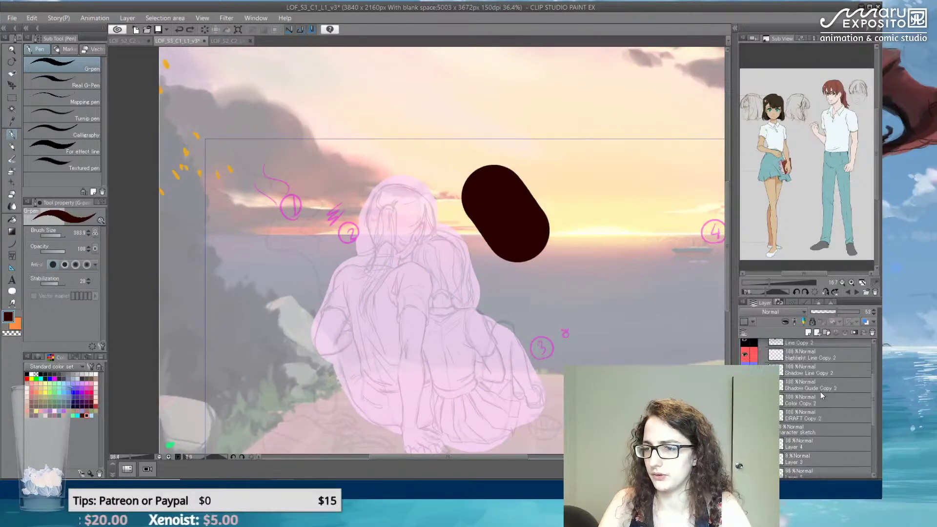
click(809, 415)
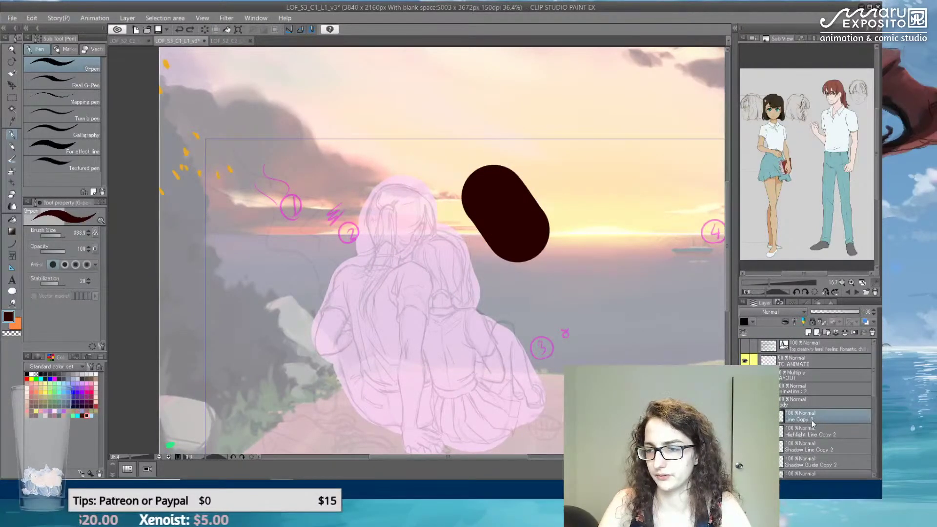
scroll(434, 243, up, 10)
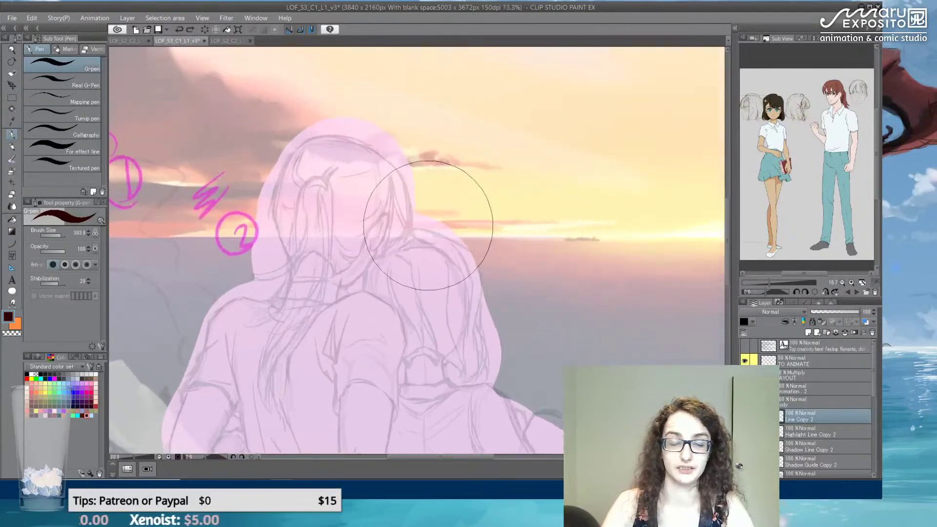
click(12, 243)
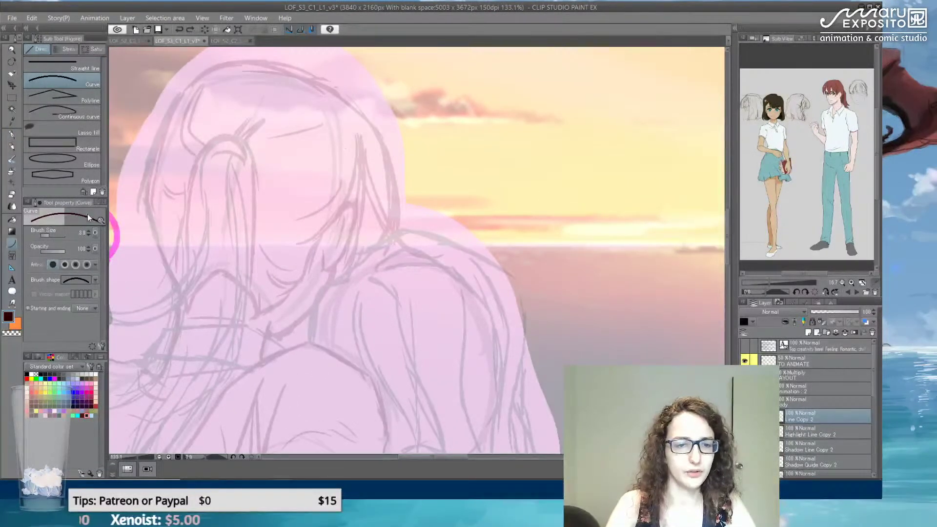
drag(215, 140, 287, 202)
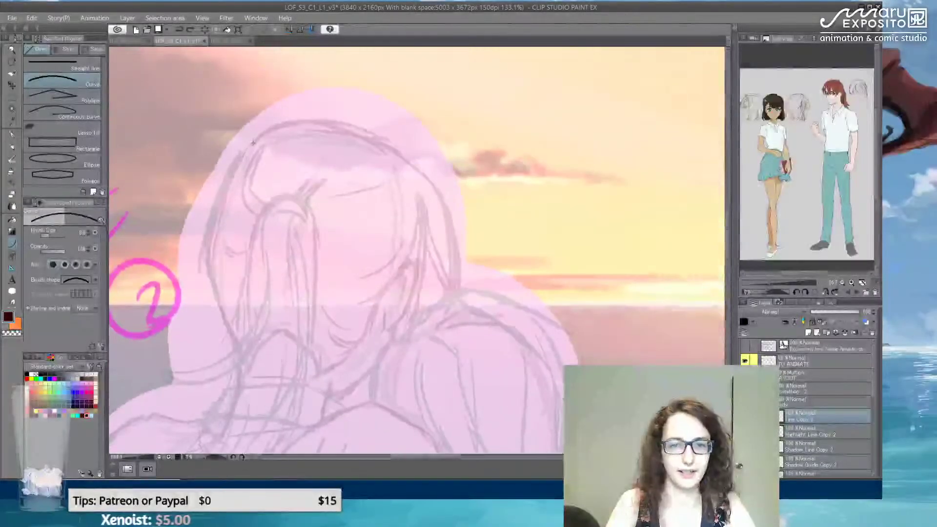
drag(249, 167, 257, 209)
click(240, 188)
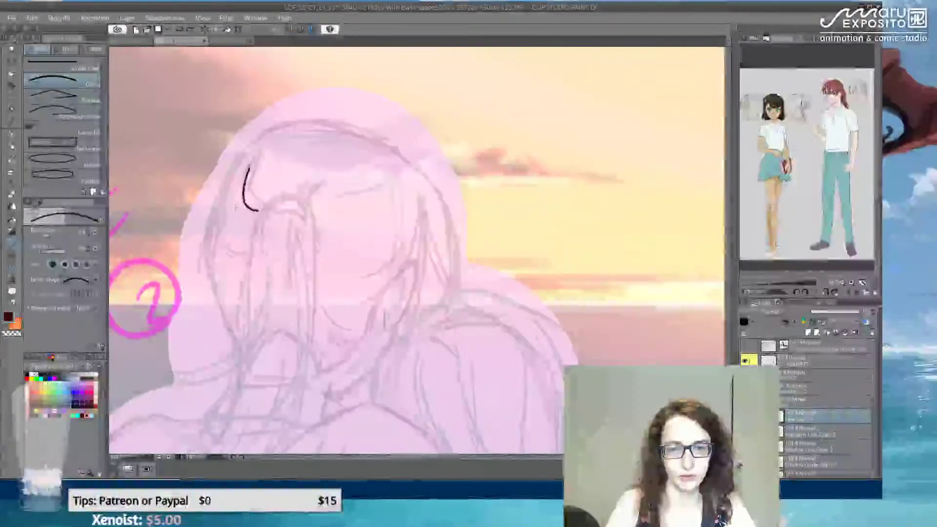
drag(251, 177, 259, 211)
click(247, 192)
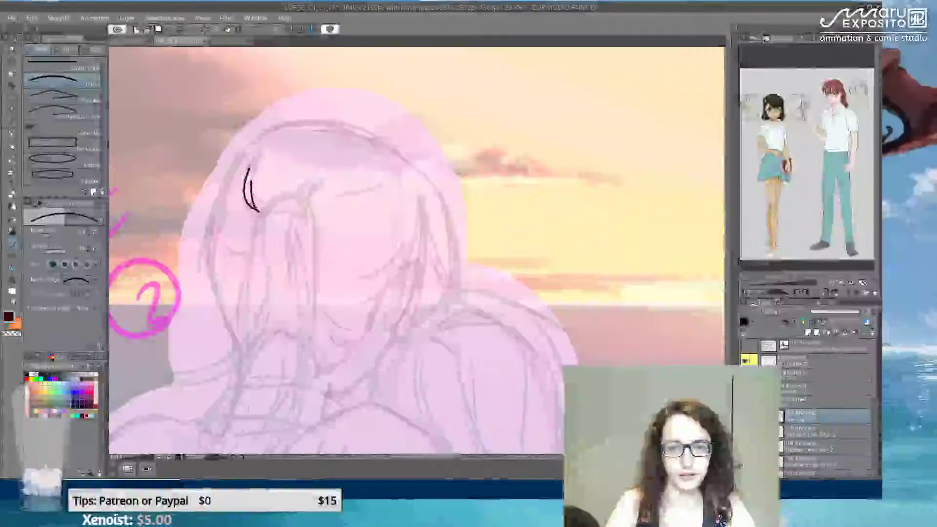
- Reduce the G-pen's brush size and ink a short stroke along the upper-left outline of the taller figure's head, redoing it once
key(p)
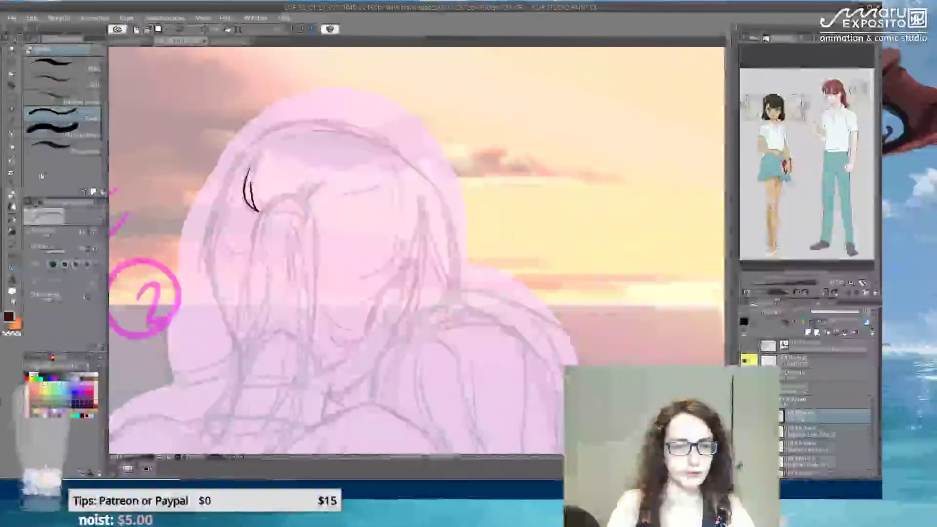
key(b)
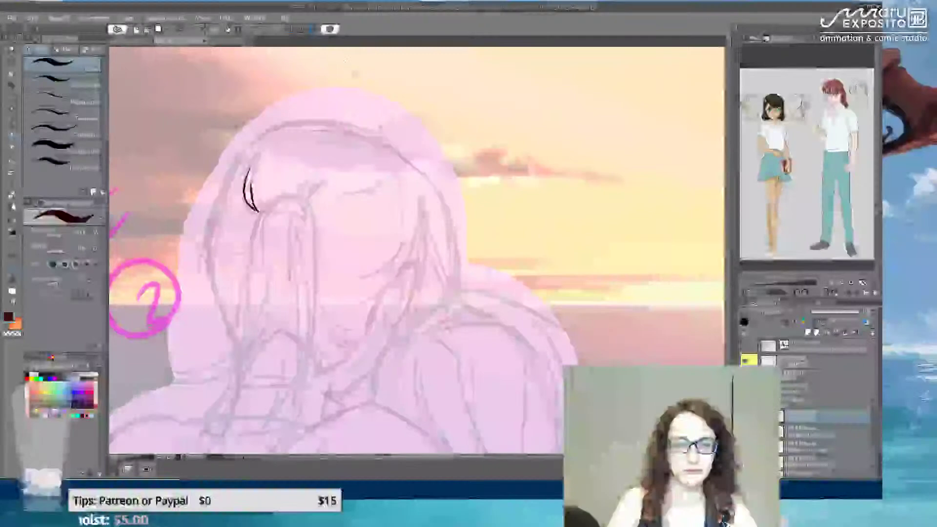
click(72, 233)
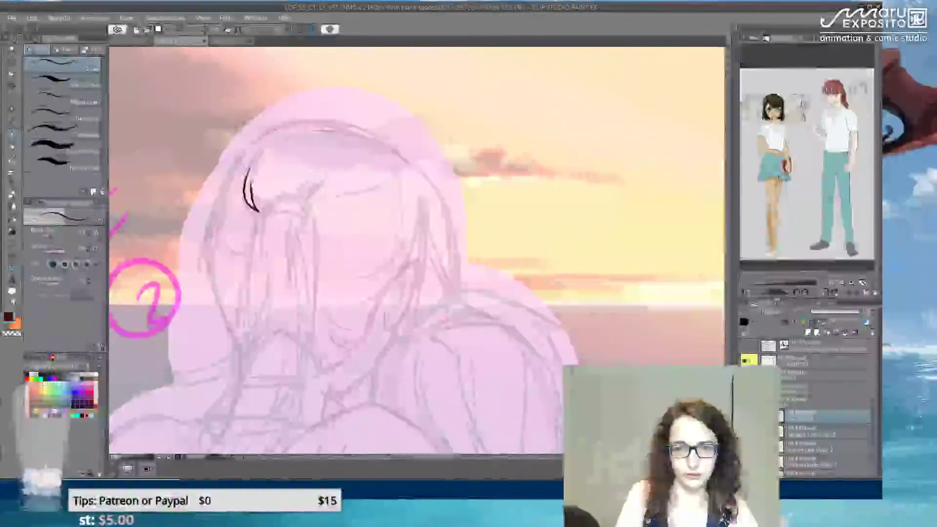
drag(264, 131, 239, 173)
key(ctrl+z)
drag(266, 131, 244, 148)
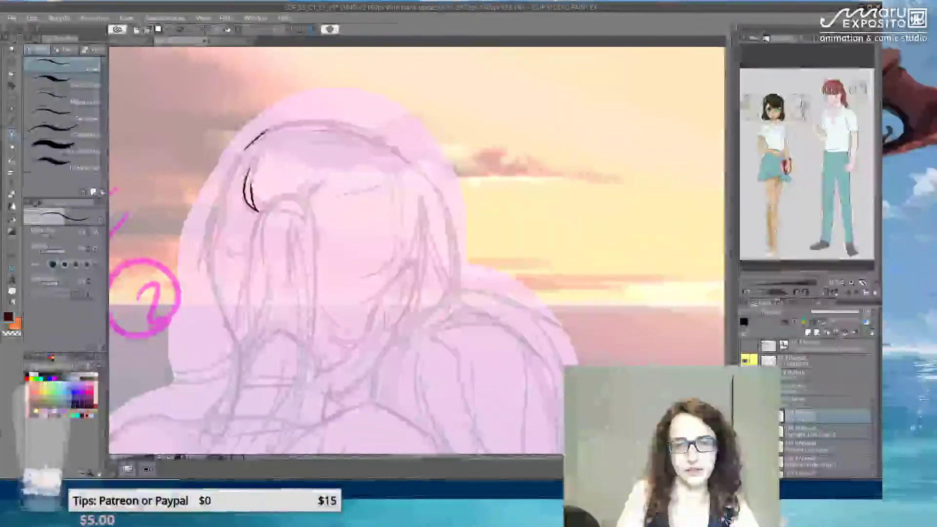
- Ink the top and upper-right outline of the taller figure's head with two connected curves using the Curve tool
scroll(273, 122, up, 5)
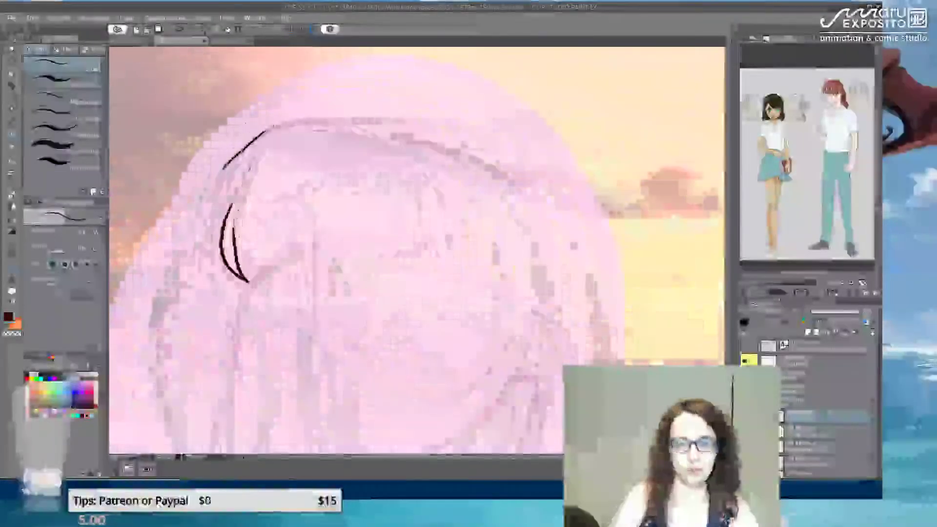
key(u)
mouse_move(262, 130)
mouse_down()
mouse_move(397, 129)
mouse_move(441, 142)
mouse_up()
click(342, 109)
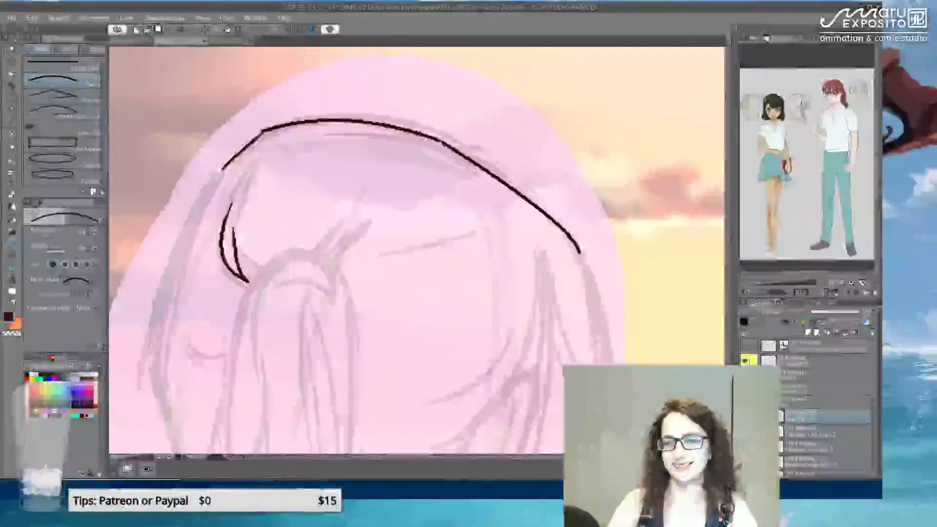
click(524, 175)
scroll(414, 249, down, 3)
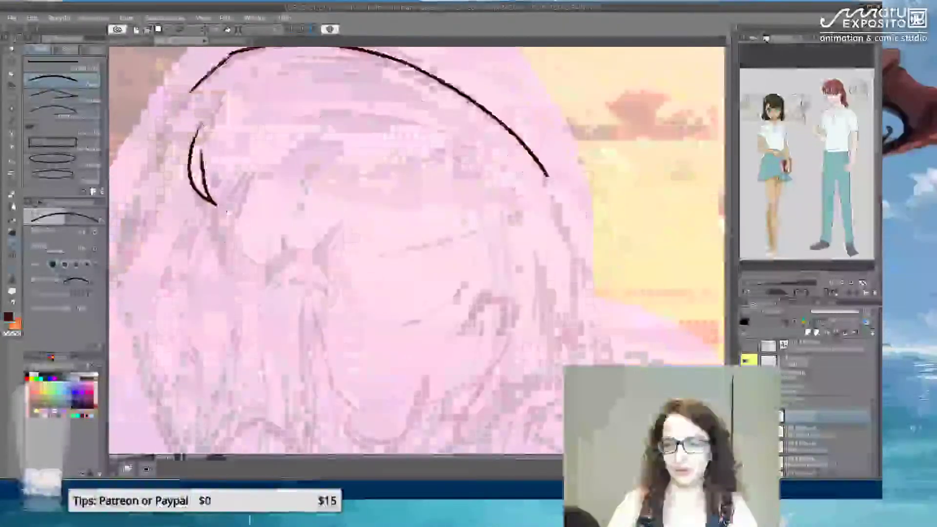
scroll(617, 68, down, 5)
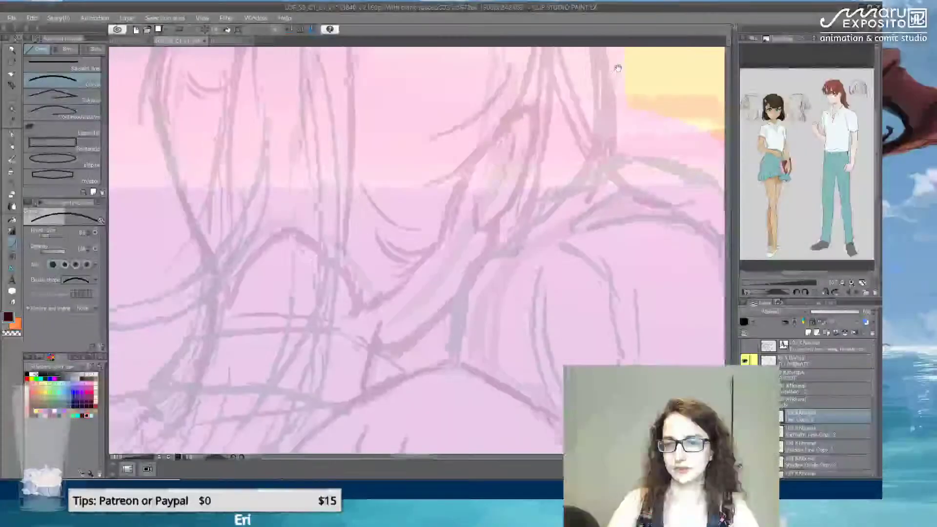
- Ink the neck edge and the sloping shoulder line beneath the hair with connected curves using the Curve tool
drag(617, 68, 558, 122)
drag(479, 252, 394, 412)
click(466, 306)
click(400, 311)
drag(400, 310, 296, 352)
mouse_move(375, 296)
mouse_down()
mouse_move(454, 253)
mouse_move(446, 251)
mouse_move(649, 320)
mouse_move(670, 342)
mouse_up()
click(448, 250)
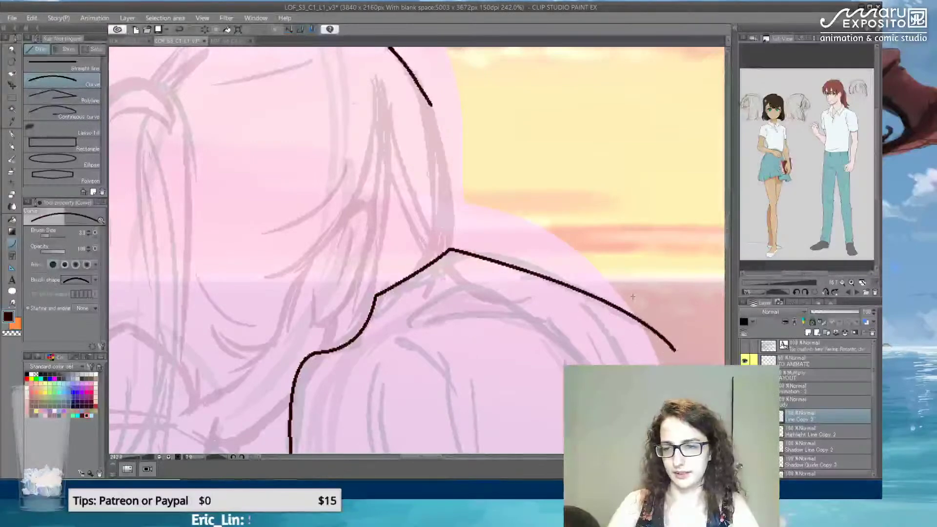
- Ink the ear's outer contour and a short inner line with the G-pen
drag(530, 180, 602, 160)
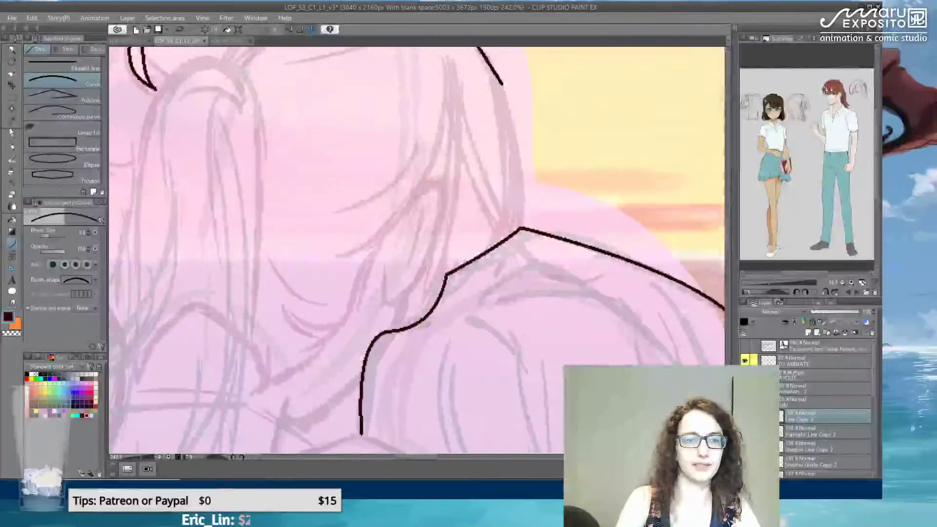
key(p)
mouse_move(421, 192)
mouse_down()
mouse_move(442, 194)
mouse_move(443, 224)
mouse_move(421, 274)
mouse_move(388, 308)
mouse_up()
drag(424, 209, 422, 237)
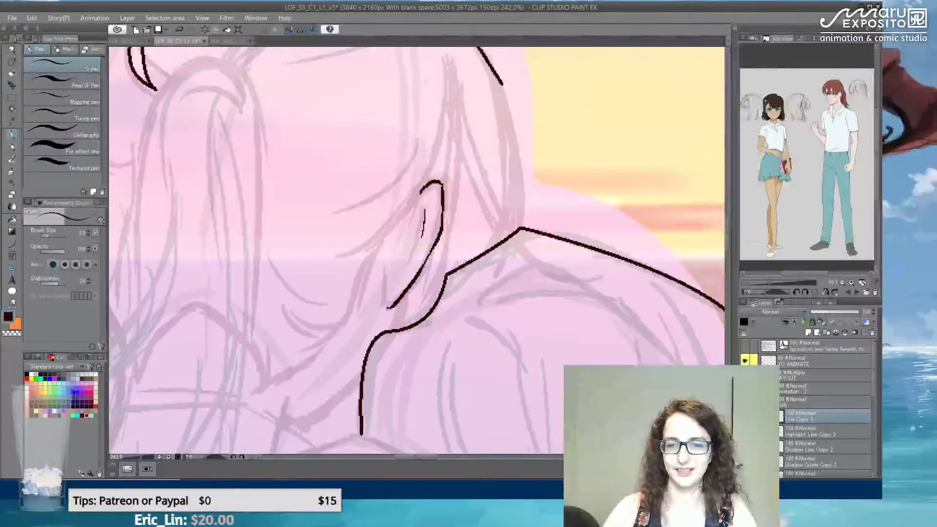
- Extend the head's outline down to the shoulder and ink two long hair strands falling over it, redoing strokes that miss the sketch
drag(502, 84, 521, 226)
drag(465, 92, 512, 233)
key(ctrl+z)
drag(470, 120, 520, 270)
key(ctrl+z)
mouse_move(464, 104)
mouse_down()
mouse_move(527, 280)
mouse_move(556, 287)
mouse_up()
mouse_move(456, 155)
mouse_down()
mouse_move(473, 222)
mouse_move(511, 273)
mouse_move(549, 289)
mouse_up()
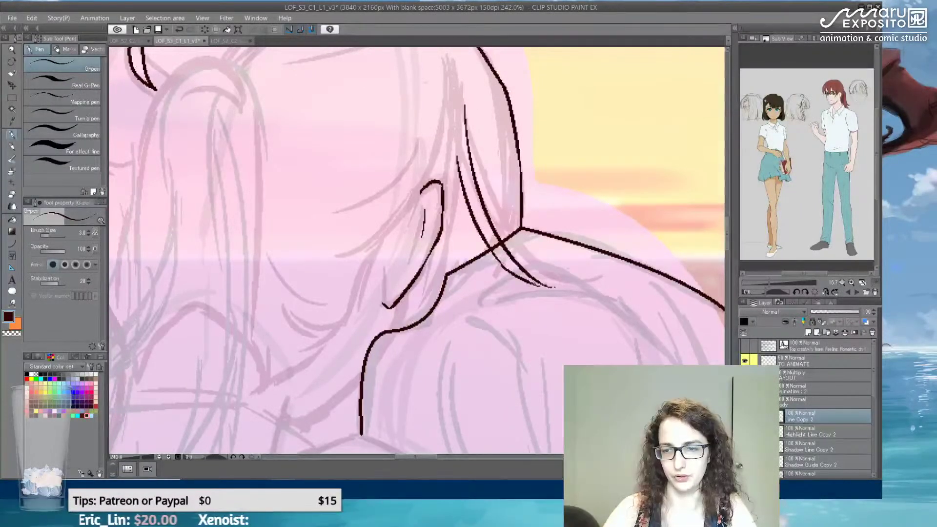
- Show the Navigator overview in place of the character reference and select the Rough eraser
key(e)
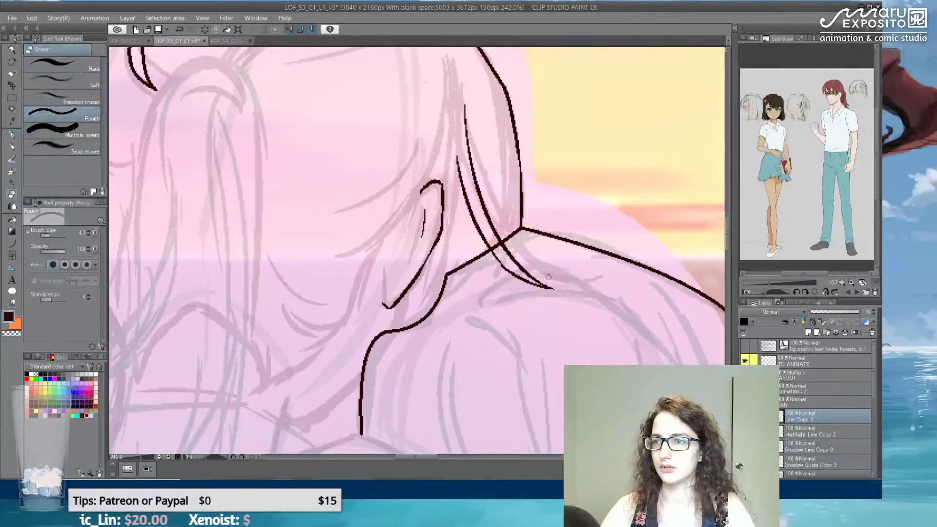
click(754, 39)
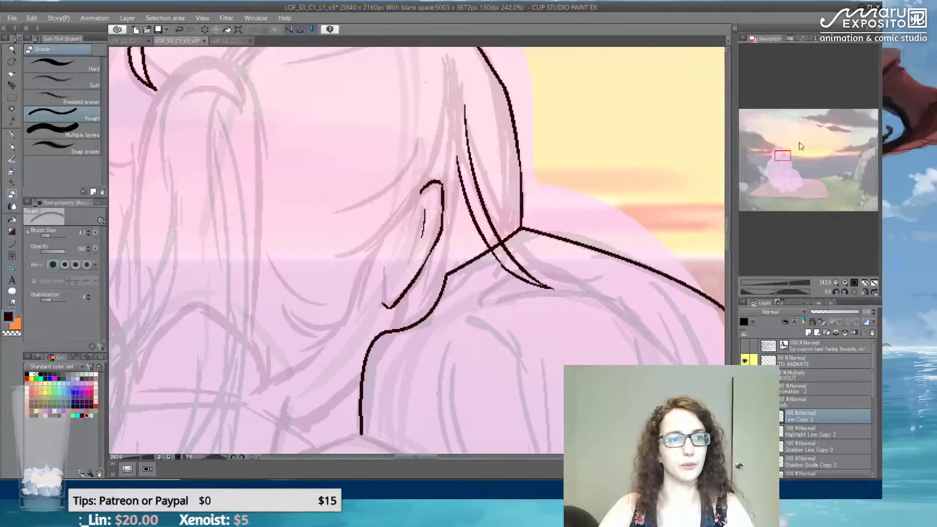
key(p)
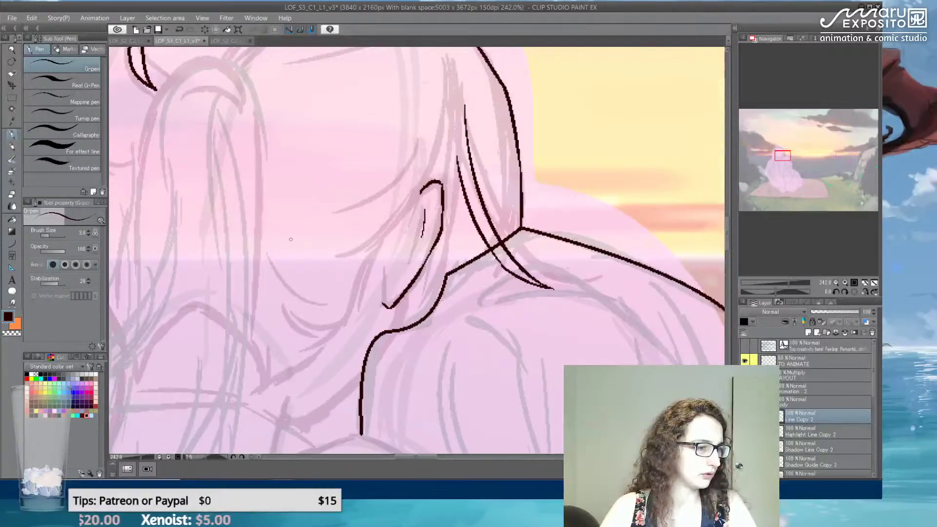
key(e)
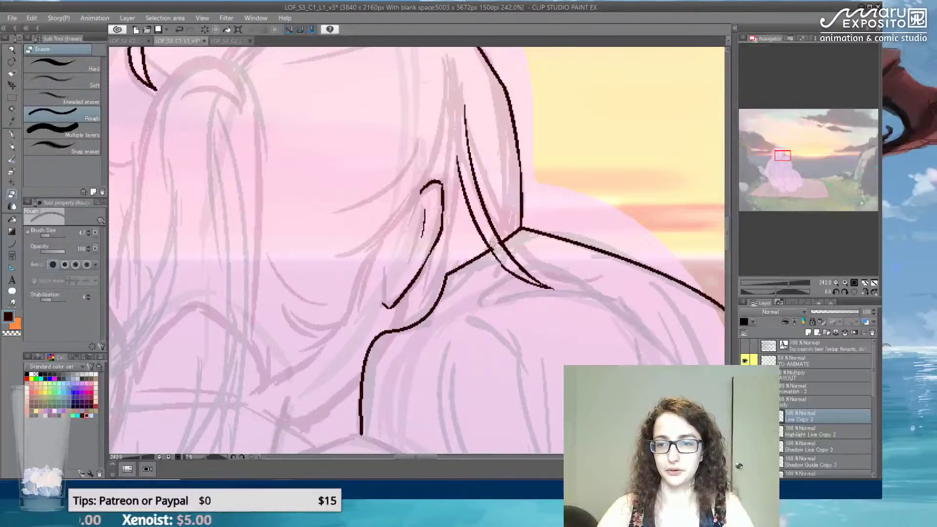
- With the G-pen, ink thin inner hair strands beside the long locks and one curving toward the ear, redoing misplaced strokes
click(12, 134)
drag(496, 235, 482, 174)
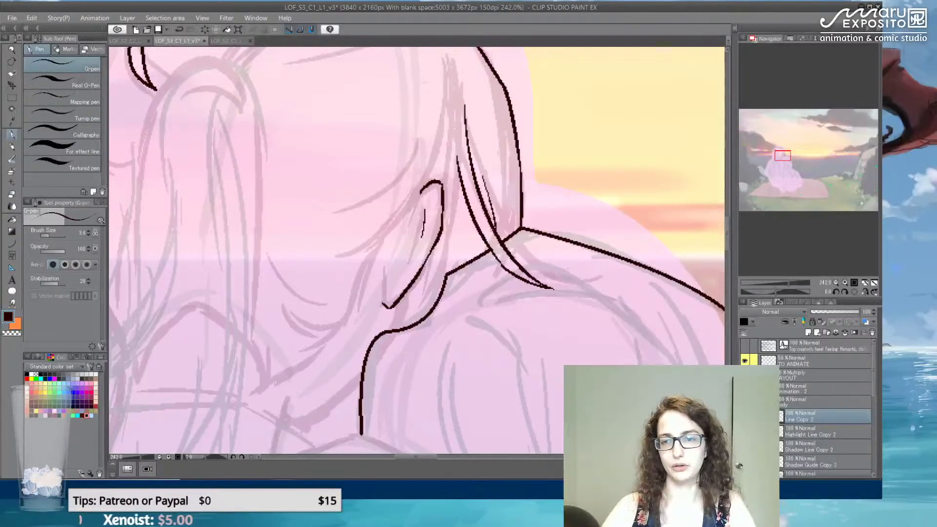
drag(502, 235, 497, 159)
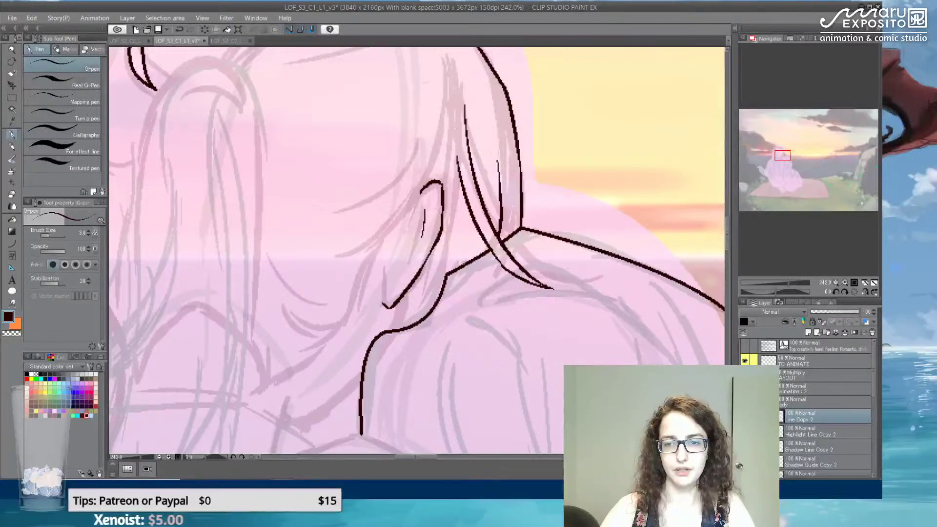
drag(473, 257, 457, 168)
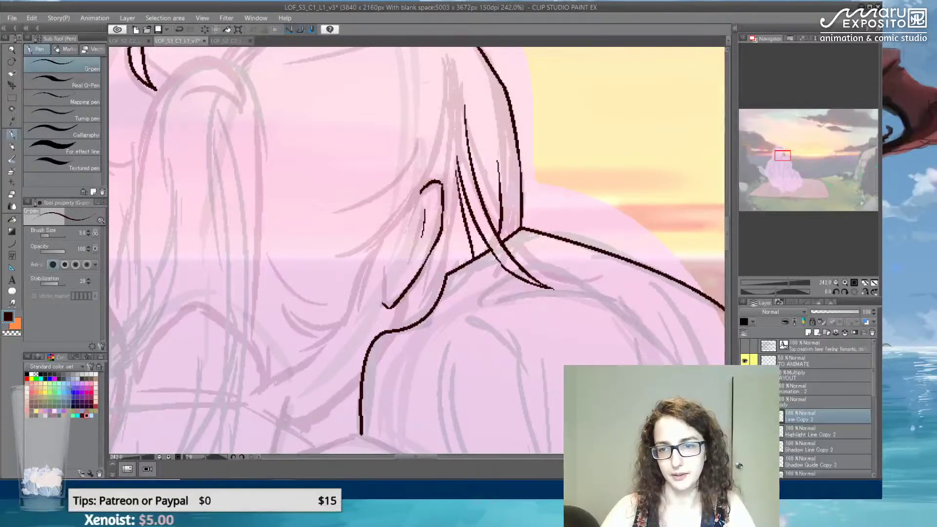
drag(460, 212, 423, 302)
key(ctrl+z)
drag(462, 215, 422, 290)
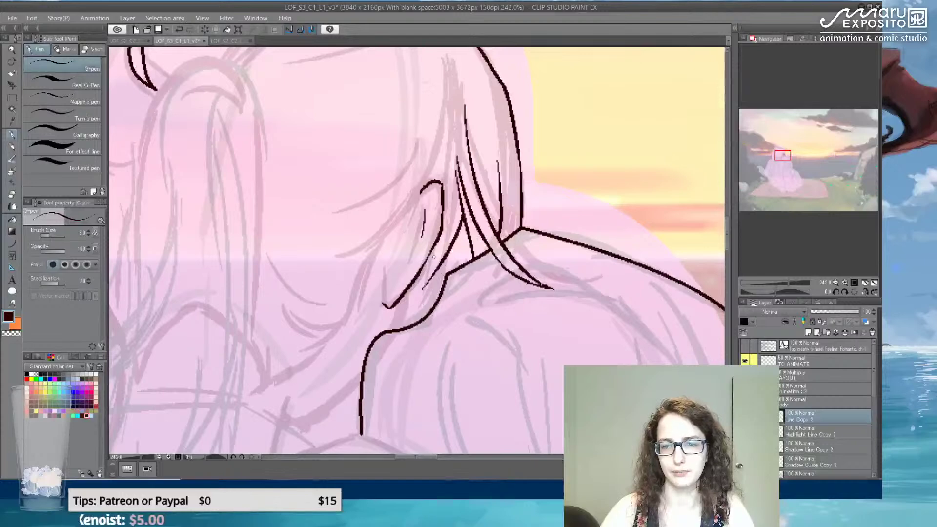
- Ink the strand rising above the ear, the curve behind it, and the lower hair contour ending in points near the nape
drag(439, 238, 429, 278)
key(ctrl+z)
mouse_move(441, 237)
mouse_down()
mouse_move(420, 292)
mouse_move(435, 262)
mouse_move(446, 155)
mouse_up()
scroll(415, 244, up, 3)
key(ctrl+z)
mouse_move(427, 283)
mouse_down()
mouse_move(474, 188)
mouse_move(461, 181)
mouse_move(410, 235)
mouse_move(351, 223)
mouse_up()
mouse_move(442, 199)
mouse_down()
mouse_move(375, 341)
mouse_move(355, 358)
mouse_move(315, 334)
mouse_up()
drag(321, 375, 388, 321)
mouse_move(300, 162)
mouse_down()
mouse_move(329, 201)
mouse_move(372, 232)
mouse_up()
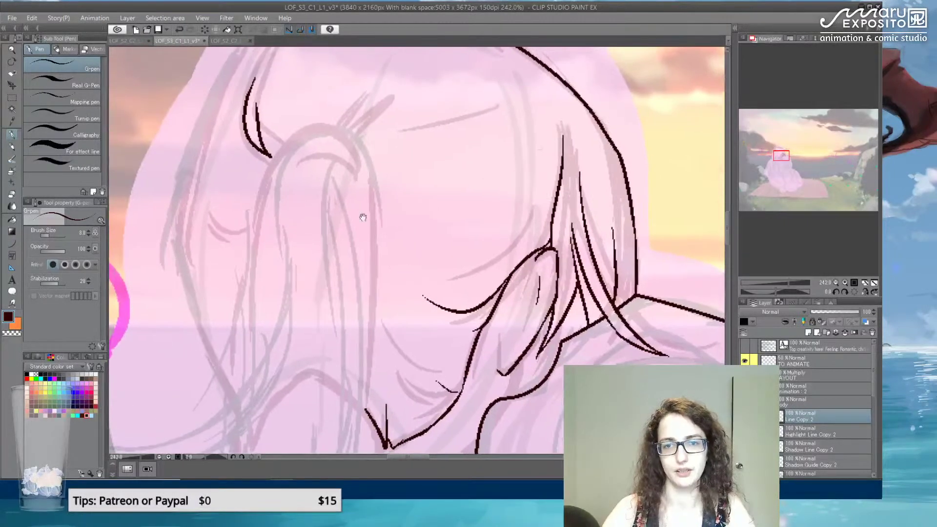
- Ink a curved hair stroke above the gathered lock and the outer left contour of the head down toward the neck
mouse_move(346, 119)
mouse_down()
mouse_move(326, 156)
mouse_move(395, 91)
mouse_up()
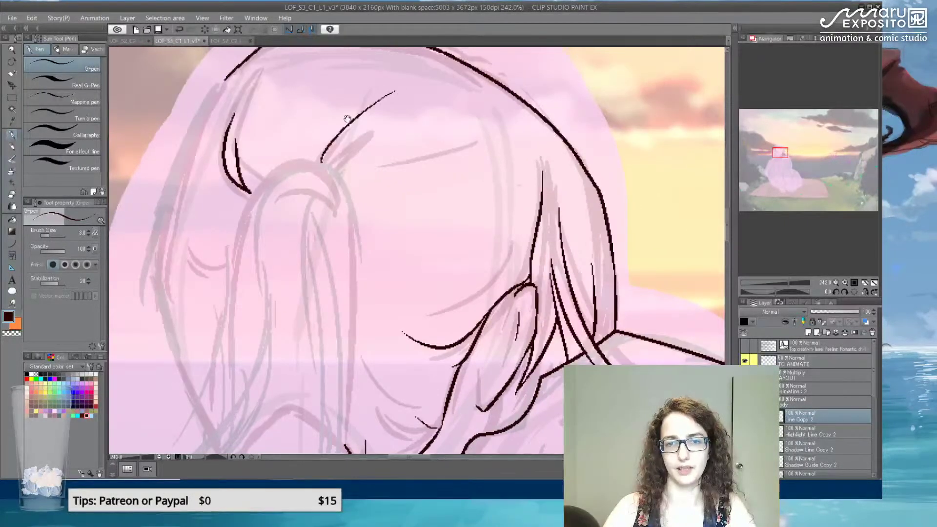
drag(288, 112, 371, 125)
mouse_move(306, 95)
mouse_down()
mouse_move(288, 111)
mouse_move(257, 182)
mouse_move(240, 279)
mouse_move(278, 114)
mouse_up()
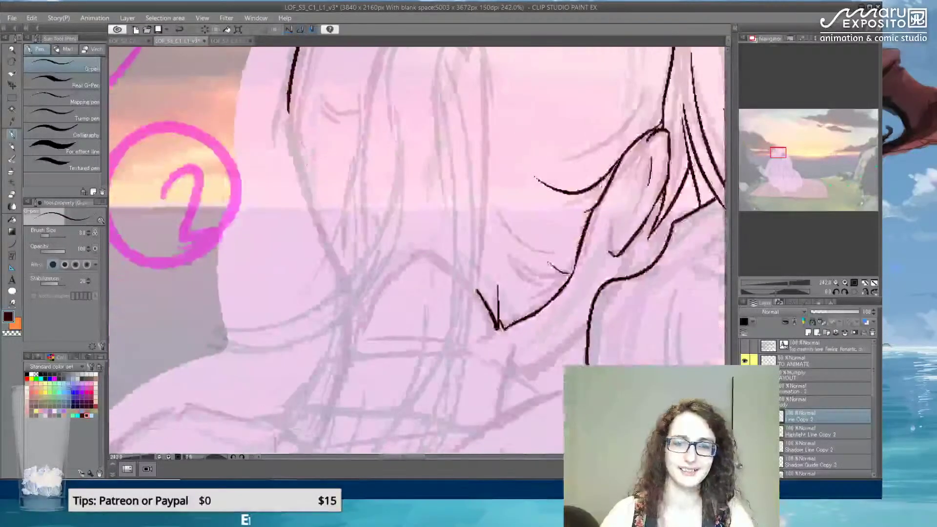
drag(374, 206, 330, 156)
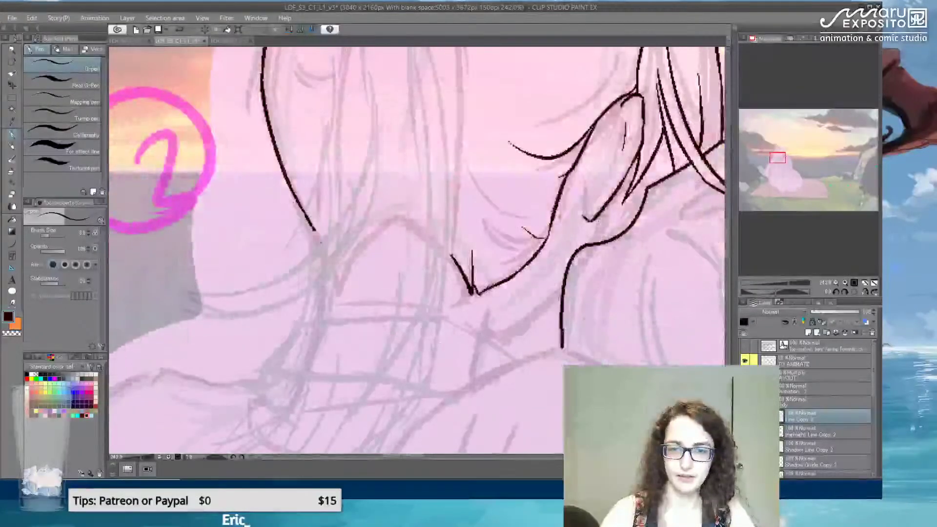
- Ink the line at the left side of the neck where the head outline ends, redrawing it until it fits the sketch
mouse_move(329, 254)
mouse_down()
mouse_move(347, 281)
mouse_move(361, 243)
mouse_move(412, 231)
mouse_move(444, 251)
mouse_move(470, 287)
mouse_move(329, 183)
mouse_move(317, 228)
mouse_up()
key(ctrl+z)
drag(324, 163, 314, 236)
key(ctrl+z)
drag(326, 162, 310, 231)
key(ctrl+z)
drag(321, 160, 312, 236)
- Ink the small hooked curve between the nape and the vertical neck line, redrawing its long stroke
mouse_move(486, 254)
mouse_down()
mouse_move(492, 226)
mouse_move(482, 255)
mouse_move(551, 221)
mouse_move(518, 248)
mouse_move(554, 222)
mouse_up()
key(ctrl+z)
key(ctrl+z)
key(ctrl+z)
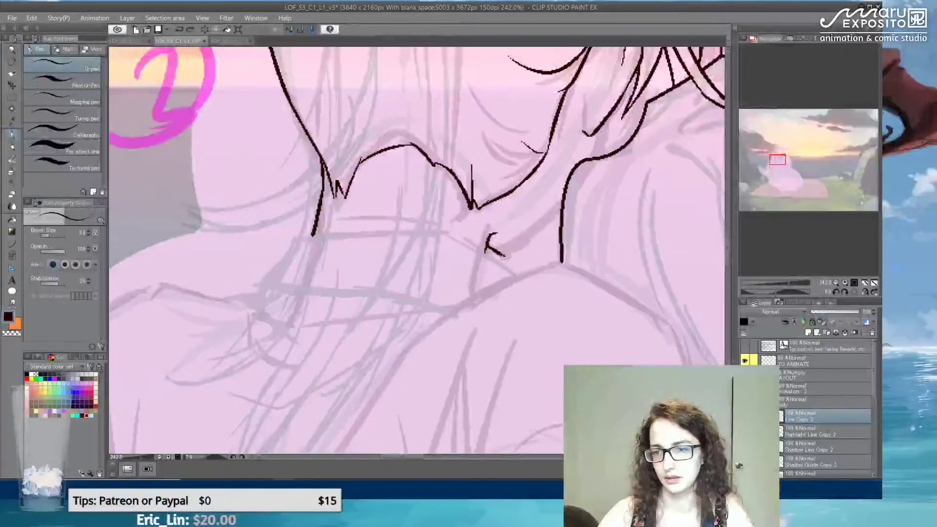
drag(516, 251, 556, 213)
key(ctrl+z)
drag(516, 251, 560, 217)
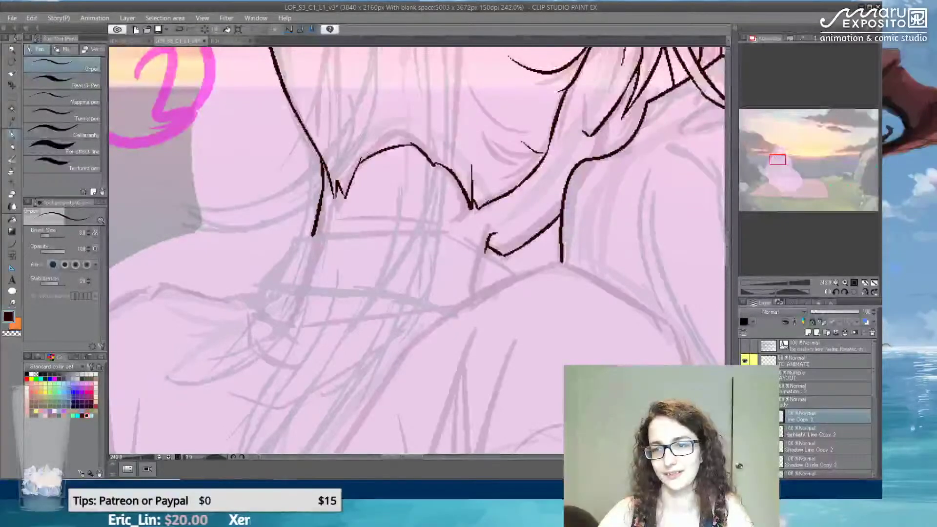
- Ink short tapered hair strands beside the ear along the neck line, undoing strokes that miss
mouse_move(593, 118)
mouse_down()
mouse_move(502, 269)
mouse_move(544, 271)
mouse_move(507, 281)
mouse_up()
key(ctrl+z)
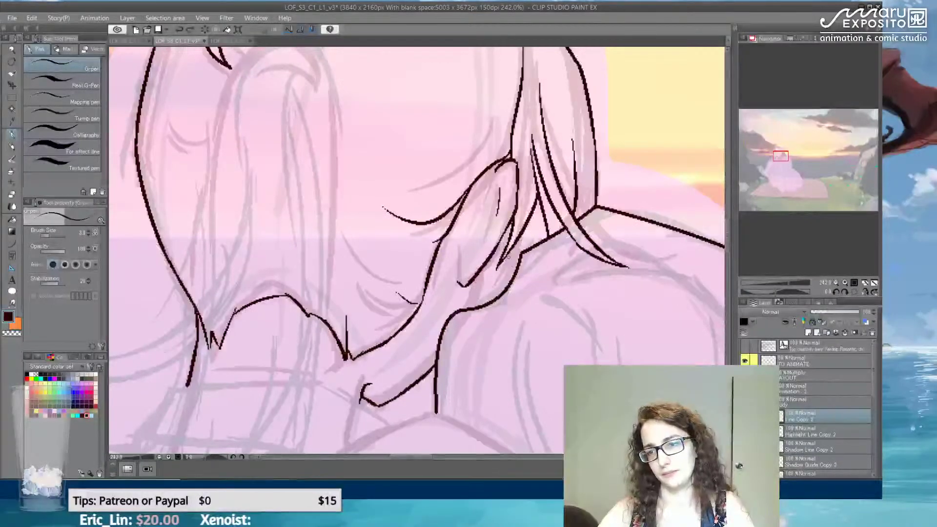
drag(514, 245, 500, 290)
key(ctrl+z)
key(ctrl+z)
drag(517, 248, 487, 303)
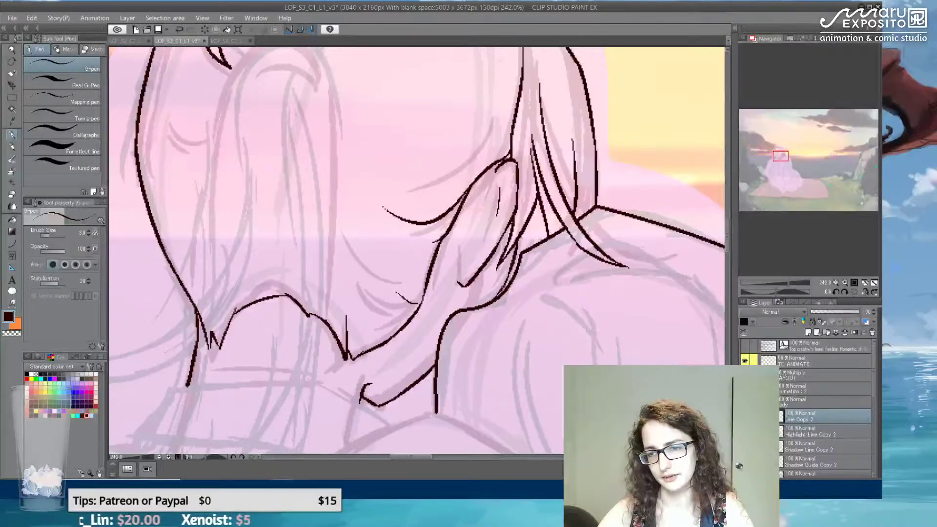
drag(513, 269, 496, 297)
- Ink the upper and lower edges of the shirt collar around the neck, undoing the last misplaced stroke
drag(541, 179, 654, 43)
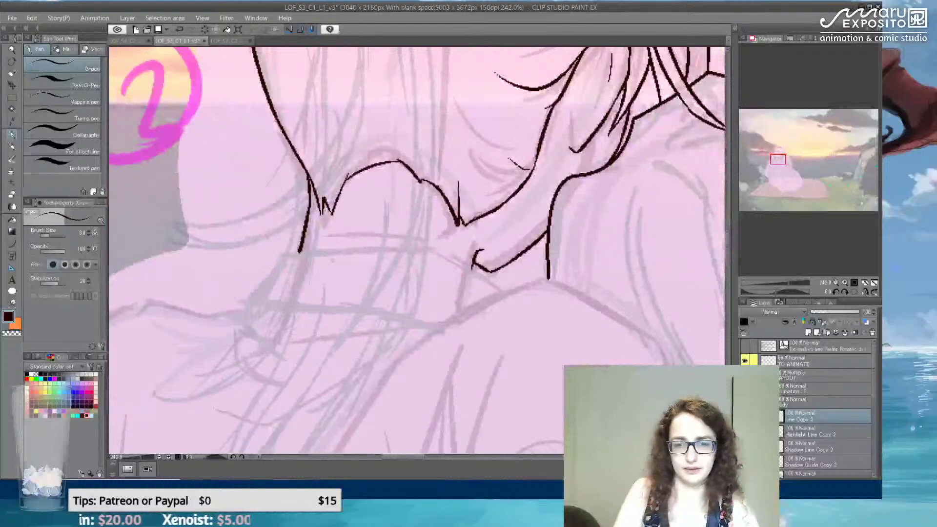
drag(285, 254, 398, 245)
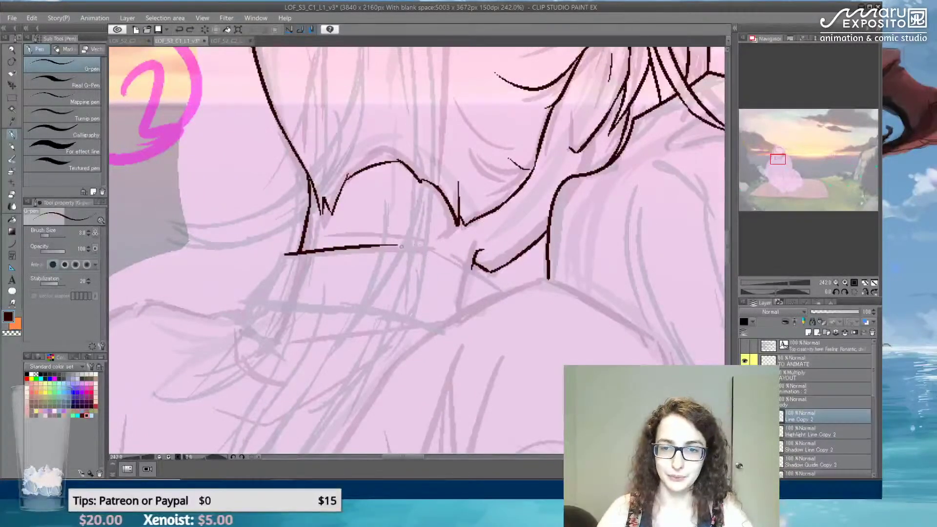
drag(396, 245, 444, 249)
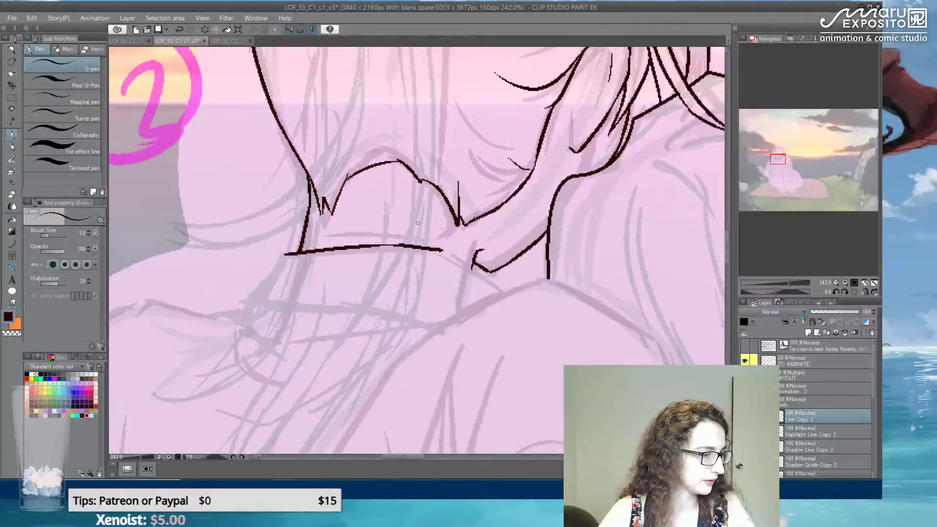
mouse_move(497, 249)
mouse_down()
mouse_move(468, 173)
mouse_move(449, 197)
mouse_up()
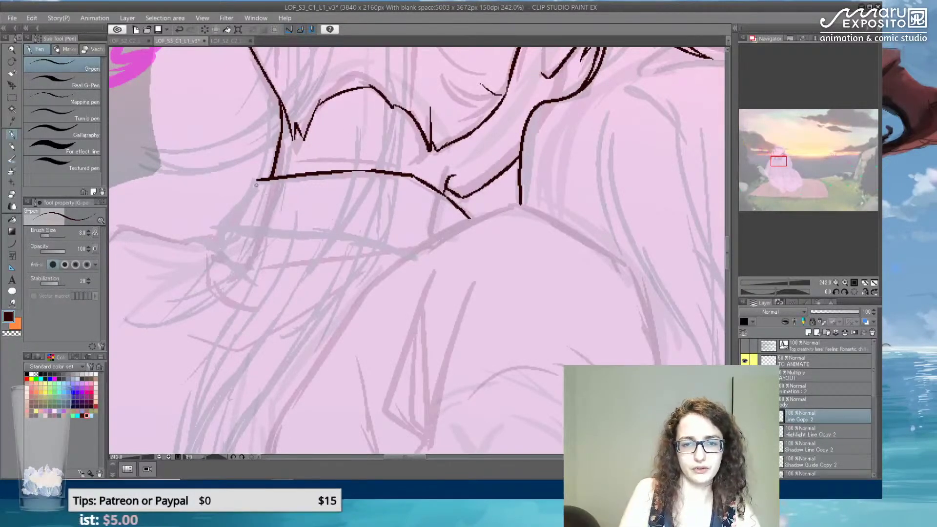
mouse_move(256, 180)
mouse_down()
mouse_move(221, 234)
mouse_move(322, 233)
mouse_move(309, 232)
mouse_move(407, 254)
mouse_move(479, 222)
mouse_up()
key(ctrl+z)
- Ink the shoulder outline from the collar over the top of the near arm and down its outer side
mouse_move(396, 258)
mouse_down()
mouse_move(481, 213)
mouse_move(522, 207)
mouse_move(592, 226)
mouse_move(590, 242)
mouse_move(631, 270)
mouse_move(550, 161)
mouse_move(538, 172)
mouse_move(558, 240)
mouse_move(559, 260)
mouse_up()
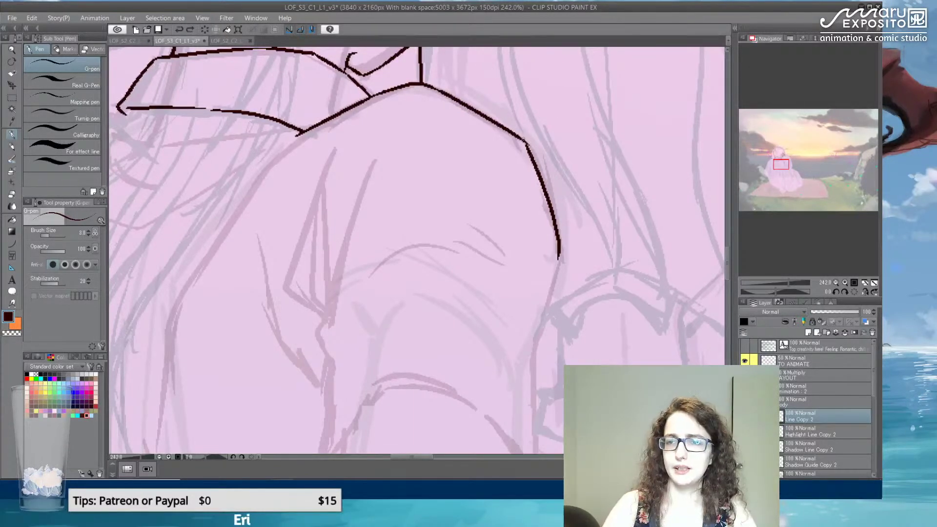
key(ctrl+z)
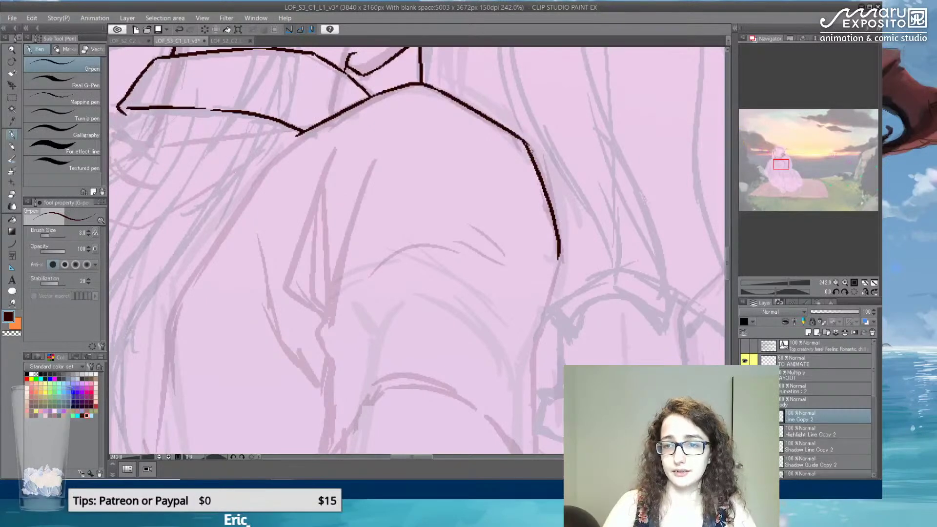
key(e)
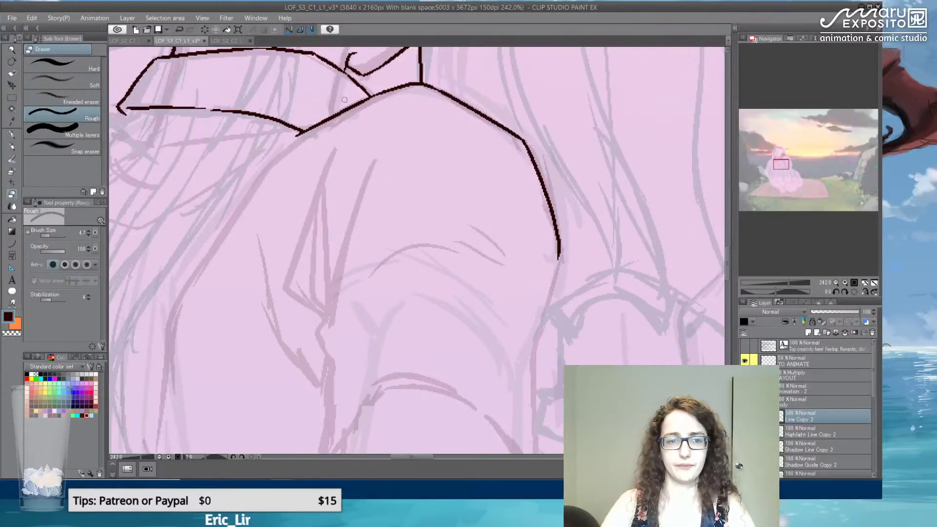
click(11, 134)
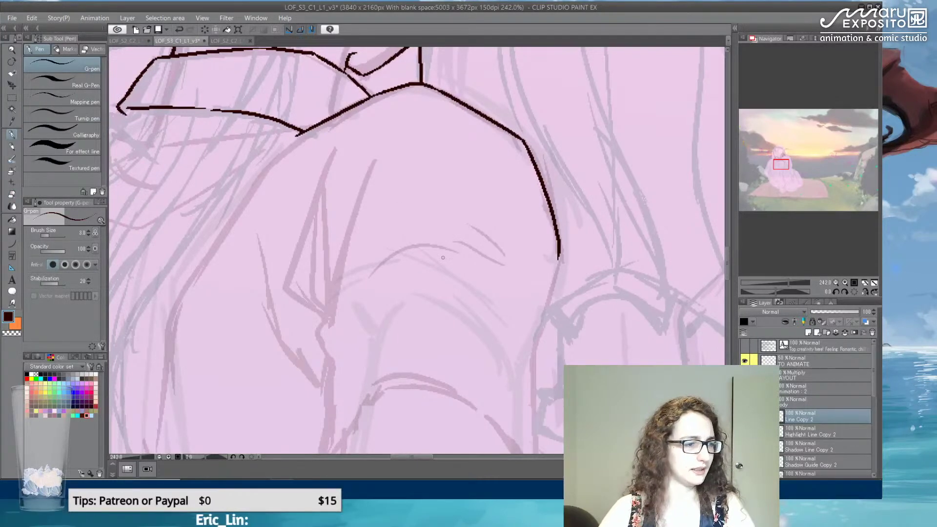
- Ink the near sleeve's fold lines, inner and outer edges, arched hem and the small curled corners below it
drag(445, 294, 546, 216)
mouse_move(433, 77)
mouse_down()
mouse_move(392, 189)
mouse_move(418, 235)
mouse_up()
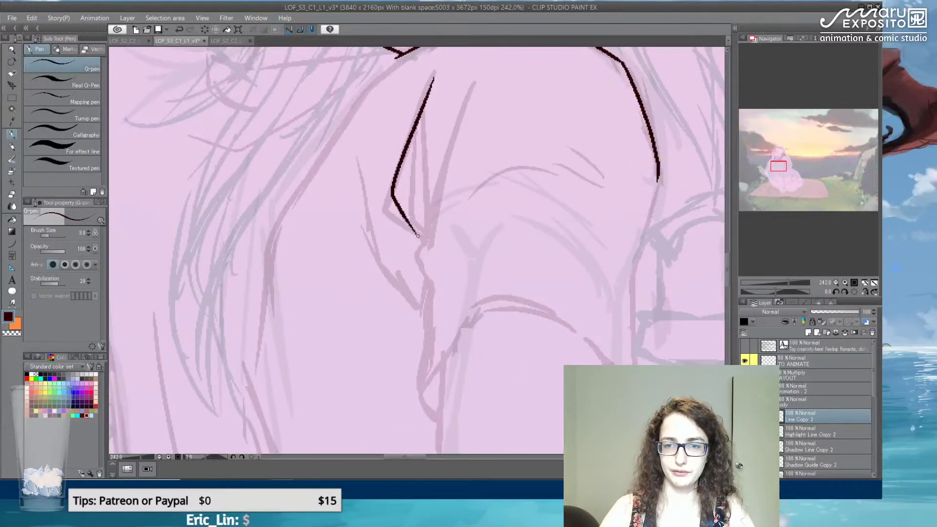
mouse_move(474, 80)
mouse_down()
mouse_move(411, 247)
mouse_move(429, 286)
mouse_move(419, 385)
mouse_move(486, 300)
mouse_move(582, 328)
mouse_move(612, 365)
mouse_up()
mouse_move(657, 182)
mouse_down()
mouse_move(637, 248)
mouse_move(654, 148)
mouse_move(653, 293)
mouse_move(626, 344)
mouse_up()
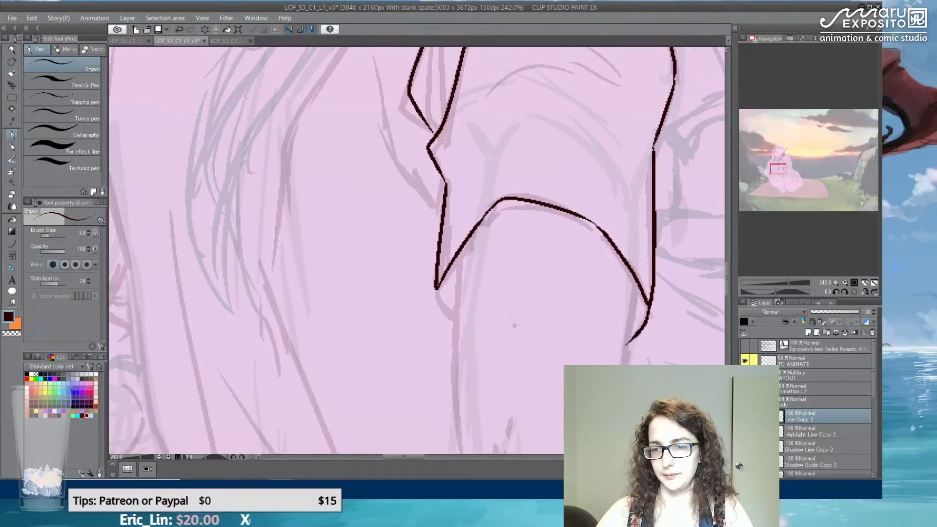
drag(436, 296, 451, 319)
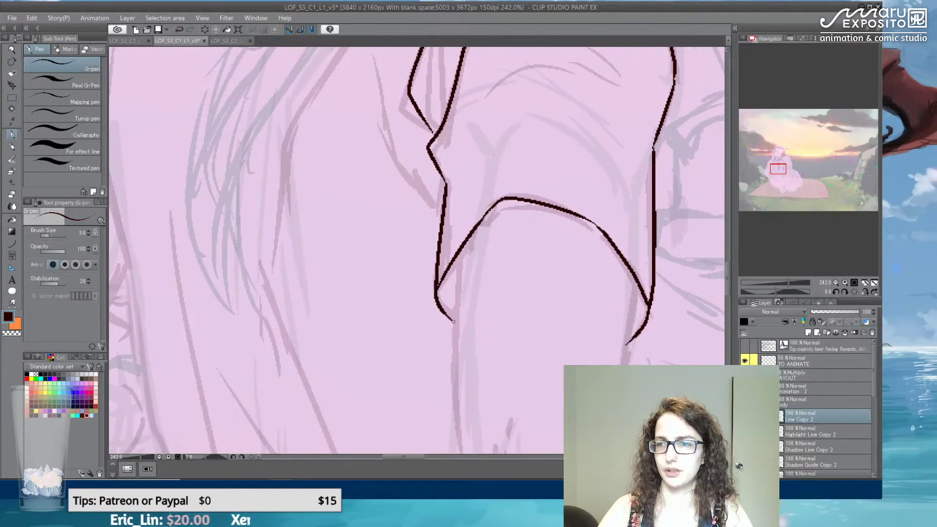
- Examine the inked figures against the whole sunset scene
drag(556, 336, 464, 178)
scroll(464, 177, down, 3)
scroll(464, 177, down, 6)
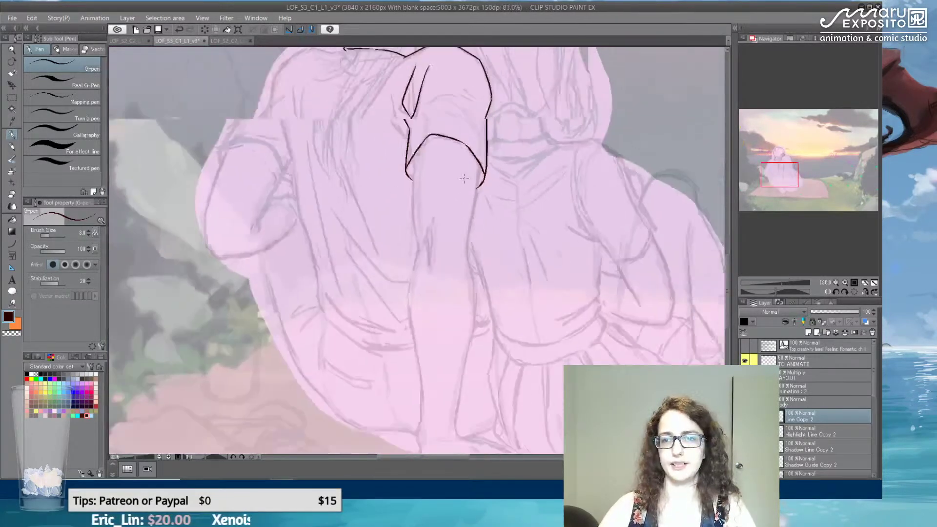
drag(512, 214, 354, 217)
scroll(488, 147, down, 3)
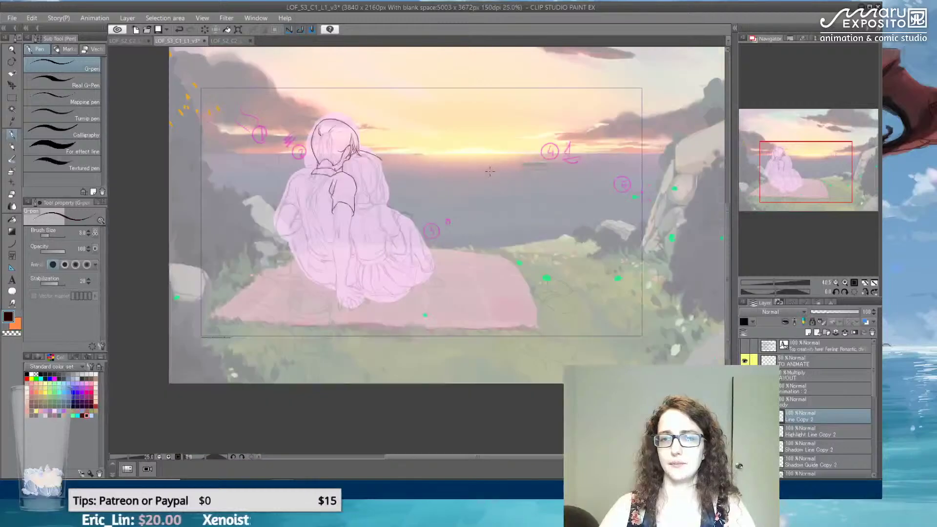
scroll(526, 132, up, 2)
drag(526, 131, 445, 207)
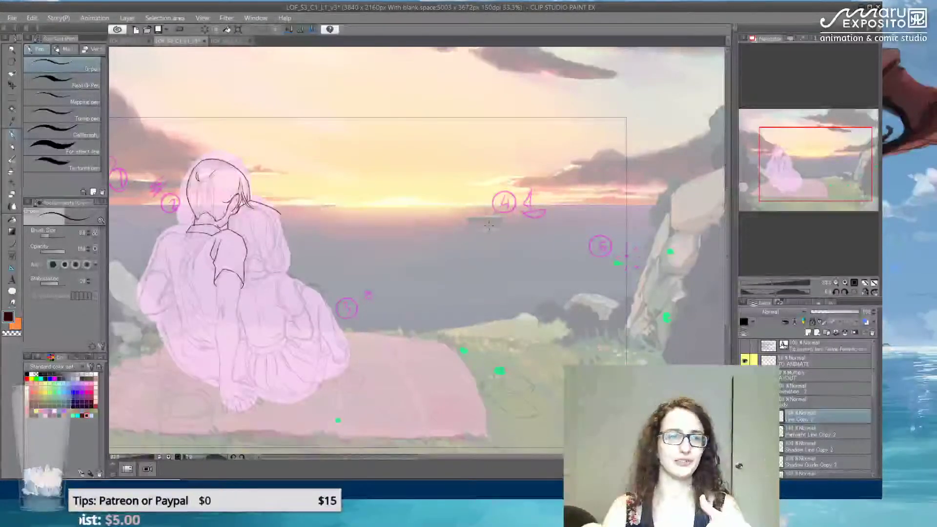
scroll(298, 229, up, 10)
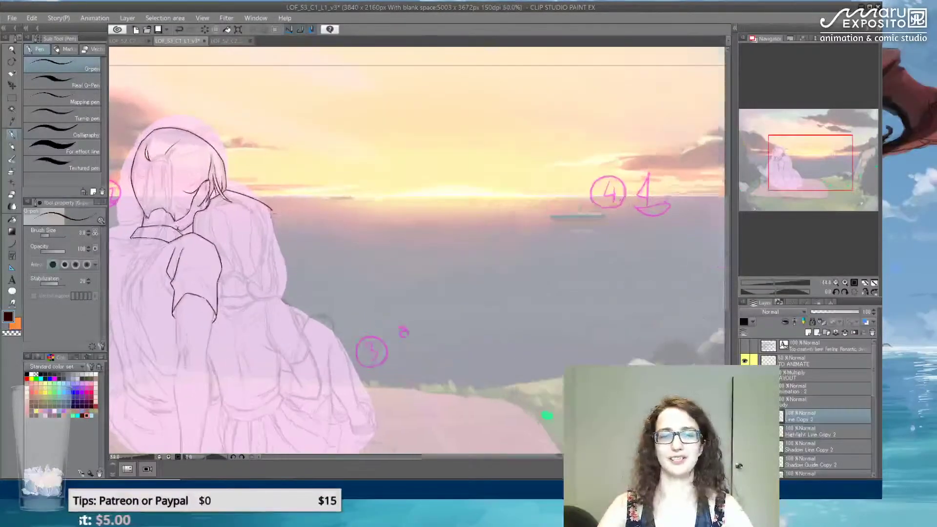
- Trim the overshooting end of the leaning girl's upper hair outline and ink its continuation curving down the outer side
key(e)
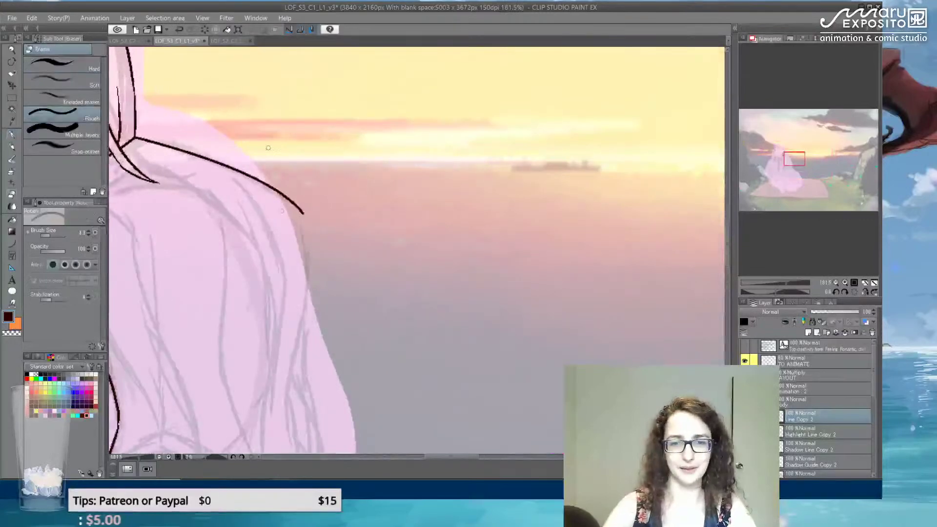
drag(304, 214, 293, 203)
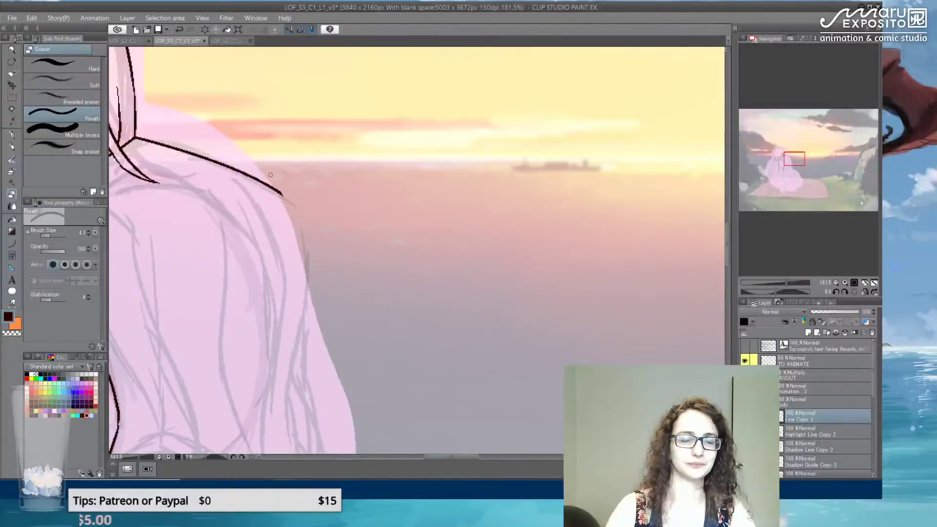
key(p)
mouse_move(346, 281)
mouse_down()
mouse_move(534, 155)
mouse_move(490, 170)
mouse_up()
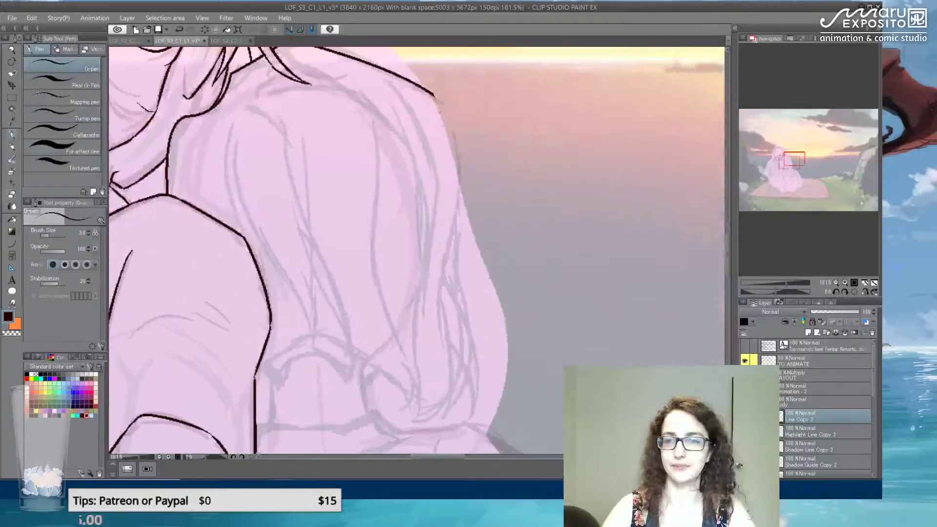
drag(432, 93, 458, 187)
- Bring up the character reference sheet, enlarge the view on the dark-haired girl and widen its area
click(790, 39)
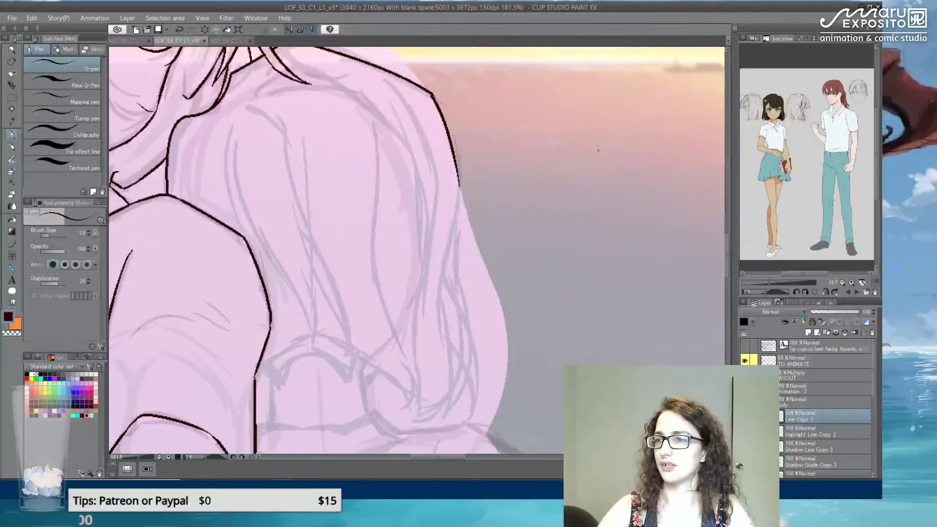
mouse_move(792, 112)
mouse_down()
mouse_move(824, 134)
mouse_move(821, 158)
mouse_up()
scroll(835, 158, down, 2)
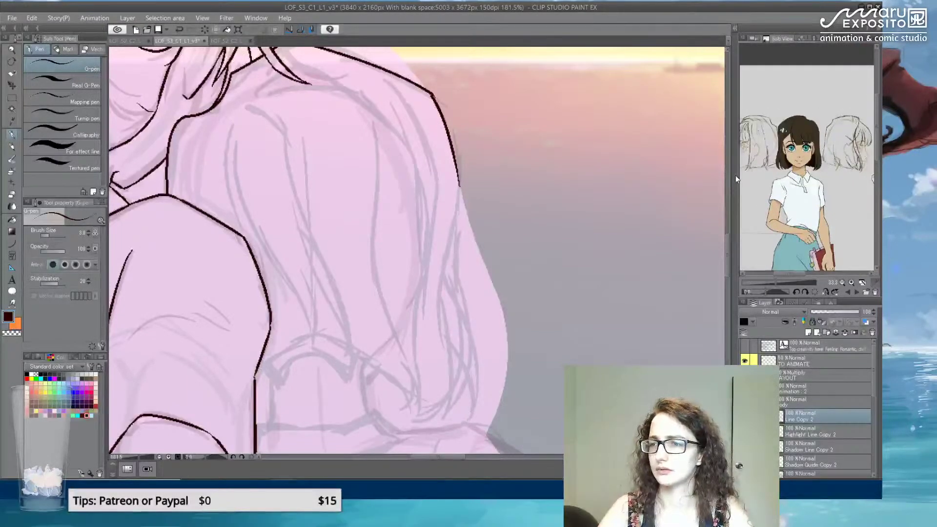
drag(733, 174, 683, 174)
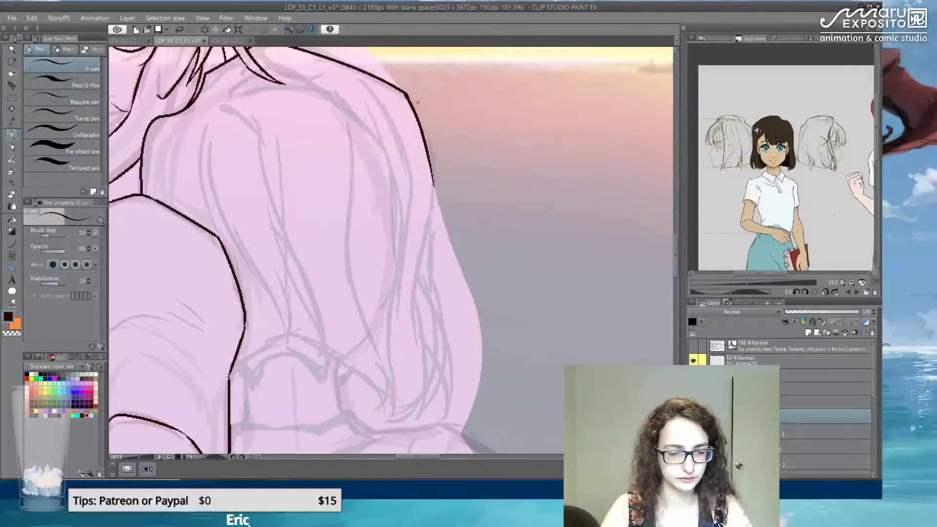
- Ink the outer edge of the girl's hair down to its lower tip, undoing misplaced strokes
key(e)
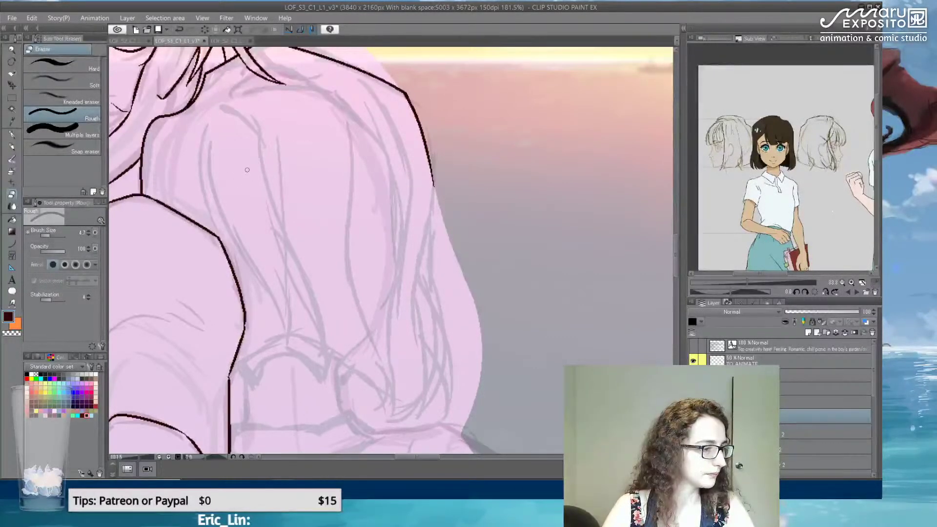
click(11, 134)
scroll(431, 103, down, 3)
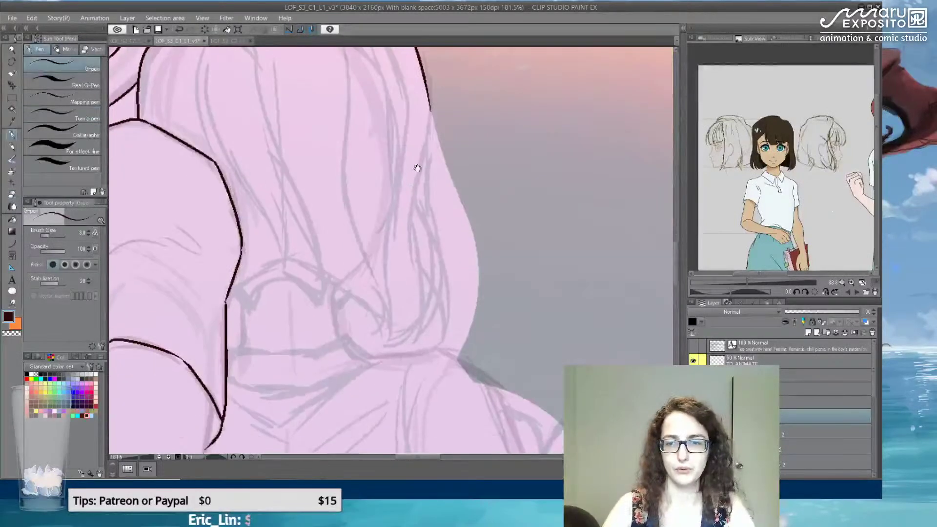
drag(431, 103, 425, 161)
key(ctrl+z)
mouse_move(431, 103)
mouse_down()
mouse_move(429, 203)
mouse_move(425, 189)
mouse_move(450, 279)
mouse_move(425, 211)
mouse_move(451, 300)
mouse_move(442, 343)
mouse_up()
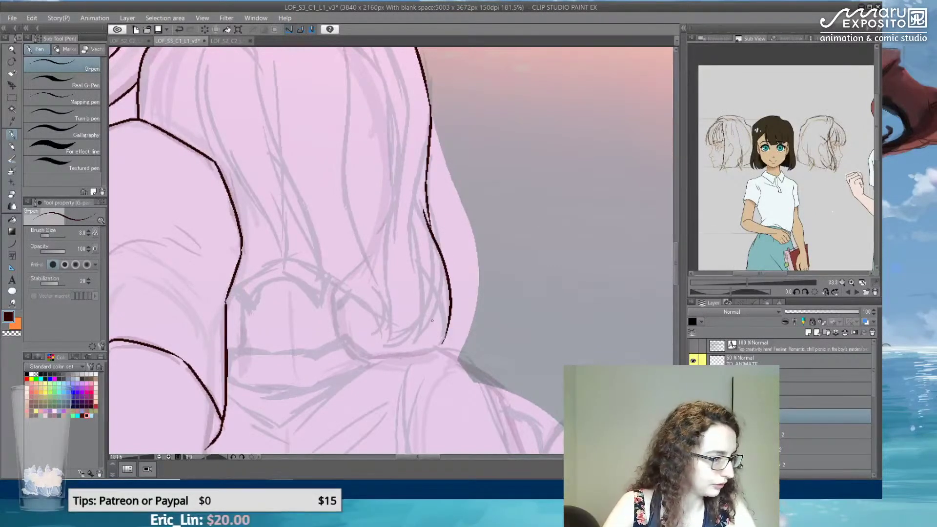
key(ctrl+z)
- Ink the curved, pointed strand ends at the outer lower corner of the girl's hair
mouse_move(442, 341)
mouse_down()
mouse_move(424, 265)
mouse_move(439, 303)
mouse_move(414, 343)
mouse_up()
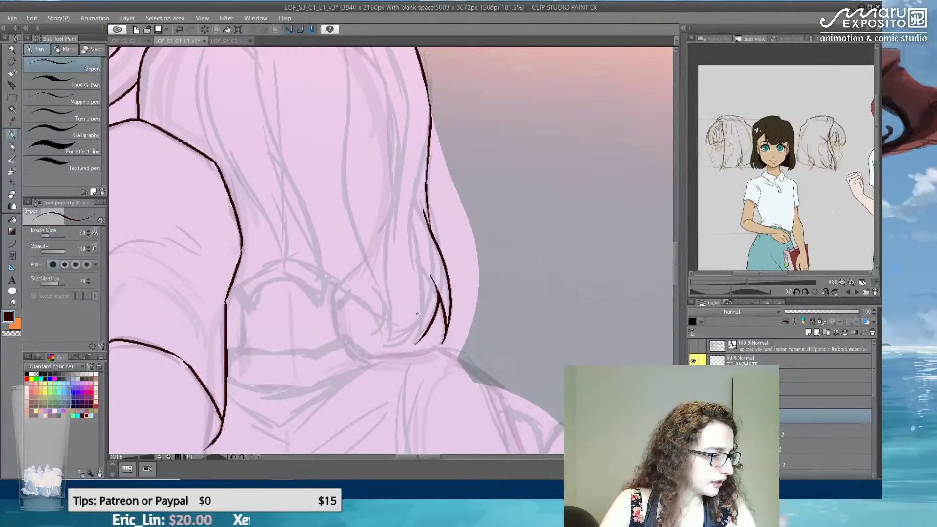
drag(424, 308, 415, 343)
mouse_move(422, 308)
mouse_down()
mouse_move(402, 338)
mouse_move(383, 341)
mouse_up()
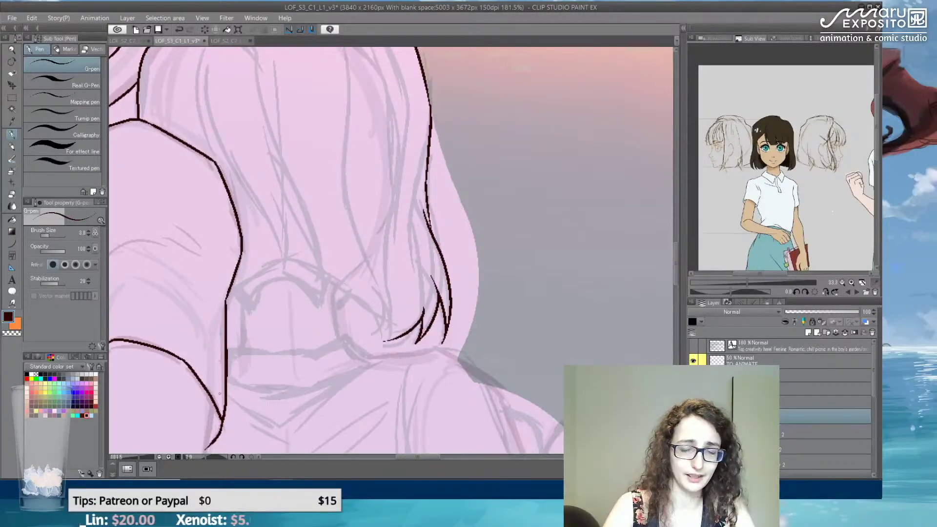
- Ink both sides of the girl's neck below the hair and the small jagged hair tip beside the shoulder
drag(337, 292, 338, 336)
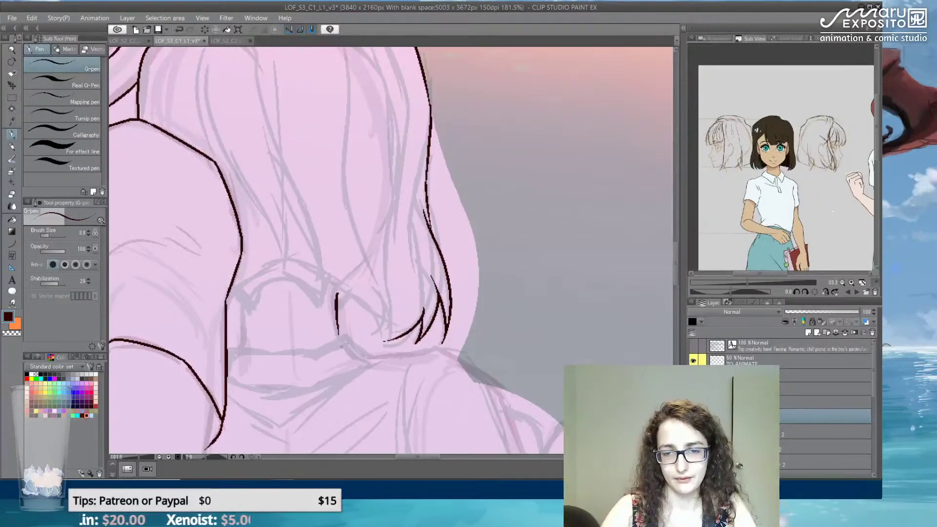
drag(235, 296, 240, 347)
mouse_move(235, 296)
mouse_down()
mouse_move(246, 304)
mouse_move(258, 290)
mouse_up()
- Ink the two sides of the long arched inner lock of the girl's hair, redoing its outer line
drag(267, 248, 292, 329)
mouse_move(231, 114)
mouse_down()
mouse_move(219, 160)
mouse_move(233, 213)
mouse_move(301, 214)
mouse_up()
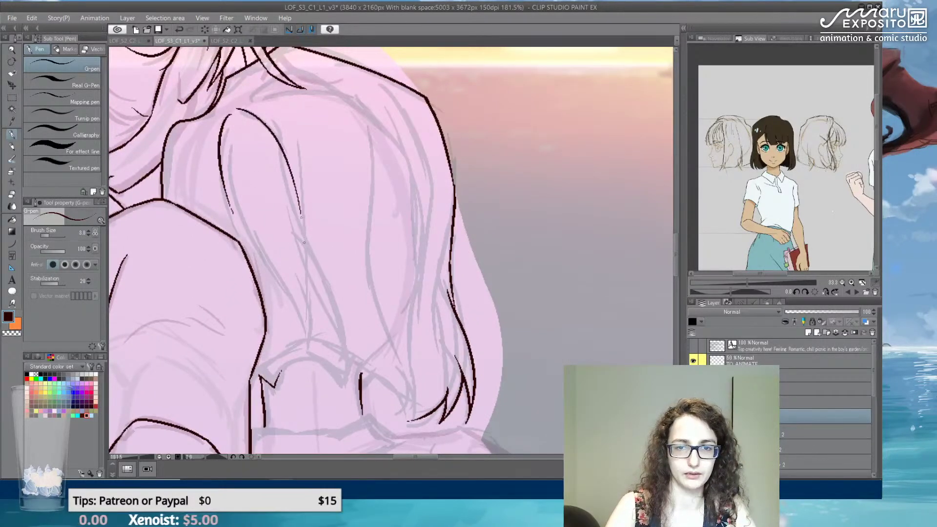
key(ctrl+z)
mouse_move(238, 106)
mouse_down()
mouse_move(283, 151)
mouse_move(337, 335)
mouse_up()
- Ink the jagged hem beneath the inner lock, the strand line meeting its tip and the long arc over the hair's top
mouse_move(271, 343)
mouse_down()
mouse_move(306, 383)
mouse_move(288, 361)
mouse_move(344, 389)
mouse_up()
mouse_move(322, 324)
mouse_down()
mouse_move(348, 390)
mouse_move(332, 233)
mouse_up()
mouse_move(236, 104)
mouse_down()
mouse_move(257, 81)
mouse_move(298, 72)
mouse_move(390, 158)
mouse_up()
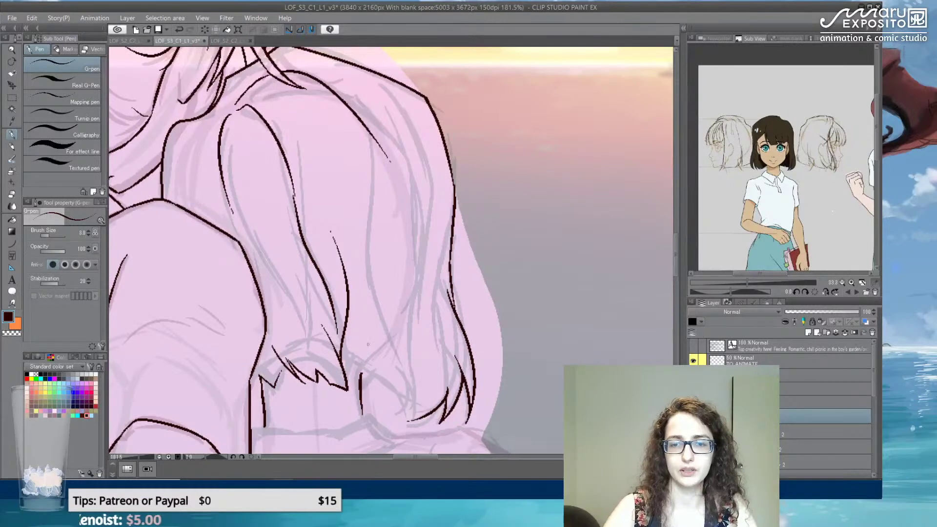
- Complete the jagged hair hem from the shoulder to the outer tips, trimming its end and adding a strand line above it
mouse_move(361, 341)
mouse_down()
mouse_move(364, 378)
mouse_move(375, 392)
mouse_move(374, 377)
mouse_move(386, 401)
mouse_move(422, 388)
mouse_up()
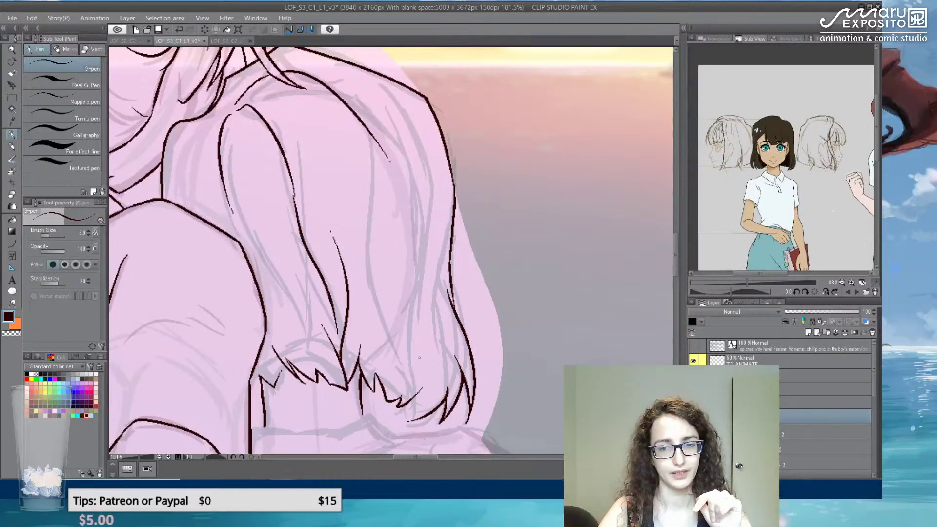
key(e)
drag(423, 387, 406, 405)
click(13, 135)
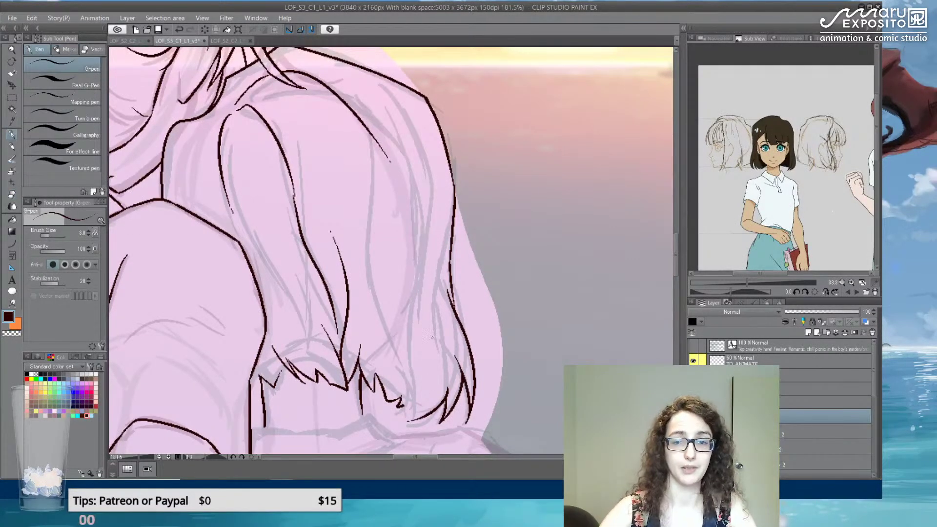
mouse_move(414, 292)
mouse_down()
mouse_move(400, 406)
mouse_move(417, 418)
mouse_up()
drag(355, 342, 464, 304)
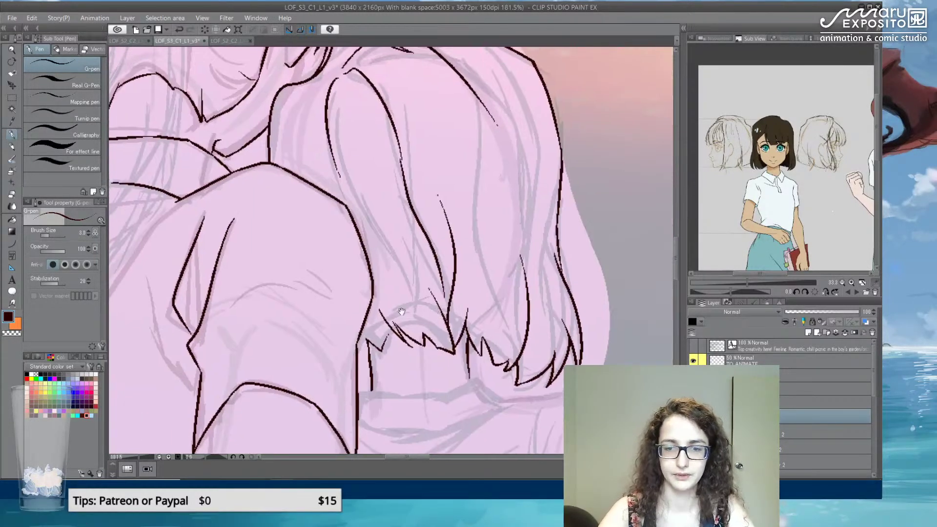
mouse_move(392, 328)
mouse_down()
mouse_move(397, 344)
mouse_move(355, 362)
mouse_up()
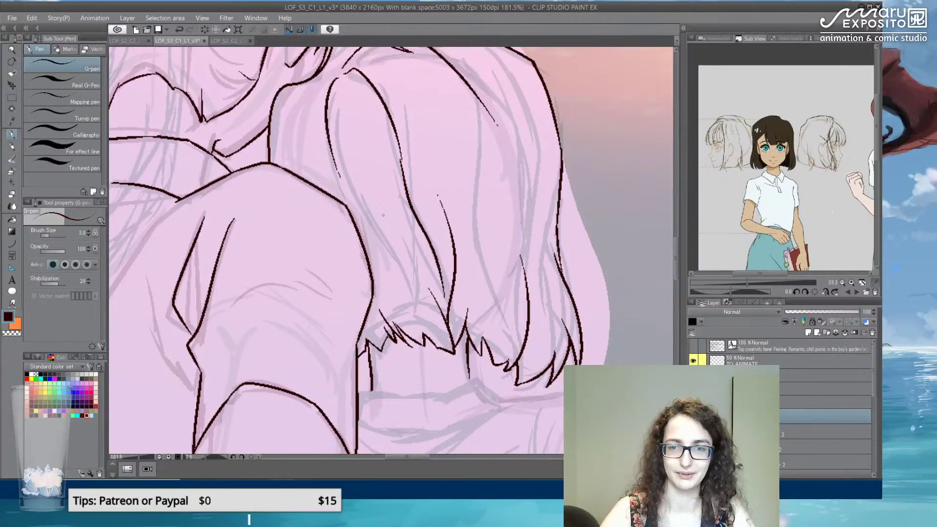
- Ink a fine strand beside the inner lock's upper end and another branching from its outer edge at mid-length
drag(384, 229, 423, 371)
drag(377, 219, 353, 255)
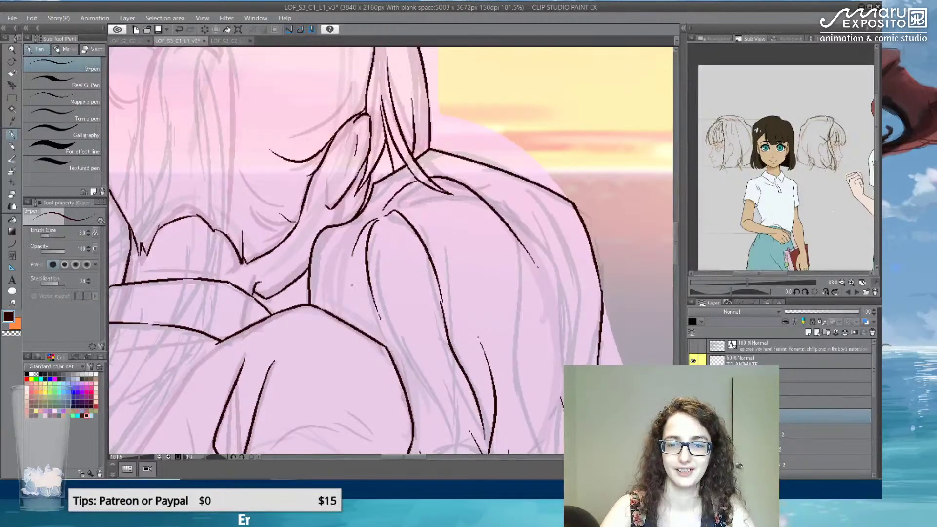
key(ctrl+z)
drag(377, 220, 352, 269)
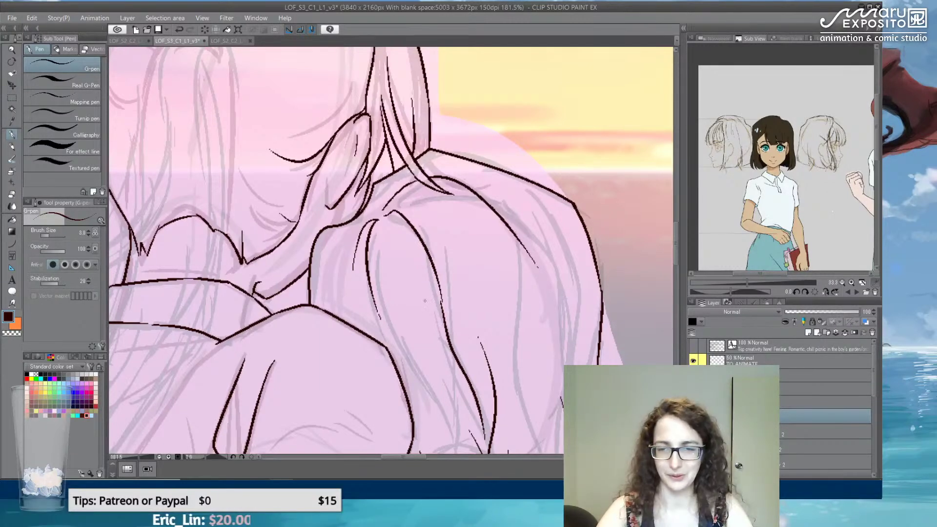
drag(495, 336, 446, 205)
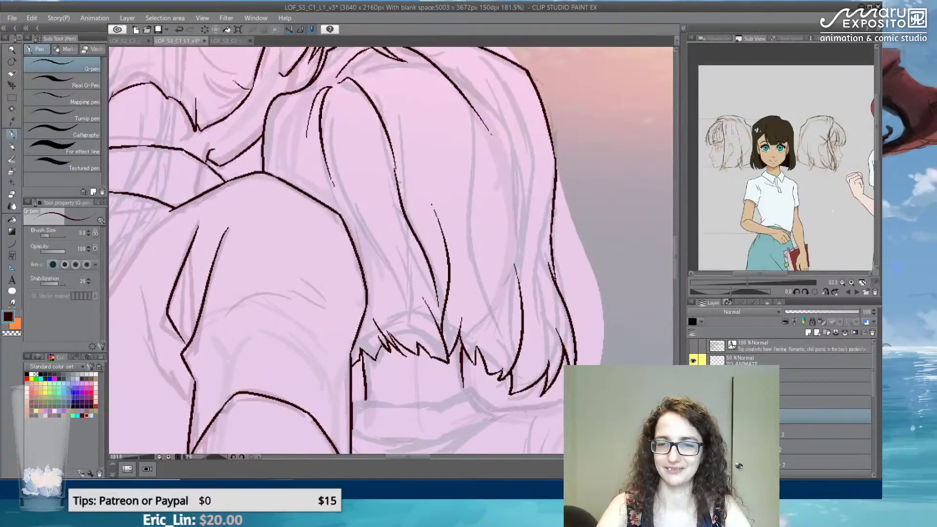
drag(394, 162, 436, 246)
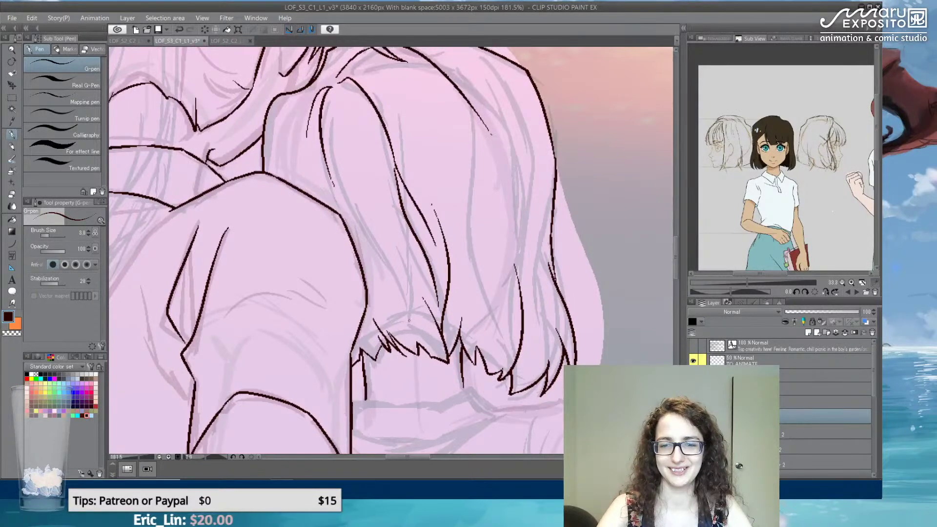
drag(460, 379, 423, 224)
drag(465, 181, 485, 318)
- Add a new layer above the line art and lower the line art layer's opacity, keeping the new layer active
drag(359, 295, 436, 295)
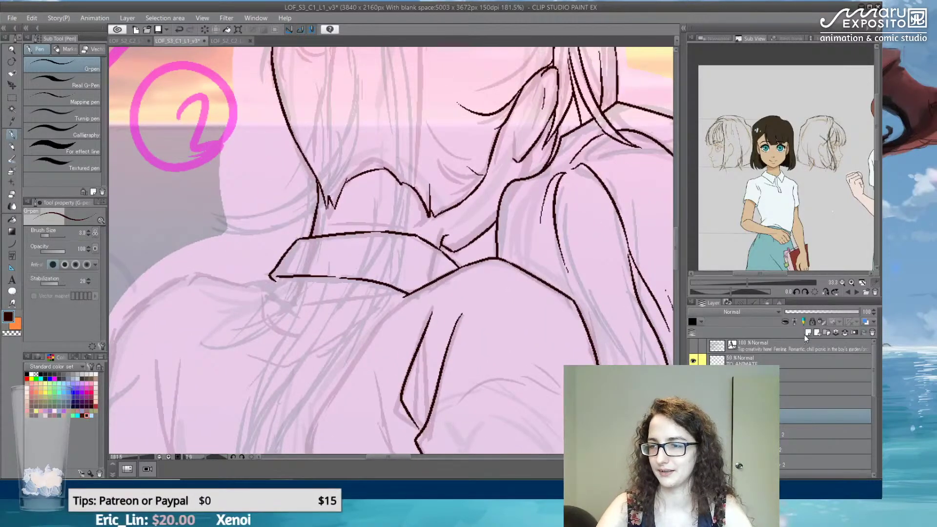
key(alt+[)
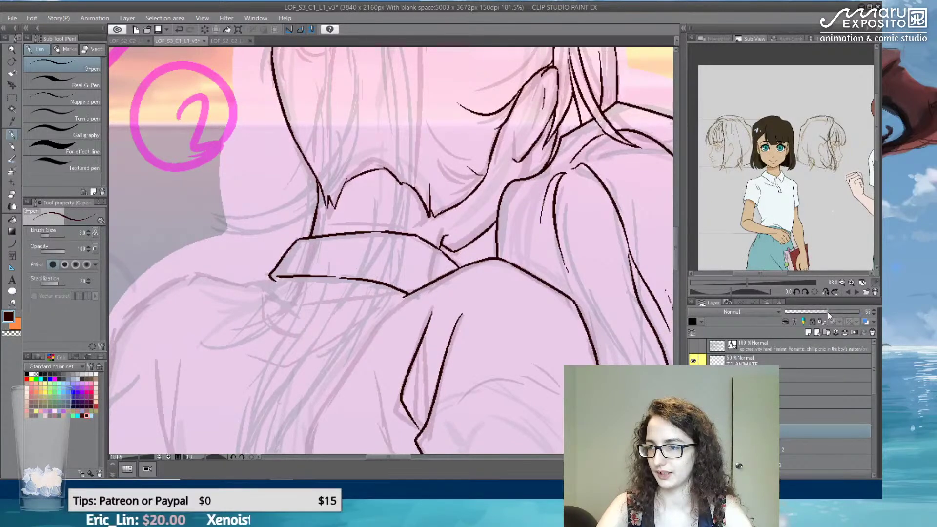
click(827, 313)
key(alt+])
- Ink the outer edge of the red-haired character's ponytail from its top down into a strand flicking outward
scroll(390, 243, down, 2)
drag(450, 82, 391, 138)
mouse_move(374, 83)
mouse_down()
mouse_move(336, 103)
mouse_move(309, 188)
mouse_move(316, 248)
mouse_up()
mouse_move(331, 204)
mouse_down()
mouse_move(315, 253)
mouse_move(249, 289)
mouse_up()
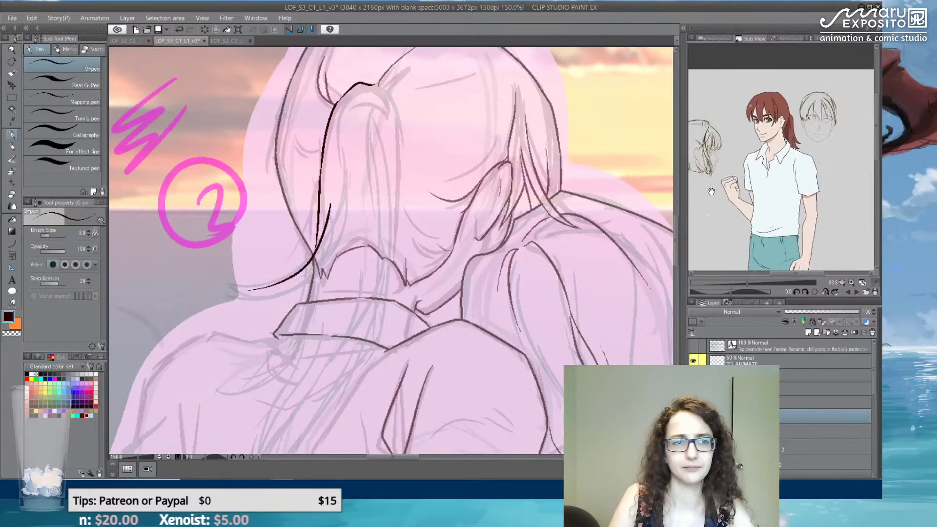
drag(248, 290, 327, 260)
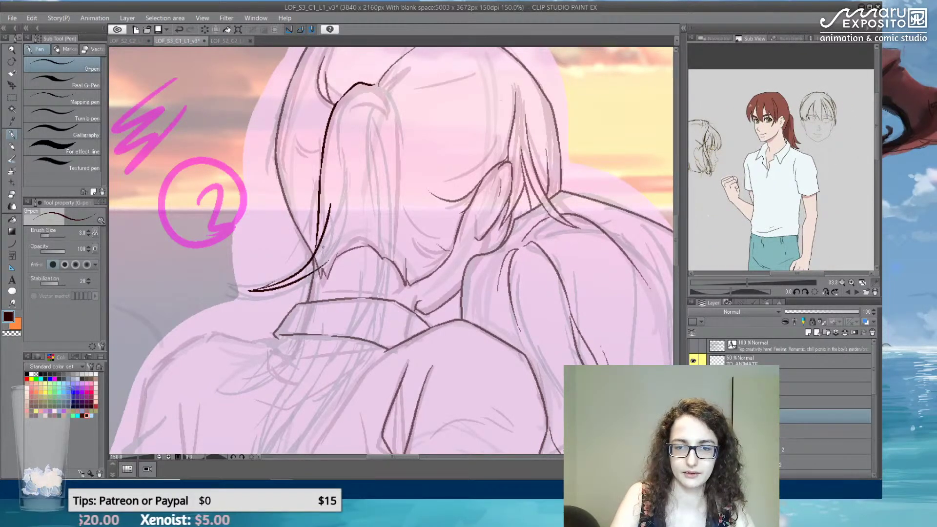
key(ctrl+z)
- Ink the next outward-sweeping strand below the first flick of the ponytail, undoing misplaced strokes
mouse_move(249, 290)
mouse_down()
mouse_move(324, 273)
mouse_move(343, 244)
mouse_move(322, 195)
mouse_move(260, 316)
mouse_up()
key(ctrl+z)
mouse_move(335, 217)
mouse_down()
mouse_move(256, 318)
mouse_move(237, 322)
mouse_move(249, 323)
mouse_up()
key(ctrl+z)
drag(326, 273, 265, 320)
- Ink the ponytail's inner edge from its top down across the shirt collar, redoing the first attempt
drag(409, 144, 397, 225)
drag(389, 111, 407, 184)
key(ctrl+z)
mouse_move(383, 104)
mouse_down()
mouse_move(394, 113)
mouse_move(404, 171)
mouse_move(412, 149)
mouse_move(413, 254)
mouse_move(407, 167)
mouse_move(369, 285)
mouse_move(332, 326)
mouse_up()
drag(317, 361, 327, 297)
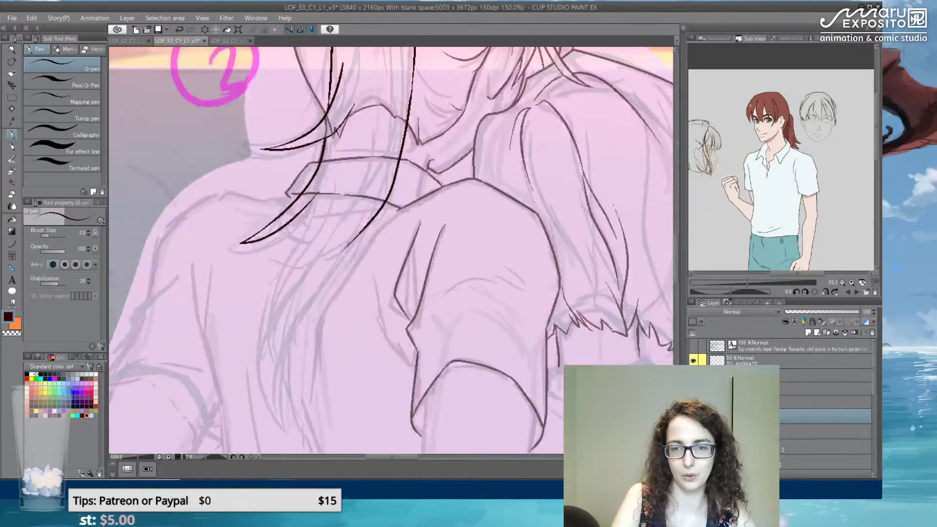
- Ink both edges of the ponytail's lower end tapering to a point on the back, redoing the first stroke
drag(354, 241, 298, 324)
key(ctrl+z)
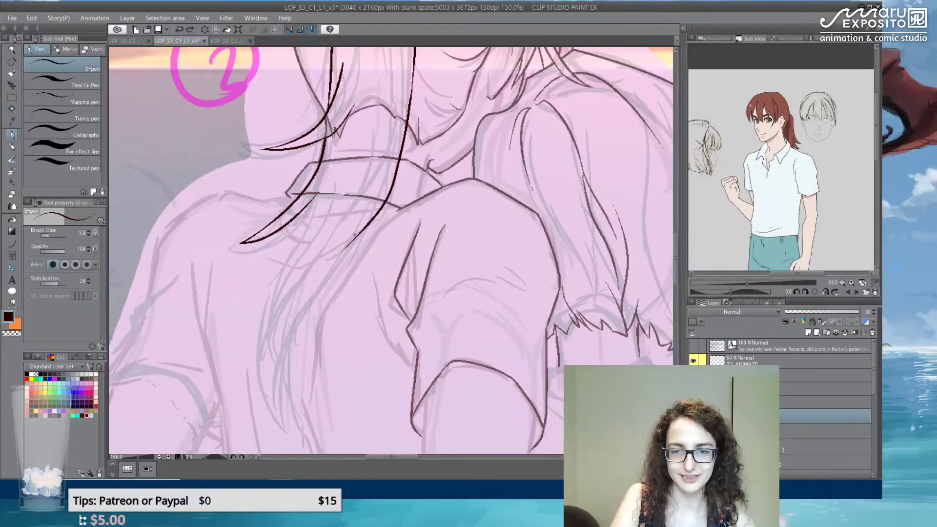
drag(352, 243, 299, 321)
mouse_move(323, 277)
mouse_down()
mouse_move(307, 314)
mouse_move(297, 409)
mouse_move(274, 369)
mouse_move(277, 262)
mouse_move(238, 276)
mouse_up()
- Ink the small outward strand between the ponytail's side flick and its lower tip, redoing it once
drag(285, 224, 247, 271)
key(ctrl+z)
drag(293, 222, 243, 276)
key(e)
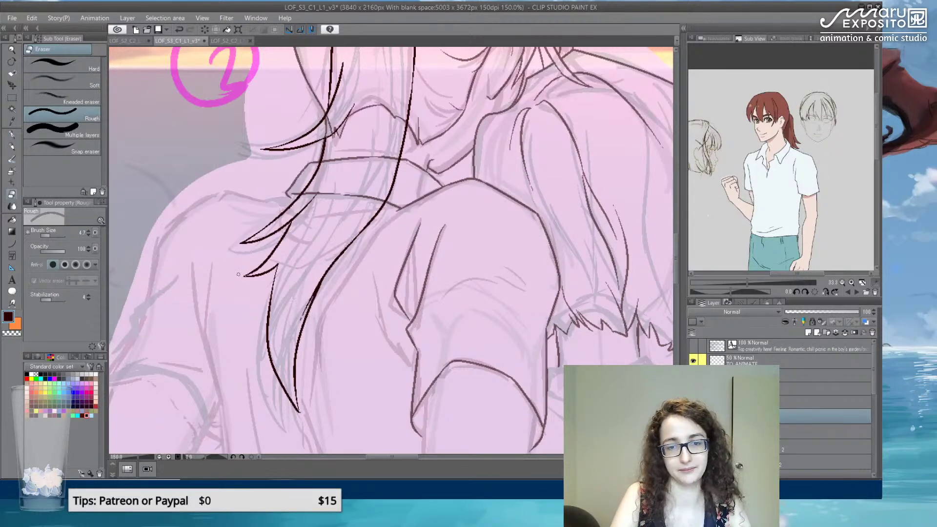
key(p)
mouse_move(398, 135)
mouse_down()
mouse_move(342, 234)
mouse_move(351, 190)
mouse_move(381, 146)
mouse_up()
key(e)
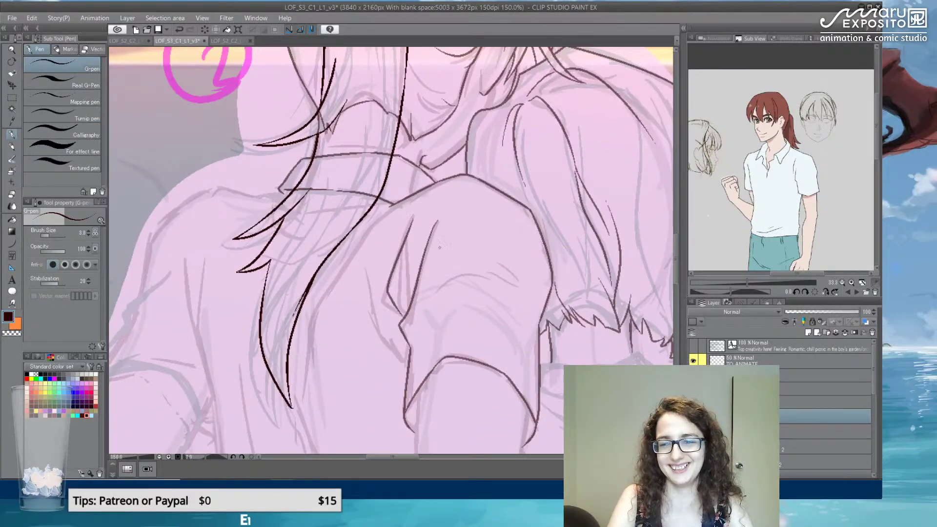
- Restore the line art layer to full opacity and set the rough sketch layer's opacity to 12
click(791, 434)
drag(839, 312, 877, 311)
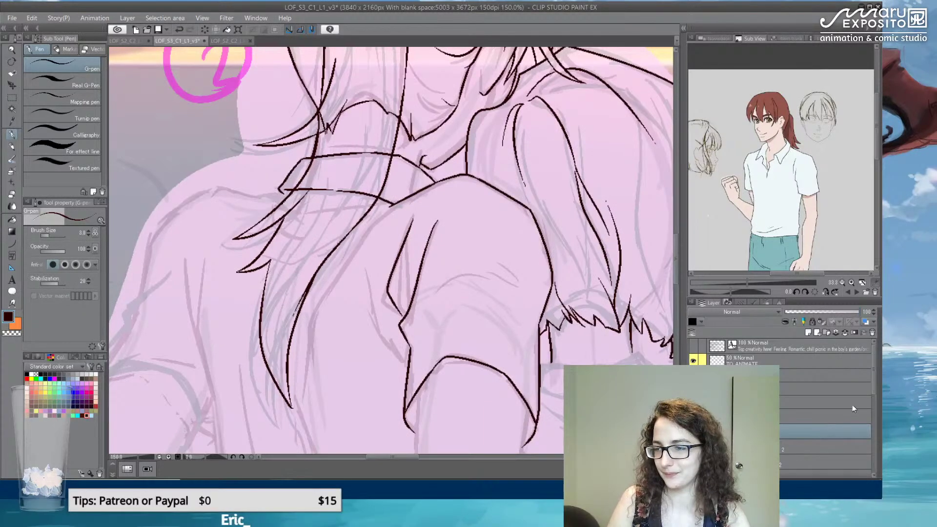
drag(875, 381, 865, 413)
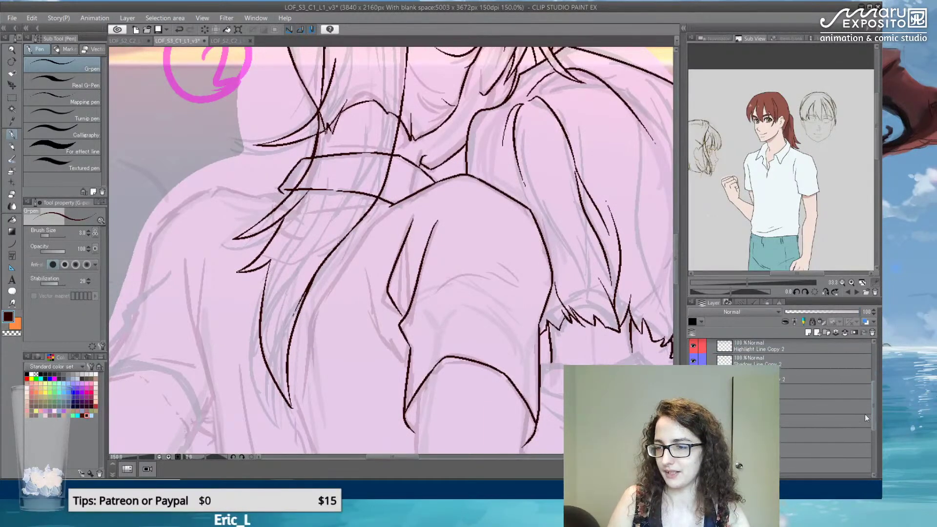
click(801, 422)
click(825, 434)
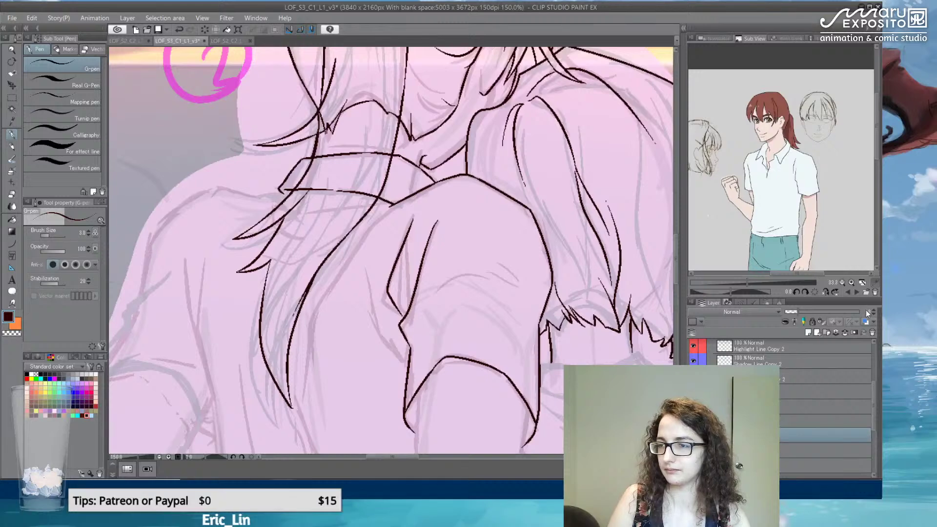
text(12)
key(Return)
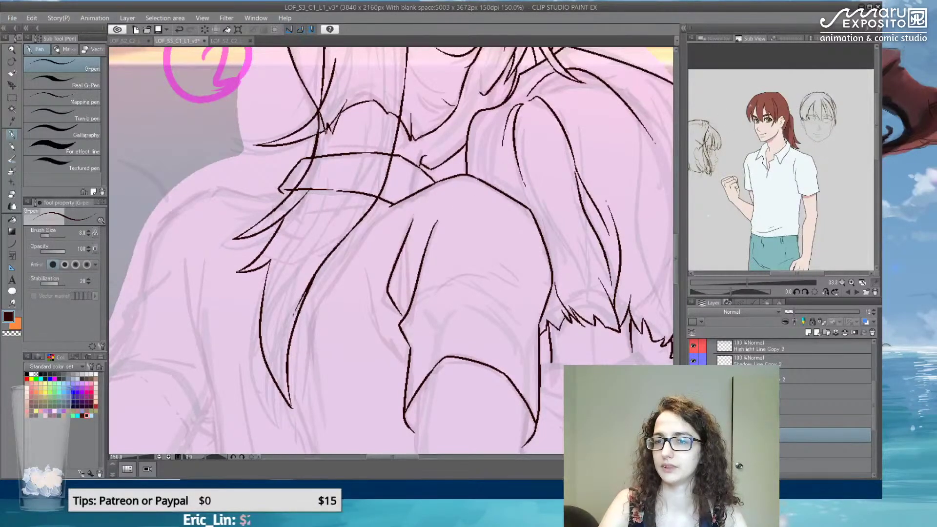
- Check both character designs in the reference view, bring back the canvas overview, and make the line art layer active again
scroll(773, 177, down, 5)
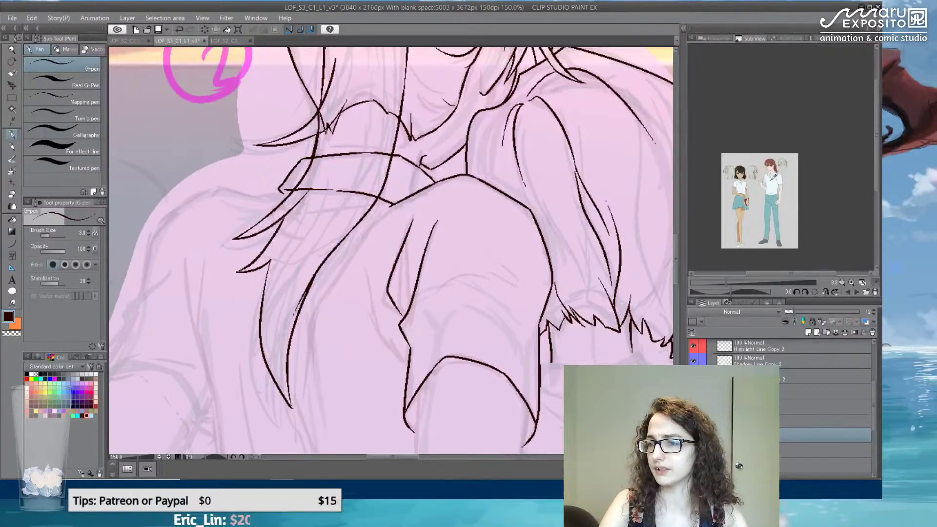
scroll(773, 161, up, 5)
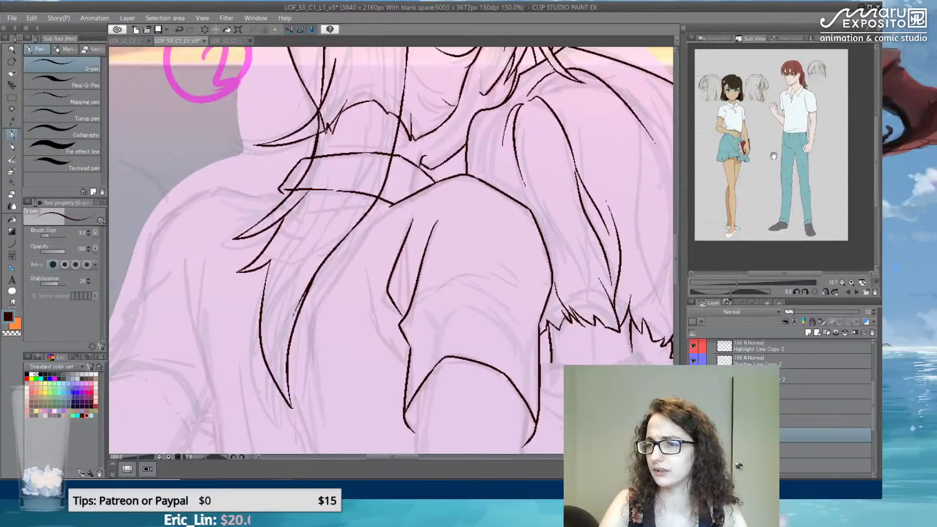
click(713, 38)
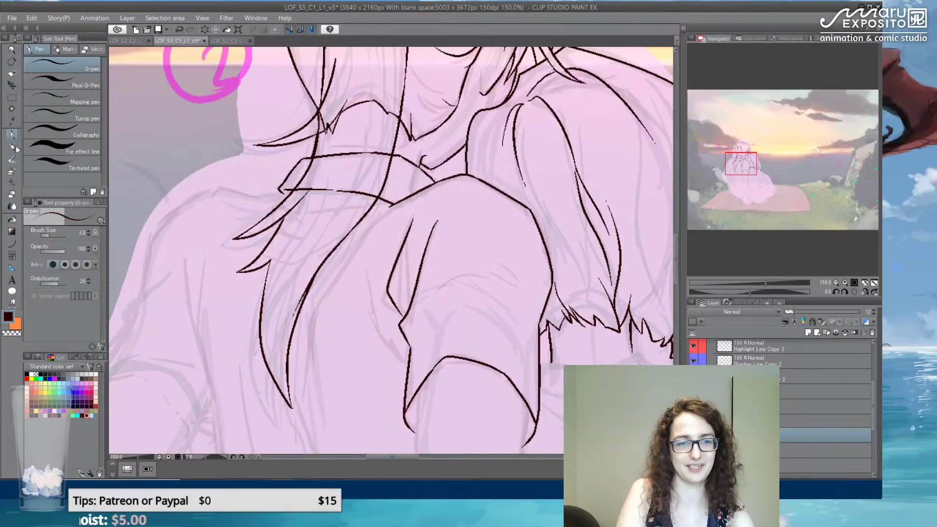
drag(876, 418, 875, 393)
scroll(876, 393, up, 3)
click(788, 406)
click(693, 409)
click(693, 409)
- Ink the short lines beside and beneath the ponytail figure's collar, cleaning up and redrawing its junction with the shoulder
drag(271, 197, 281, 193)
mouse_move(286, 198)
mouse_down()
mouse_move(308, 207)
mouse_move(401, 199)
mouse_up()
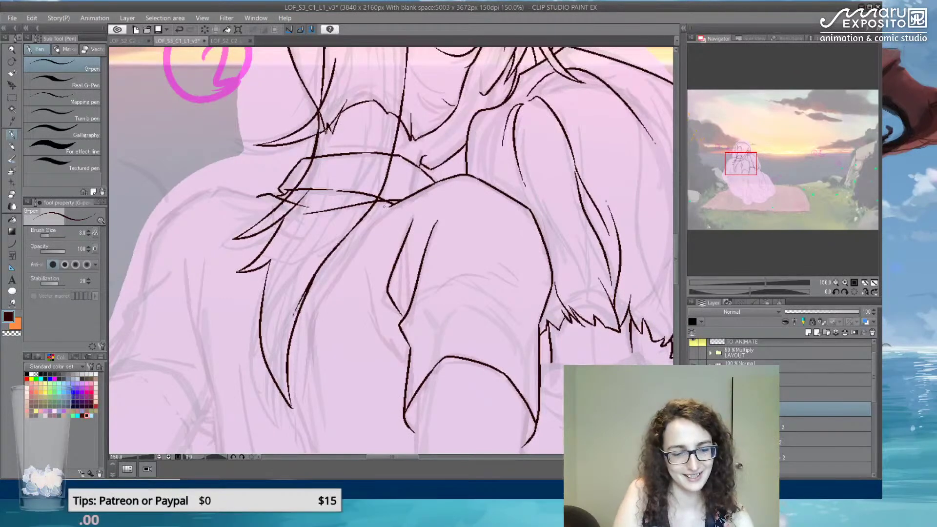
key(e)
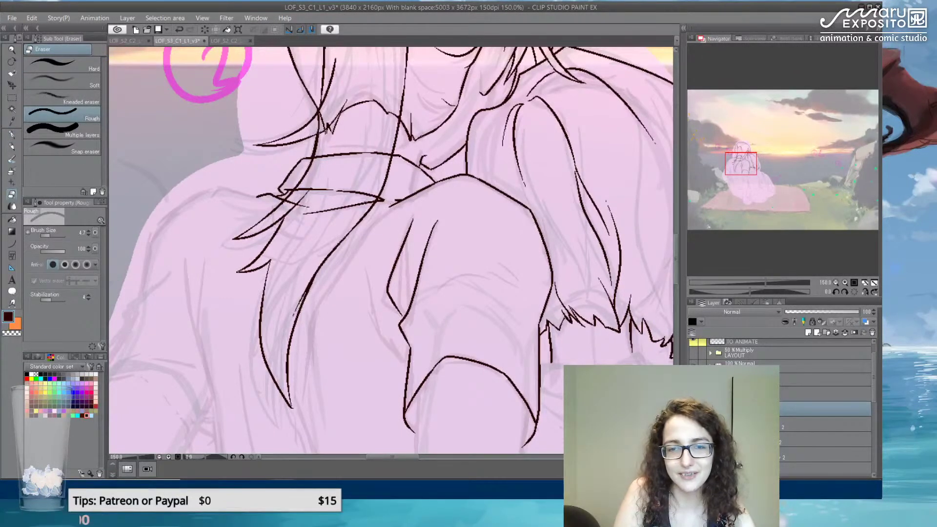
key(p)
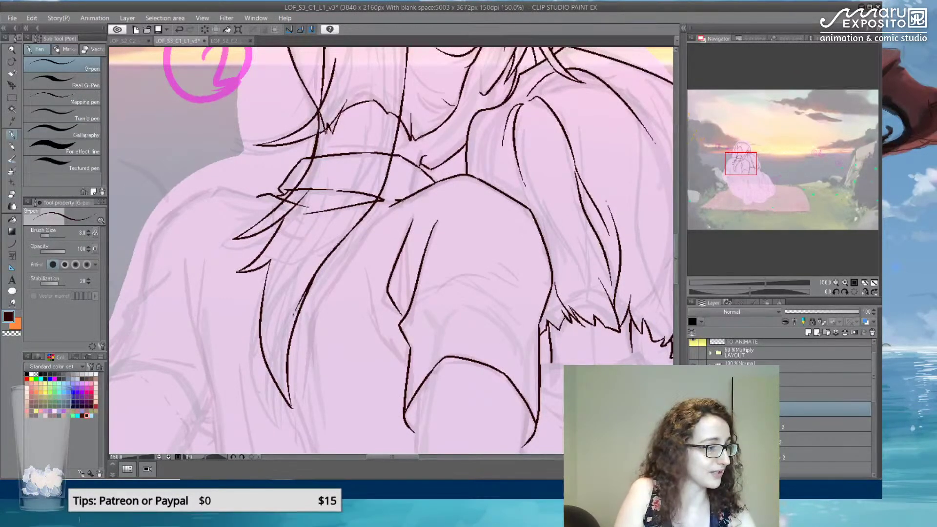
drag(386, 201, 398, 198)
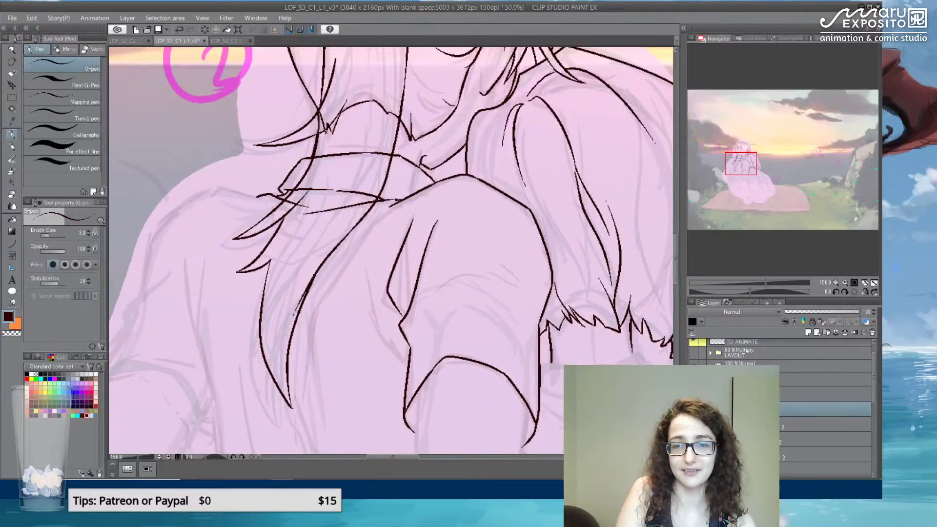
- Ink the long side edge of the shirt's back from below the shoulder toward the hem, redoing strokes as needed
drag(286, 334, 396, 185)
drag(294, 101, 311, 192)
key(ctrl+z)
drag(295, 94, 322, 263)
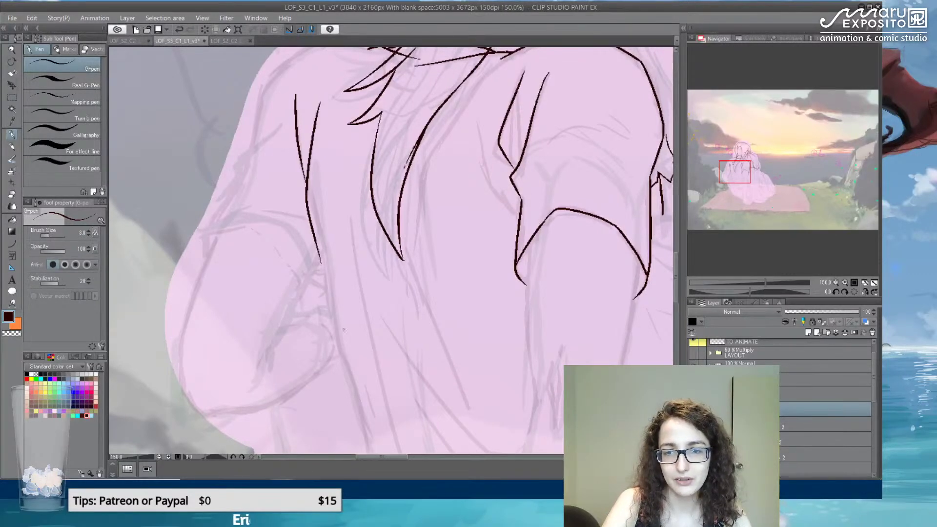
drag(333, 302, 309, 180)
key(ctrl+z)
drag(313, 132, 316, 222)
drag(298, 80, 292, 172)
key(ctrl+z)
mouse_move(298, 77)
mouse_down()
mouse_move(292, 177)
mouse_move(293, 113)
mouse_move(314, 267)
mouse_move(308, 193)
mouse_move(335, 324)
mouse_move(352, 346)
mouse_move(357, 300)
mouse_up()
key(ctrl+z)
- Ink the curved fold above the shirt's hem and the long diagonal fold below the ponytail tip
mouse_move(442, 317)
mouse_down()
mouse_move(342, 294)
mouse_move(281, 236)
mouse_up()
key(ctrl+z)
mouse_move(436, 305)
mouse_down()
mouse_move(371, 304)
mouse_move(291, 232)
mouse_up()
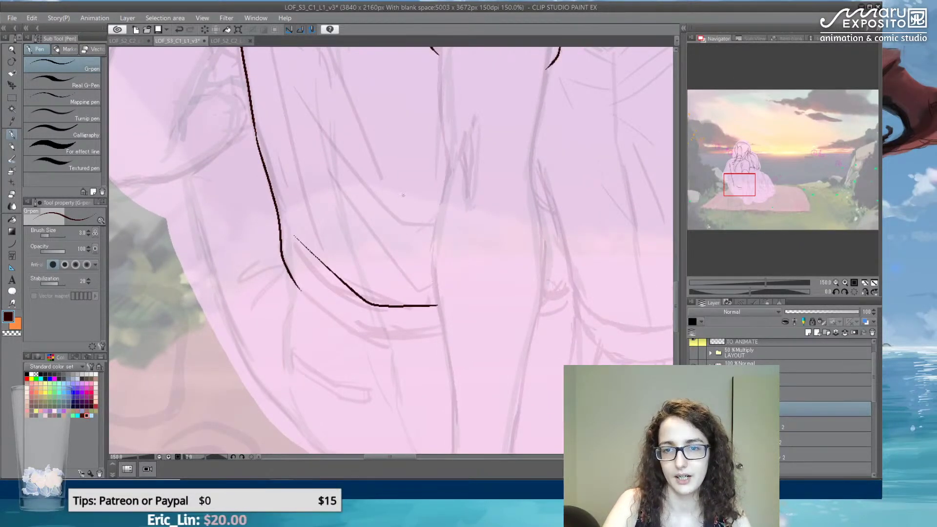
drag(363, 130, 406, 259)
mouse_move(364, 157)
mouse_down()
mouse_move(425, 314)
mouse_move(358, 179)
mouse_up()
drag(389, 206, 274, 174)
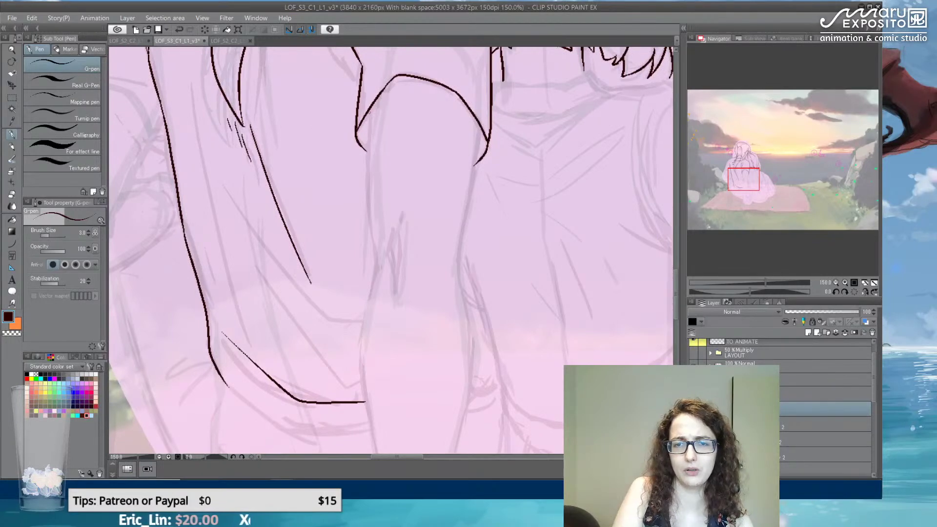
- Ink both edges of the straight arm from the sleeve to the elbow, redoing the outer edge with the Curve tool
drag(367, 110, 373, 269)
drag(484, 131, 466, 216)
key(ctrl+z)
drag(483, 128, 471, 189)
key(ctrl+z)
drag(483, 127, 469, 209)
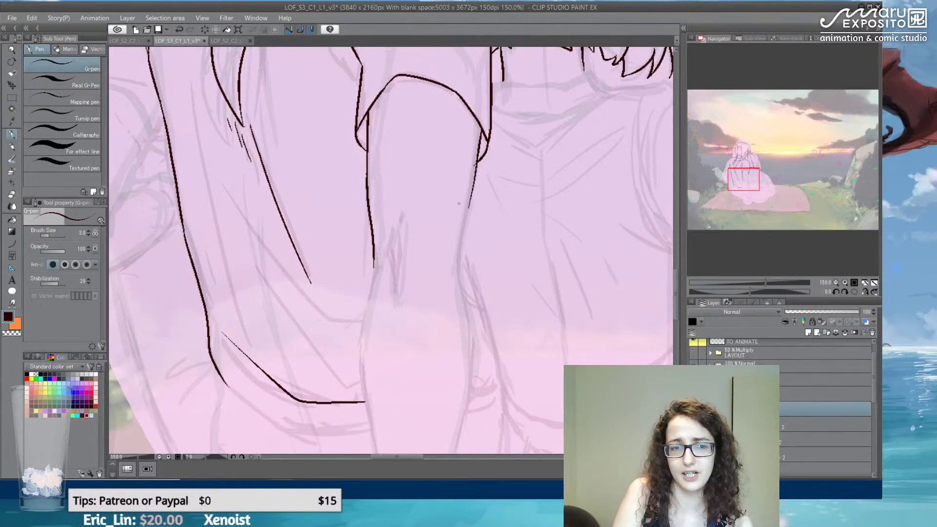
click(12, 243)
drag(480, 148, 458, 253)
click(470, 213)
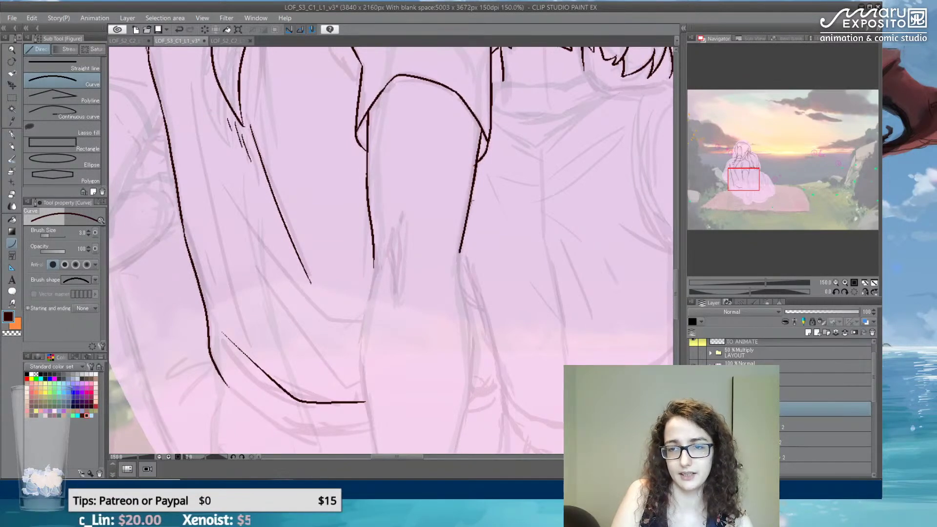
- Ink the outer edge of the supporting forearm from the elbow to the wrist with two joined curves
key(e)
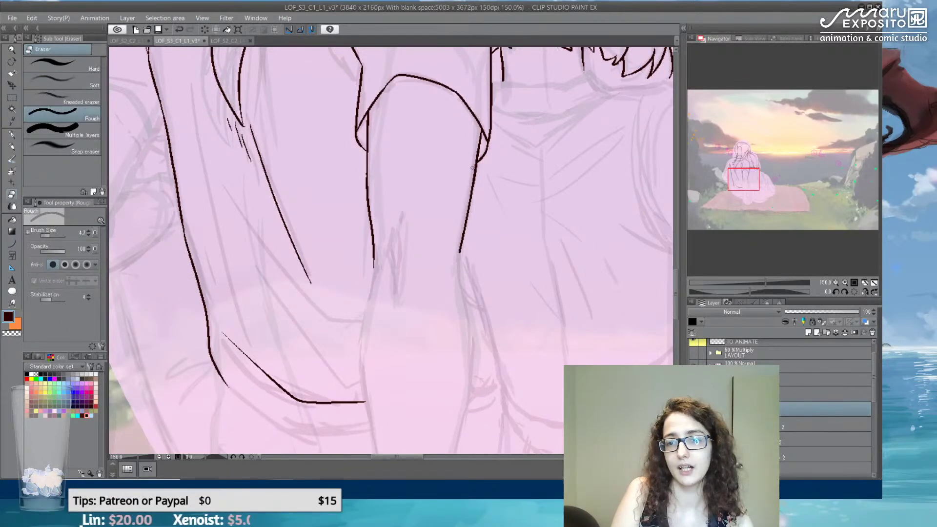
key(u)
drag(494, 312, 434, 177)
key(Escape)
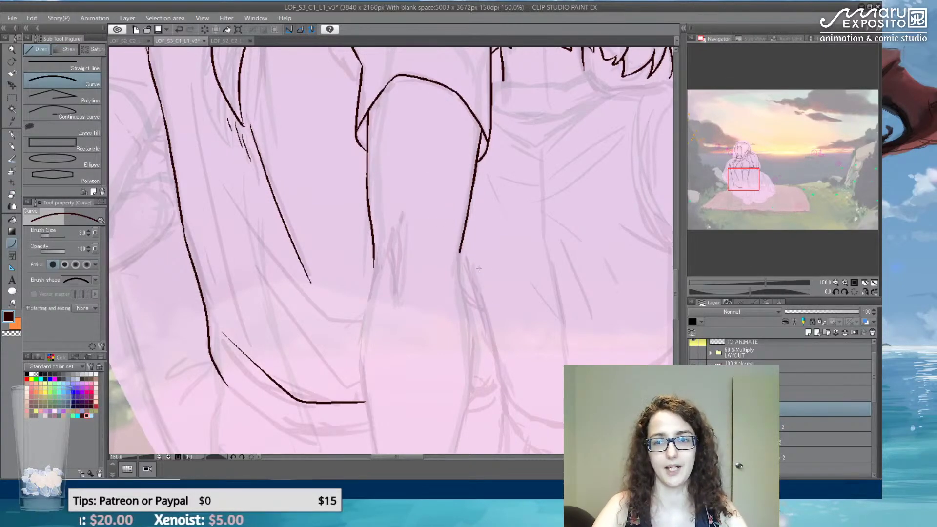
drag(495, 304, 483, 201)
drag(446, 148, 452, 202)
click(451, 201)
drag(463, 236, 460, 161)
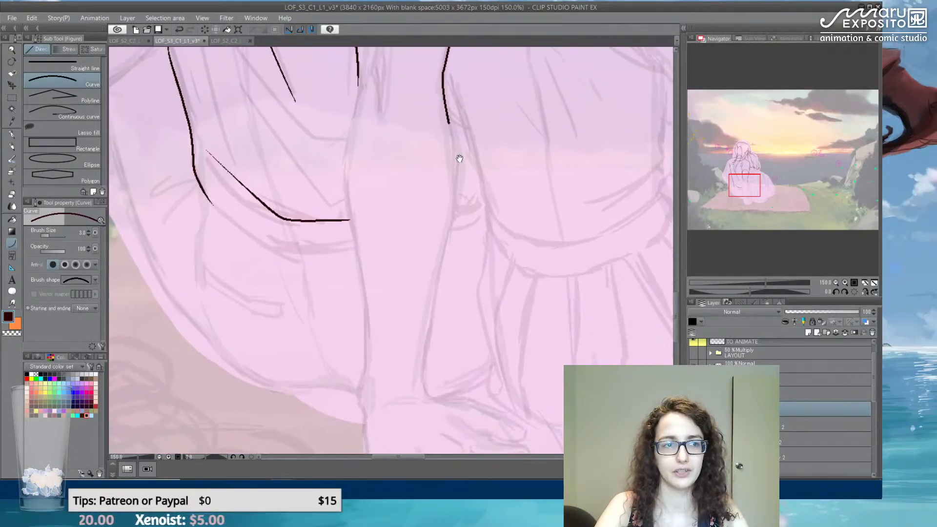
drag(449, 125, 431, 325)
click(437, 274)
click(422, 319)
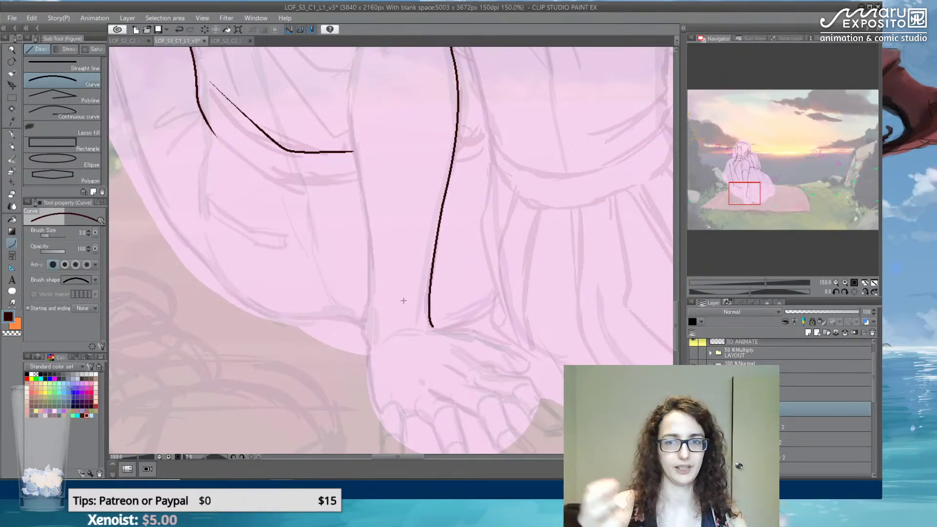
- Ink the inner edge of the supporting forearm with curves from the wrist up to the elbow
drag(365, 312, 356, 165)
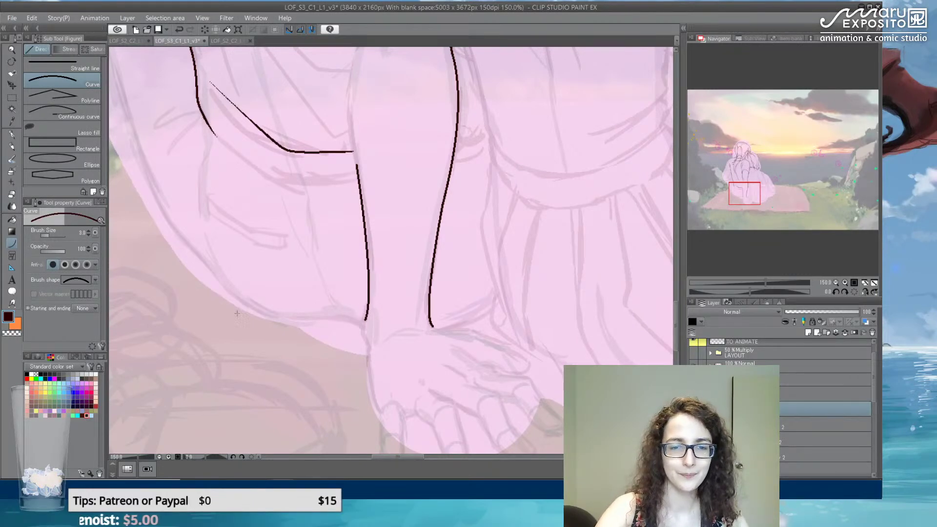
click(370, 351)
scroll(382, 256, up, 3)
mouse_move(382, 255)
mouse_down()
mouse_move(363, 333)
mouse_move(367, 190)
mouse_move(359, 240)
mouse_up()
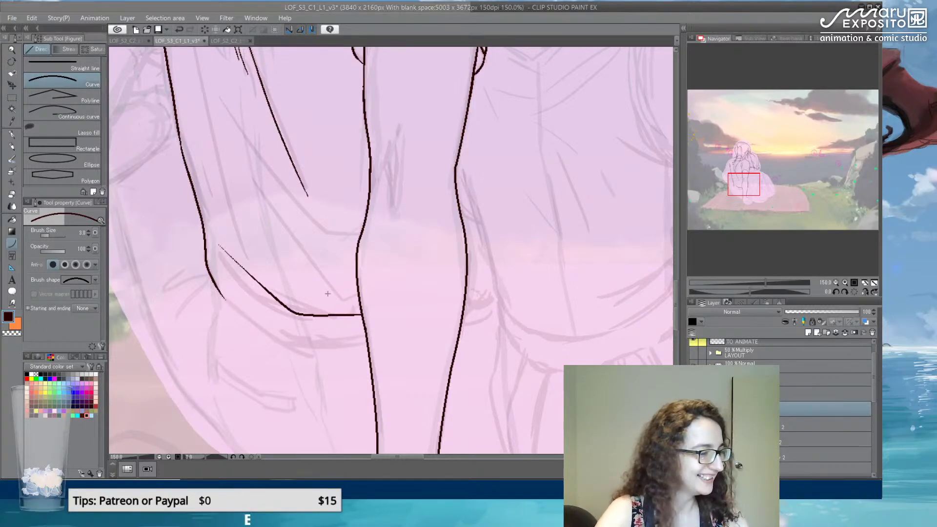
- Ink a small curved crease inside the supporting arm's elbow with the G-pen, redoing the first stroke
click(13, 137)
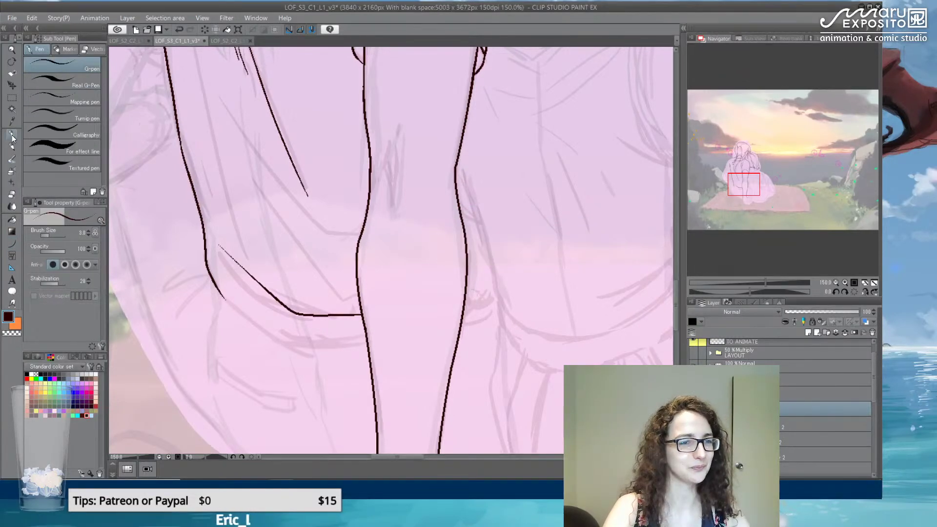
drag(384, 162, 390, 205)
key(ctrl+z)
drag(384, 167, 390, 197)
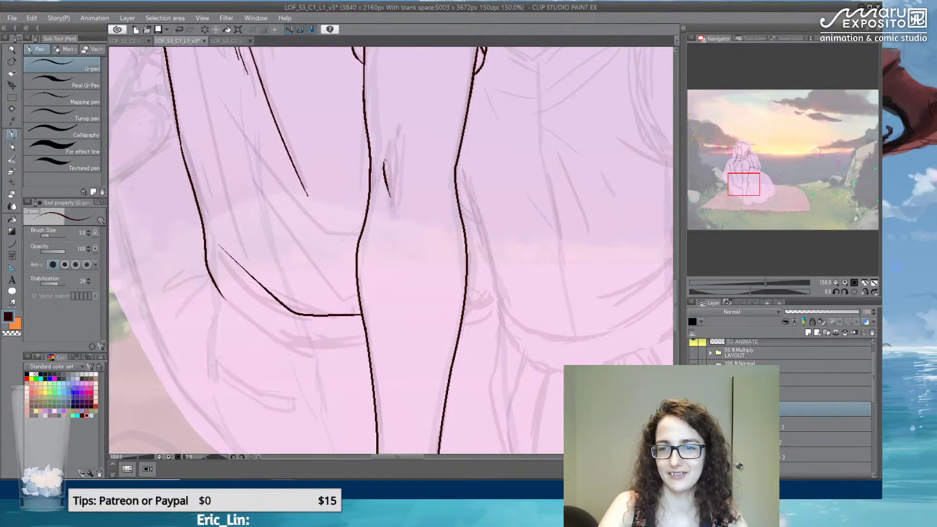
drag(383, 162, 386, 149)
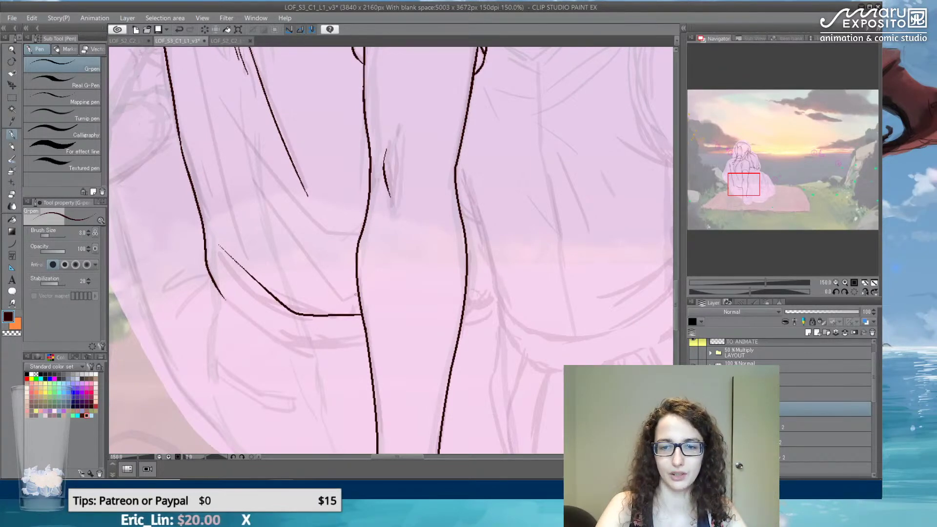
- Ink the bent arm's sleeve cuff and the crease running down from it inside the elbow, redoing the first attempt
scroll(304, 176, up, 5)
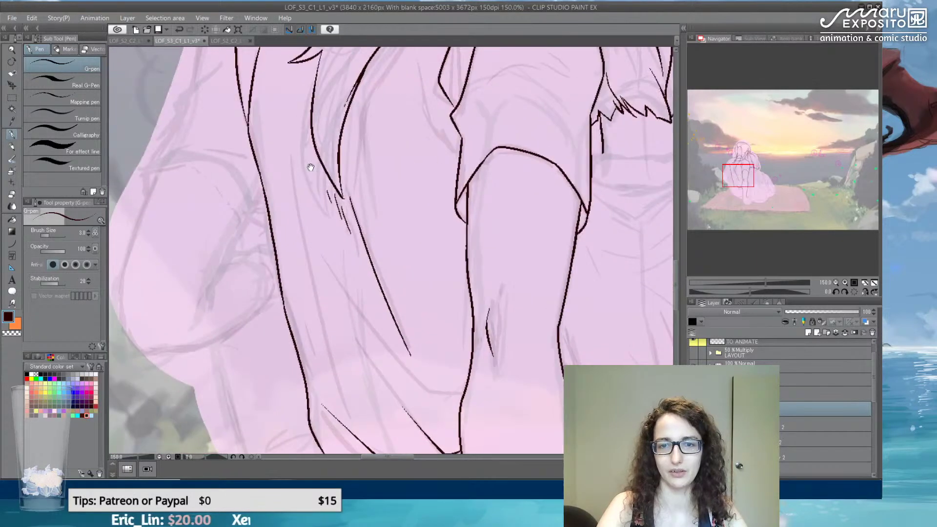
mouse_move(213, 299)
mouse_down()
mouse_move(225, 271)
mouse_move(264, 266)
mouse_move(305, 288)
mouse_up()
key(ctrl+z)
mouse_move(256, 268)
mouse_down()
mouse_move(308, 291)
mouse_move(313, 339)
mouse_move(299, 348)
mouse_move(308, 358)
mouse_move(342, 285)
mouse_move(333, 281)
mouse_move(313, 322)
mouse_up()
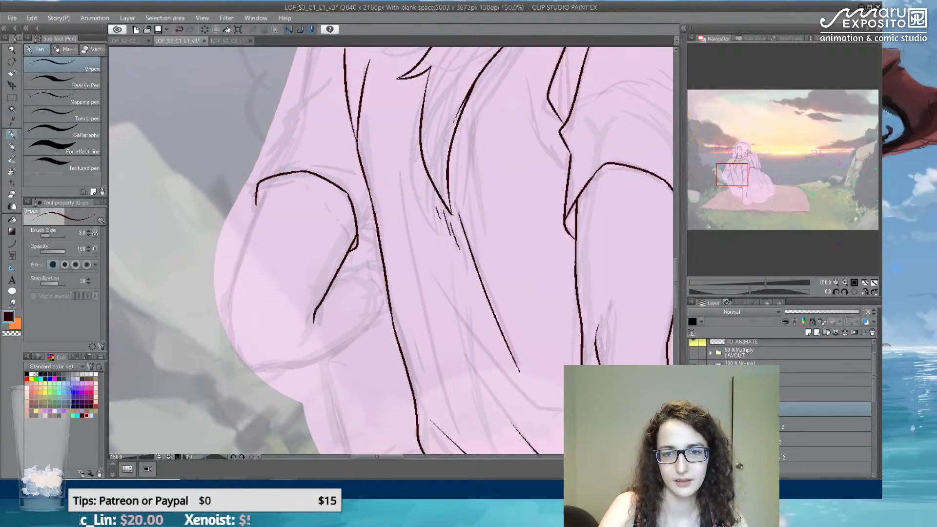
- Ink the bent arm's outer contour from the cuff around the elbow and along the forearm's underside, redoing several strokes
drag(268, 180, 239, 258)
key(ctrl+z)
mouse_move(269, 178)
mouse_down()
mouse_move(229, 272)
mouse_move(238, 255)
mouse_move(237, 357)
mouse_move(276, 370)
mouse_move(265, 362)
mouse_move(306, 364)
mouse_move(360, 335)
mouse_up()
key(ctrl+z)
drag(300, 364, 360, 326)
key(ctrl+z)
key(ctrl+z)
drag(319, 359, 373, 315)
key(ctrl+z)
drag(324, 358, 380, 315)
key(ctrl+z)
drag(328, 355, 383, 310)
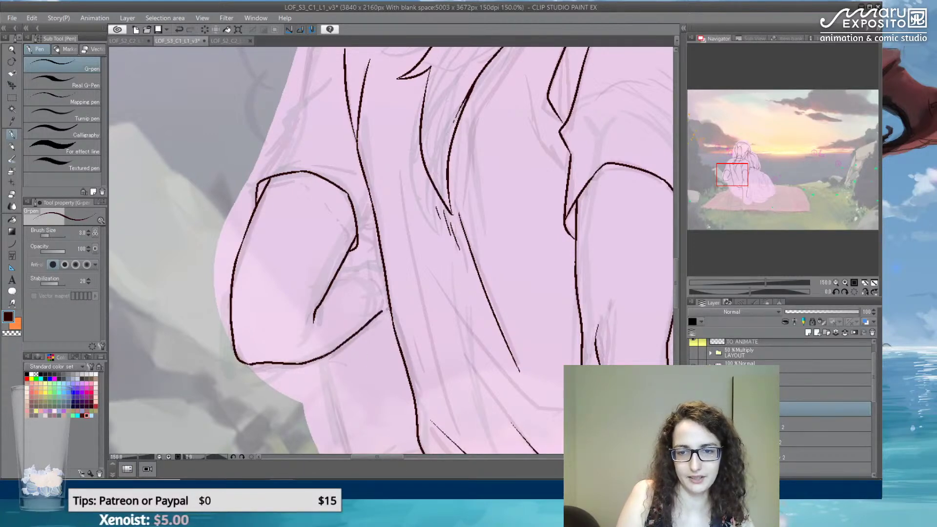
- Join the bent forearm to the shirt's side and ink the short edge between cuff and shirt, redoing it twice
drag(388, 247, 371, 315)
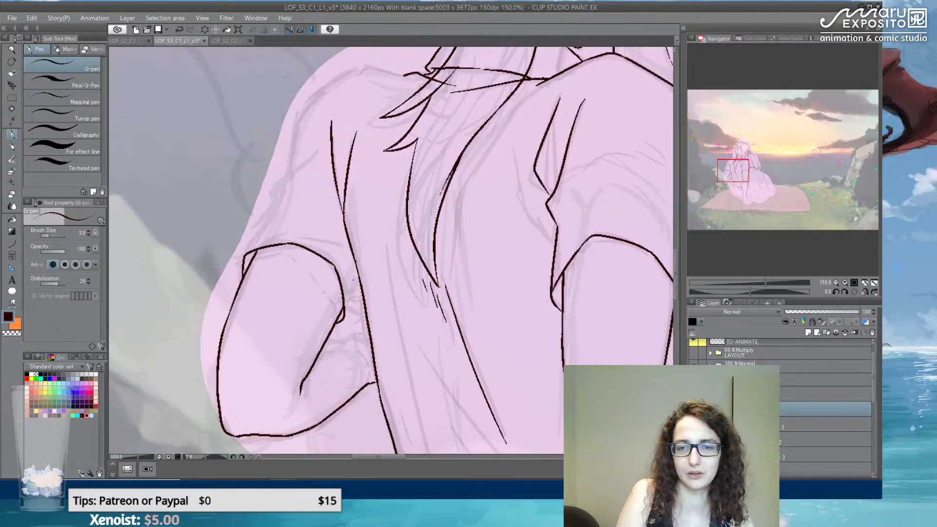
drag(361, 280, 345, 317)
key(ctrl+z)
drag(361, 282, 343, 320)
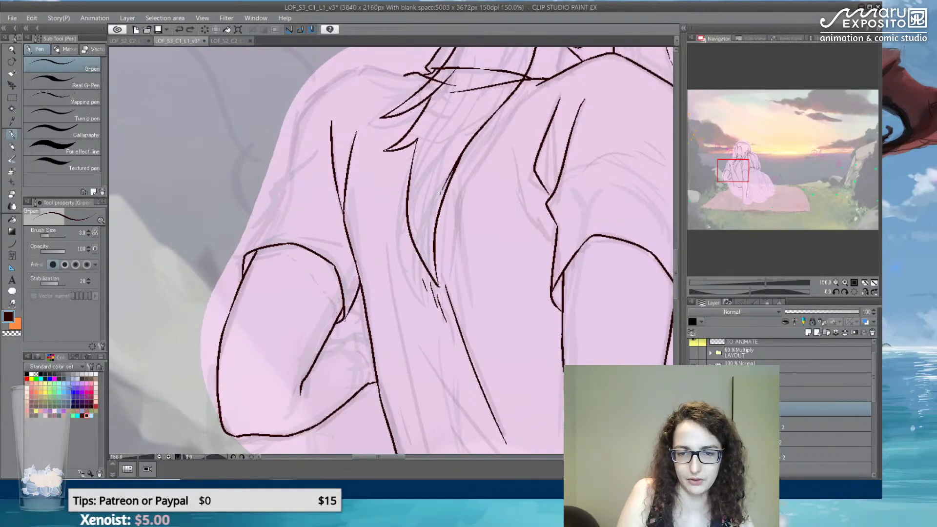
key(ctrl+z)
drag(361, 282, 343, 320)
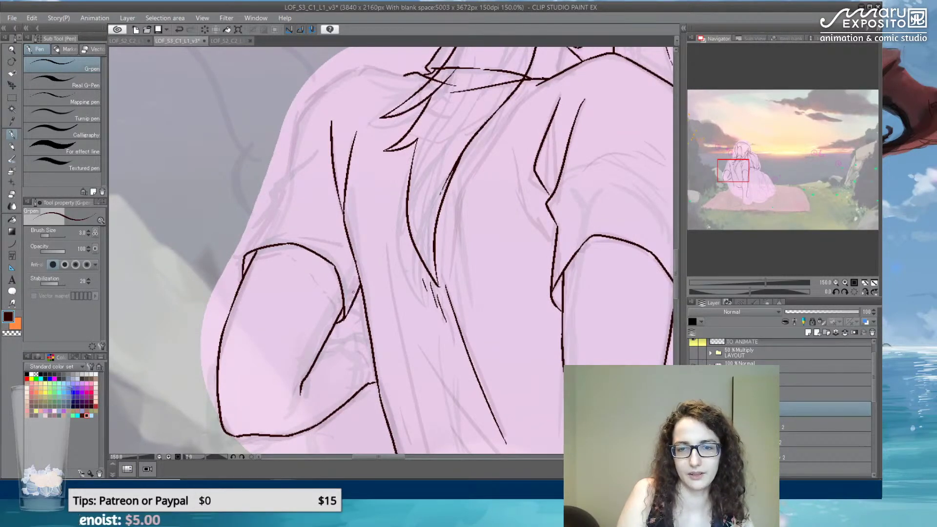
- Ink the shoulder and outer sleeve outline above the bent arm, from the cuff up to the collar
mouse_move(270, 204)
mouse_down()
mouse_move(245, 248)
mouse_move(304, 152)
mouse_move(266, 225)
mouse_move(271, 212)
mouse_up()
key(ctrl+z)
mouse_move(250, 244)
mouse_down()
mouse_move(282, 160)
mouse_move(326, 141)
mouse_move(378, 145)
mouse_up()
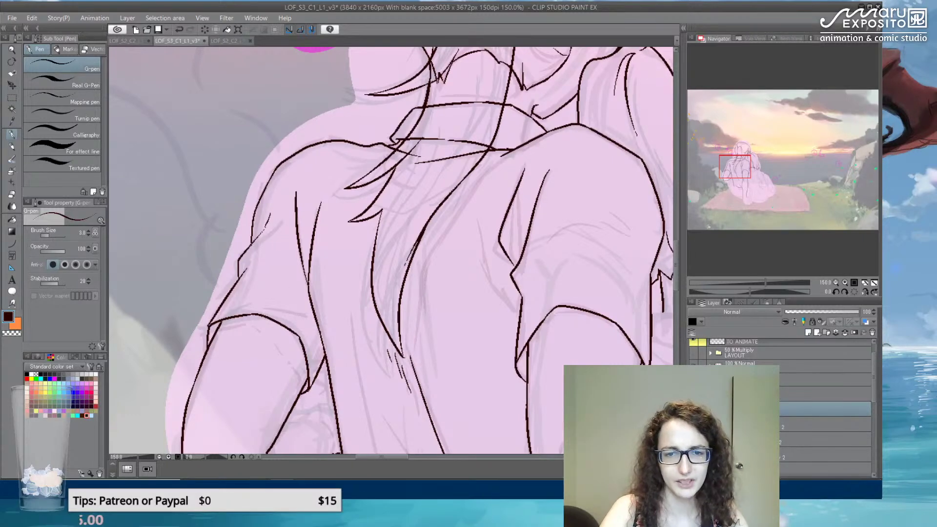
key(ctrl+z)
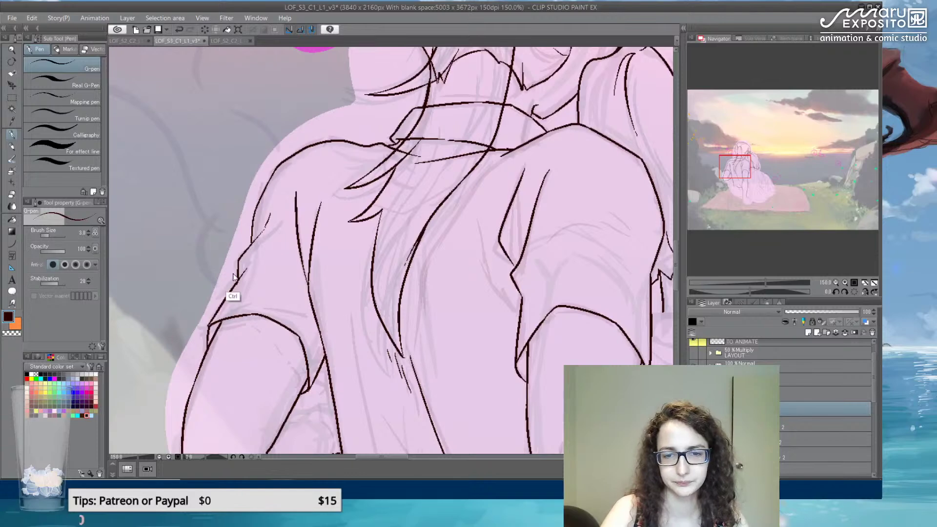
- Ink the bent forearm's short upper edge below the cuff and the small fold between sleeve and shirt side
drag(351, 439, 307, 254)
drag(317, 322, 307, 303)
mouse_move(245, 221)
mouse_down()
mouse_move(281, 211)
mouse_move(254, 218)
mouse_up()
key(ctrl+z)
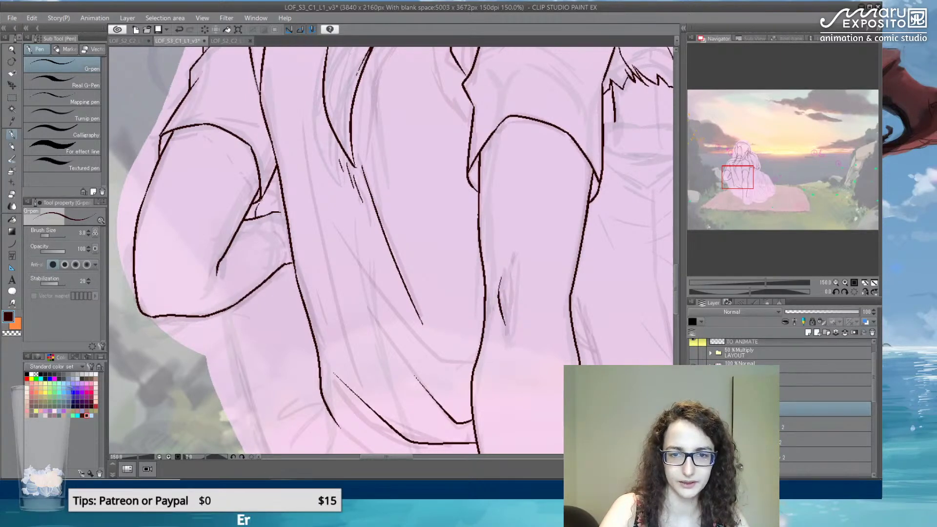
drag(271, 179, 287, 197)
key(ctrl+z)
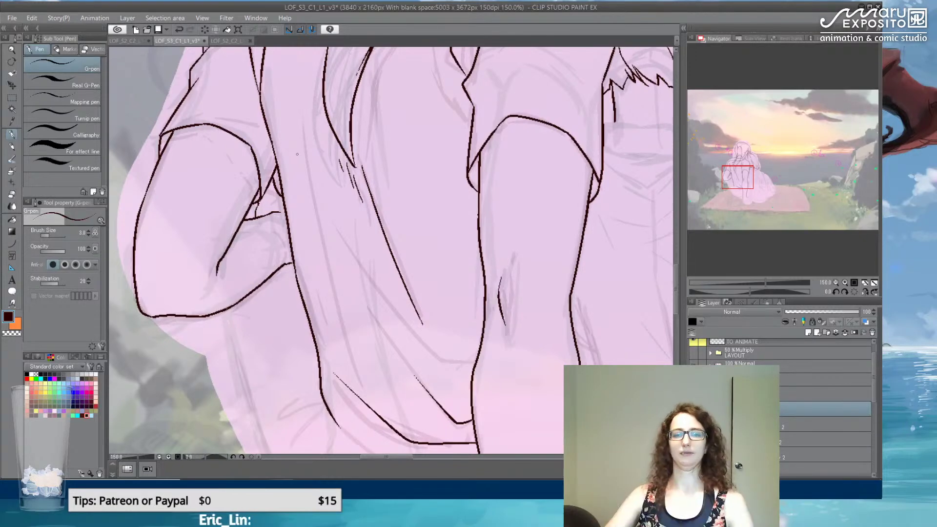
- Ink the shirt's lower hem from the side edge across to the supporting arm, redoing its end with the Curve tool
drag(307, 334, 269, 156)
mouse_move(335, 278)
mouse_down()
mouse_move(386, 295)
mouse_move(442, 291)
mouse_up()
key(ctrl+z)
click(12, 243)
click(432, 293)
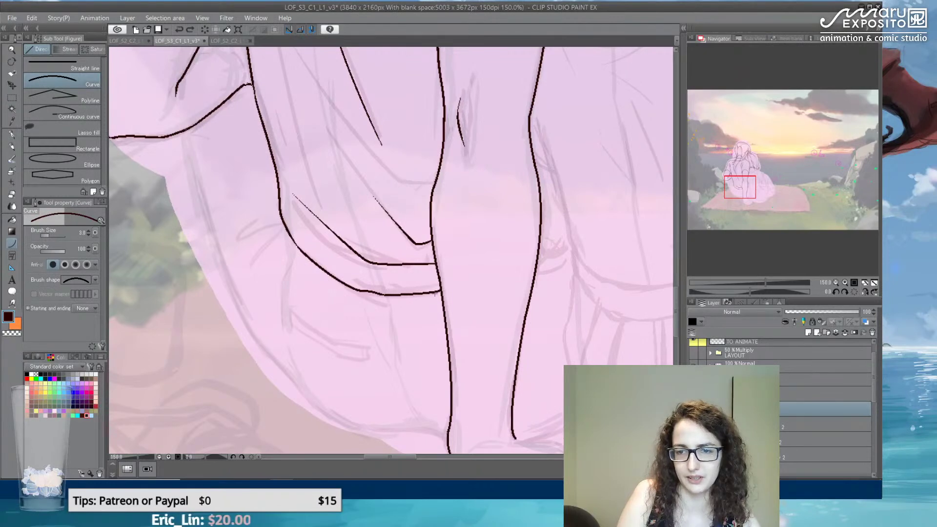
- Redraw the outer contour of the bent arm just below the sleeve cuff with the Curve tool
drag(556, 265, 425, 310)
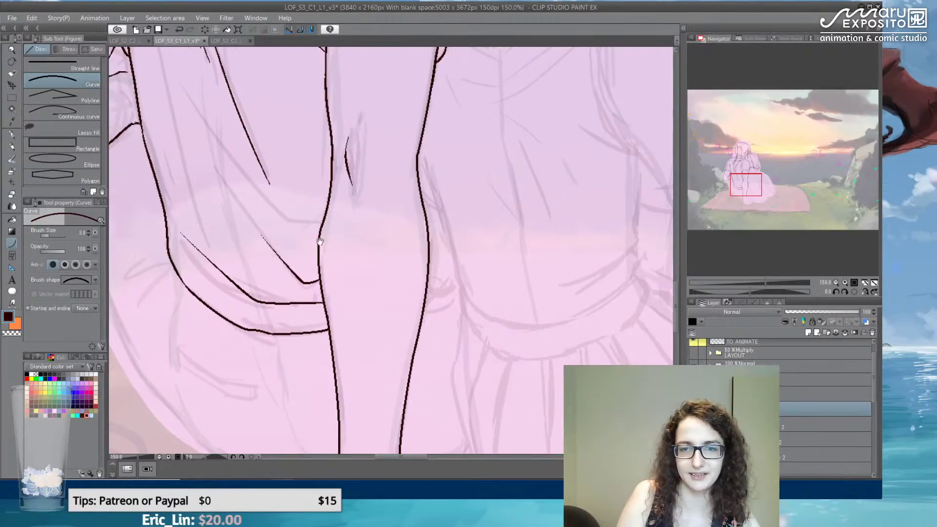
drag(322, 242, 463, 402)
drag(355, 259, 418, 307)
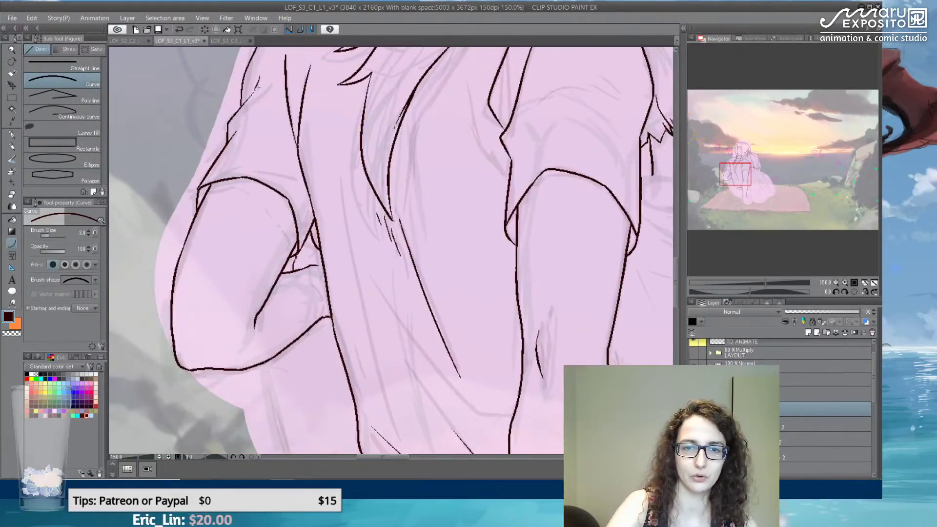
drag(195, 222, 171, 300)
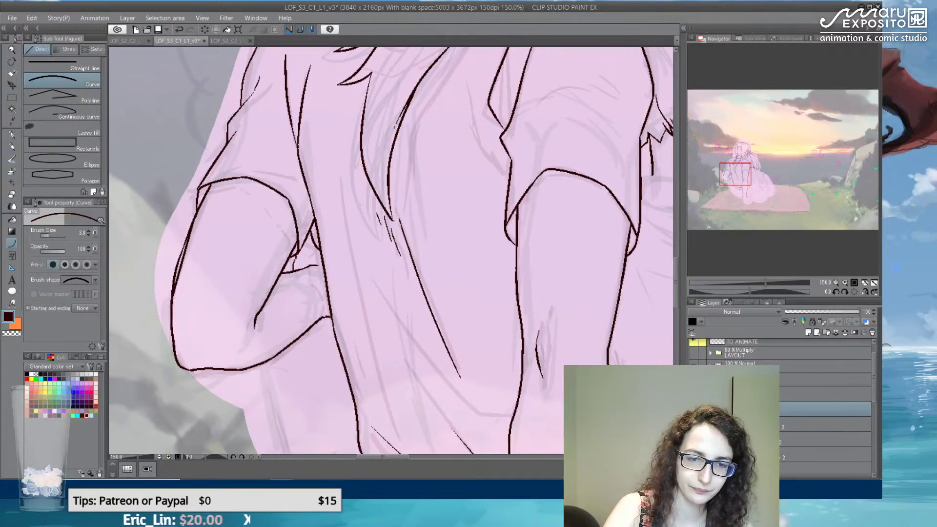
click(173, 268)
key(ctrl+z)
drag(171, 293, 194, 224)
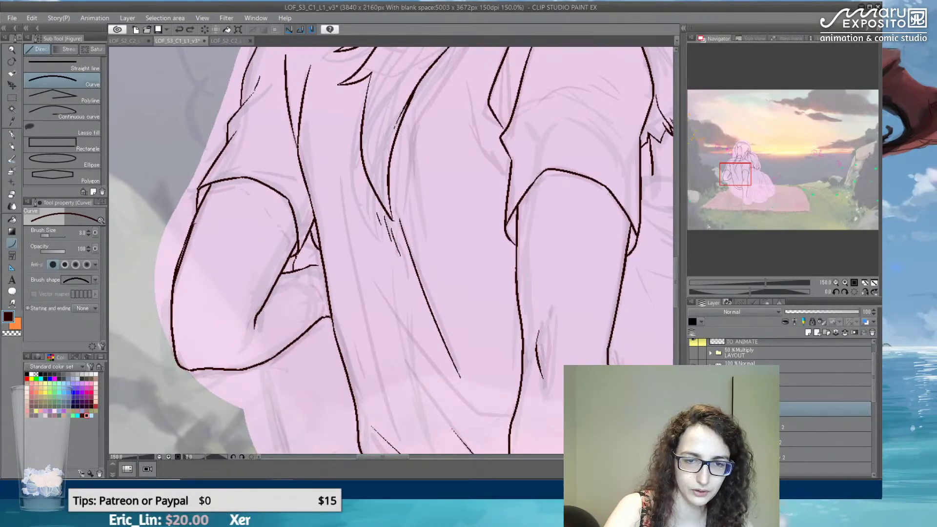
click(177, 258)
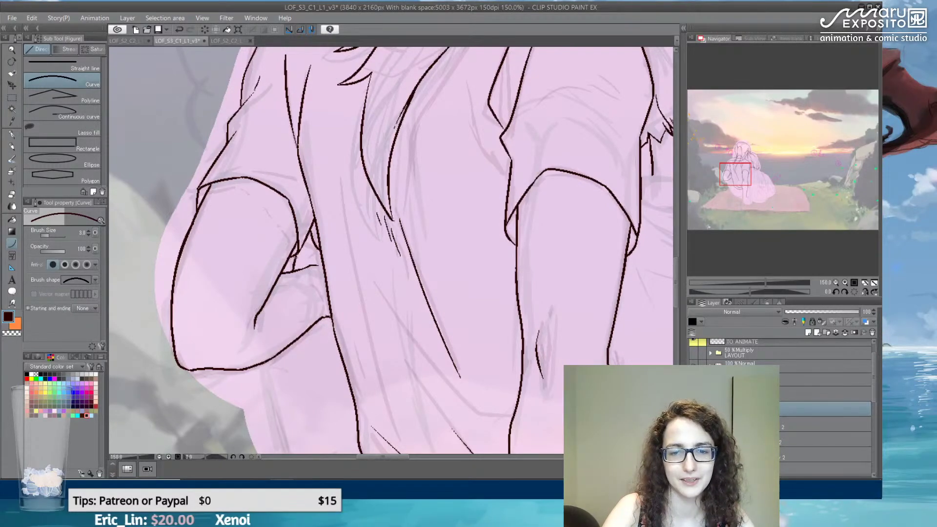
- Select the layer directly above the current line-art layer and move to the sketch below the shirt hem
drag(327, 200, 278, 351)
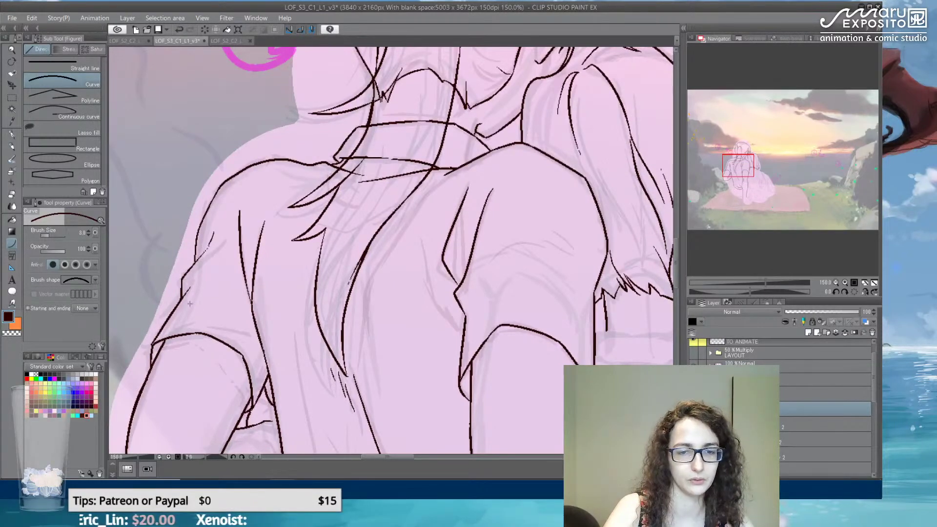
drag(252, 309, 239, 184)
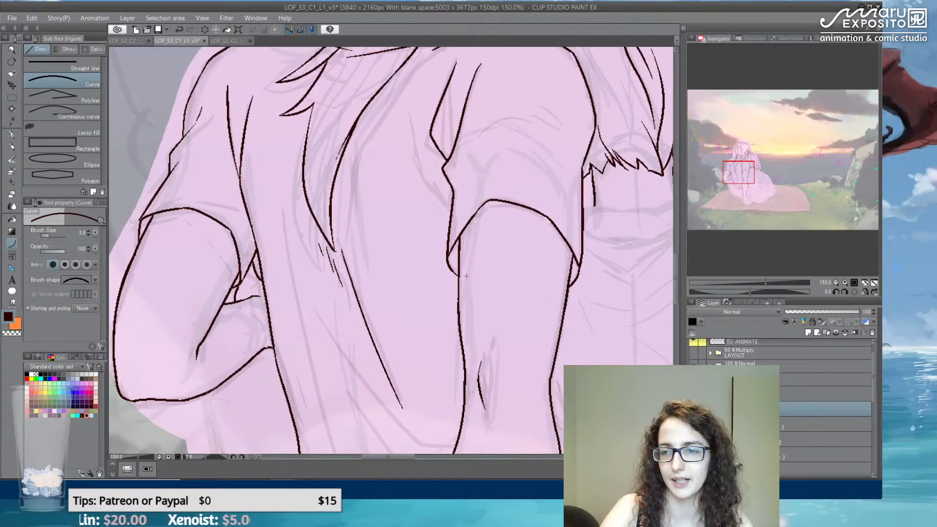
drag(401, 262, 389, 278)
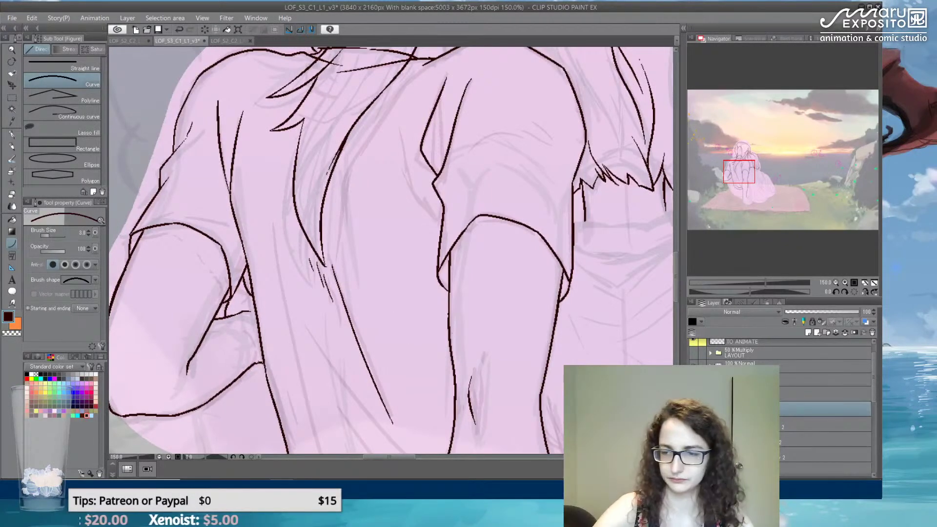
click(825, 396)
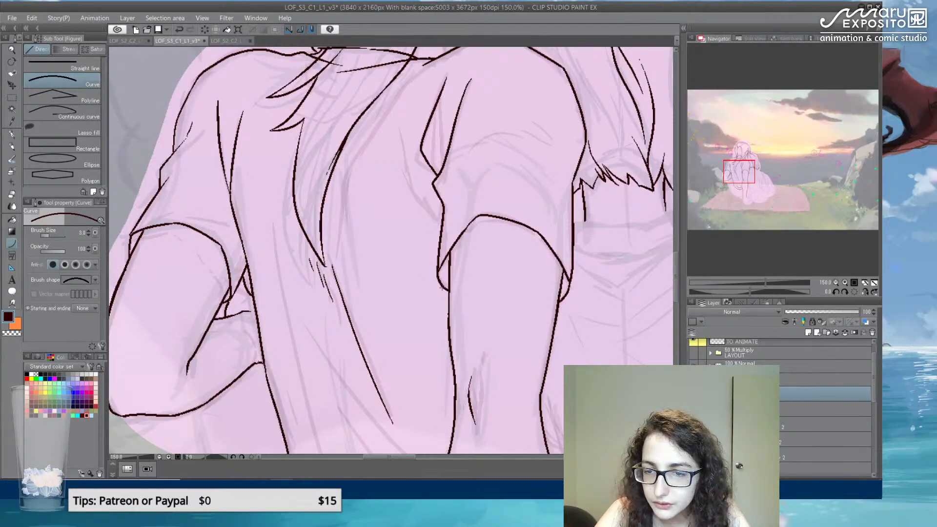
scroll(453, 346, down, 10)
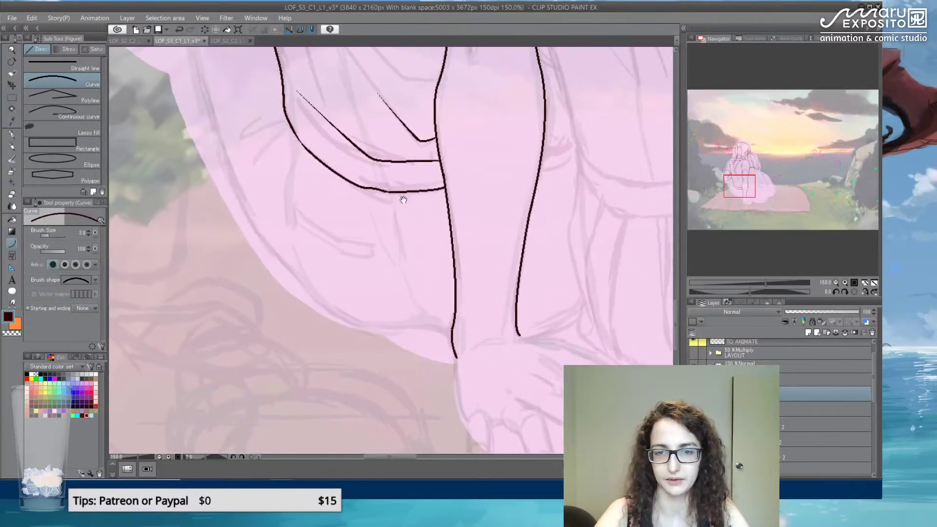
drag(296, 161, 288, 227)
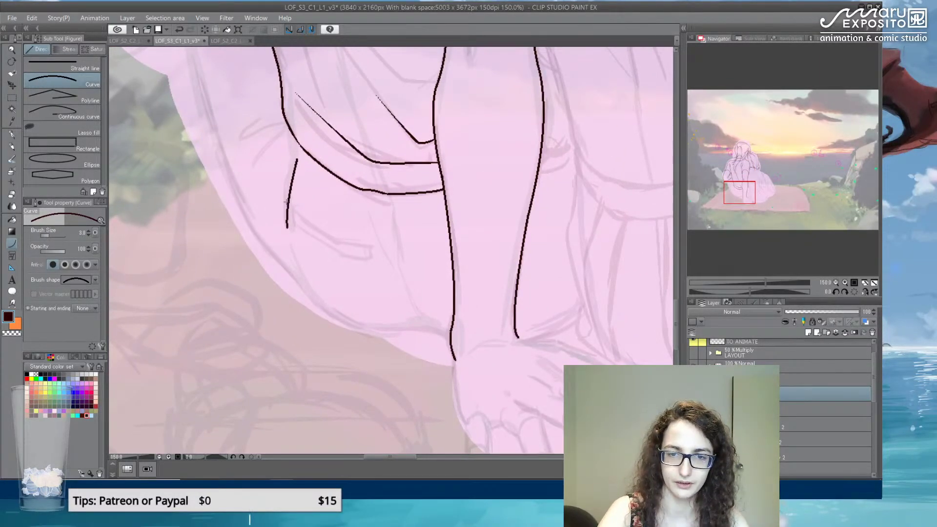
key(ctrl+z)
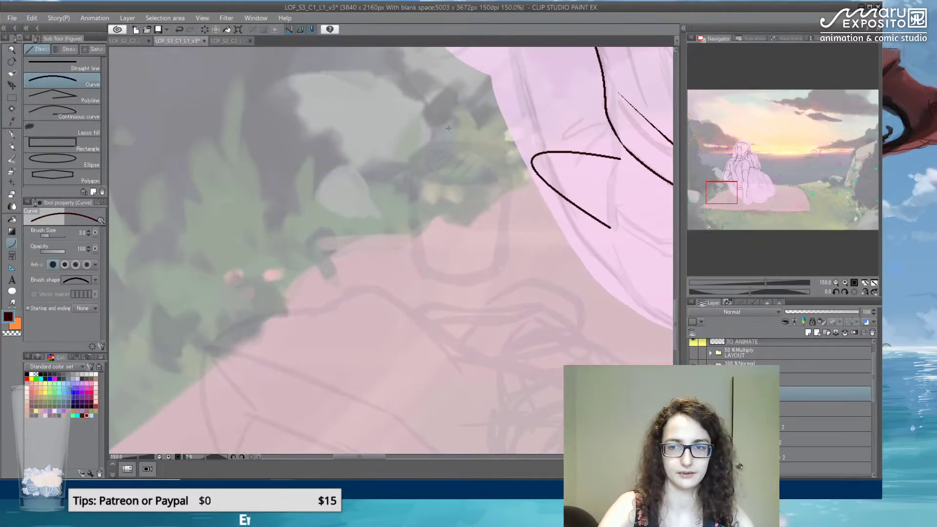
drag(247, 170, 295, 210)
- Ink the short side edge under the shirt and a line running parallel beneath the hem with the G-pen
key(p)
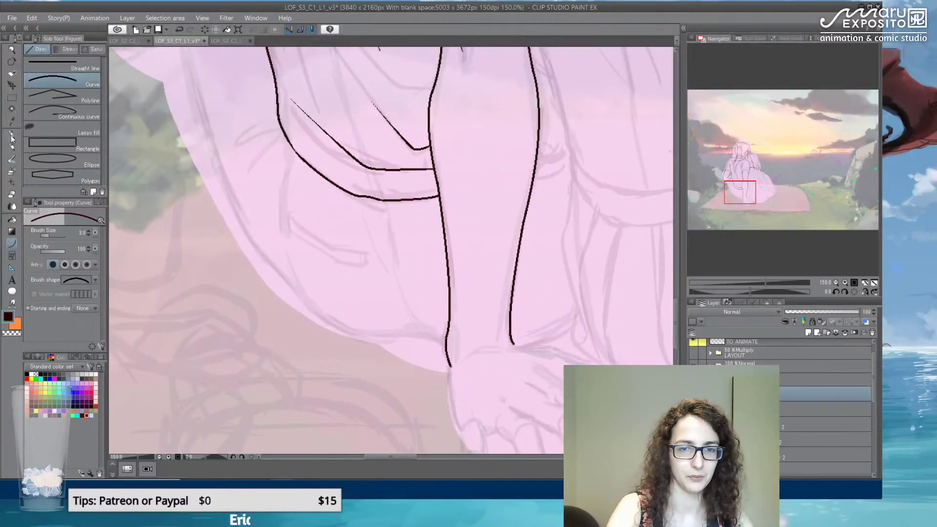
drag(290, 169, 286, 146)
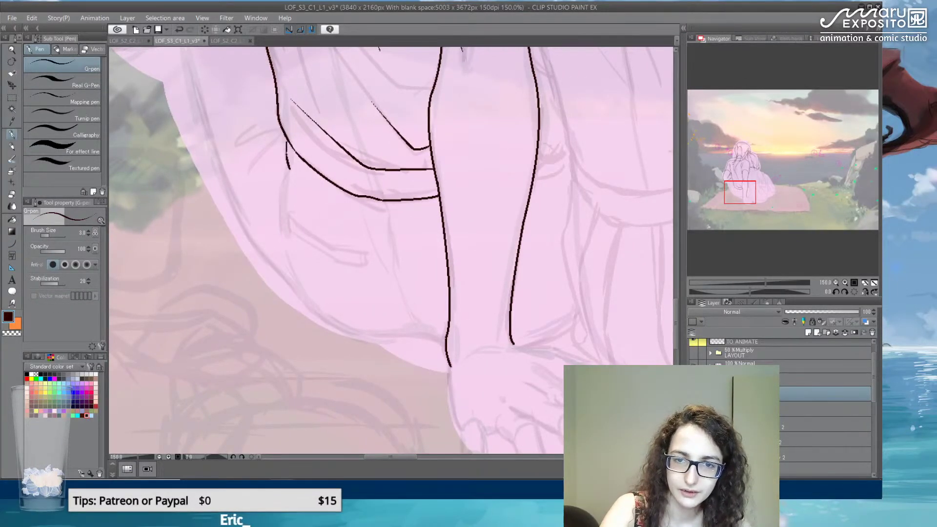
mouse_move(290, 146)
mouse_down()
mouse_move(292, 171)
mouse_move(291, 141)
mouse_move(332, 200)
mouse_up()
key(ctrl+z)
key(ctrl+z)
mouse_move(293, 172)
mouse_down()
mouse_move(338, 204)
mouse_move(439, 215)
mouse_up()
key(ctrl+z)
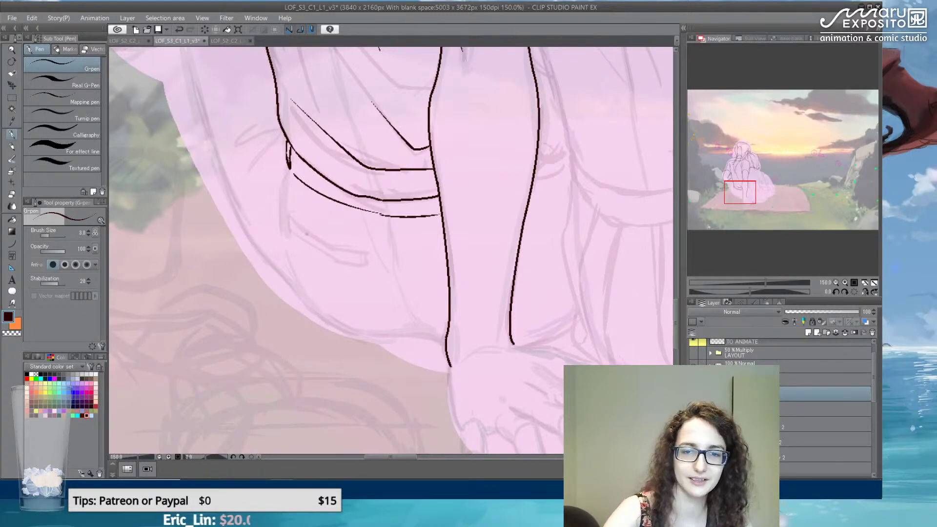
- Ink the narrow slanted pocket opening below the hem and the curved seam line beside it
drag(288, 216, 336, 244)
key(ctrl+z)
mouse_move(289, 217)
mouse_down()
mouse_move(332, 246)
mouse_move(375, 254)
mouse_move(353, 251)
mouse_move(364, 259)
mouse_up()
key(ctrl+z)
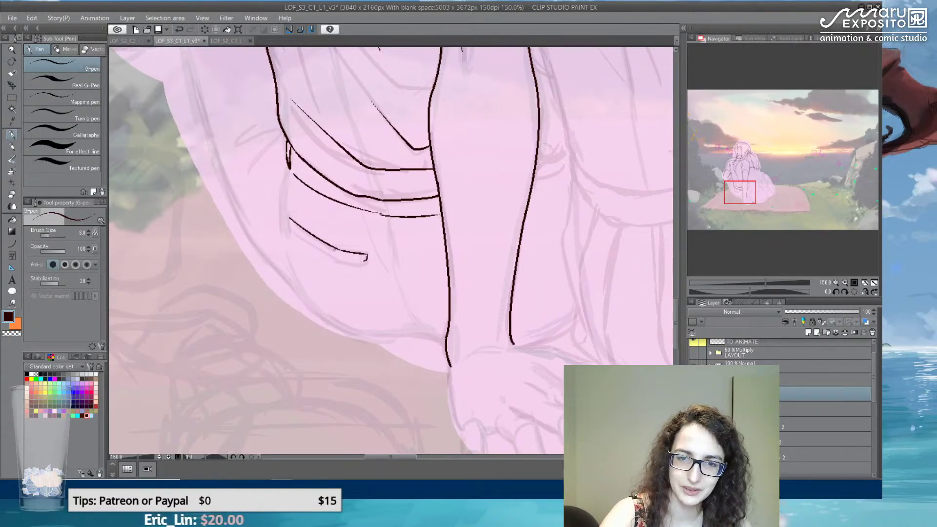
mouse_move(288, 218)
mouse_down()
mouse_move(291, 232)
mouse_move(338, 258)
mouse_up()
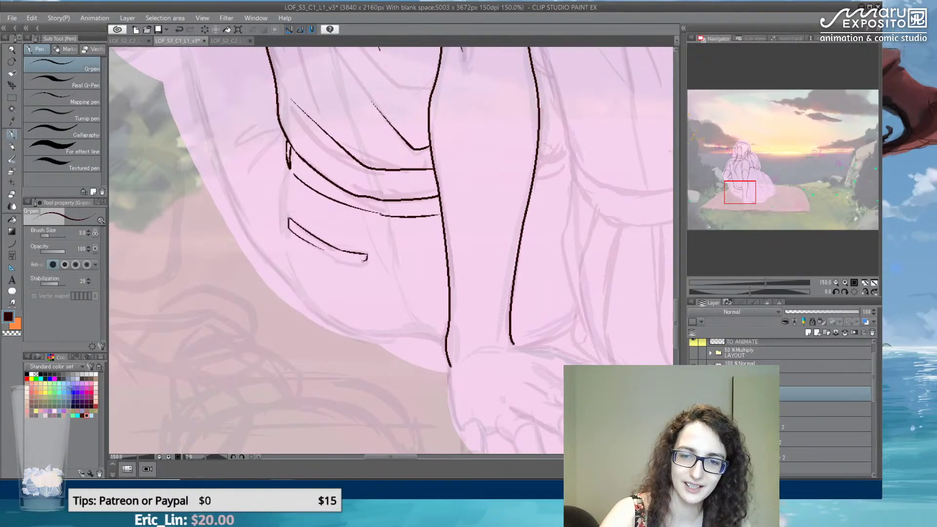
mouse_move(290, 166)
mouse_down()
mouse_move(278, 199)
mouse_move(286, 243)
mouse_up()
mouse_move(396, 347)
mouse_down()
mouse_move(259, 243)
mouse_move(238, 191)
mouse_move(358, 318)
mouse_move(290, 269)
mouse_up()
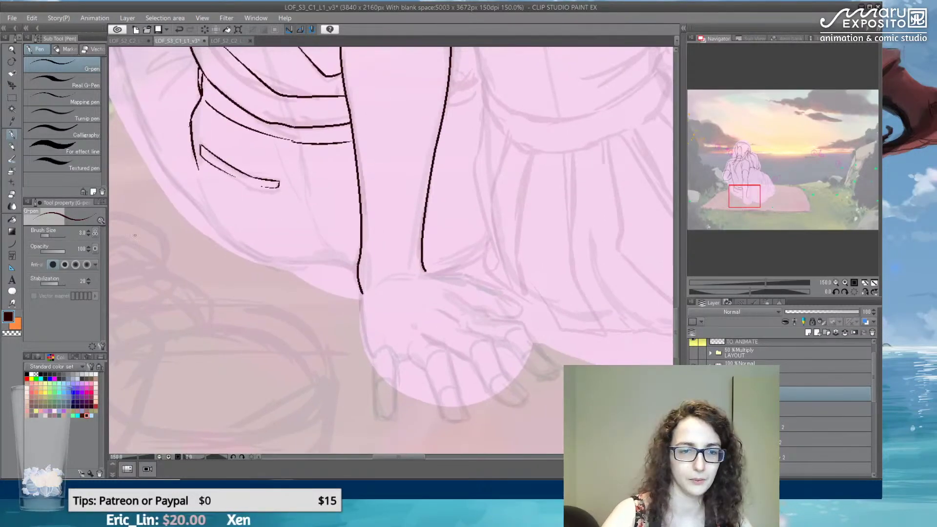
- Outline the seated figure's lower body with the Curve tool, from the wrist along the bottom edge and up to the bent forearm
click(13, 244)
drag(358, 270, 323, 263)
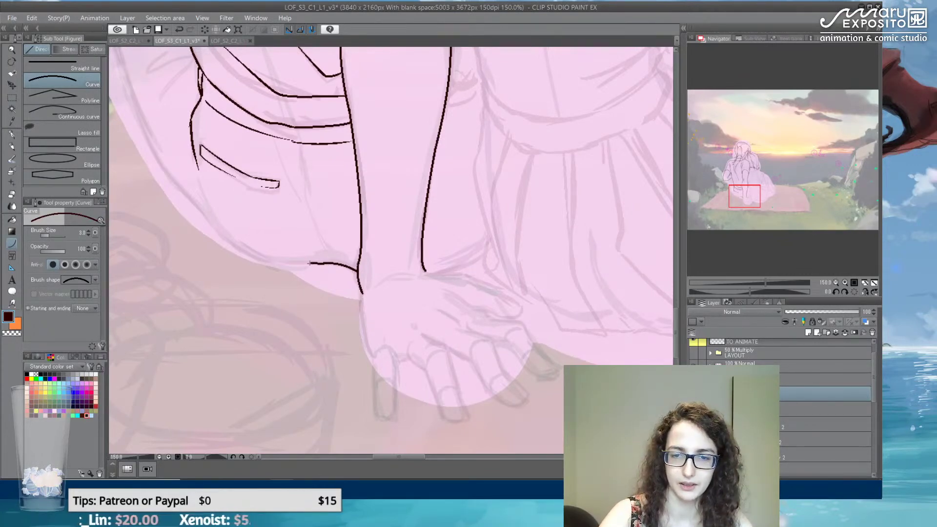
drag(323, 263, 219, 234)
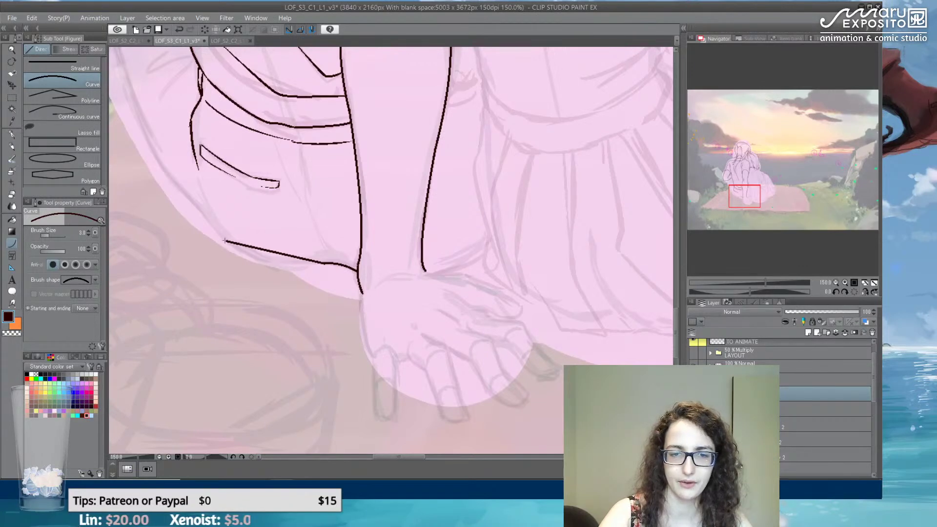
click(242, 266)
mouse_move(242, 266)
mouse_down()
mouse_move(294, 310)
mouse_move(247, 266)
mouse_move(312, 370)
mouse_move(273, 300)
mouse_move(234, 158)
mouse_up()
click(247, 267)
click(248, 267)
drag(347, 280, 314, 273)
- Ink the small cloth folds at the hip beside the shirt's side edge with the G-pen
key(p)
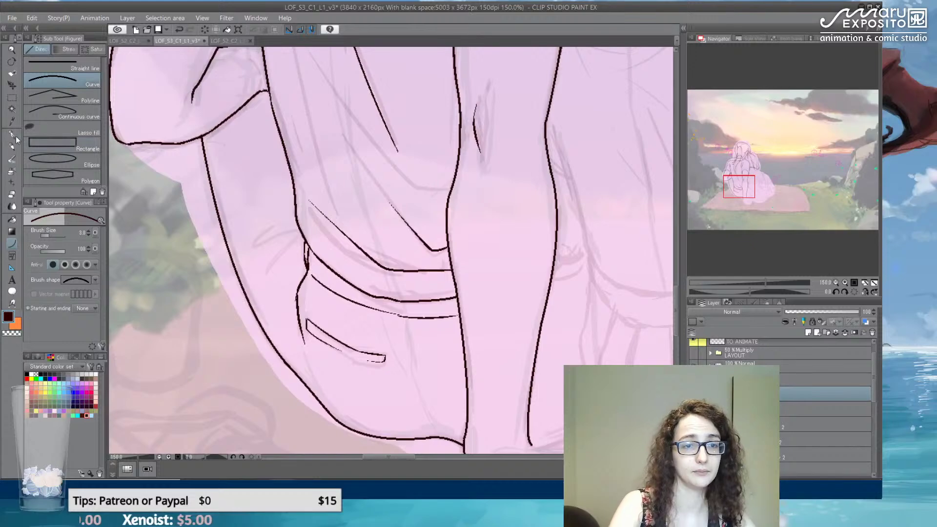
drag(304, 236, 267, 267)
key(ctrl+z)
drag(303, 237, 268, 265)
drag(299, 227, 250, 248)
mouse_move(250, 247)
mouse_down()
mouse_move(274, 217)
mouse_move(290, 214)
mouse_up()
- Ink the supporting hand's outer edge below the wrist and the outline of its straight outermost finger
mouse_move(455, 255)
mouse_down()
mouse_move(390, 317)
mouse_move(334, 226)
mouse_move(315, 276)
mouse_move(376, 247)
mouse_up()
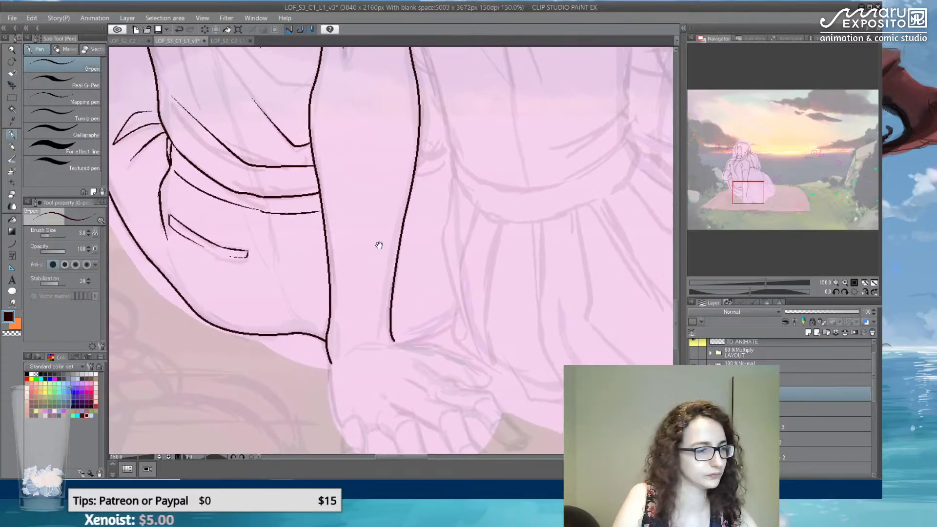
mouse_move(440, 239)
mouse_down()
mouse_move(420, 226)
mouse_move(418, 266)
mouse_move(322, 252)
mouse_up()
mouse_move(328, 244)
mouse_down()
mouse_move(339, 321)
mouse_move(363, 333)
mouse_move(361, 366)
mouse_up()
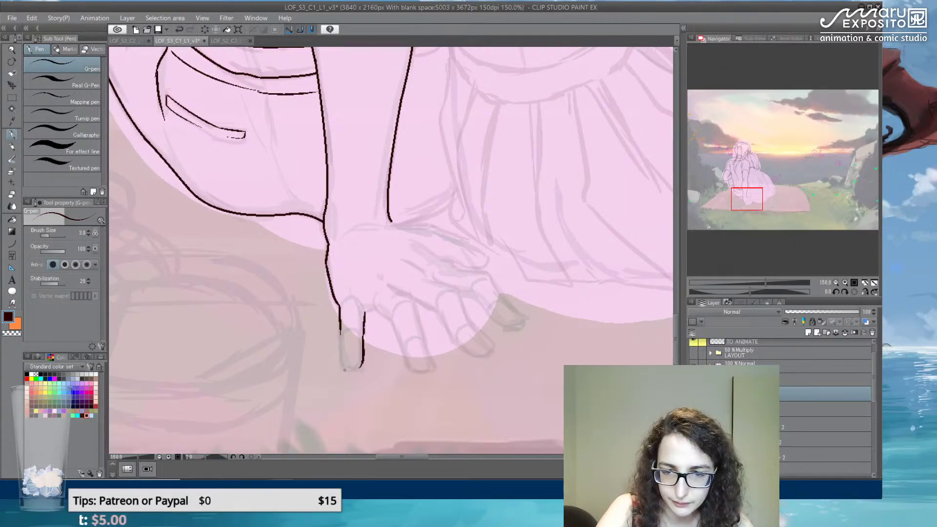
mouse_move(340, 334)
mouse_down()
mouse_move(341, 366)
mouse_move(362, 365)
mouse_up()
key(ctrl+z)
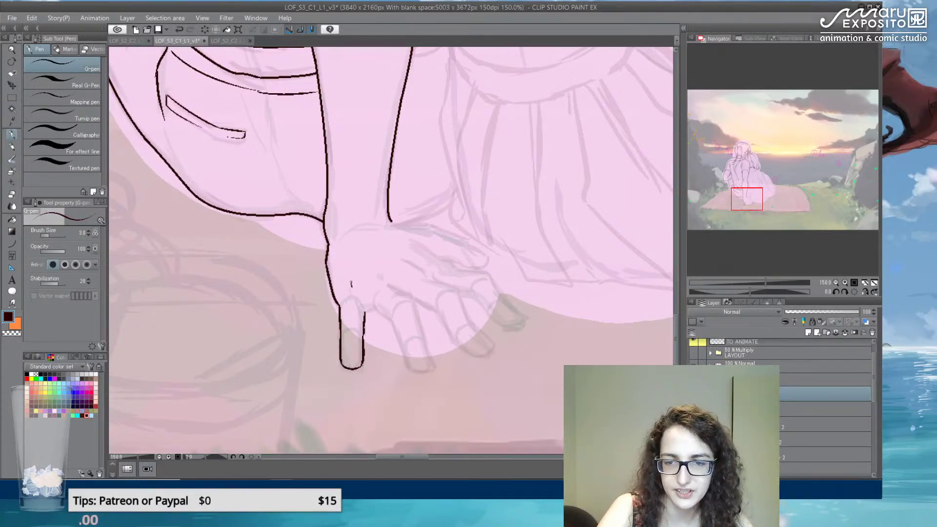
- Ink the hand's second finger with its knuckle mark and connect its base to the outermost finger
mouse_move(390, 286)
mouse_down()
mouse_move(411, 297)
mouse_move(439, 365)
mouse_up()
key(ctrl+z)
mouse_move(422, 332)
mouse_down()
mouse_move(437, 367)
mouse_move(410, 367)
mouse_up()
key(ctrl+z)
key(ctrl+z)
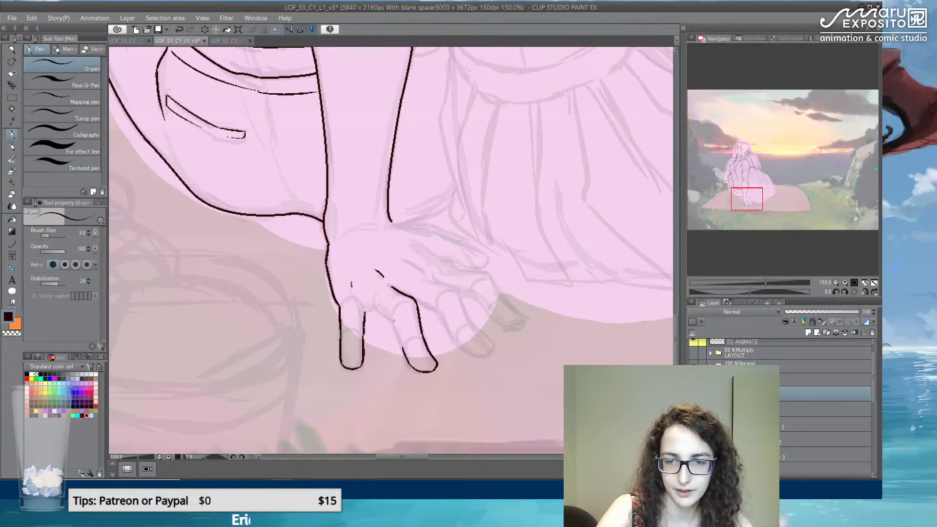
drag(392, 317, 402, 345)
mouse_move(378, 310)
mouse_down()
mouse_move(393, 318)
mouse_move(376, 309)
mouse_up()
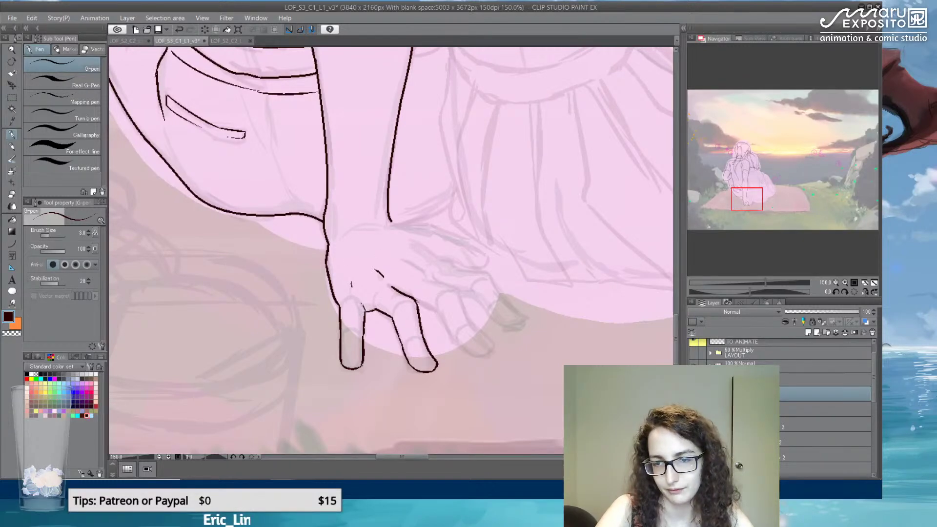
- Ink the hand's third finger, from the gap beside the second finger around the tip and back to the knuckle
mouse_move(417, 305)
mouse_down()
mouse_move(439, 313)
mouse_move(452, 345)
mouse_up()
key(ctrl+z)
mouse_move(437, 312)
mouse_down()
mouse_move(456, 345)
mouse_move(483, 355)
mouse_up()
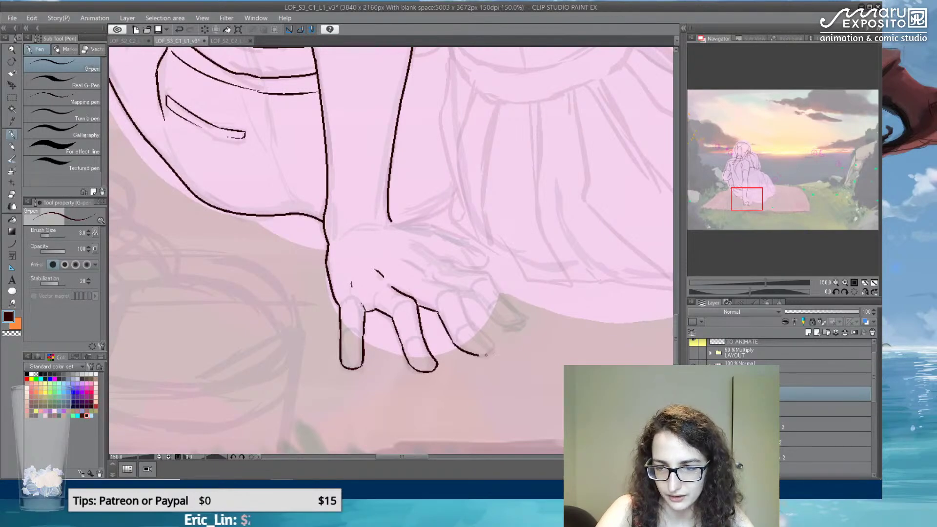
drag(456, 289, 467, 322)
key(ctrl+z)
mouse_move(458, 287)
mouse_down()
mouse_move(471, 323)
mouse_move(496, 341)
mouse_move(468, 356)
mouse_move(482, 333)
mouse_move(481, 353)
mouse_up()
key(ctrl+z)
key(ctrl+z)
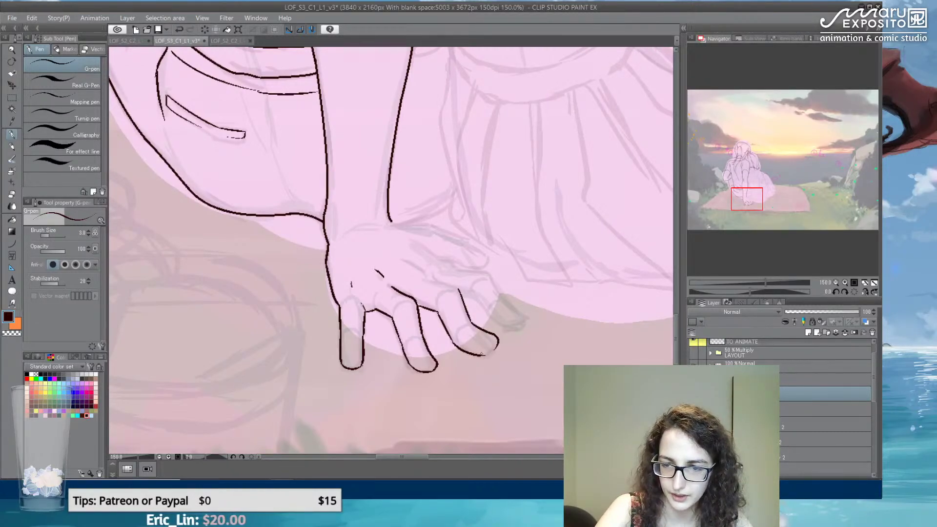
mouse_move(451, 294)
mouse_down()
mouse_move(430, 322)
mouse_move(414, 307)
mouse_up()
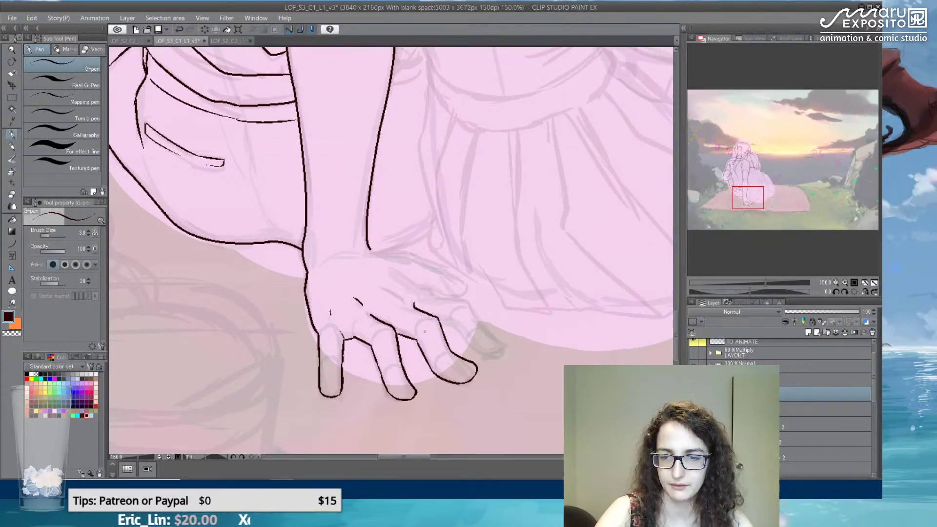
- Ink the hand's fourth finger and the tendon line running from its base across the back of the hand
drag(491, 345, 421, 317)
key(ctrl+z)
drag(371, 296, 428, 329)
mouse_move(364, 268)
mouse_down()
mouse_move(400, 272)
mouse_move(414, 301)
mouse_move(437, 312)
mouse_move(423, 330)
mouse_up()
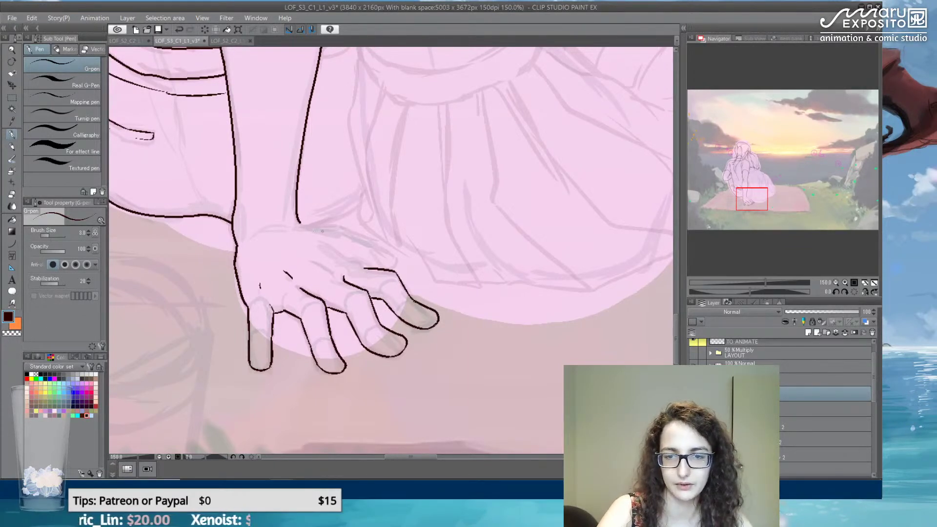
drag(362, 267, 327, 243)
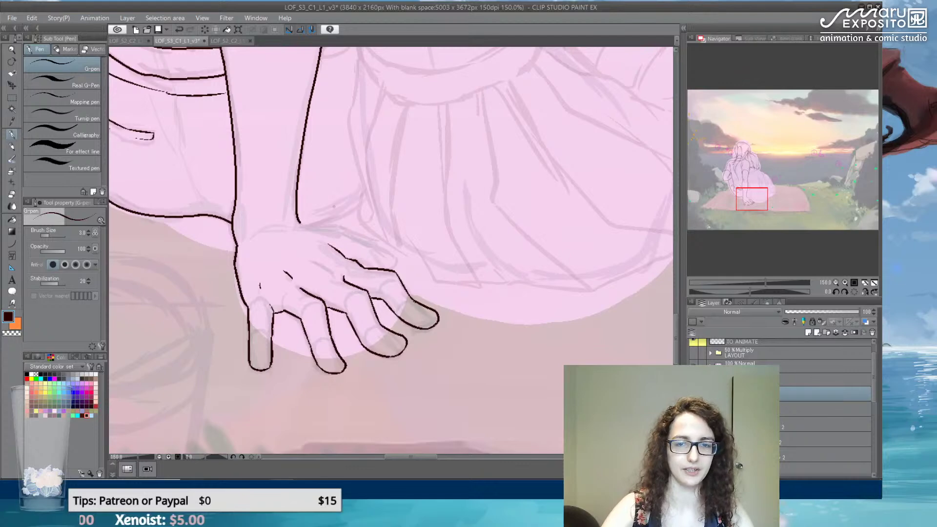
- Ink the hand's inner edge from the wrist to the last fingertip and the small curve beneath it
mouse_move(299, 222)
mouse_down()
mouse_move(338, 227)
mouse_move(402, 266)
mouse_move(396, 293)
mouse_up()
key(ctrl+z)
key(ctrl+z)
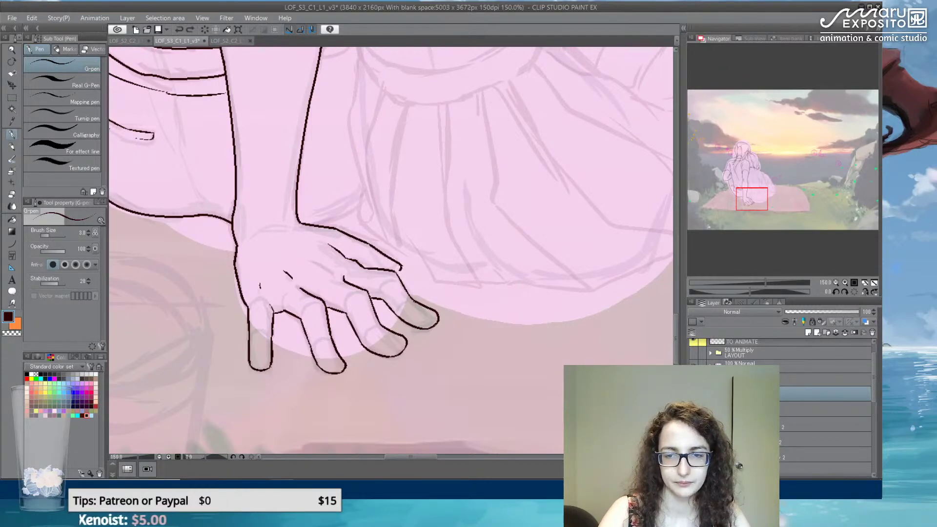
key(ctrl+z)
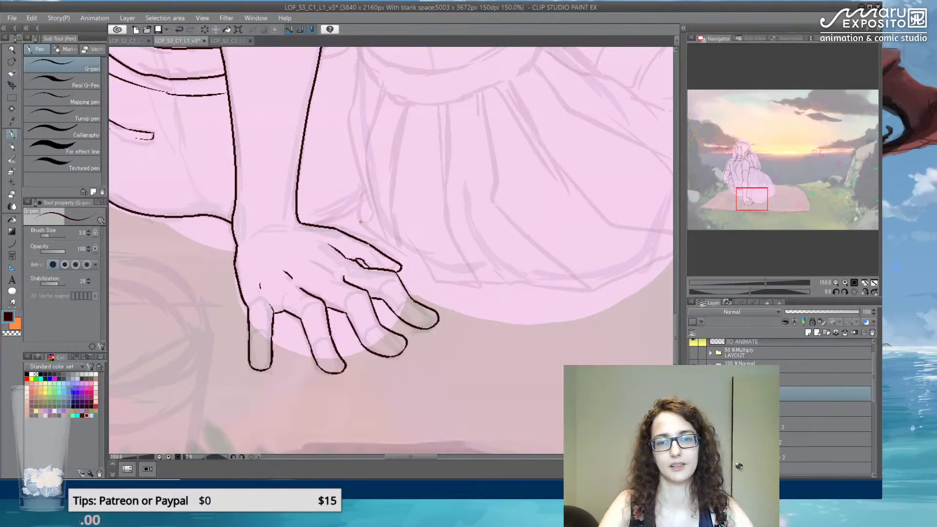
- Ink the short clothing edge rising from the wrist behind the supporting hand
drag(311, 225, 363, 202)
key(ctrl+z)
mouse_move(312, 225)
mouse_down()
mouse_move(354, 205)
mouse_move(508, 327)
mouse_move(497, 319)
mouse_up()
key(ctrl+z)
- Erase a short gap in the line running beneath the shirt hem with the Rough eraser
key(e)
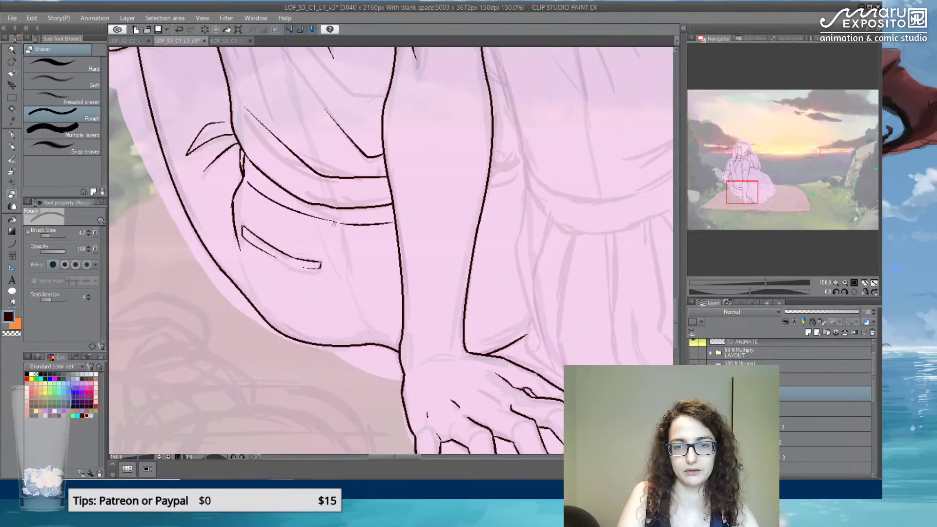
drag(331, 220, 358, 226)
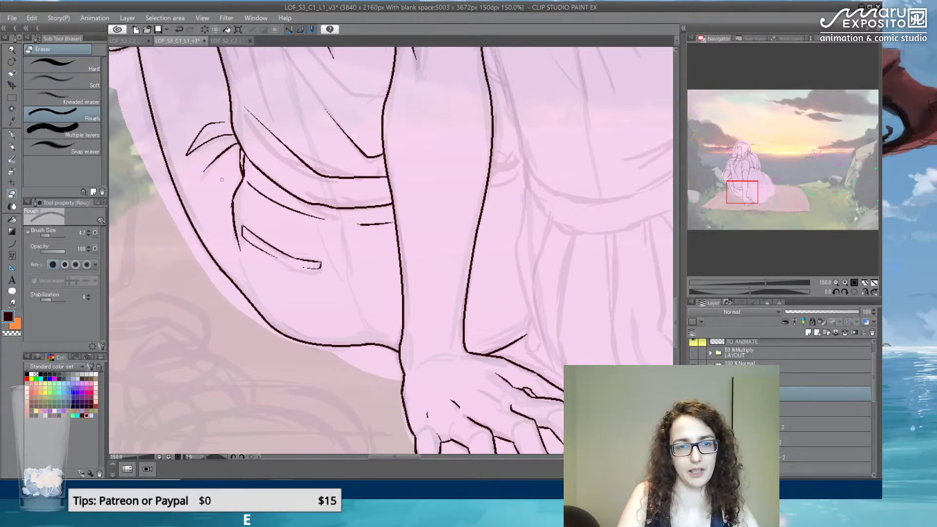
- Ink the broken vertical seam line running down the seat of the trousers below the shirt hem
key(p)
drag(346, 255, 349, 287)
drag(351, 291, 358, 312)
- Draw a curve with the Curve tool along the trouser crease beneath the shirt hem, reaching the vertical seam
mouse_move(527, 78)
mouse_down()
mouse_move(445, 175)
mouse_move(444, 130)
mouse_up()
scroll(433, 136, down, 5)
scroll(433, 136, down, 1)
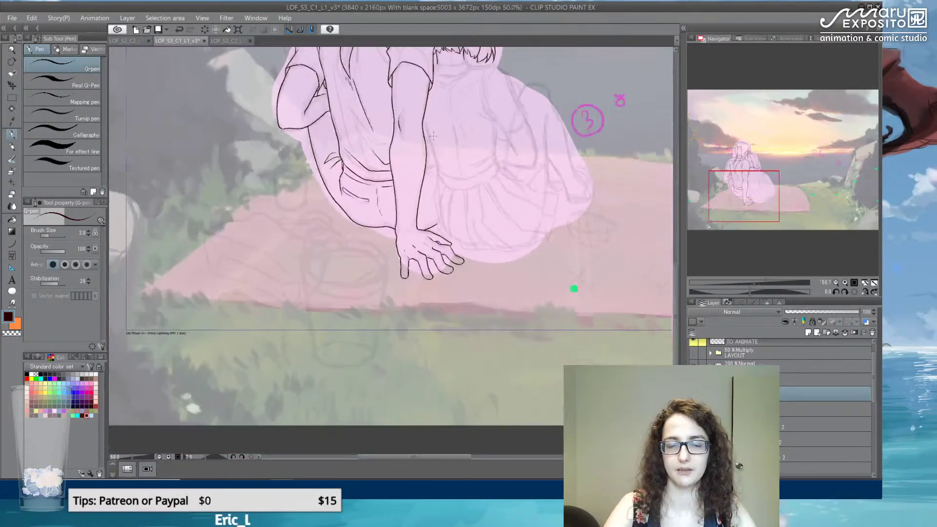
click(178, 457)
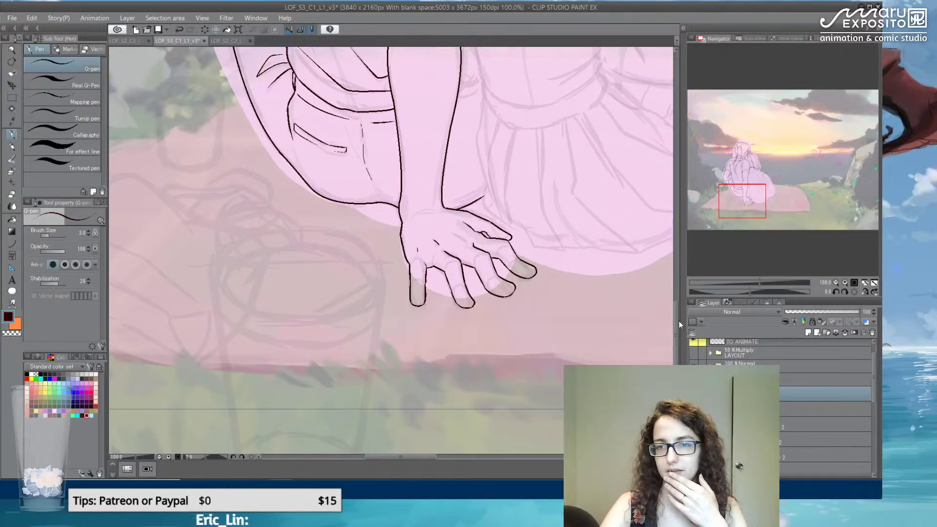
drag(677, 321, 684, 297)
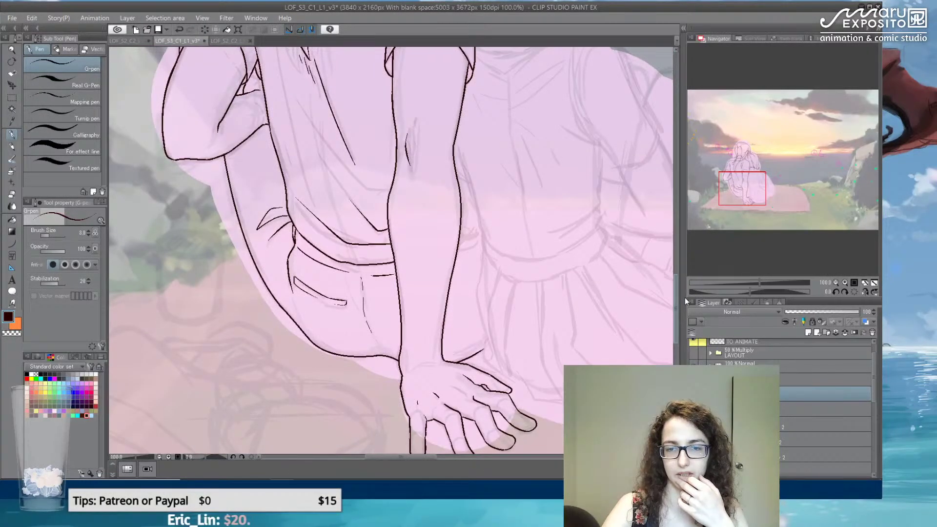
scroll(297, 266, up, 5)
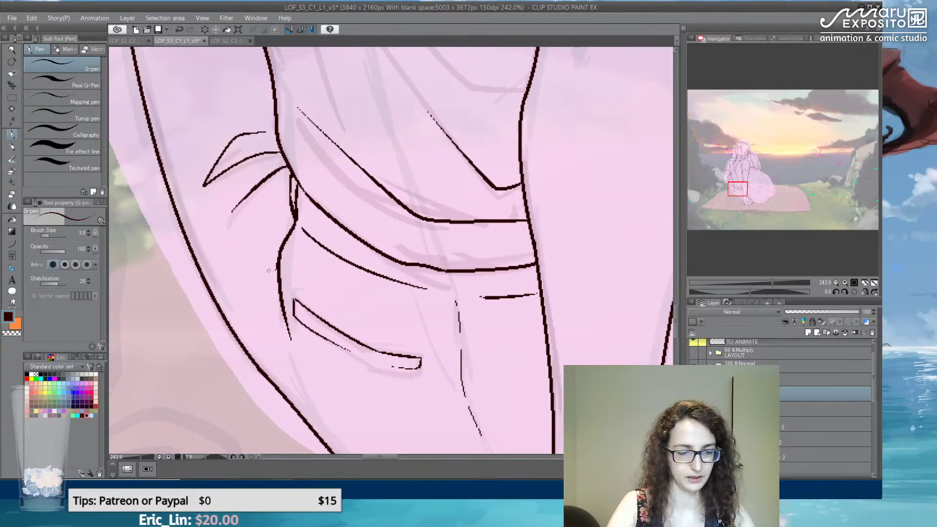
key(e)
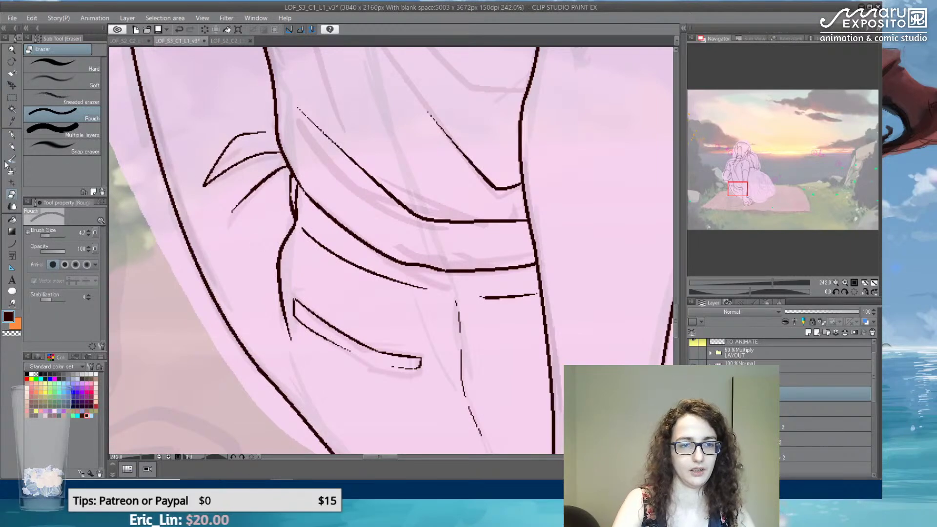
click(11, 243)
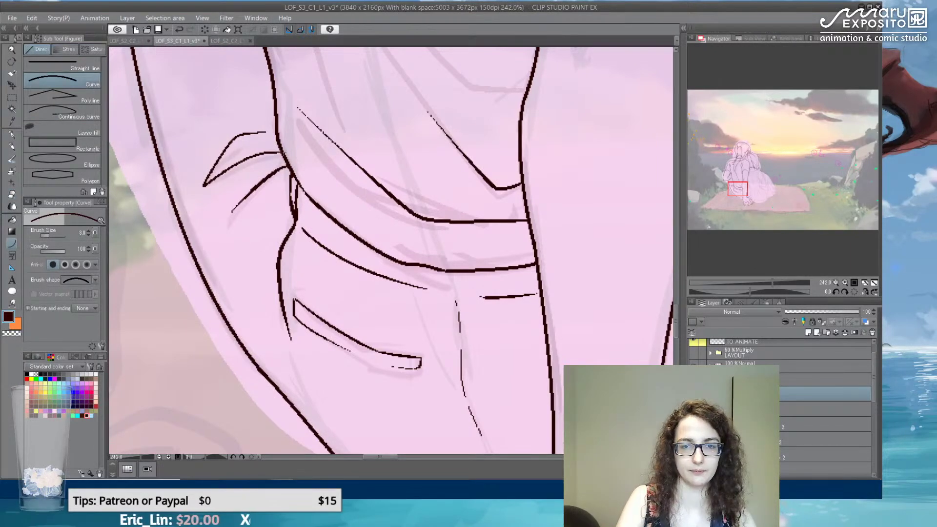
drag(392, 244, 287, 147)
drag(196, 130, 337, 197)
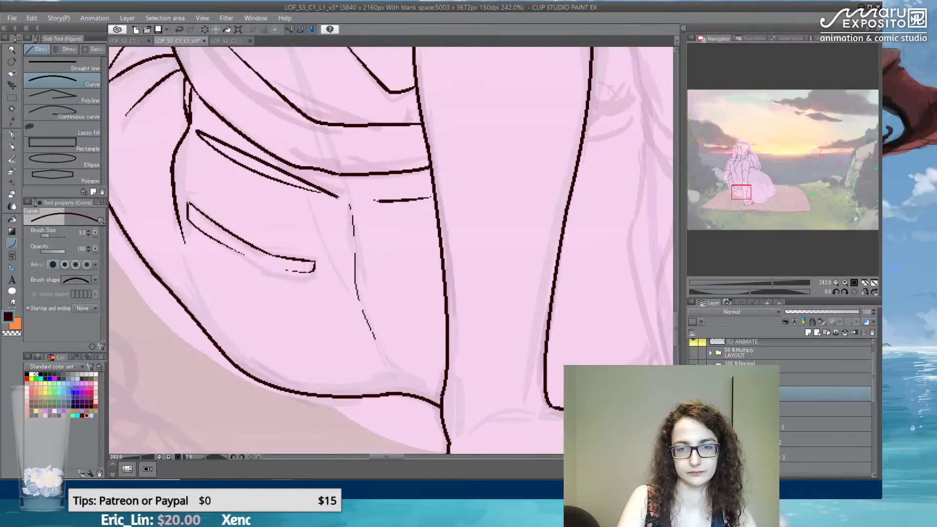
- Draw the second character's collar with the Curve tool: its upper edge, folded corner and lower edge across the neck
drag(493, 209, 326, 276)
scroll(331, 205, down, 2)
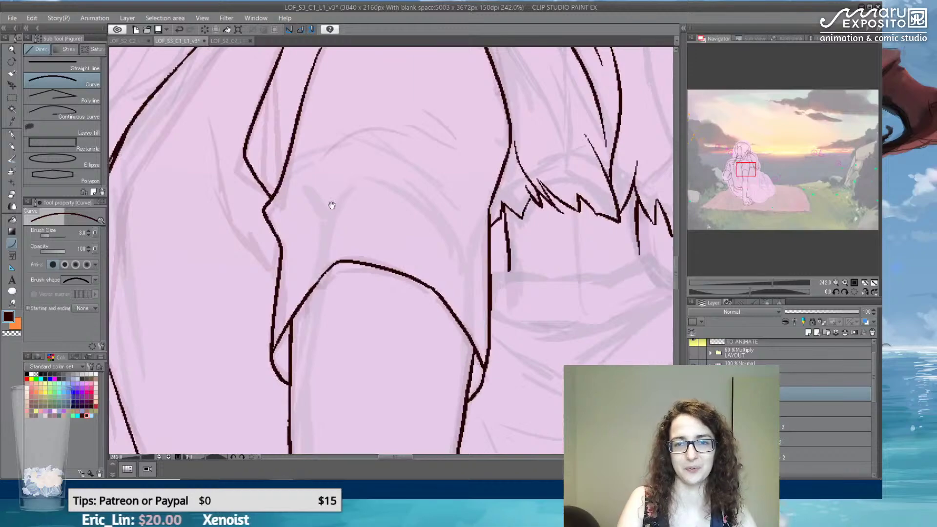
scroll(337, 203, down, 3)
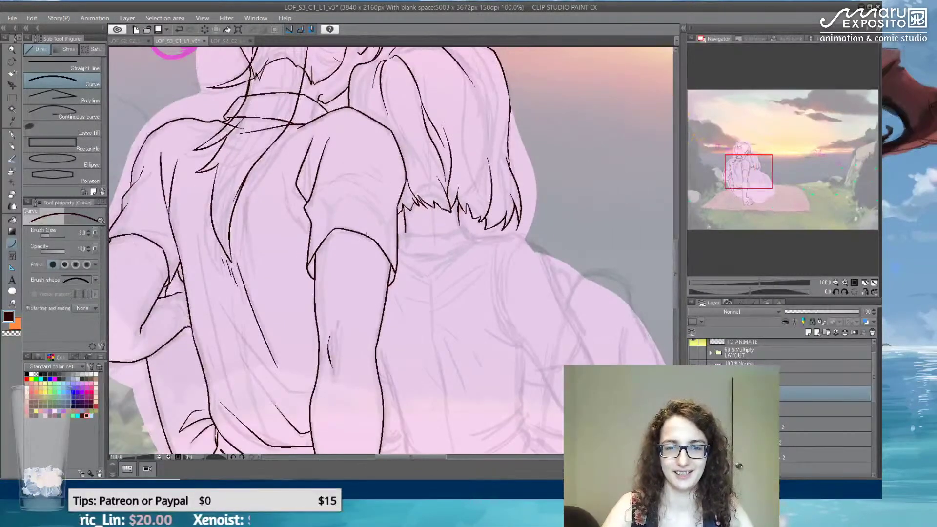
scroll(382, 242, down, 4)
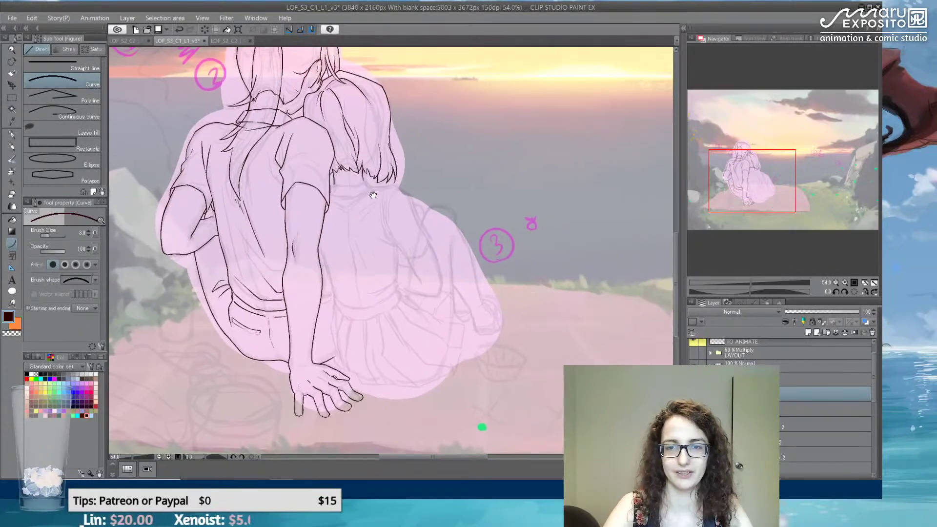
scroll(361, 187, up, 5)
scroll(349, 188, up, 2)
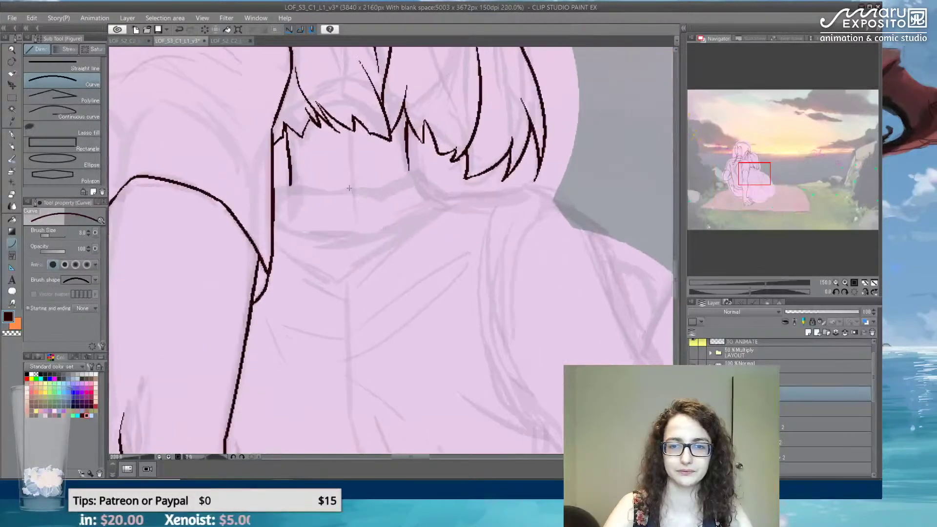
drag(258, 186, 433, 169)
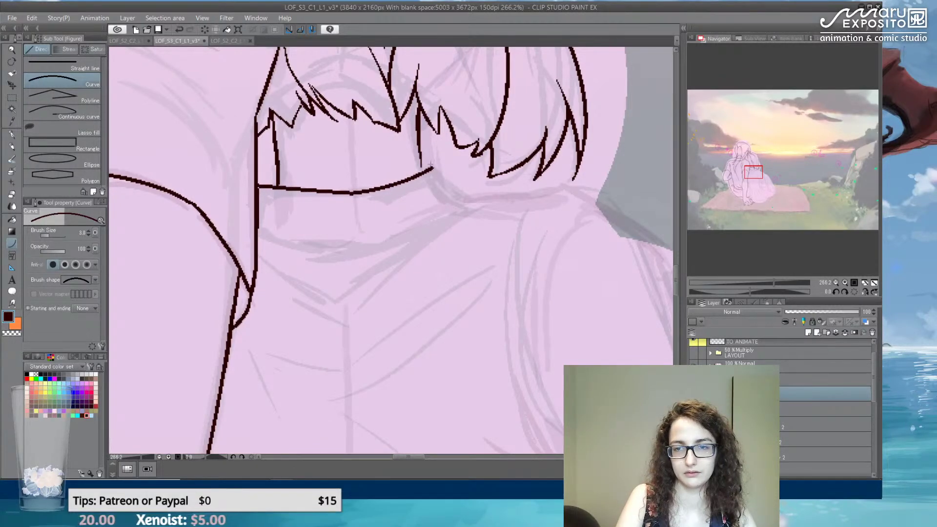
drag(432, 168, 472, 199)
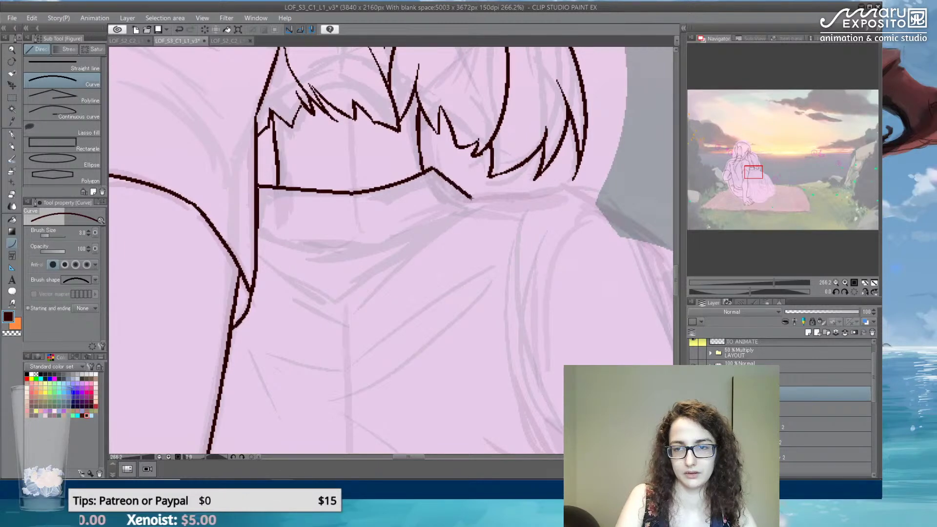
drag(259, 237, 398, 235)
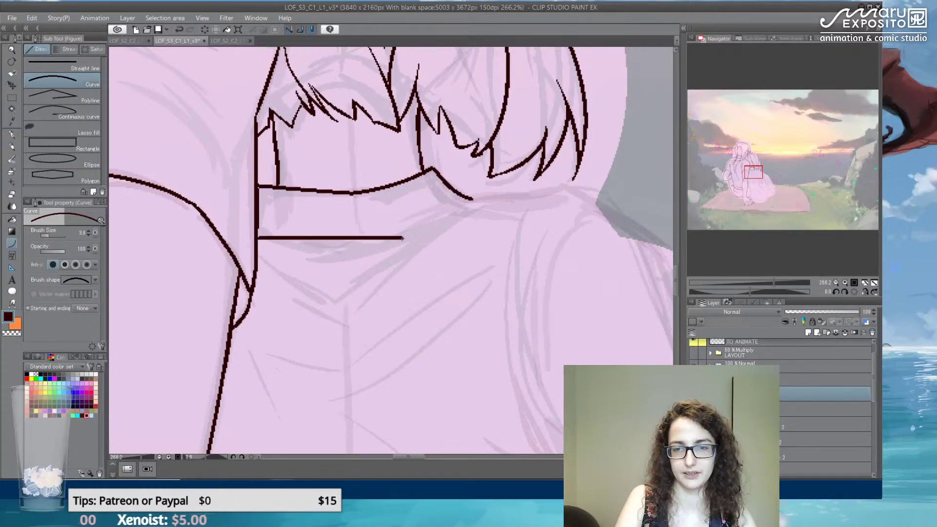
drag(454, 214, 434, 225)
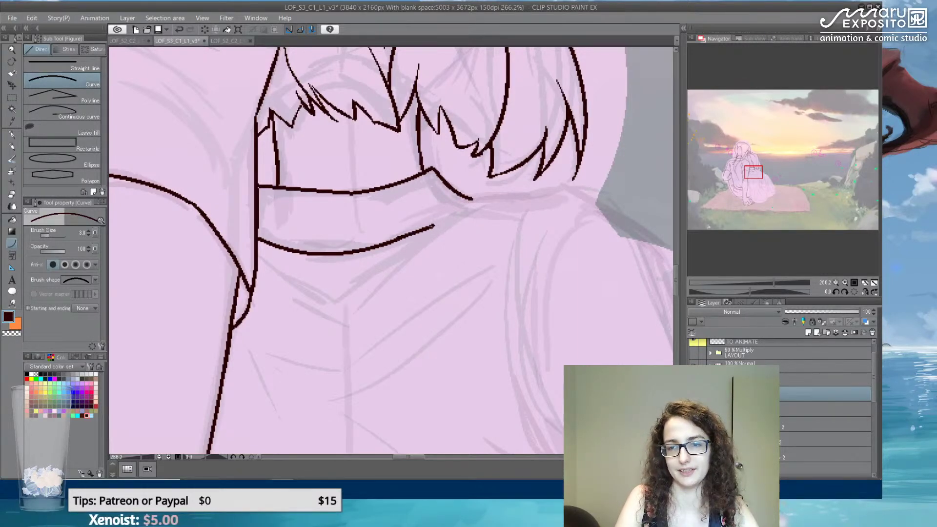
- Ink the start of the shoulder line and the pointed V-shaped edge beneath the second character's collar
drag(484, 197, 556, 187)
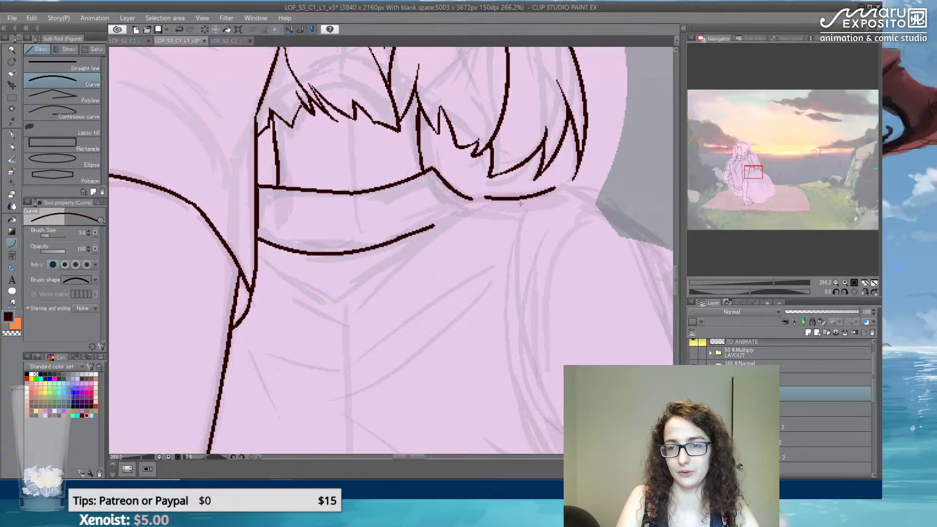
drag(483, 199, 331, 304)
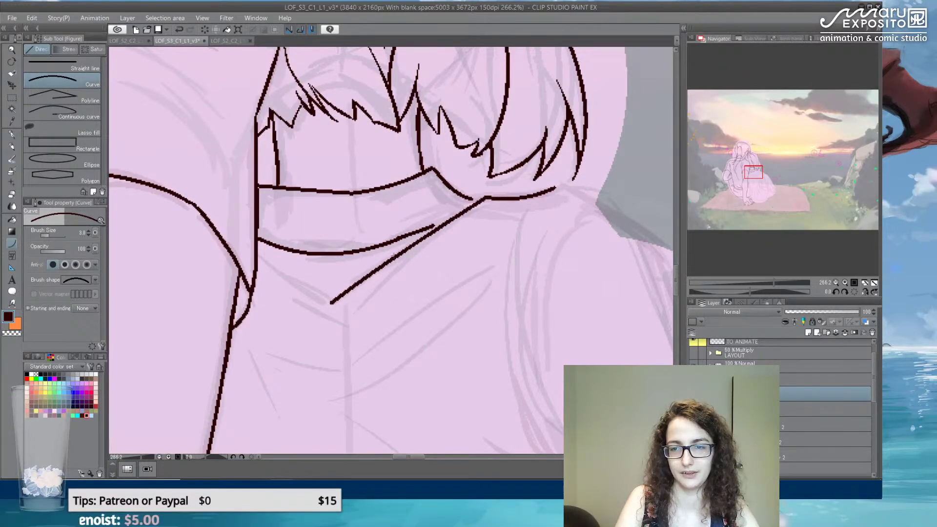
key(p)
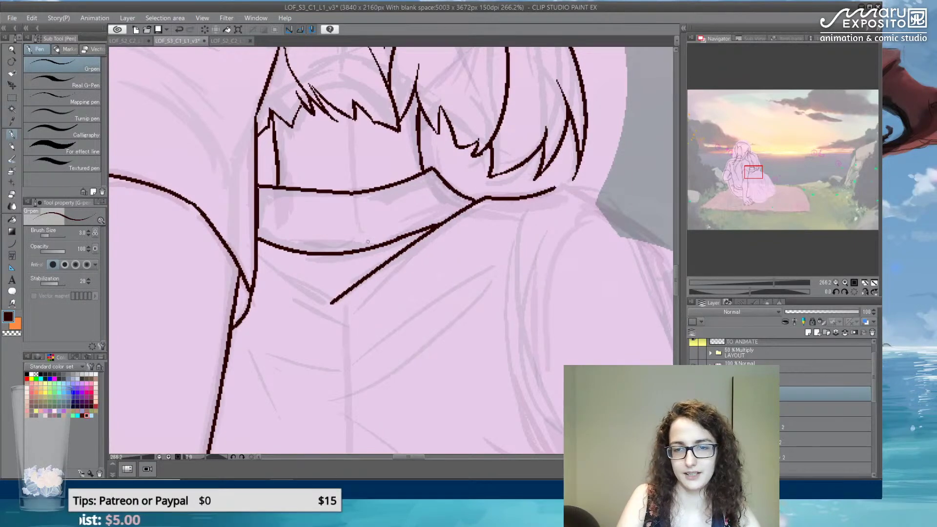
drag(332, 303, 263, 270)
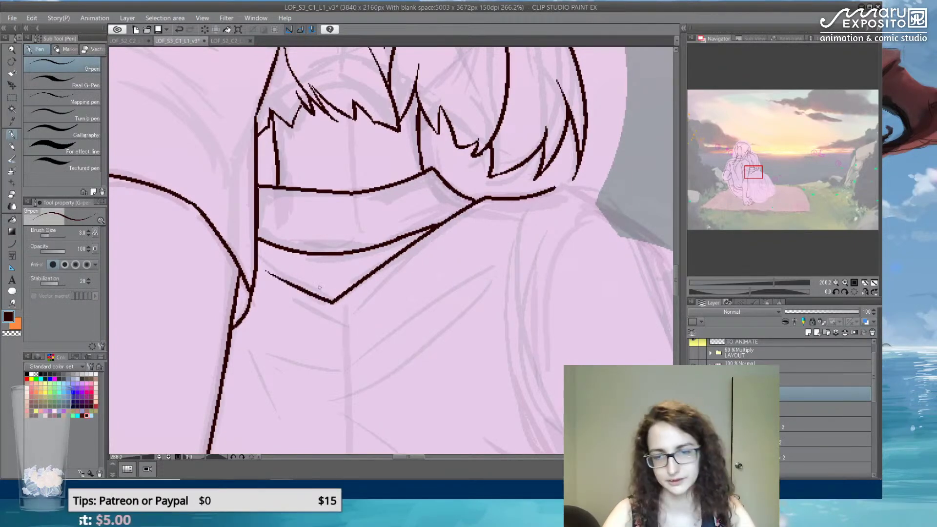
- Ink the diagonal fold below the collar and the short slanted creases down the middle of the shirt's back
drag(437, 297, 539, 126)
mouse_move(359, 173)
mouse_down()
mouse_move(525, 142)
mouse_move(507, 195)
mouse_up()
key(ctrl+z)
mouse_move(398, 176)
mouse_down()
mouse_move(436, 167)
mouse_move(540, 99)
mouse_move(507, 171)
mouse_up()
mouse_move(460, 261)
mouse_down()
mouse_move(393, 157)
mouse_move(351, 146)
mouse_up()
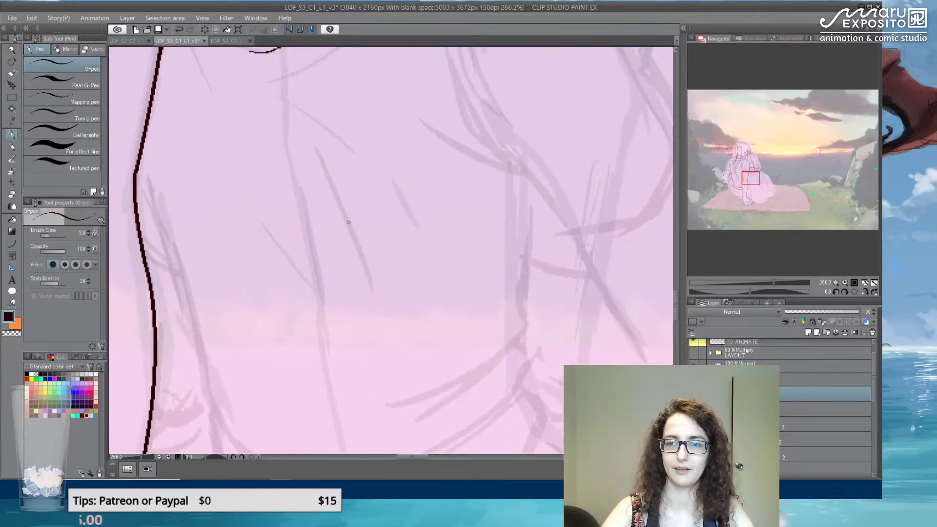
drag(281, 102, 308, 150)
drag(340, 199, 351, 210)
- Ink the second character's curved waist hem with the folds at its outer end and the shirt's outer side edge
mouse_move(318, 184)
mouse_down()
mouse_move(352, 253)
mouse_move(412, 211)
mouse_move(404, 203)
mouse_move(327, 207)
mouse_move(371, 280)
mouse_move(449, 287)
mouse_move(588, 204)
mouse_move(606, 169)
mouse_move(590, 130)
mouse_move(580, 149)
mouse_move(472, 200)
mouse_up()
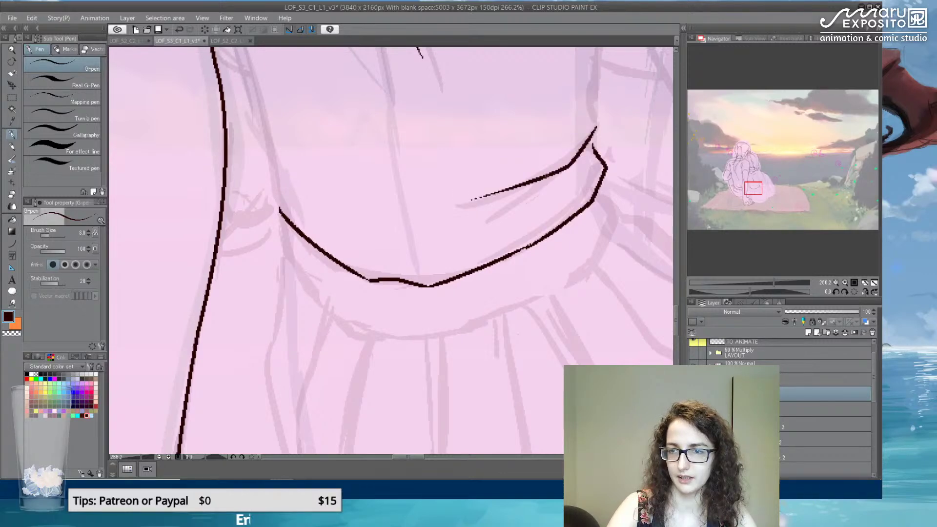
mouse_move(577, 153)
mouse_down()
mouse_move(555, 191)
mouse_move(498, 216)
mouse_up()
mouse_move(594, 136)
mouse_down()
mouse_move(591, 157)
mouse_move(453, 283)
mouse_move(448, 238)
mouse_up()
drag(462, 142, 448, 244)
drag(484, 169, 420, 396)
- Ink the inner sleeve seam and the overlapping folds that gather at the second character's armpit
mouse_move(389, 351)
mouse_down()
mouse_move(360, 334)
mouse_move(327, 269)
mouse_move(299, 154)
mouse_up()
mouse_move(307, 208)
mouse_down()
mouse_move(314, 280)
mouse_move(344, 319)
mouse_up()
key(ctrl+z)
mouse_move(305, 200)
mouse_down()
mouse_move(316, 279)
mouse_move(357, 325)
mouse_up()
drag(399, 374, 302, 297)
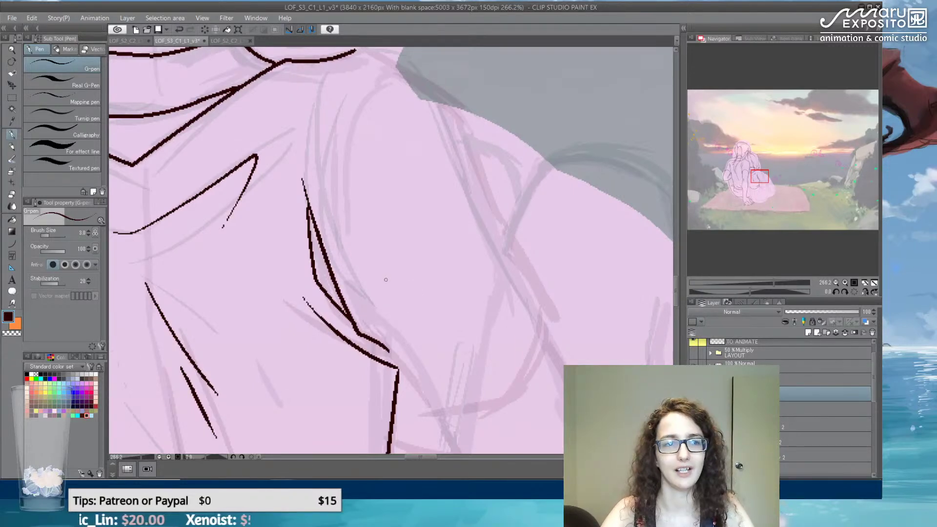
- Ink the curved hem of the second character's short sleeve, from the armpit to the outer edge
mouse_move(428, 357)
mouse_down()
mouse_move(415, 273)
mouse_move(405, 326)
mouse_move(479, 327)
mouse_move(542, 238)
mouse_up()
drag(528, 276, 547, 218)
drag(541, 219, 530, 293)
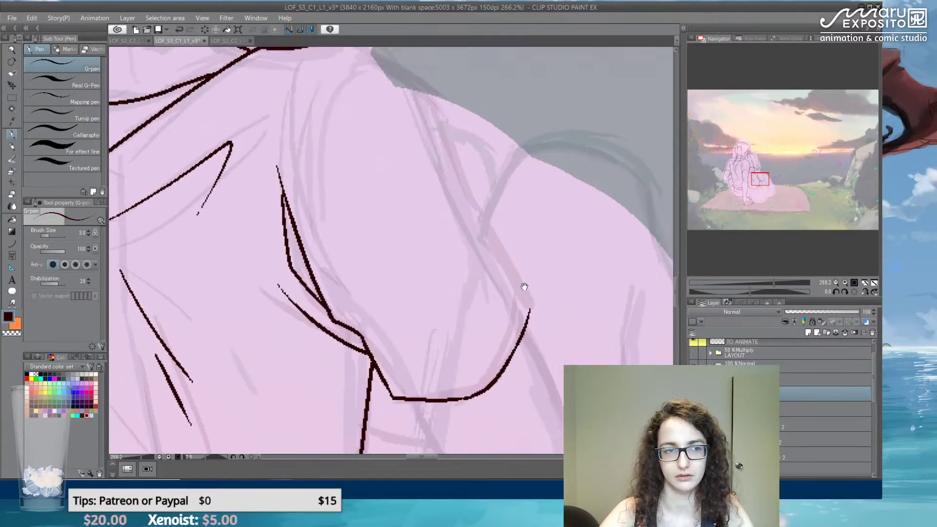
- Ink the sleeve's outer edge from the hem up to the shoulder and join it to the shoulder line
drag(474, 205, 529, 308)
drag(506, 197, 529, 273)
drag(458, 180, 489, 274)
key(ctrl+z)
drag(463, 180, 502, 292)
drag(485, 252, 505, 322)
mouse_move(372, 186)
mouse_down()
mouse_move(429, 209)
mouse_move(486, 256)
mouse_up()
- Erase the diagonal fold line beneath the second character's collar with the Rough eraser
scroll(461, 265, down, 8)
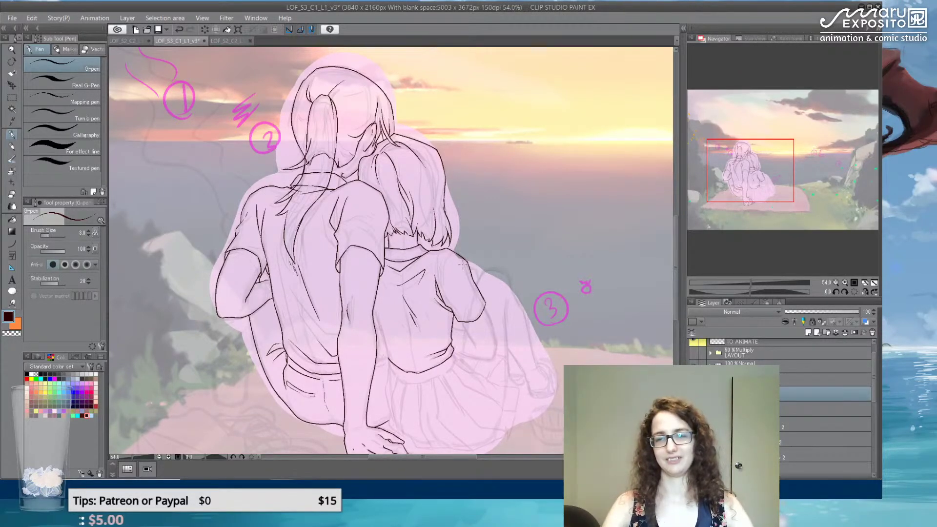
scroll(463, 264, down, 2)
drag(558, 290, 464, 264)
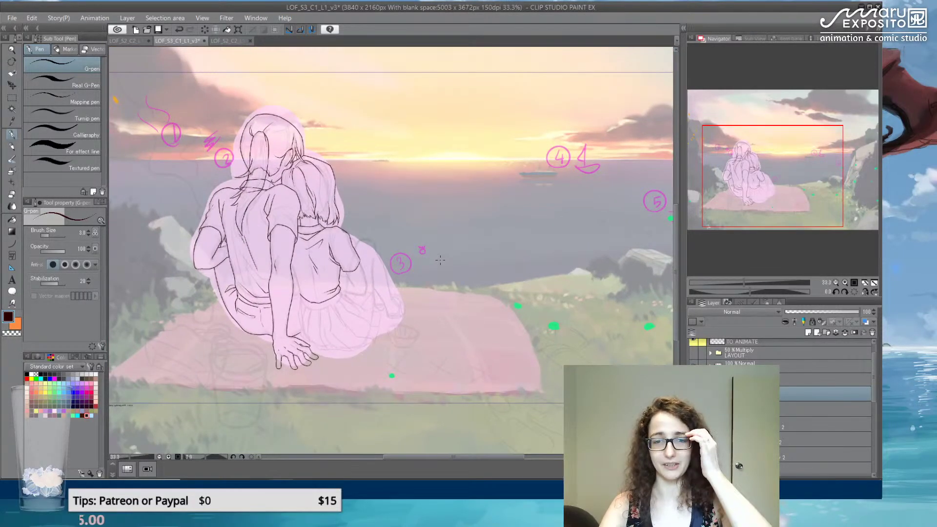
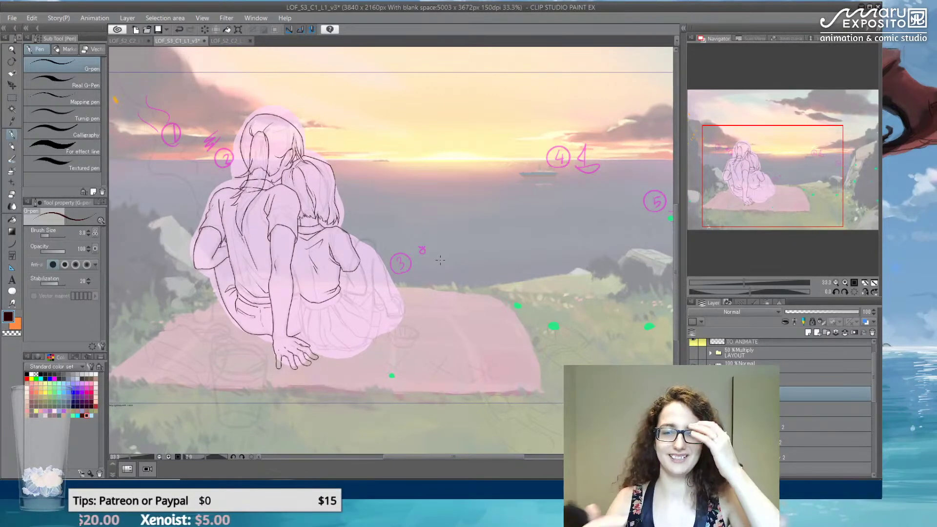
scroll(326, 291, up, 2)
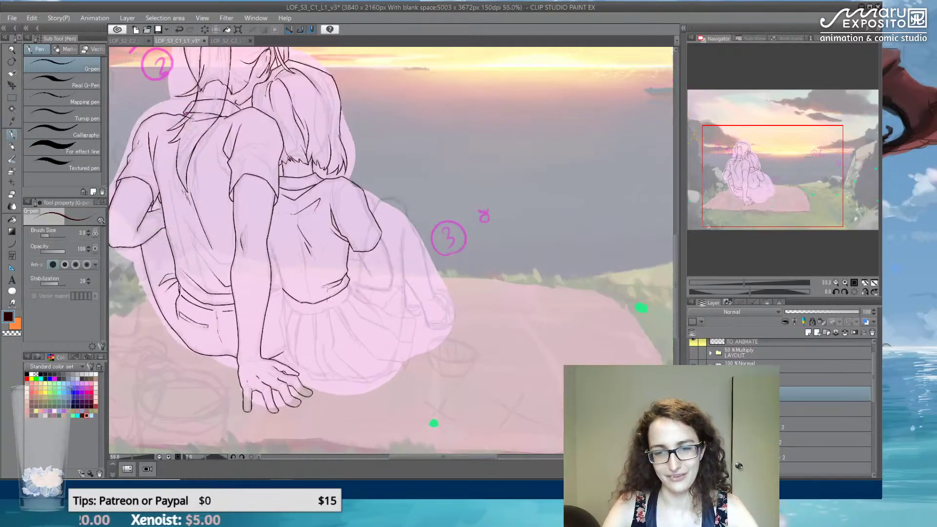
scroll(326, 291, up, 5)
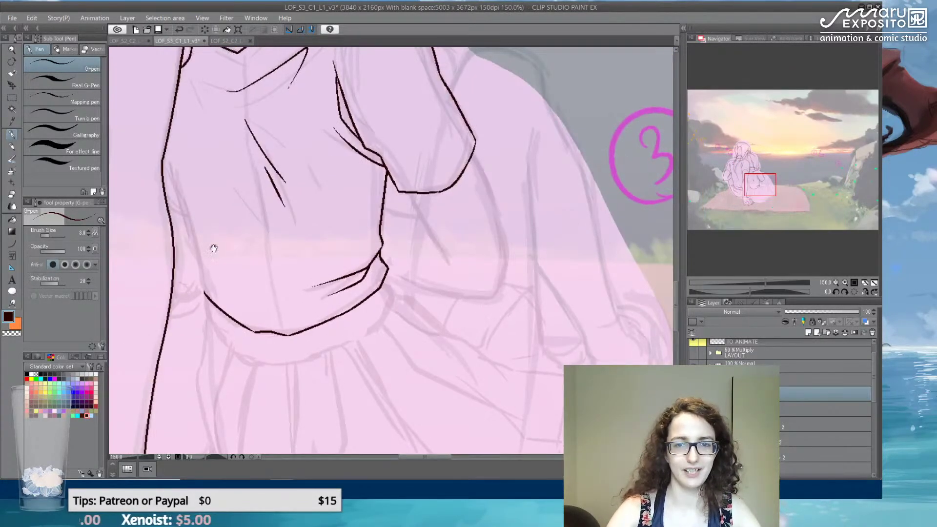
drag(205, 236, 244, 334)
key(ctrl+z)
key(e)
mouse_move(276, 190)
mouse_down()
mouse_move(329, 157)
mouse_move(322, 165)
mouse_move(340, 161)
mouse_move(336, 172)
mouse_up()
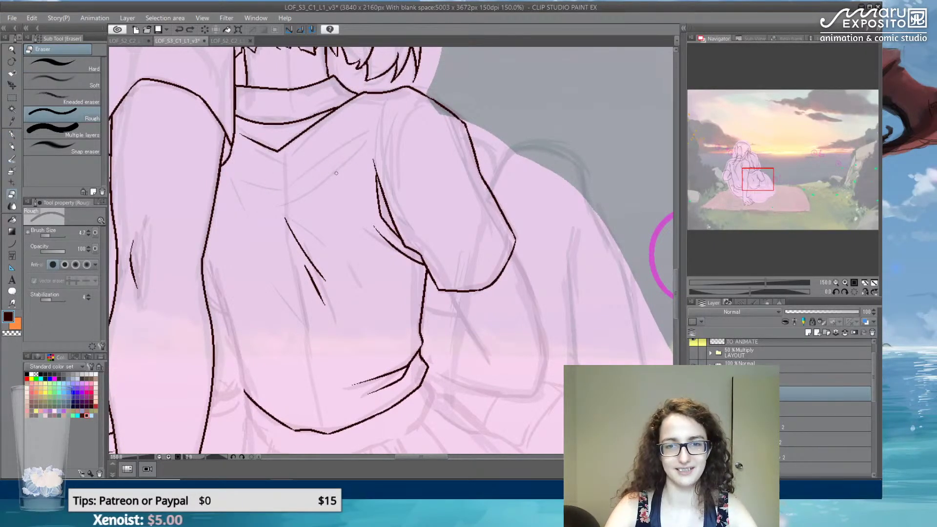
- Ink the shirt's inner side edge from the waist hem up to the first character's supporting arm
key(p)
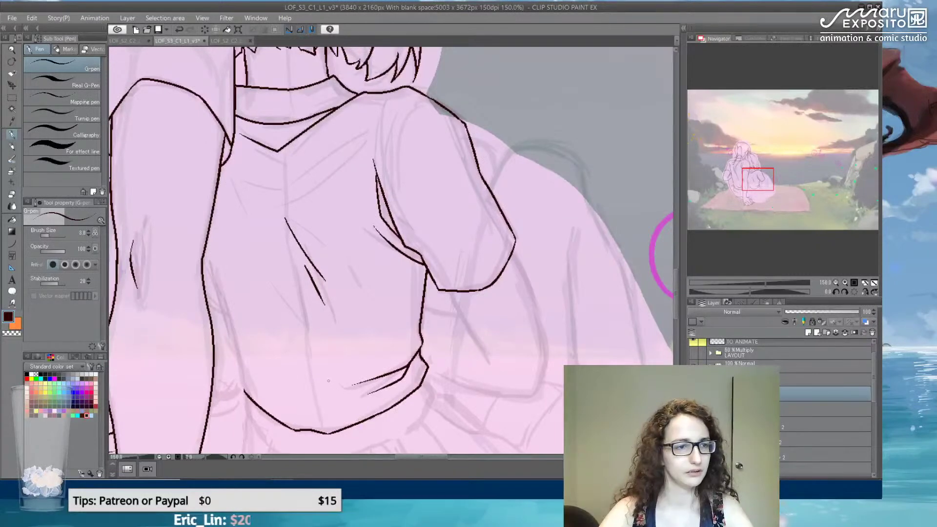
drag(319, 386, 349, 314)
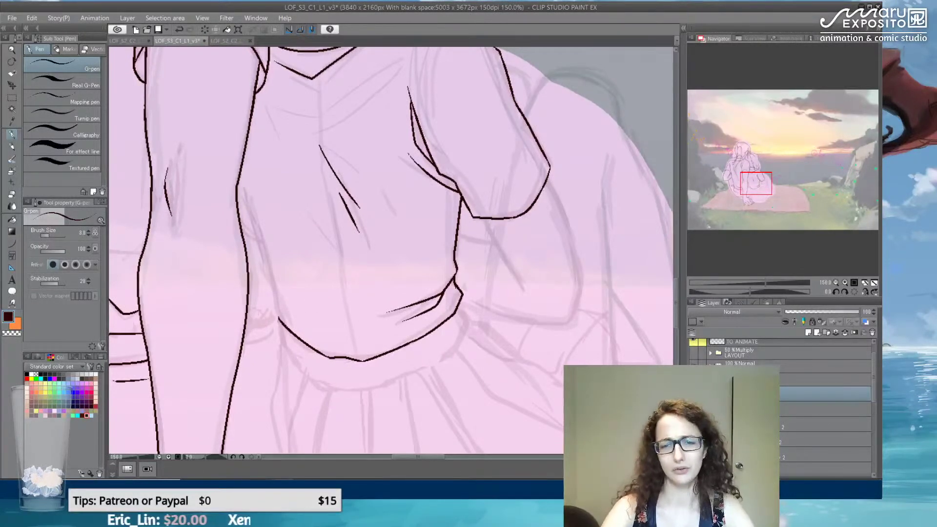
drag(277, 319, 275, 287)
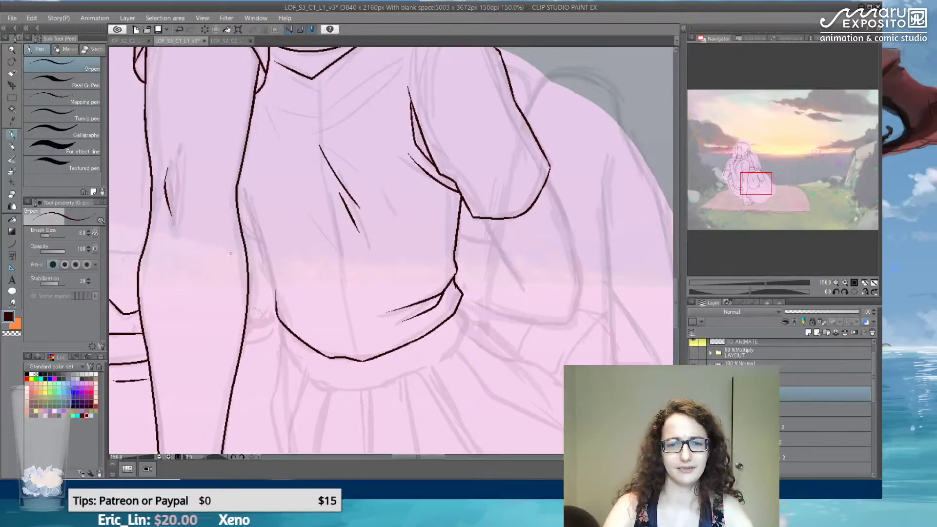
drag(275, 284, 256, 224)
key(ctrl+z)
drag(240, 179, 261, 248)
key(ctrl+z)
drag(239, 178, 274, 286)
key(ctrl+z)
drag(270, 267, 274, 288)
key(ctrl+z)
key(ctrl+z)
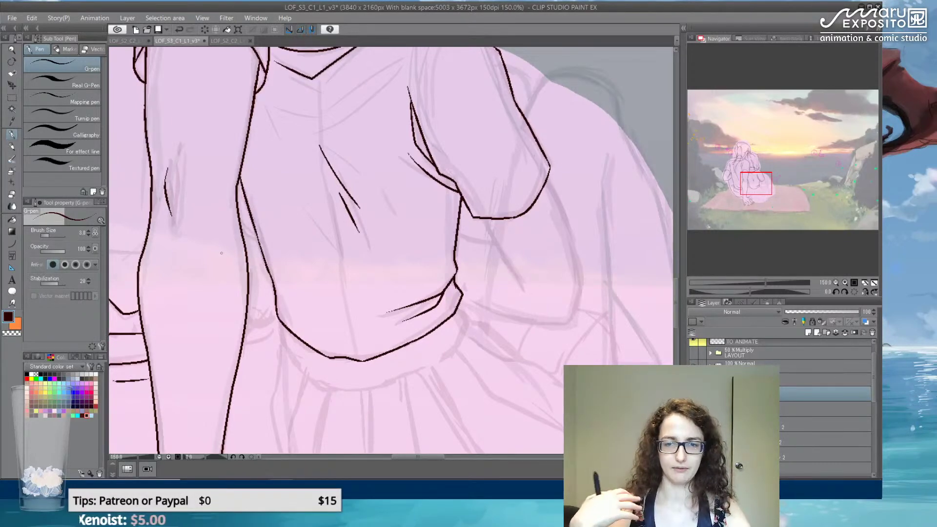
- Ink the two short lines bridging the supporting arm and the shirt's inner side edge, one mid-back and one at the waist
drag(242, 232, 254, 239)
key(ctrl+z)
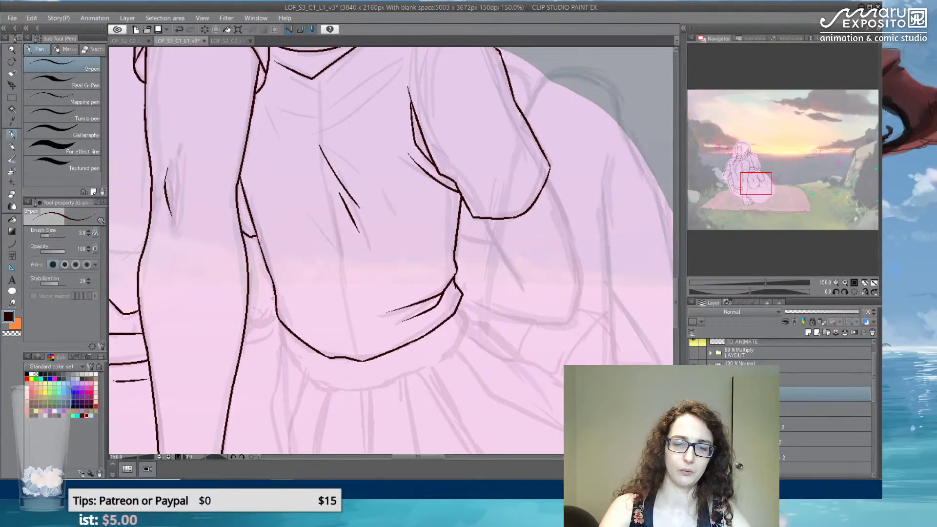
mouse_move(245, 320)
mouse_down()
mouse_move(259, 323)
mouse_move(276, 309)
mouse_up()
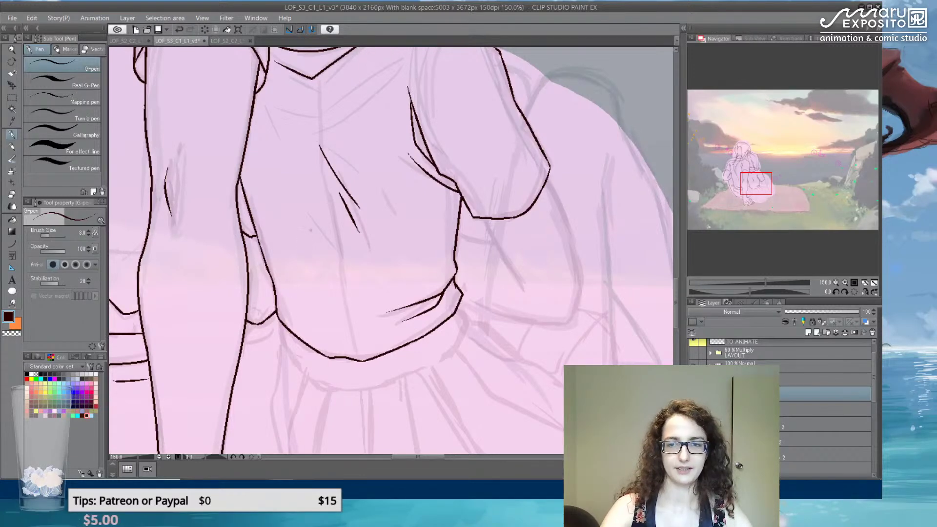
- Ink the inner edge of the second character's bent arm from the sleeve hem down toward the elbow crease
drag(478, 218, 514, 274)
key(ctrl+z)
drag(479, 219, 516, 282)
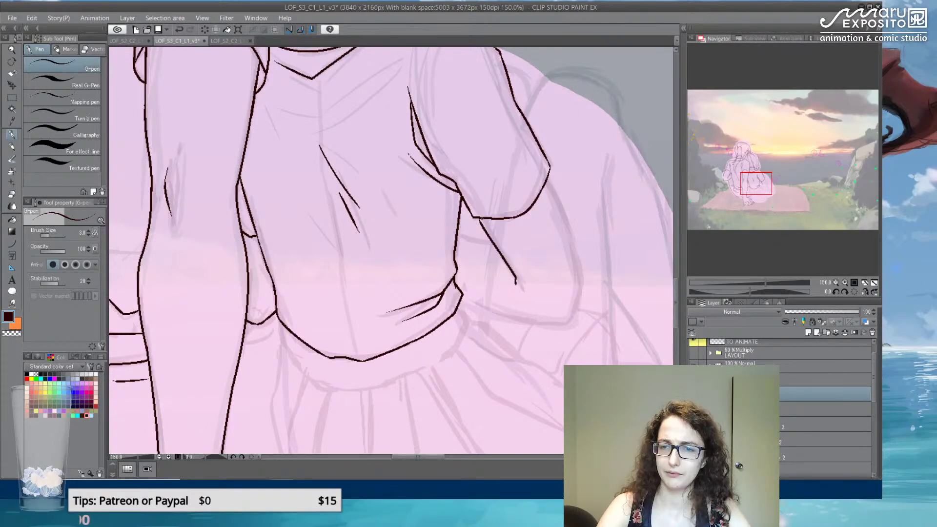
drag(547, 175, 562, 222)
key(ctrl+z)
drag(548, 177, 576, 274)
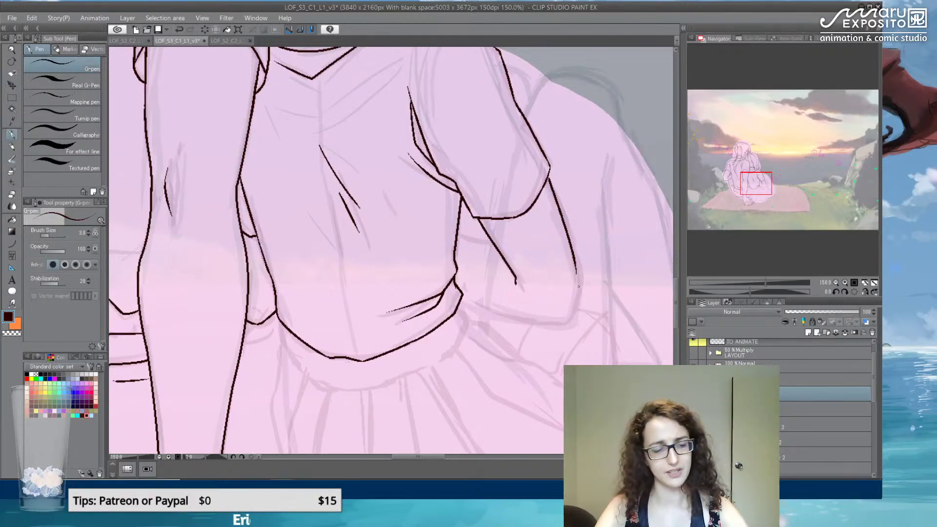
key(e)
drag(554, 181, 577, 269)
click(12, 135)
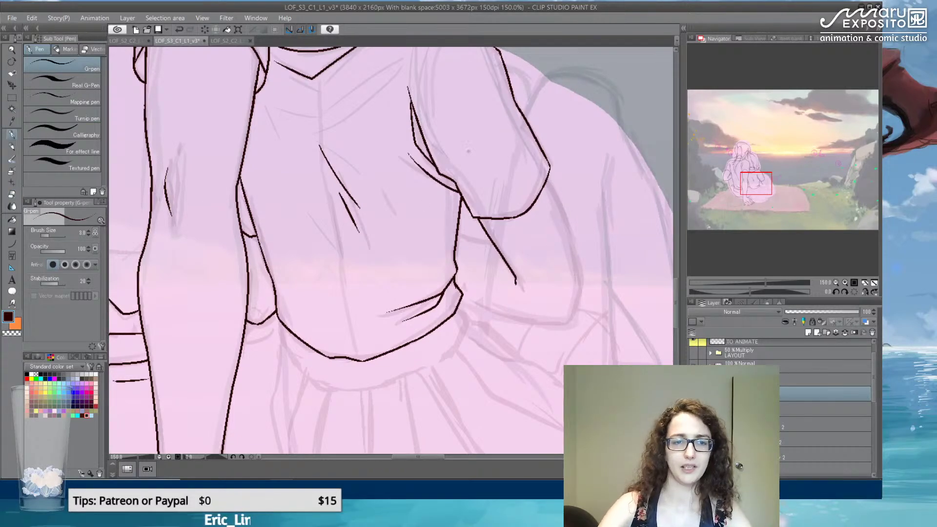
- Ink the bent arm's outer edge from the sleeve hem around the elbow and along the forearm's underside to the waist
drag(551, 178, 575, 242)
key(ctrl+z)
mouse_move(549, 171)
mouse_down()
mouse_move(580, 292)
mouse_move(562, 315)
mouse_up()
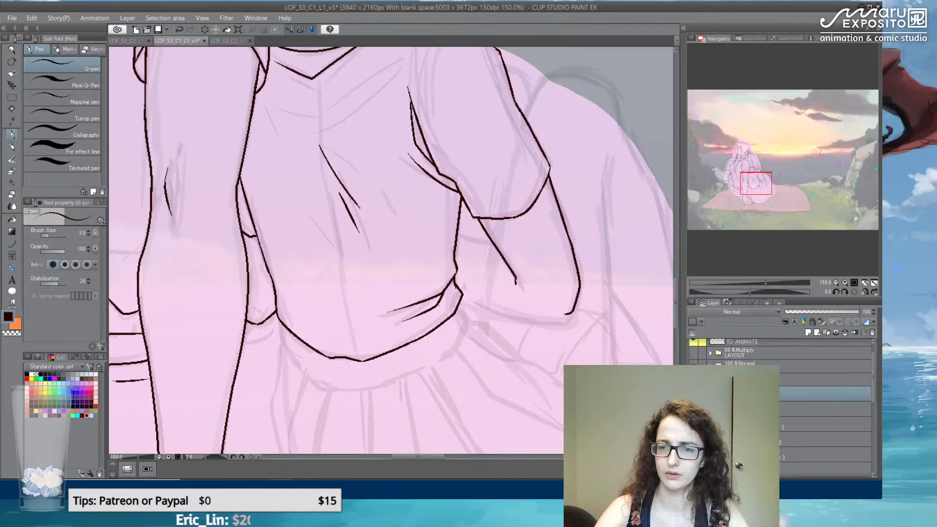
drag(461, 292, 543, 317)
key(ctrl+z)
drag(461, 291, 567, 314)
key(ctrl+z)
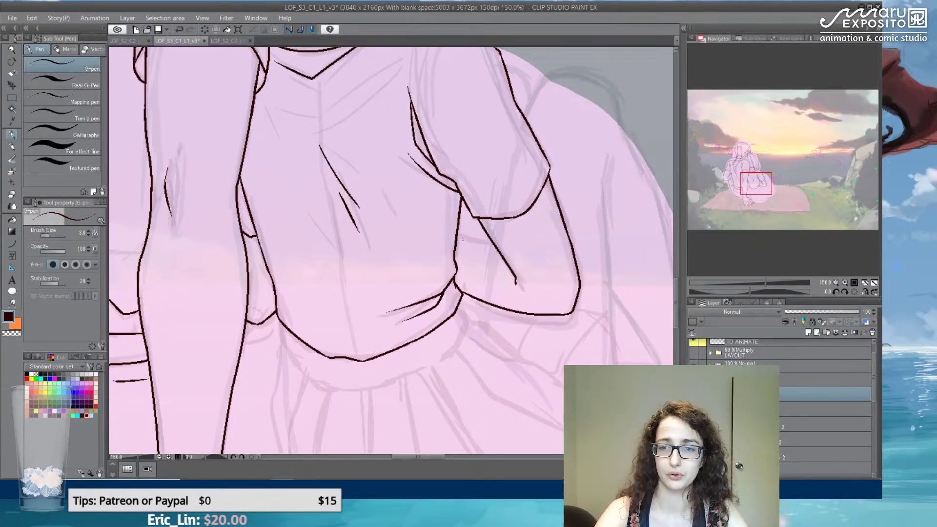
- Ink the forearm's short upper edge between the shirt's side and the arm's inner line
drag(456, 232, 494, 240)
key(ctrl+z)
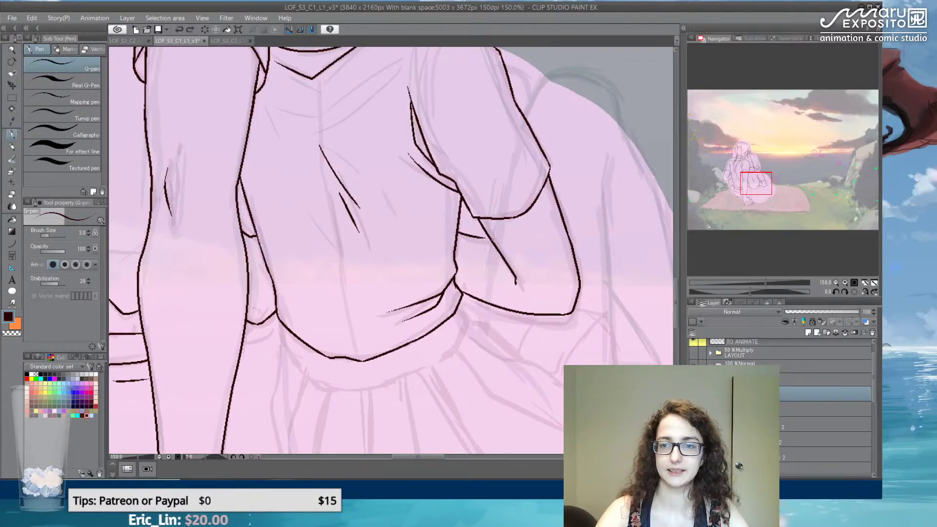
key(ctrl)
key(ctrl+z)
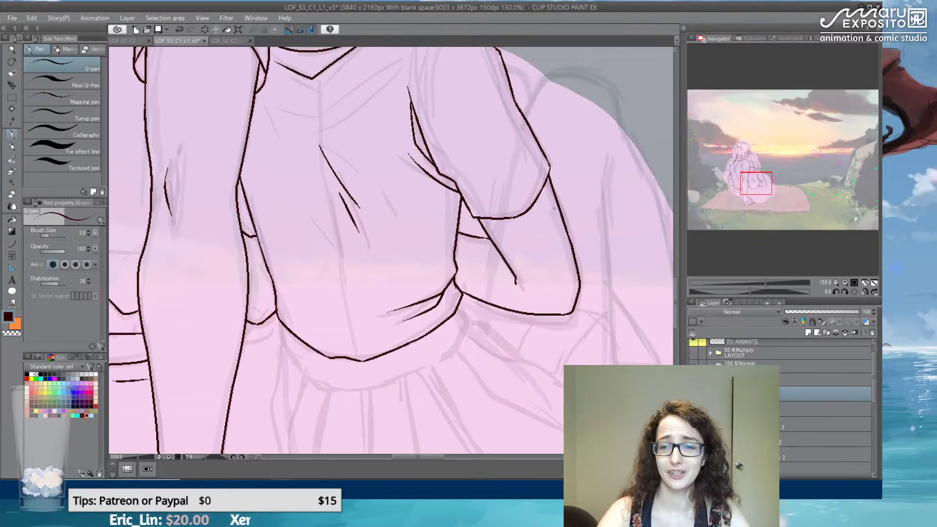
- Ink both side ends of the skirt's waistband and its curved lower edge beneath the shirt hem, using the Curve tool for the lower edge
scroll(480, 204, down, 3)
drag(464, 227, 468, 241)
drag(287, 245, 306, 289)
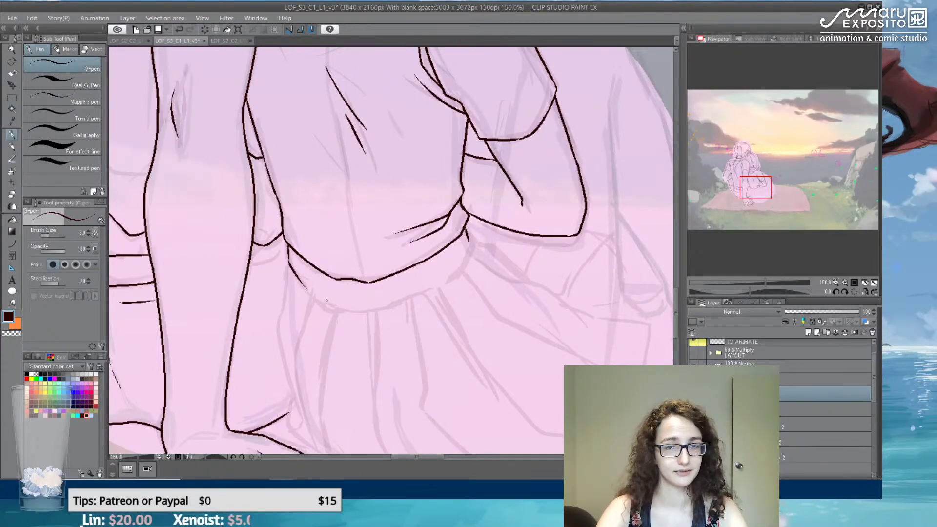
drag(306, 289, 345, 310)
key(ctrl+z)
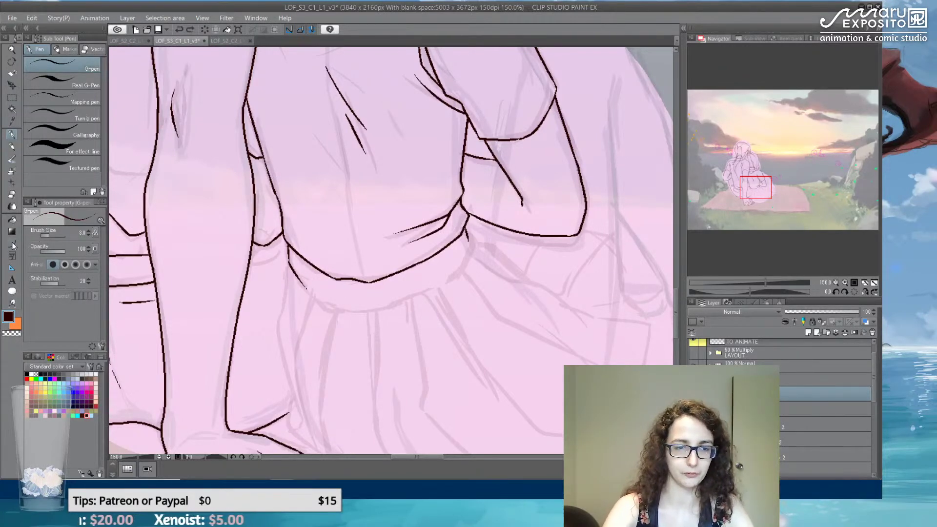
click(13, 243)
drag(303, 282, 364, 310)
click(321, 309)
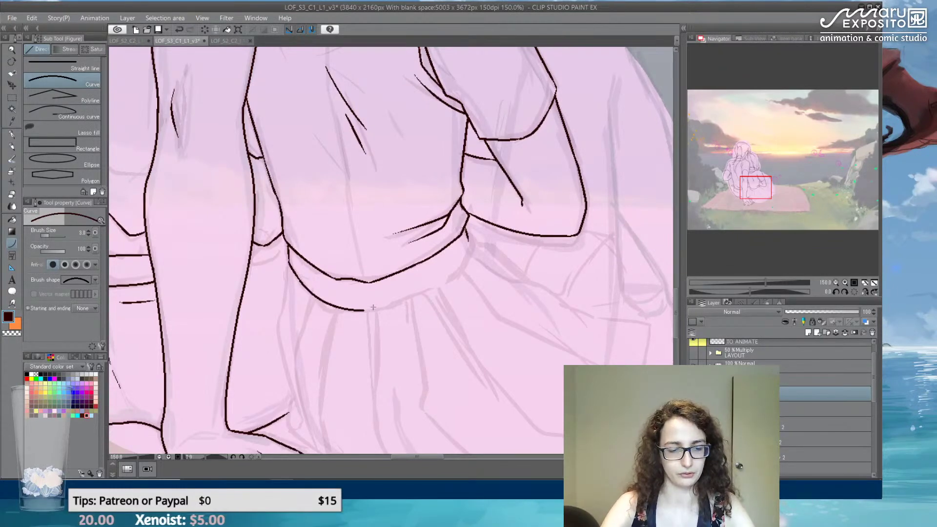
key(e)
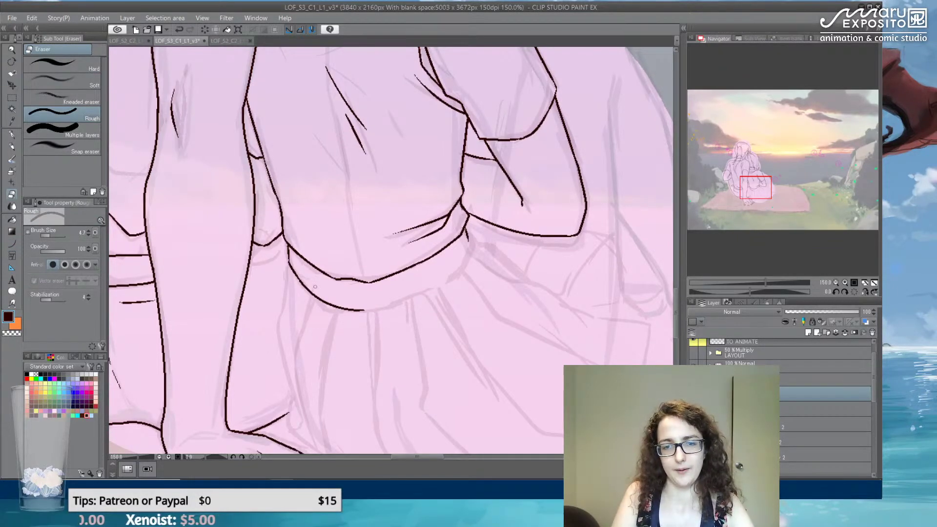
click(13, 135)
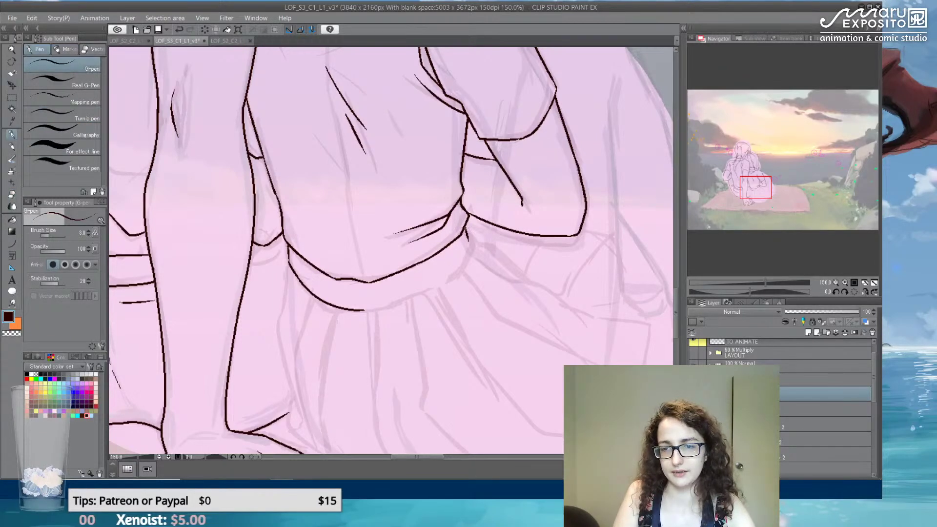
drag(469, 240, 464, 260)
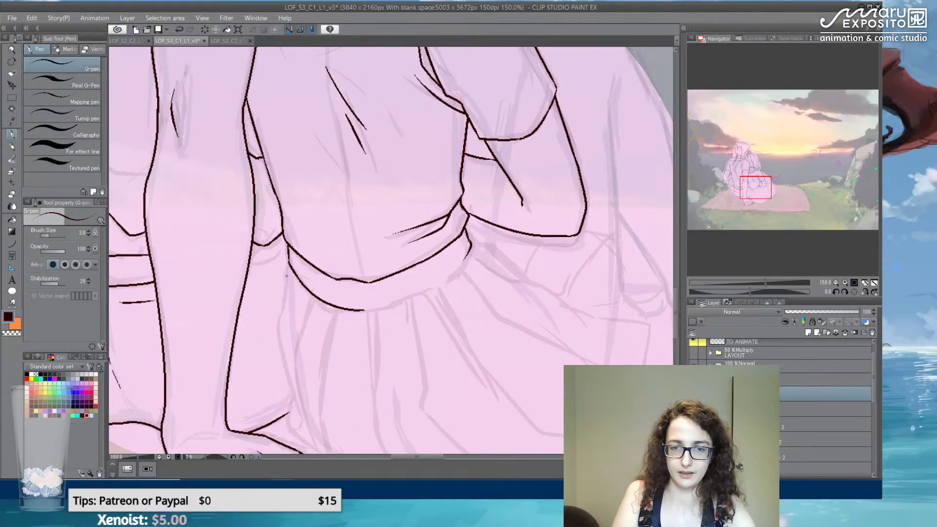
- Ink the skirt's side outline from the waistband down to the first character's supporting hand
drag(288, 263, 286, 375)
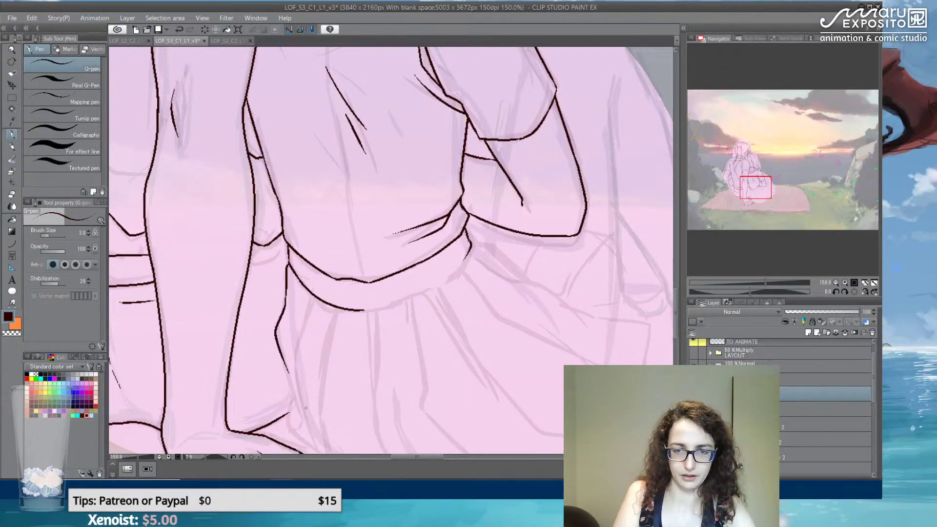
drag(328, 404, 310, 269)
mouse_move(270, 238)
mouse_down()
mouse_move(269, 295)
mouse_move(305, 319)
mouse_up()
- Ink short pleat lines hanging from the waistband on the skirt's side nearest the supporting hand
drag(320, 174, 307, 229)
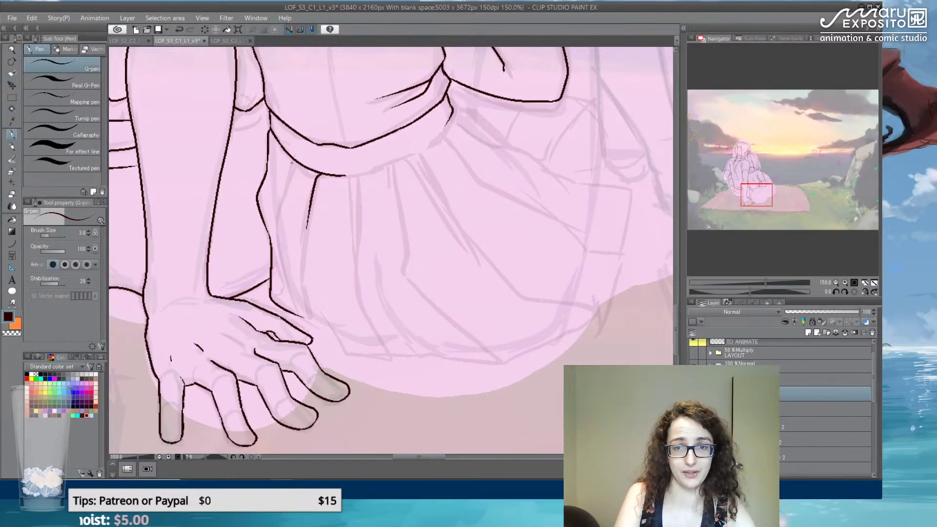
drag(293, 160, 283, 185)
drag(270, 136, 267, 169)
key(ctrl+z)
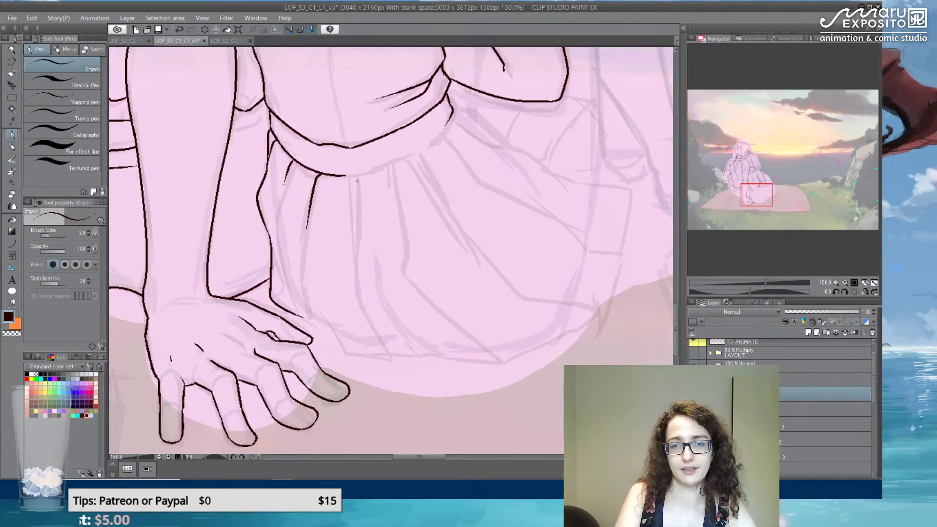
drag(357, 175, 361, 225)
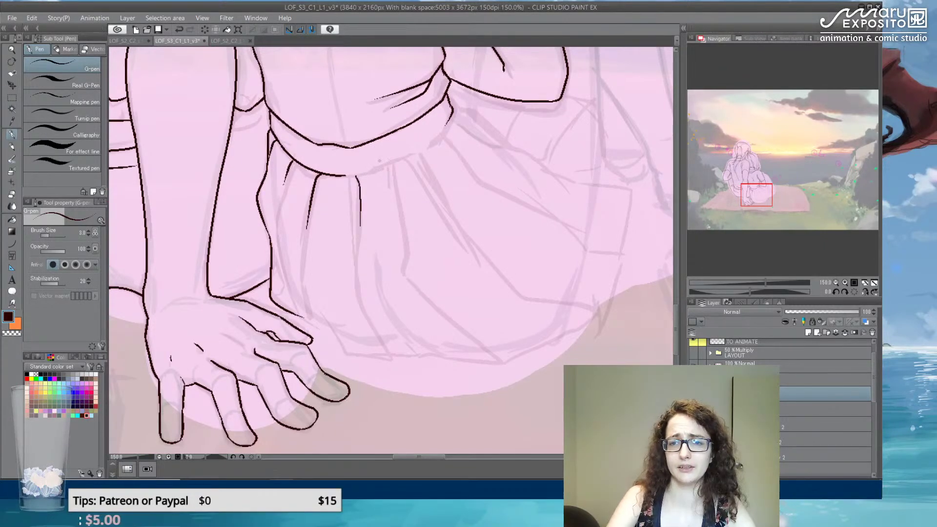
- Ink the skirt's central fold down to its hem point with the adjoining hem, plus the long diagonal fold beside it
drag(394, 169, 417, 285)
key(ctrl+z)
mouse_move(391, 170)
mouse_down()
mouse_move(403, 276)
mouse_move(496, 362)
mouse_up()
key(ctrl+z)
mouse_move(459, 331)
mouse_down()
mouse_move(504, 363)
mouse_move(532, 353)
mouse_move(516, 347)
mouse_move(576, 328)
mouse_up()
key(ctrl+z)
key(ctrl+z)
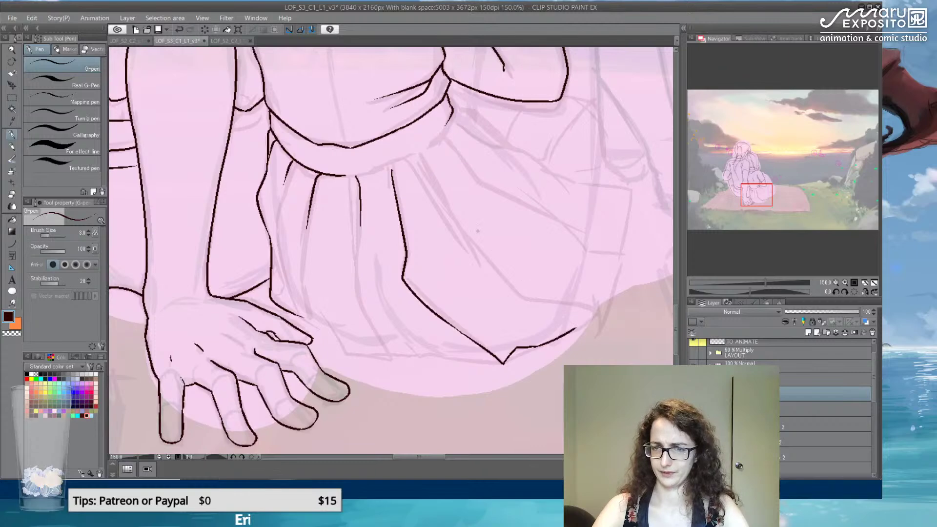
mouse_move(417, 157)
mouse_down()
mouse_move(452, 224)
mouse_move(515, 299)
mouse_up()
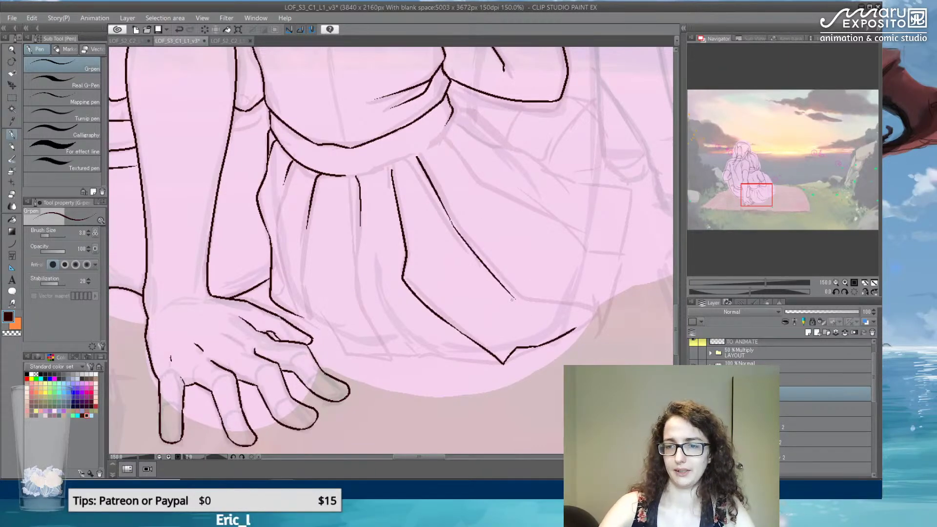
- Complete the skirt's wavy hem across to the supporting hand and add thin crease lines beside the central fold
drag(576, 328, 609, 294)
drag(504, 365, 462, 355)
mouse_move(391, 173)
mouse_down()
mouse_move(417, 263)
mouse_move(468, 317)
mouse_up()
mouse_move(467, 358)
mouse_down()
mouse_move(345, 345)
mouse_move(317, 323)
mouse_move(306, 282)
mouse_up()
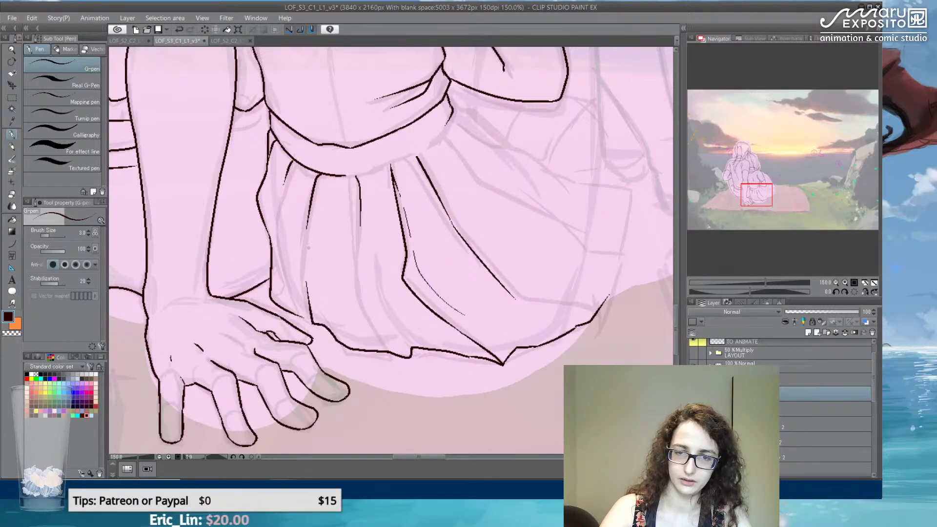
drag(311, 321, 302, 316)
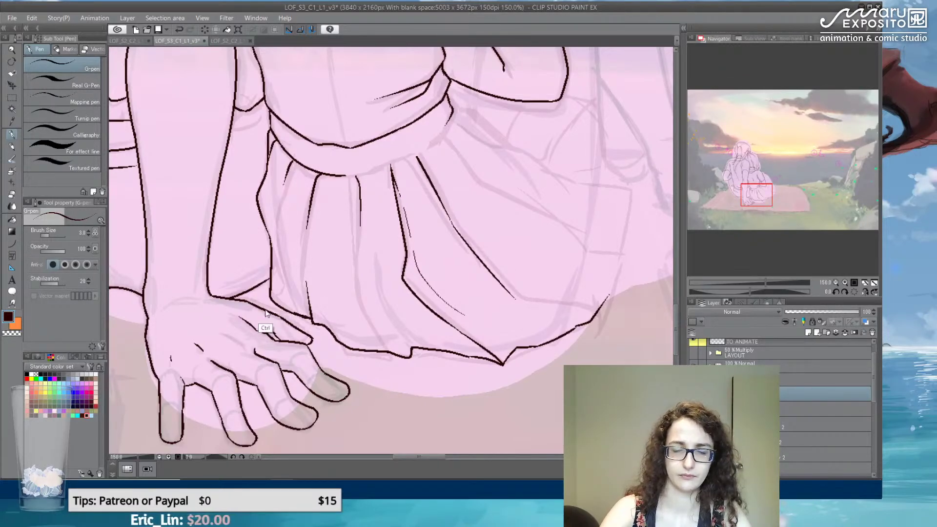
drag(307, 319, 289, 312)
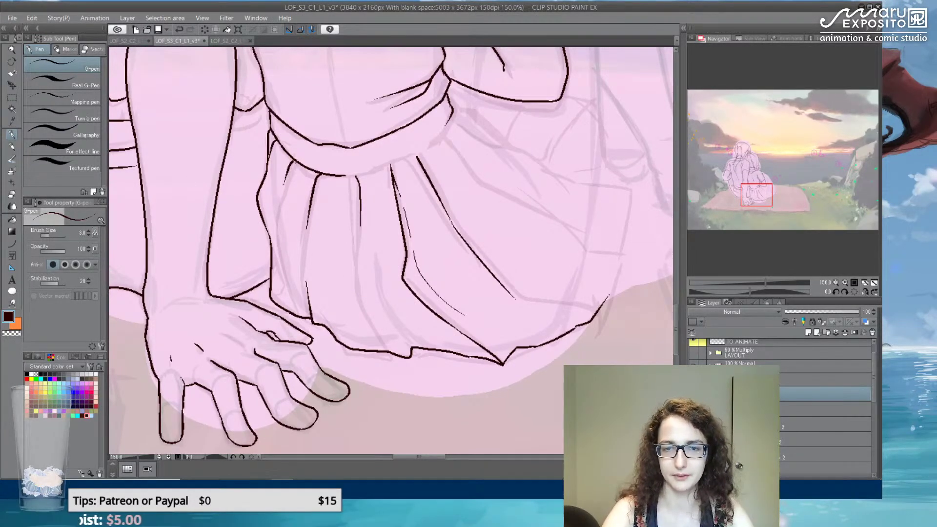
- Ink the long fold toward the skirt's outer side and the pointed hem corners that it meets
mouse_move(438, 136)
mouse_down()
mouse_move(473, 175)
mouse_move(588, 251)
mouse_up()
mouse_move(535, 199)
mouse_down()
mouse_move(470, 246)
mouse_move(485, 301)
mouse_up()
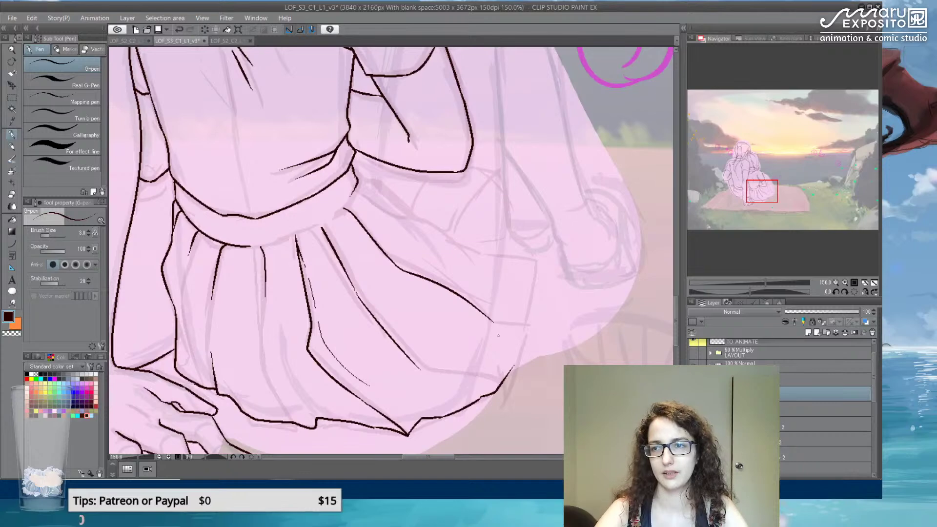
mouse_move(501, 322)
mouse_down()
mouse_move(517, 313)
mouse_move(530, 330)
mouse_move(509, 371)
mouse_up()
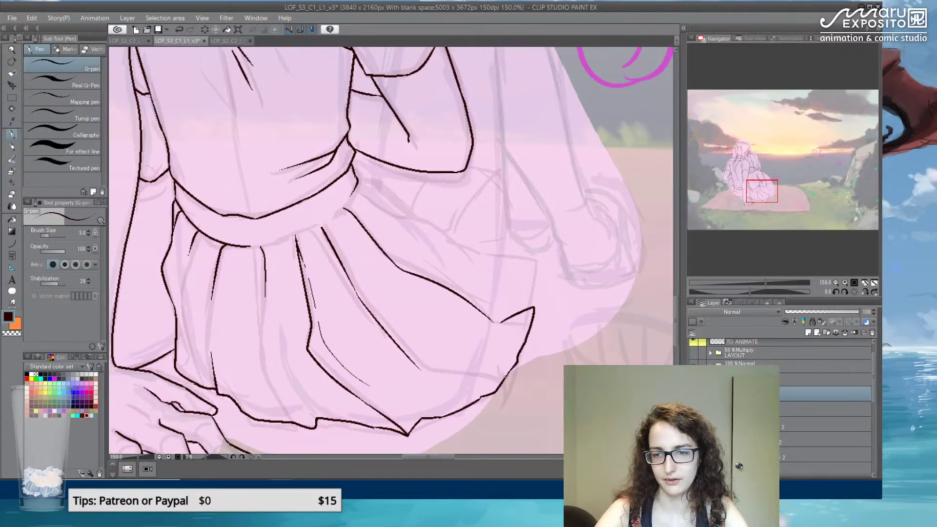
drag(523, 310, 537, 254)
- Ink the folds running from the waistband below the bent forearm and the skirt's stepped outer edge up to the elbow
mouse_move(358, 185)
mouse_down()
mouse_move(419, 249)
mouse_move(480, 271)
mouse_move(495, 261)
mouse_up()
drag(398, 221, 455, 232)
mouse_move(469, 168)
mouse_down()
mouse_move(499, 177)
mouse_move(508, 232)
mouse_move(537, 254)
mouse_up()
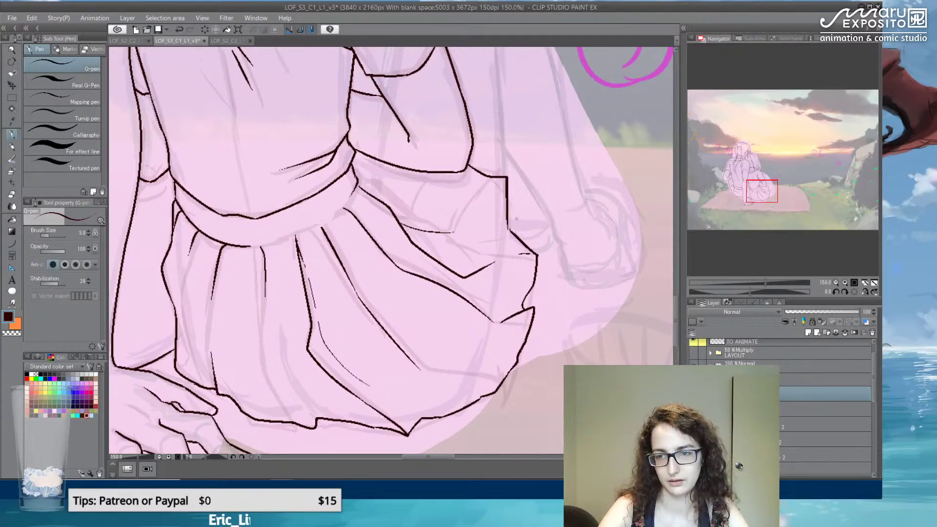
key(ctrl+z)
key(ctrl+z)
mouse_move(537, 254)
mouse_down()
mouse_move(516, 240)
mouse_move(510, 176)
mouse_move(487, 181)
mouse_move(475, 164)
mouse_up()
- Add small crease lines to the skirt fabric bunched beneath the bent forearm
mouse_move(457, 230)
mouse_down()
mouse_move(475, 220)
mouse_move(498, 263)
mouse_up()
mouse_move(445, 234)
mouse_down()
mouse_move(436, 256)
mouse_move(422, 254)
mouse_move(460, 271)
mouse_move(489, 262)
mouse_up()
key(ctrl+z)
mouse_move(391, 248)
mouse_down()
mouse_move(483, 279)
mouse_move(478, 262)
mouse_up()
key(ctrl+z)
key(ctrl+z)
drag(386, 237, 470, 277)
drag(409, 252, 474, 263)
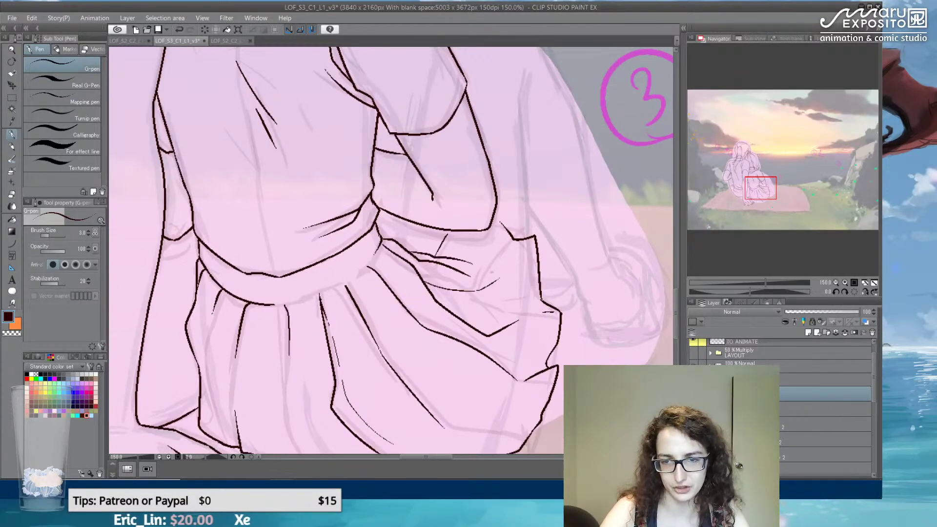
mouse_move(395, 220)
mouse_down()
mouse_move(396, 237)
mouse_move(394, 216)
mouse_up()
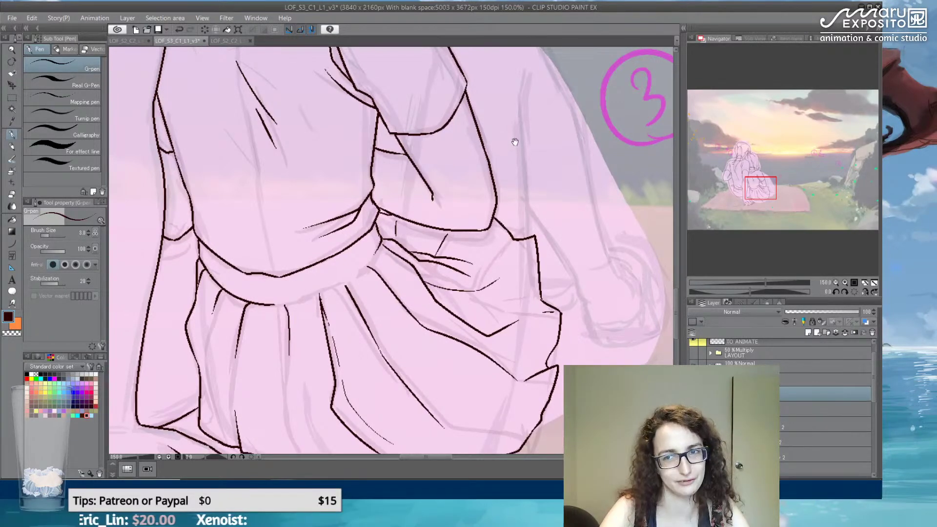
- Ink the inner line of the raised leg from below the knee down to the skirt, completing it with the Curve tool
scroll(515, 138, up, 3)
drag(512, 136, 506, 159)
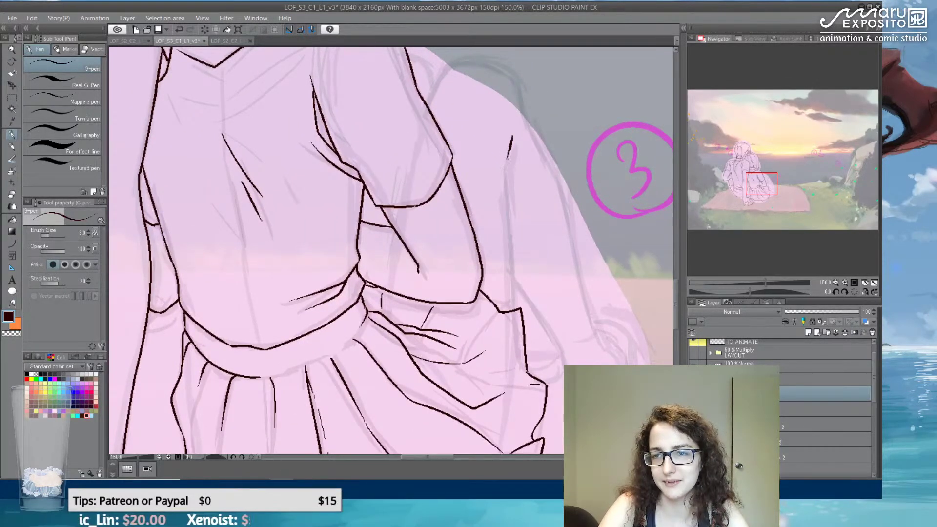
click(12, 243)
drag(504, 167, 513, 314)
key(ctrl+z)
drag(505, 169, 513, 311)
click(509, 244)
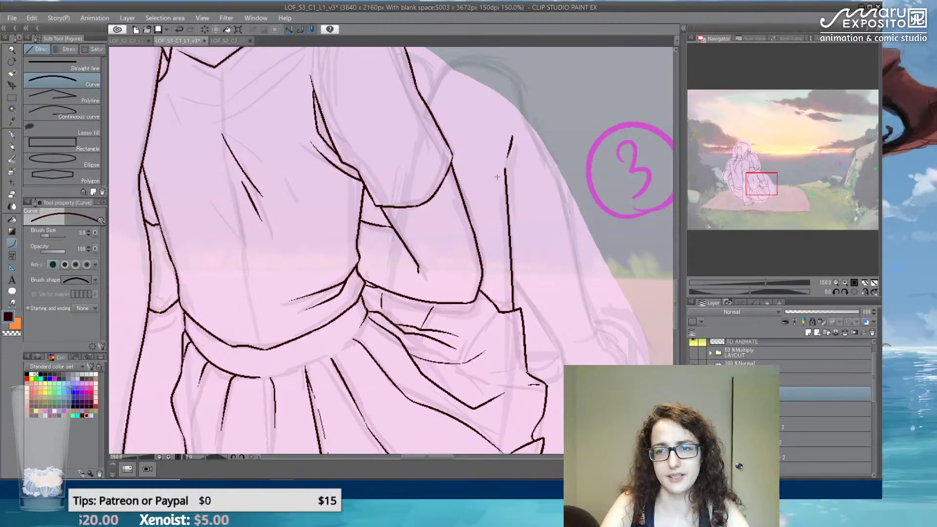
drag(504, 168, 512, 142)
click(508, 152)
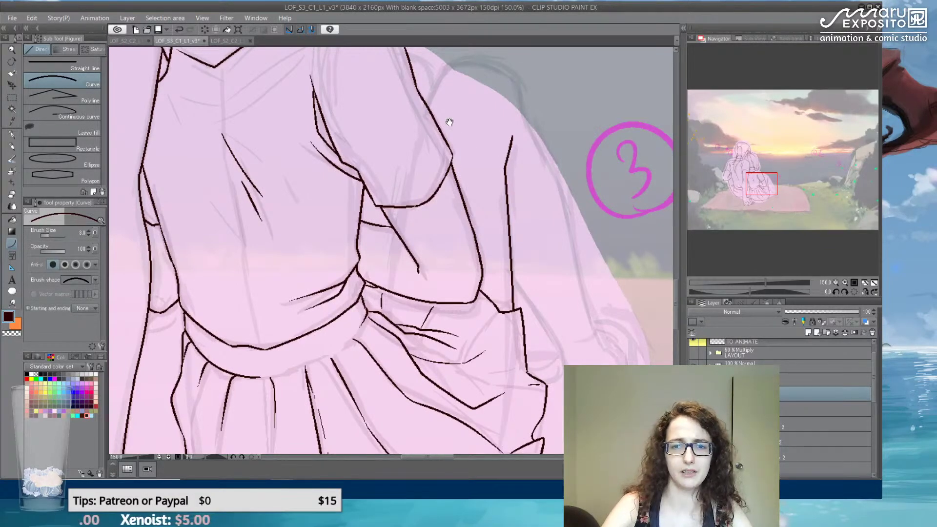
- Ink the raised knee's arched top and the front and rear edges of the lower leg with the Curve tool
scroll(447, 122, up, 3)
mouse_move(416, 165)
mouse_down()
mouse_move(438, 127)
mouse_move(510, 144)
mouse_move(518, 184)
mouse_up()
click(424, 139)
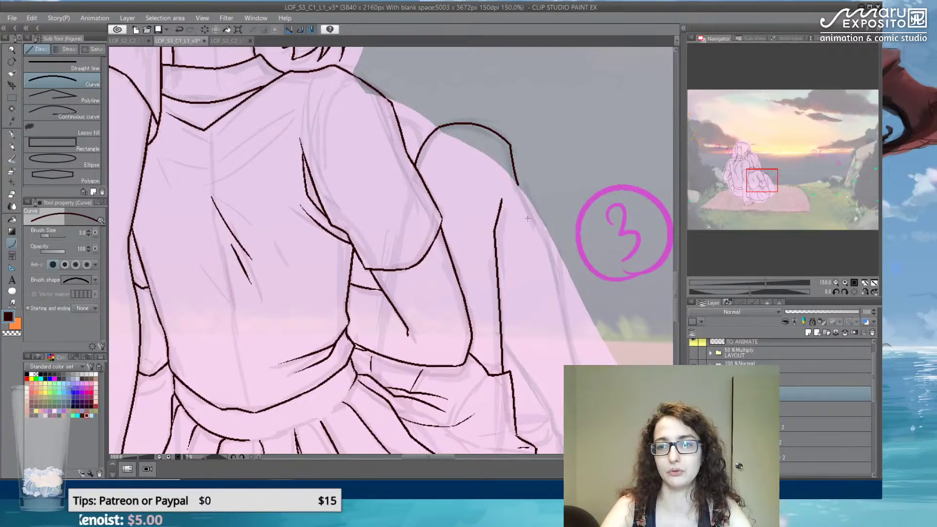
drag(533, 234, 497, 176)
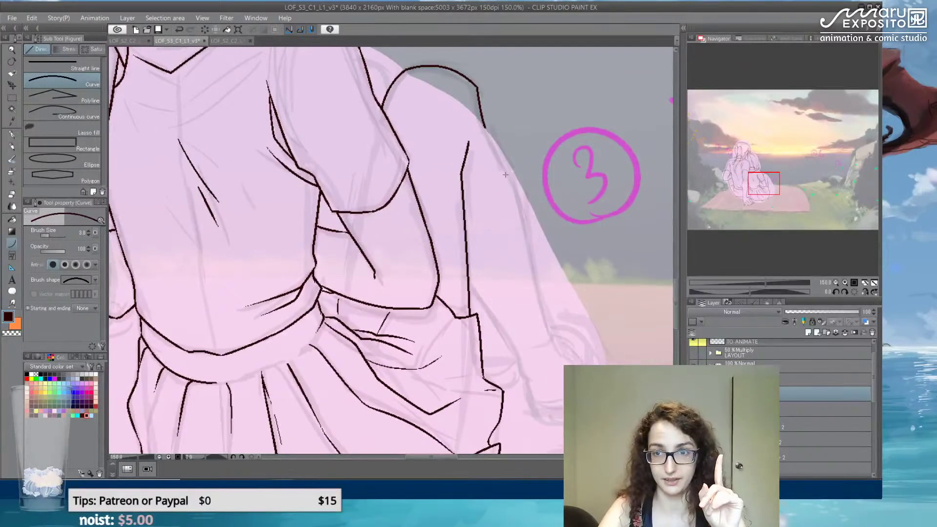
mouse_move(486, 127)
mouse_down()
mouse_move(528, 237)
mouse_move(519, 185)
mouse_up()
drag(526, 234, 555, 350)
drag(469, 288, 518, 359)
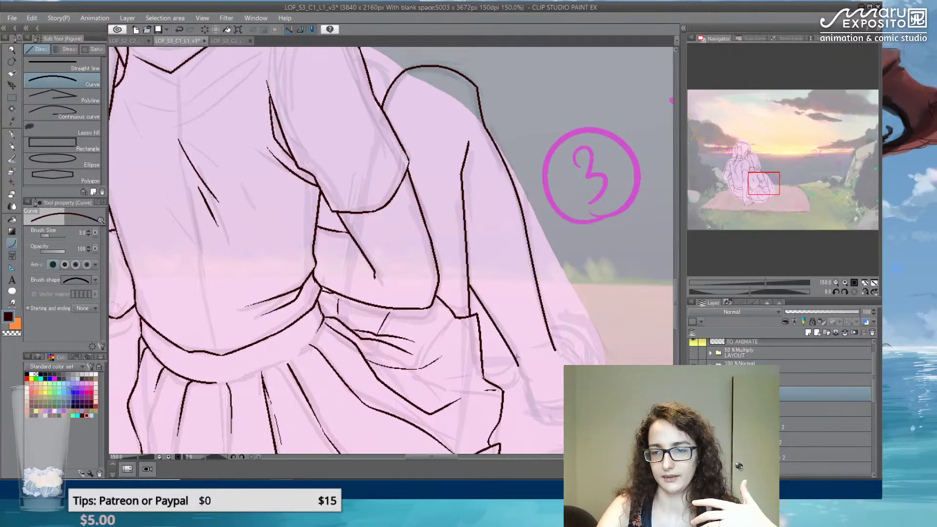
- Ink the ankle lines at the end of the lower leg with the G-pen
click(12, 134)
mouse_move(521, 318)
mouse_down()
mouse_move(507, 298)
mouse_move(507, 229)
mouse_up()
drag(499, 266, 513, 282)
mouse_move(537, 250)
mouse_down()
mouse_move(554, 282)
mouse_move(513, 312)
mouse_move(520, 318)
mouse_up()
key(ctrl+z)
drag(508, 281, 526, 327)
key(ctrl+z)
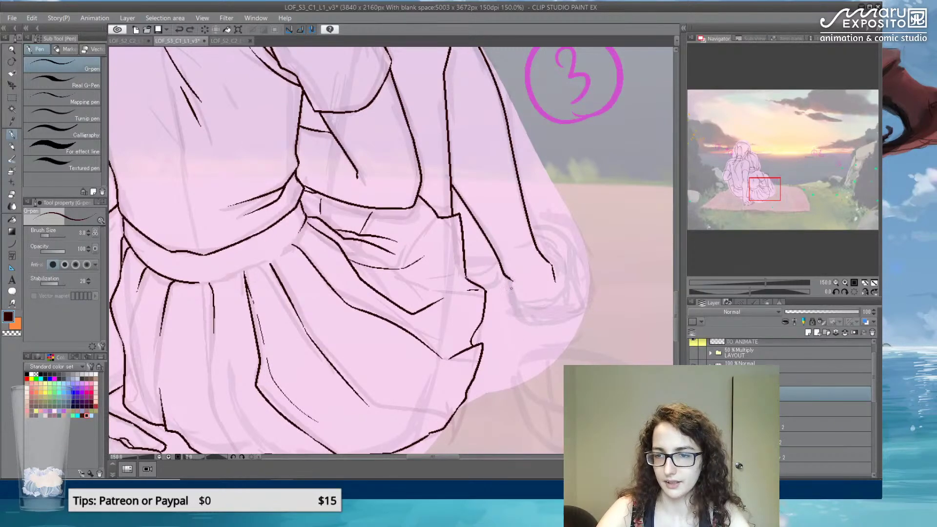
- Ink the rounded outline of the foot below the ankle and reinforce its join with the rear of the leg
mouse_move(507, 279)
mouse_down()
mouse_move(519, 324)
mouse_move(537, 330)
mouse_up()
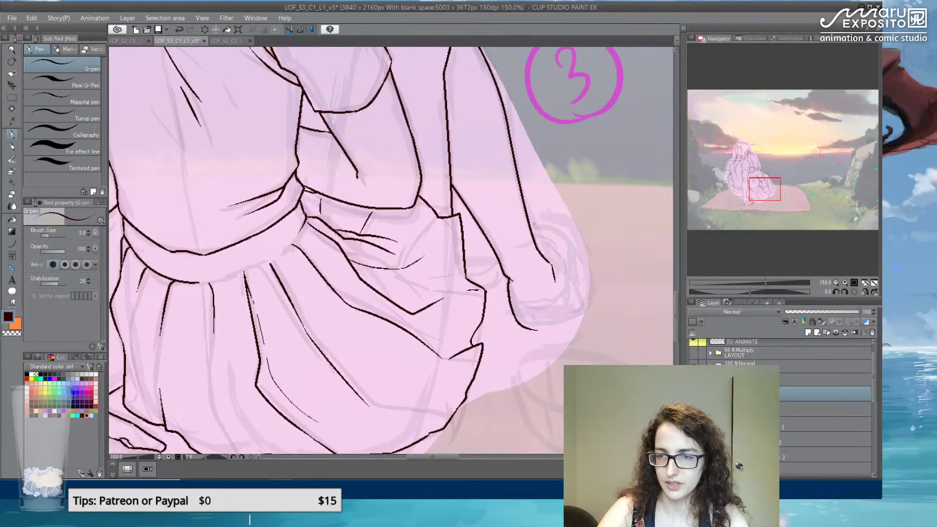
key(e)
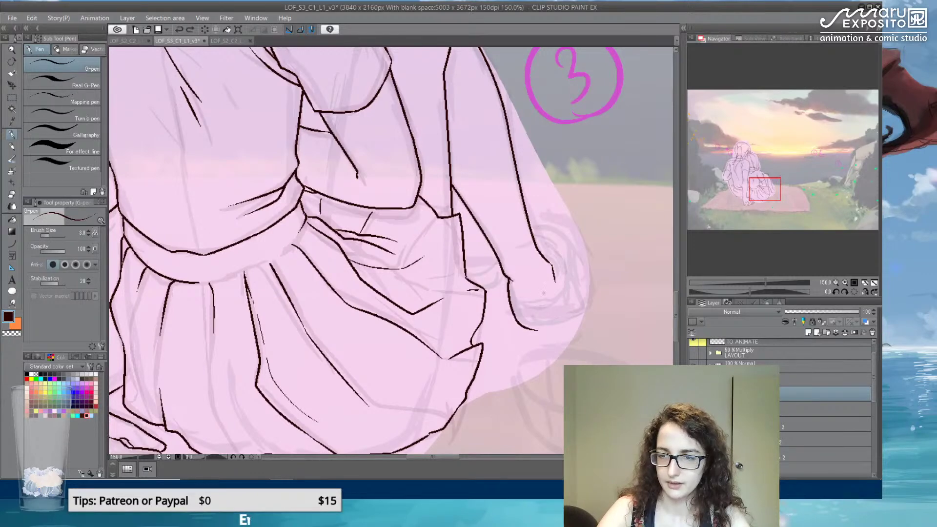
mouse_move(540, 251)
mouse_down()
mouse_move(563, 260)
mouse_move(547, 237)
mouse_move(561, 242)
mouse_move(572, 313)
mouse_move(537, 331)
mouse_up()
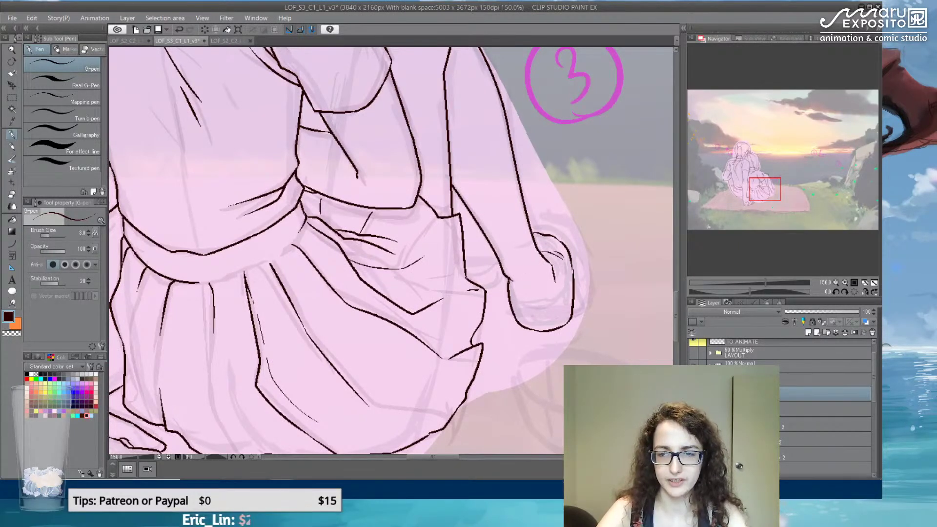
drag(509, 282, 510, 301)
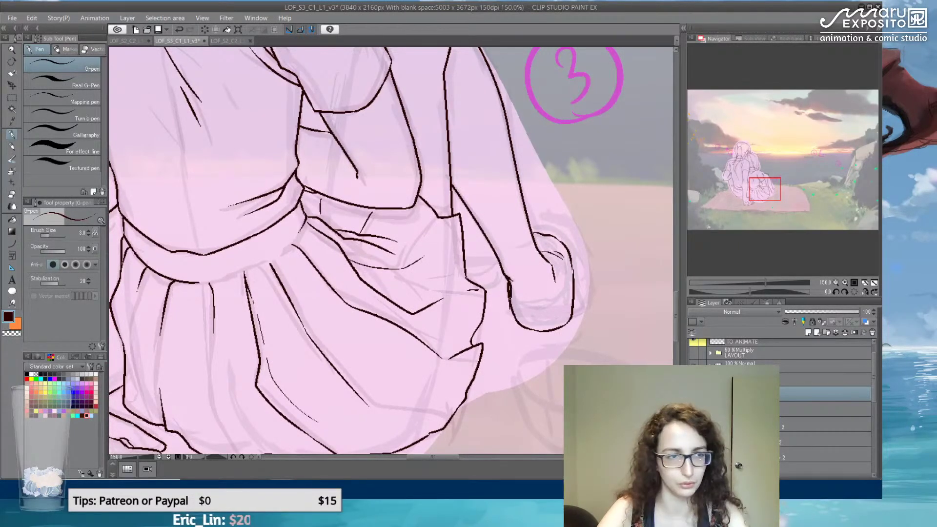
- Examine the girl's lower-leg line art, then the overall inked drawing of the seated couple
key(e)
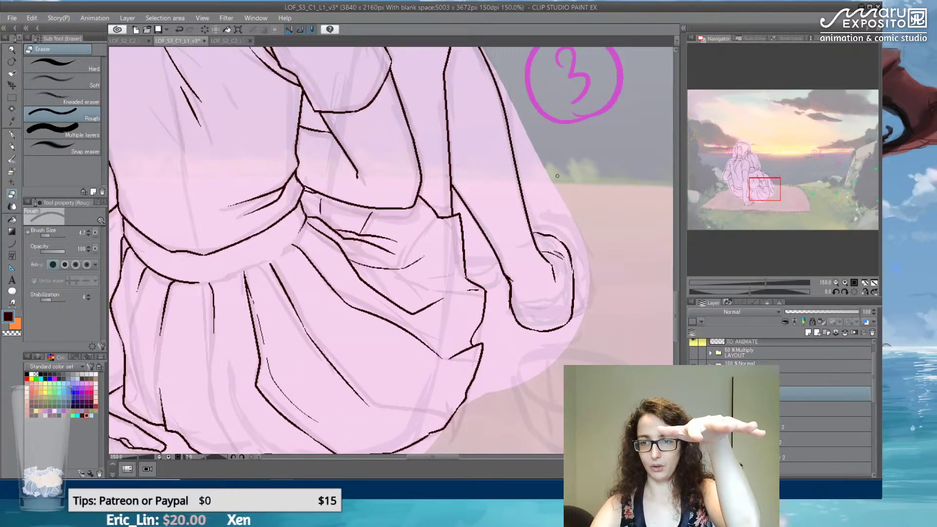
key(ctrl+Right)
key(ctrl+Left)
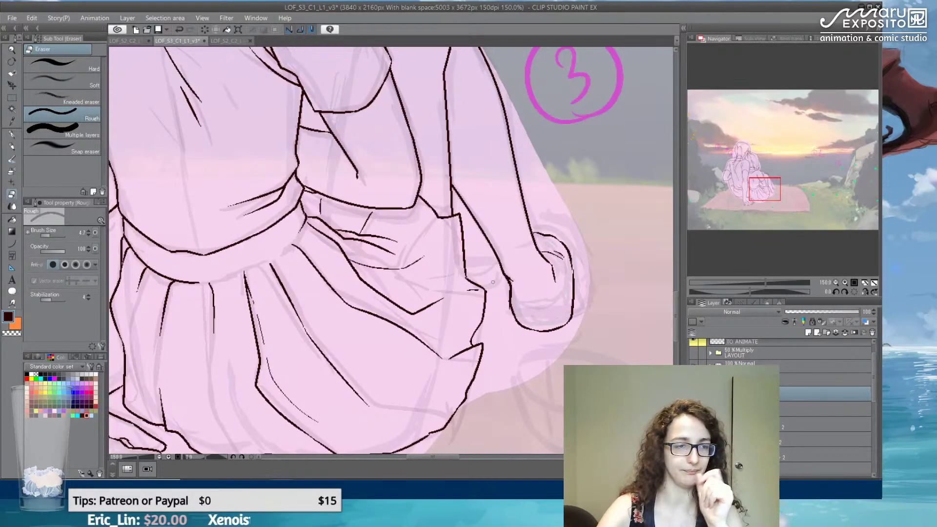
scroll(493, 282, down, 6)
drag(479, 236, 433, 291)
key(ctrl+Right)
key(ctrl+Left)
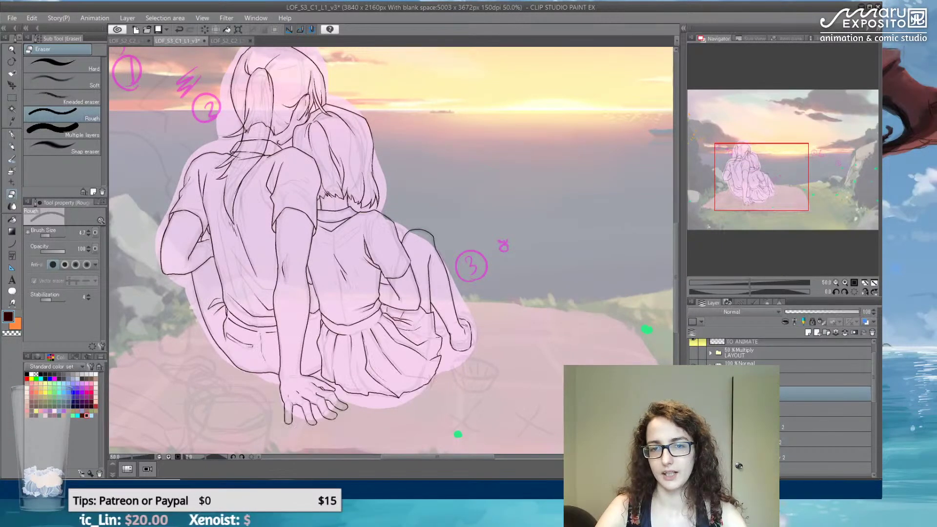
key(ctrl+Right)
key(ctrl+Left)
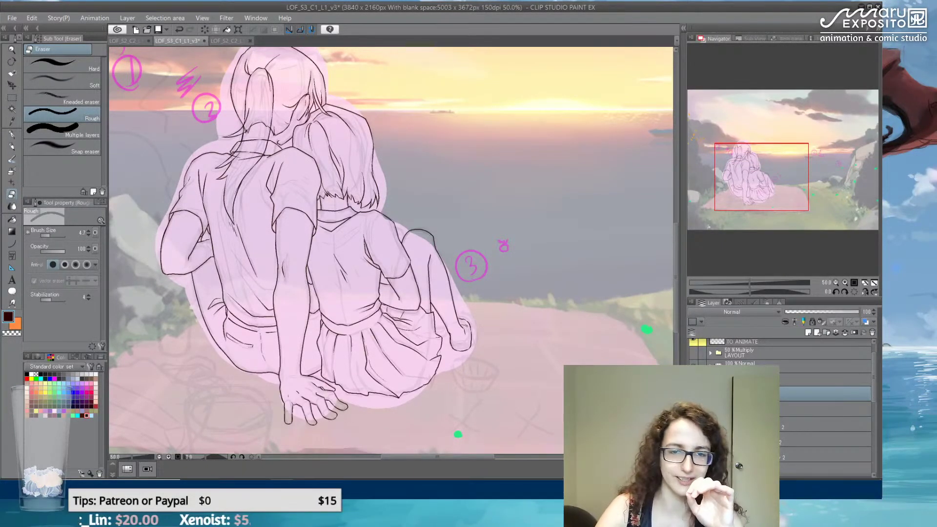
- Lasso the line art of the couple's bodies below the hair, transfer it to a separate layer and deselect
click(12, 97)
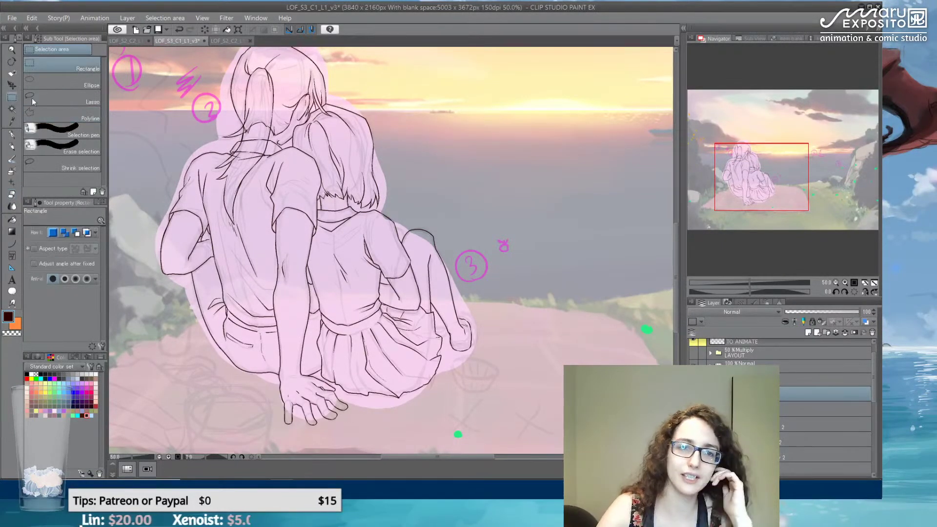
click(67, 94)
mouse_move(140, 208)
mouse_down()
mouse_move(220, 228)
mouse_move(256, 274)
mouse_move(281, 168)
mouse_move(345, 73)
mouse_move(447, 178)
mouse_move(490, 306)
mouse_move(477, 410)
mouse_move(333, 432)
mouse_move(234, 410)
mouse_move(111, 306)
mouse_move(121, 232)
mouse_move(153, 235)
mouse_up()
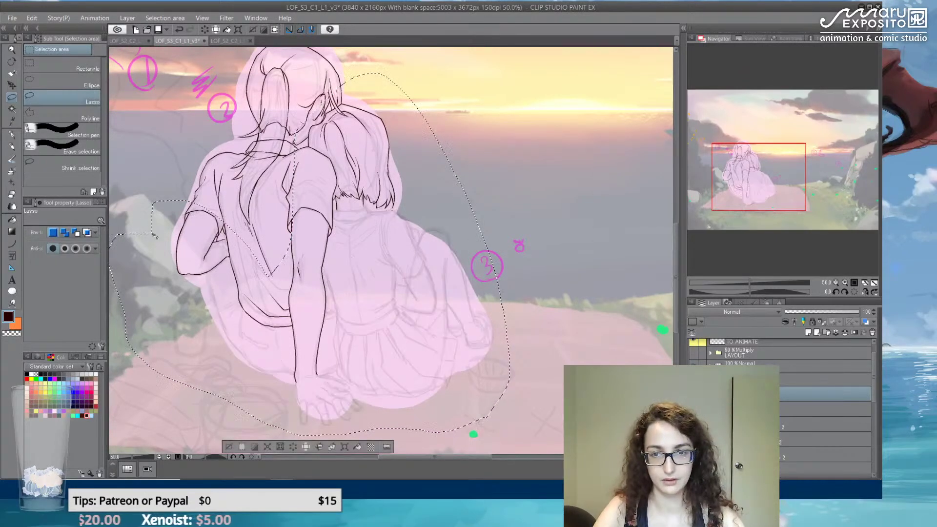
click(779, 409)
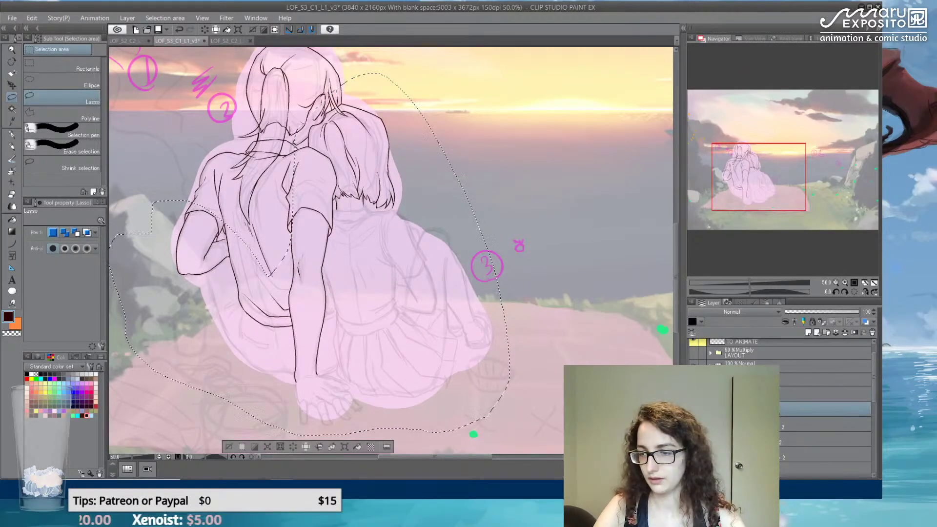
key(ctrl+d)
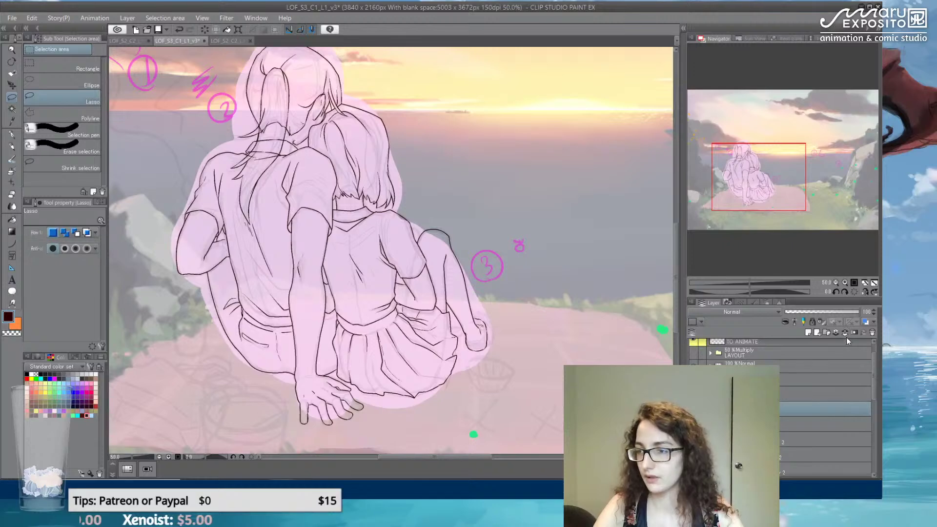
- Lasso a small area of line art beside the man's arm, copy and paste it, and clear the selection
click(781, 423)
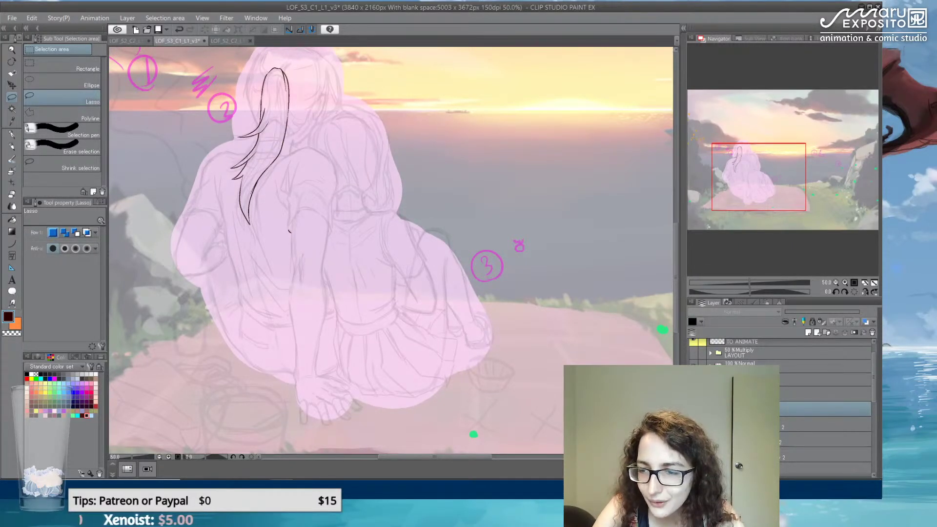
click(780, 393)
mouse_move(300, 238)
mouse_down()
mouse_move(293, 240)
mouse_move(310, 224)
mouse_move(309, 234)
mouse_up()
key(ctrl+c)
key(ctrl+v)
key(ctrl+d)
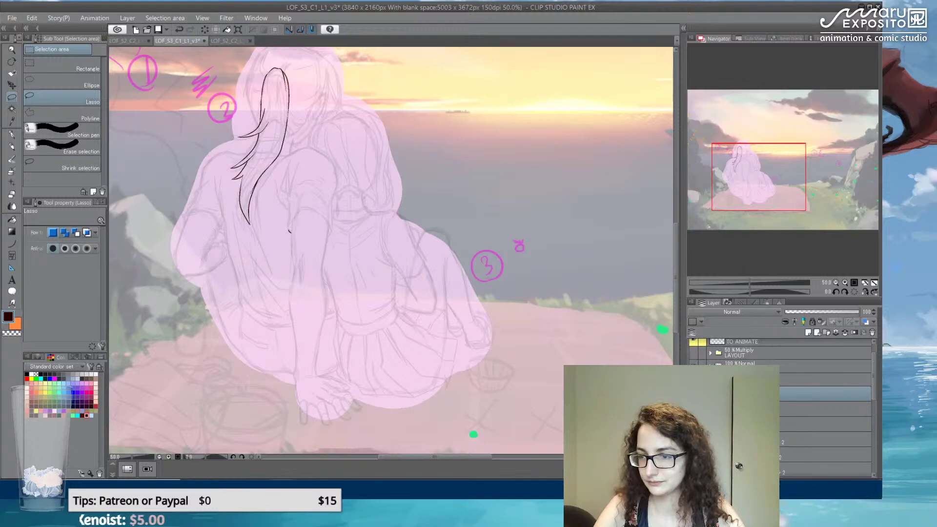
- Select the pasted line-art layer and merge it with the layer below
click(790, 409)
click(780, 403)
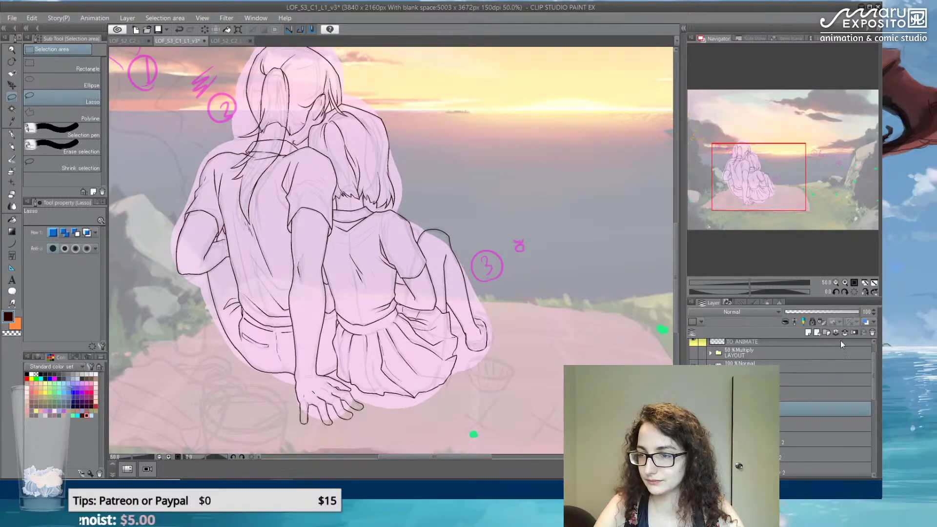
key(ctrl+e)
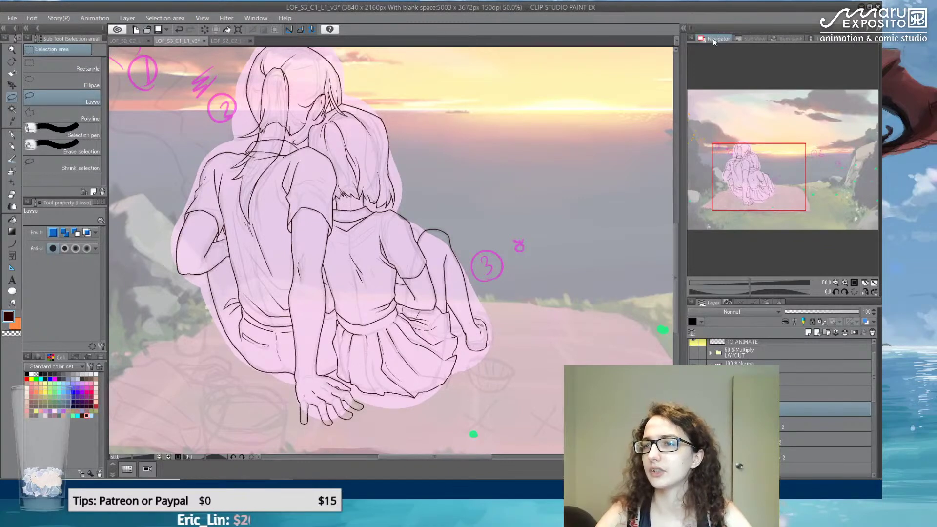
- Show the character reference sheet in the Sub View, return to the Navigator and examine the couple's line art
click(256, 19)
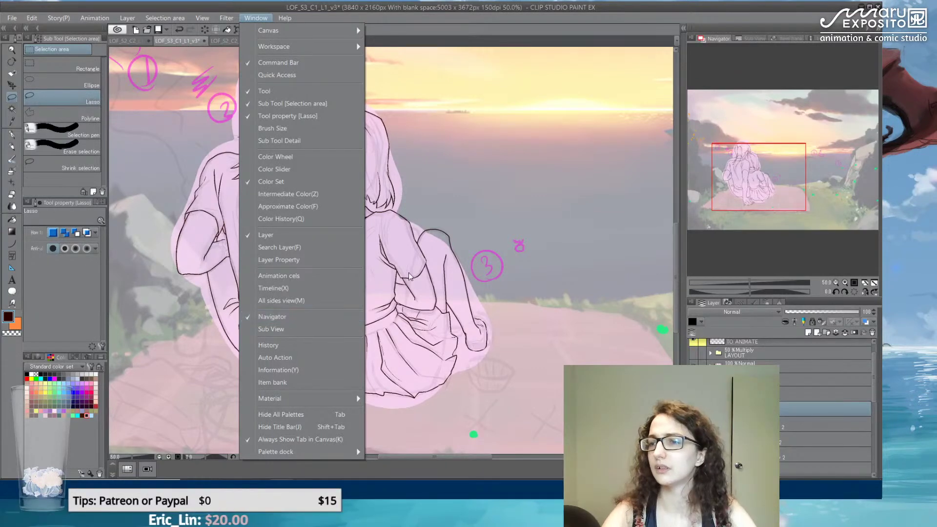
click(749, 37)
click(752, 39)
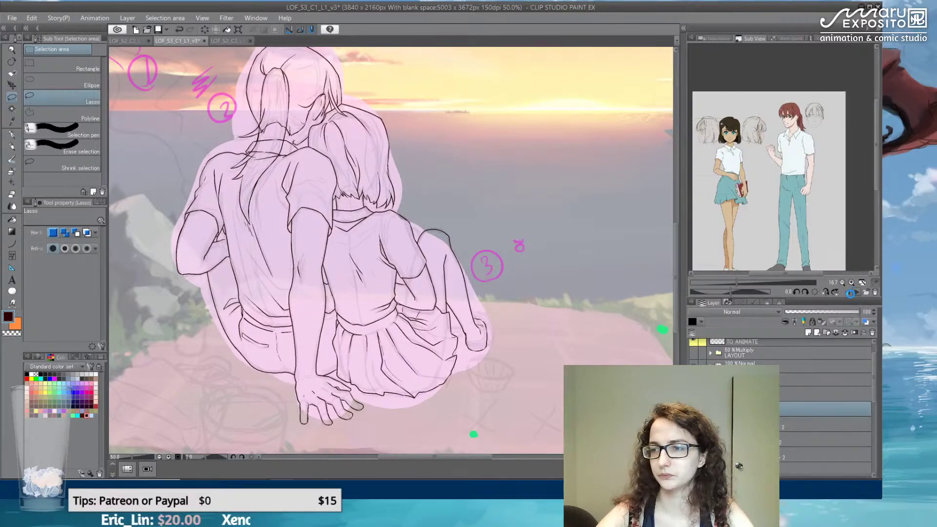
click(715, 38)
drag(751, 178, 715, 155)
scroll(564, 180, up, 1)
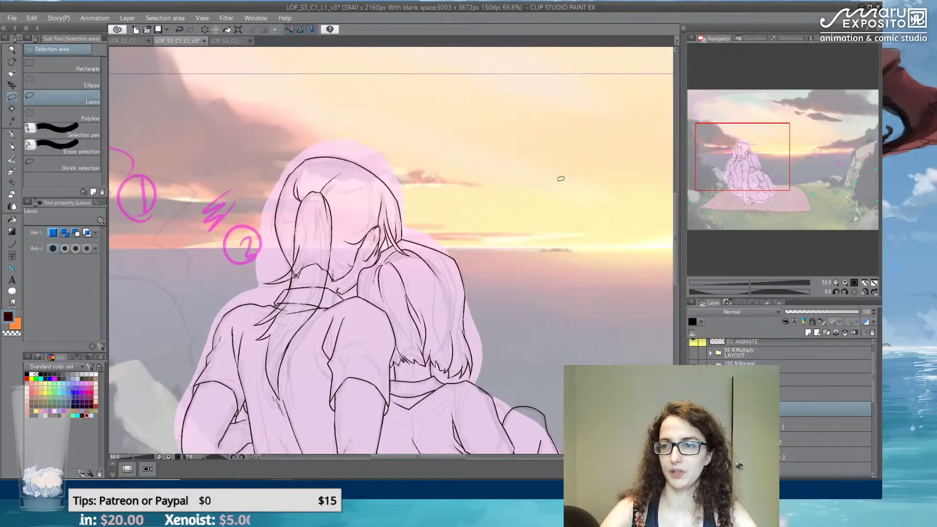
scroll(488, 221, down, 2)
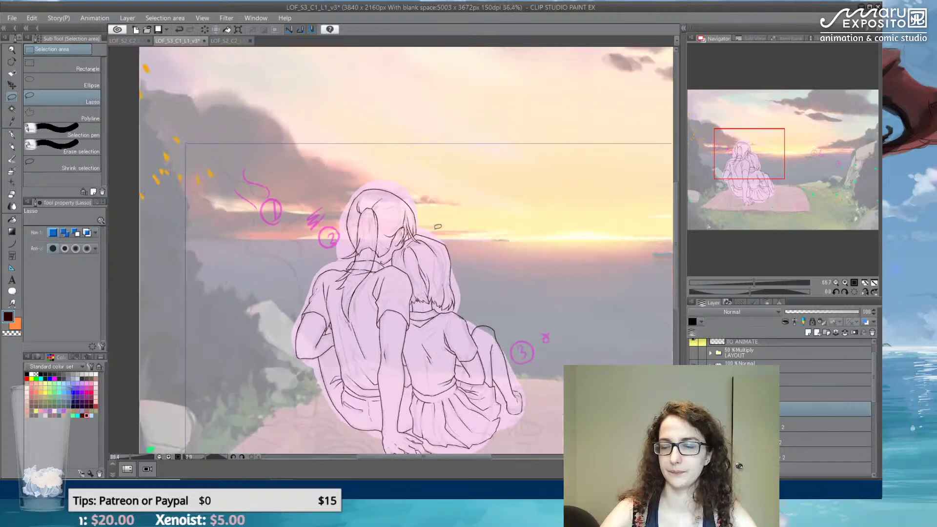
scroll(438, 227, up, 1)
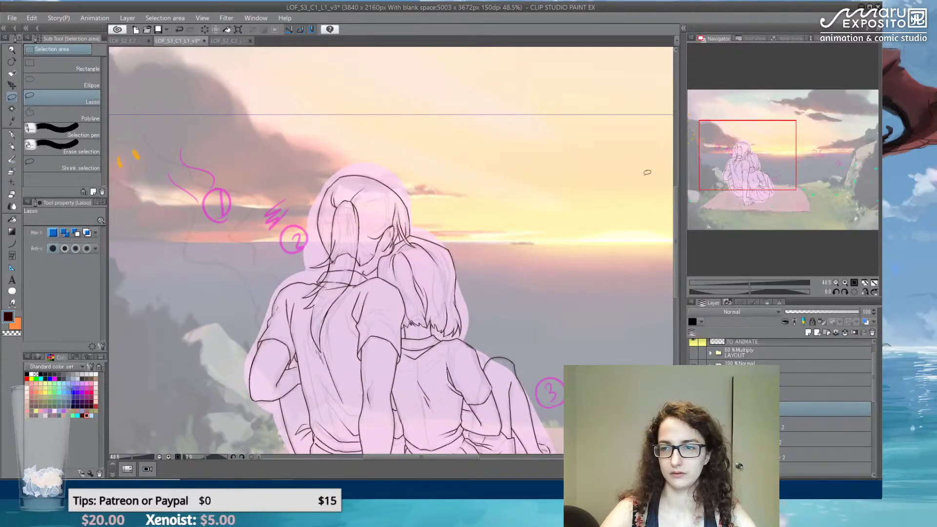
drag(678, 195, 677, 271)
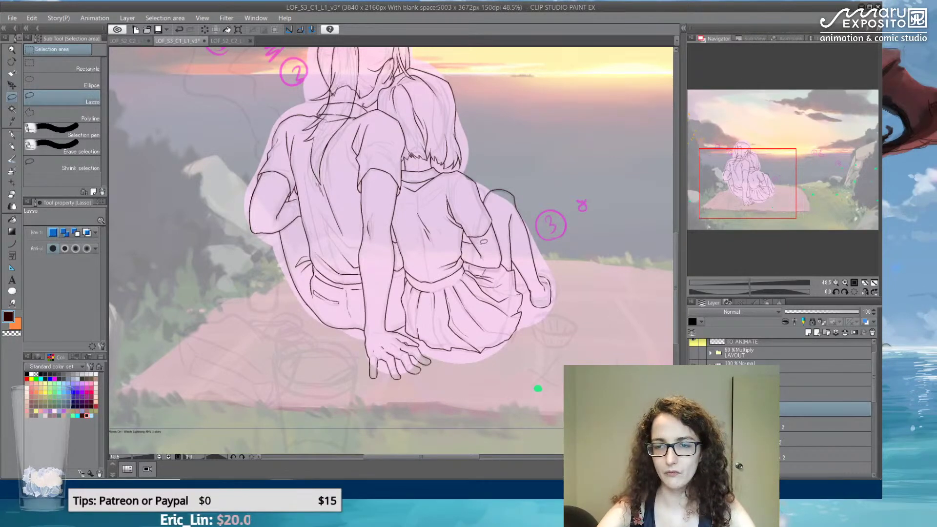
- Rework the outer edge of the girl's foot outline with the G-pen and eraser, undoing unwanted strokes
click(12, 133)
scroll(540, 320, up, 1)
scroll(540, 320, up, 7)
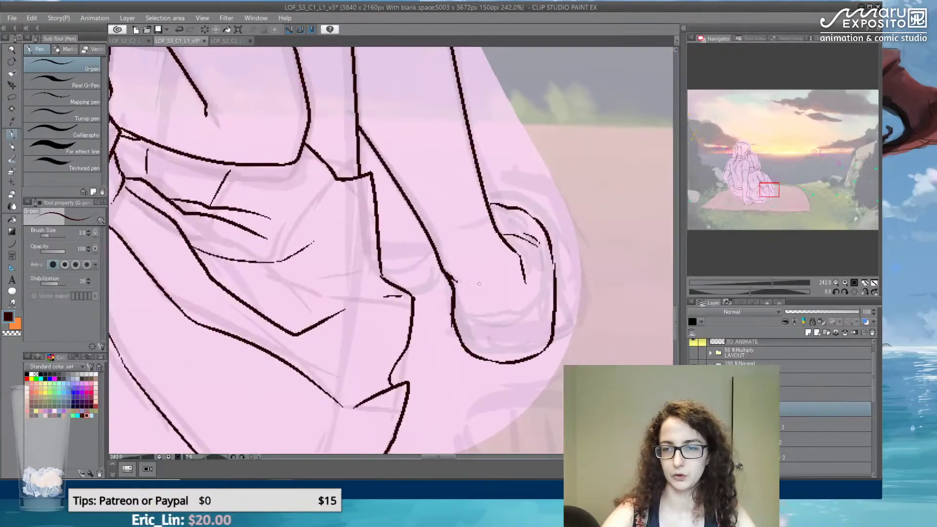
drag(550, 249, 552, 320)
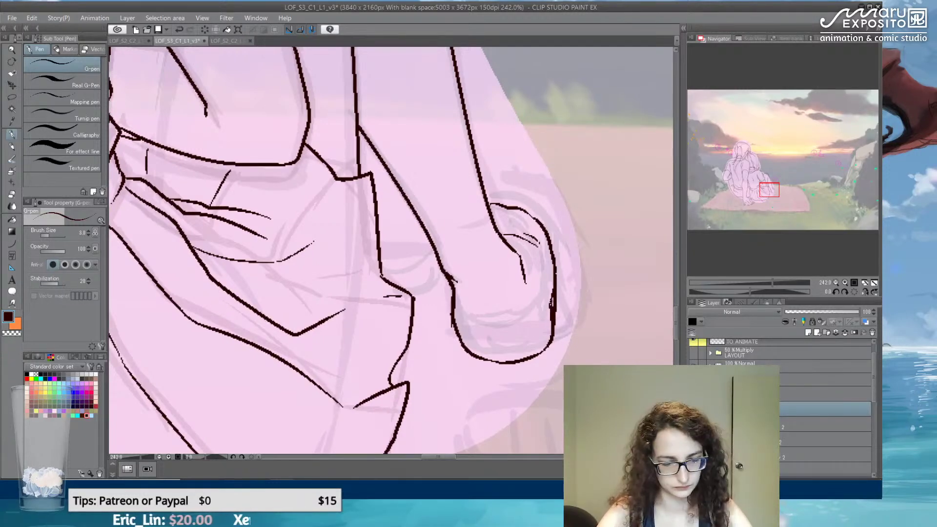
mouse_move(559, 285)
mouse_down()
mouse_move(559, 328)
mouse_move(556, 312)
mouse_up()
key(ctrl+z)
key(ctrl+z)
key(e)
click(12, 135)
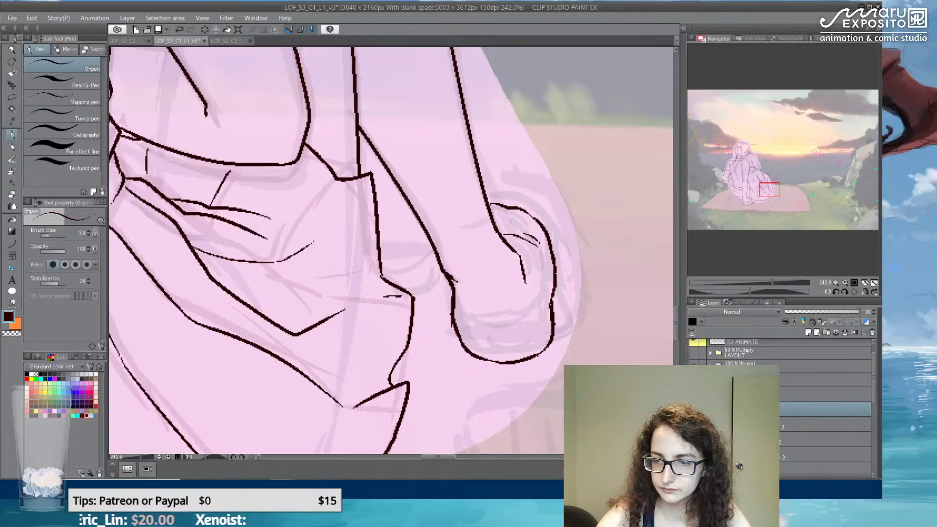
- Reinforce the outline along the sole and upper edge of the girl's foot with the G-pen
drag(481, 361, 506, 363)
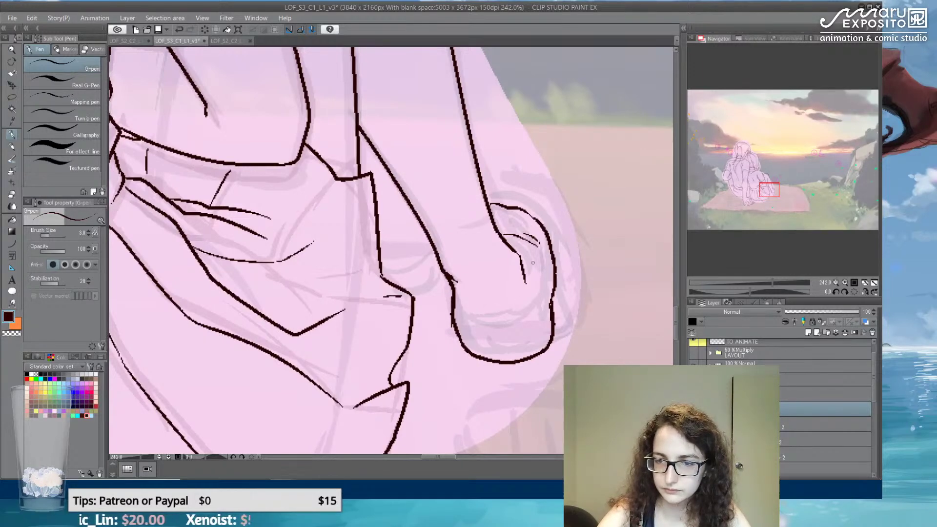
drag(487, 202, 539, 225)
key(e)
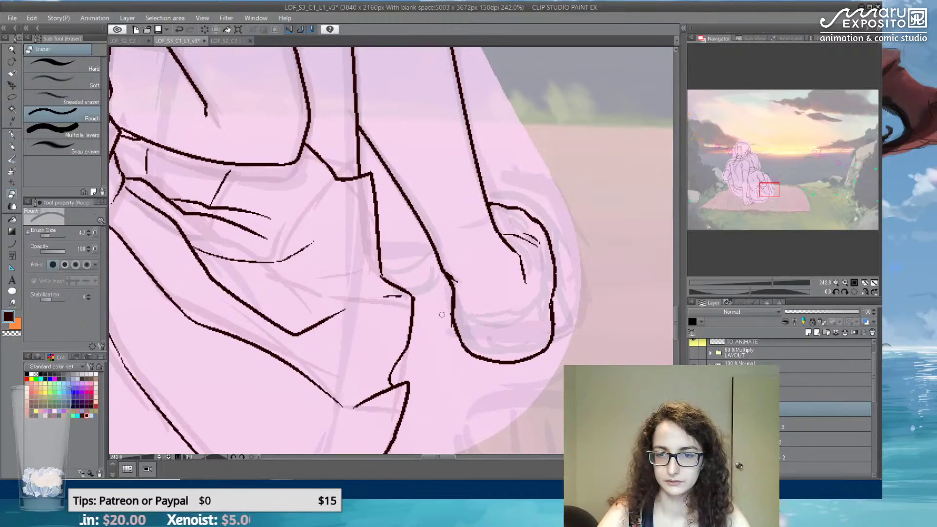
key(p)
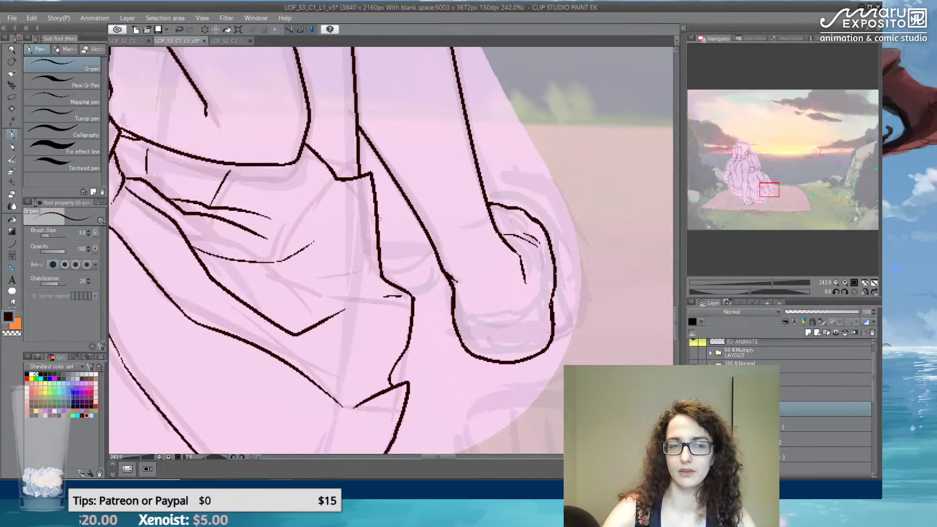
- Ink the short curved fold line between the man's forearm and the girl's waistband, undoing unwanted strokes, and select the whole canvas
scroll(372, 229, down, 2)
scroll(375, 231, down, 2)
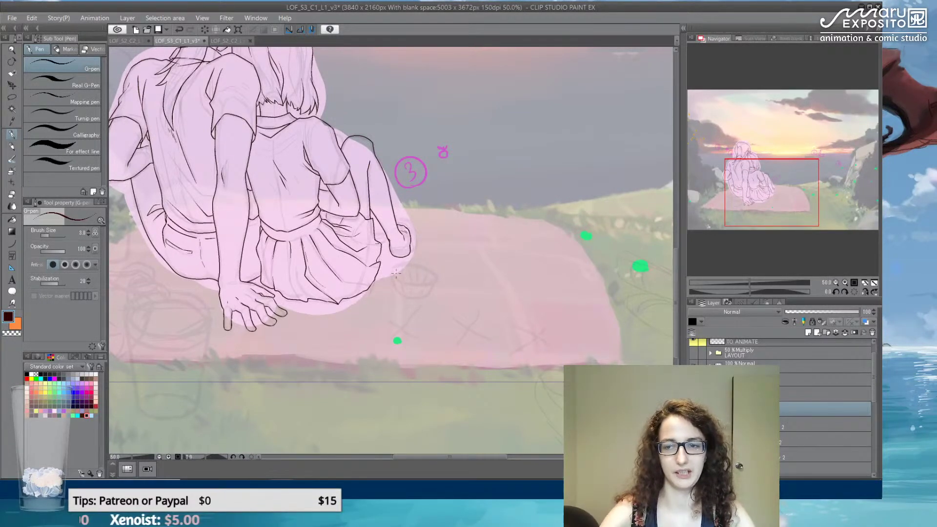
scroll(396, 273, down, 2)
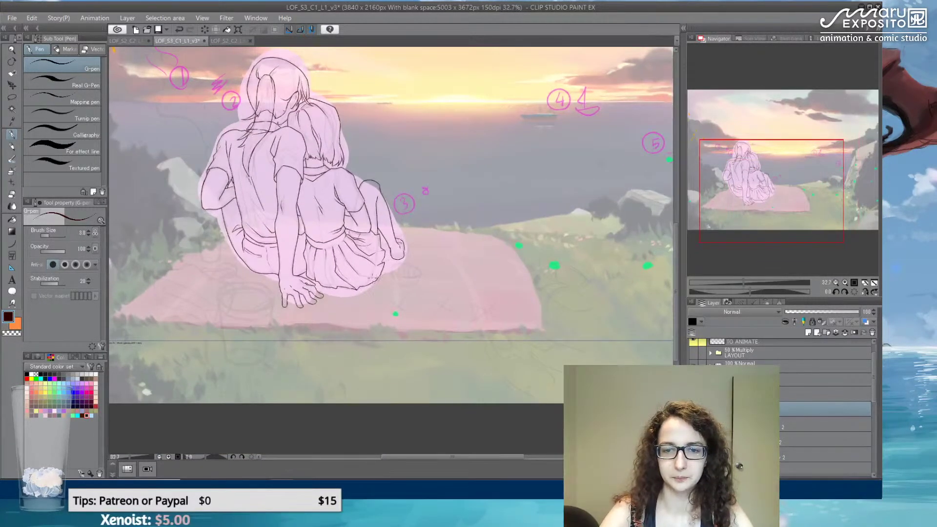
drag(436, 278, 461, 301)
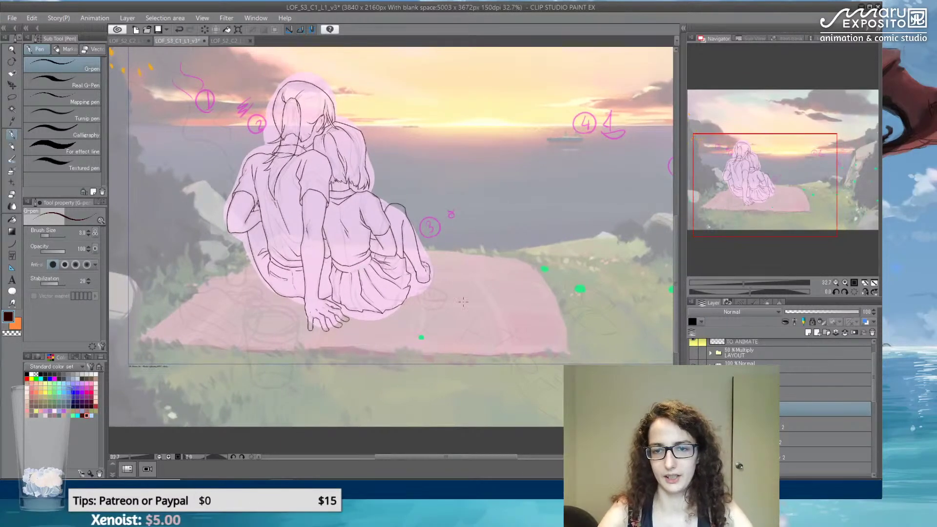
scroll(322, 253, up, 2)
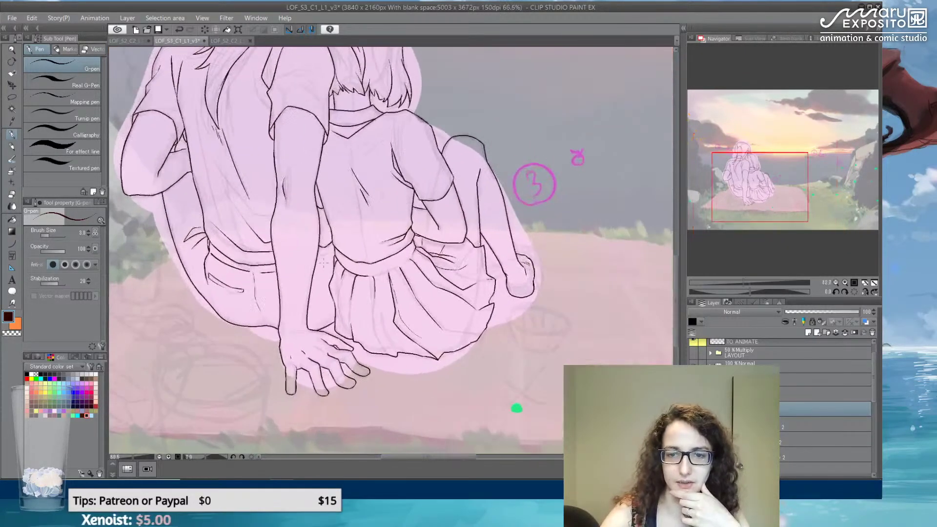
scroll(341, 233, up, 2)
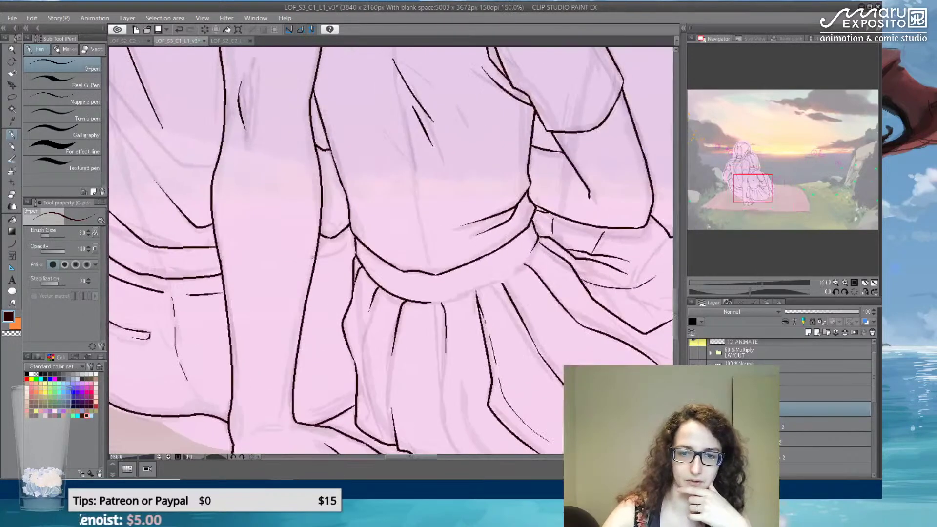
mouse_move(341, 246)
mouse_down()
mouse_move(463, 256)
mouse_move(441, 277)
mouse_up()
key(ctrl+z)
key(ctrl+z)
key(ctrl+a)
drag(453, 255, 445, 335)
drag(461, 247, 480, 260)
key(ctrl+z)
key(ctrl+z)
drag(450, 251, 479, 272)
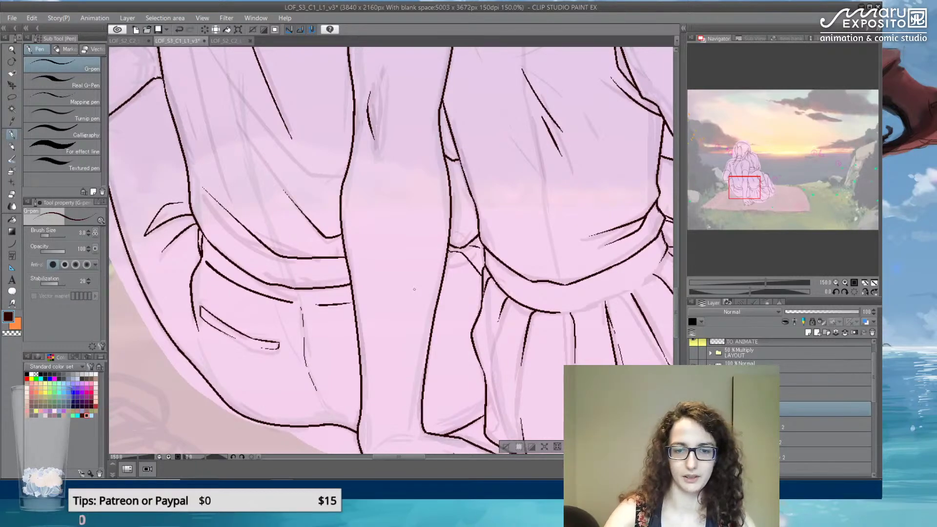
- Name the layer folder below the Animation: 2 folder Static elements
scroll(415, 289, down, 4)
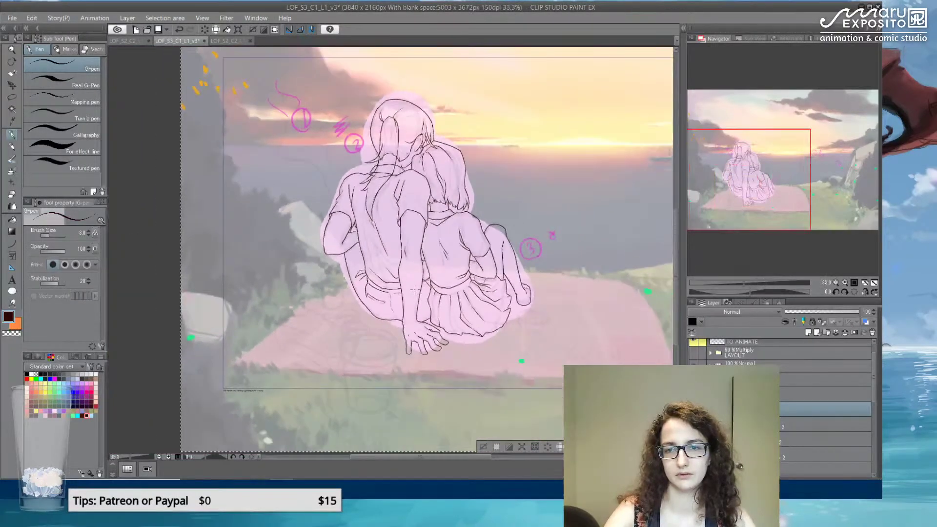
drag(483, 315, 380, 324)
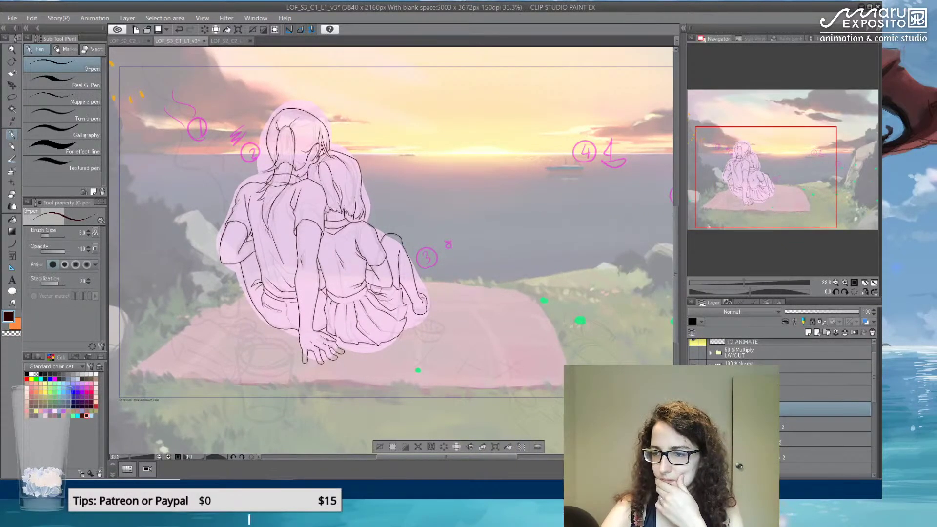
click(824, 378)
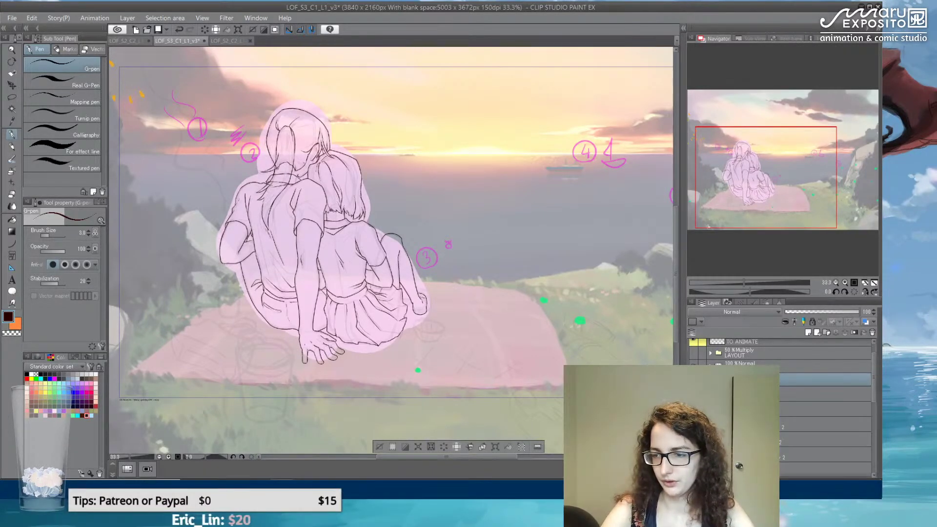
click(825, 408)
click(824, 379)
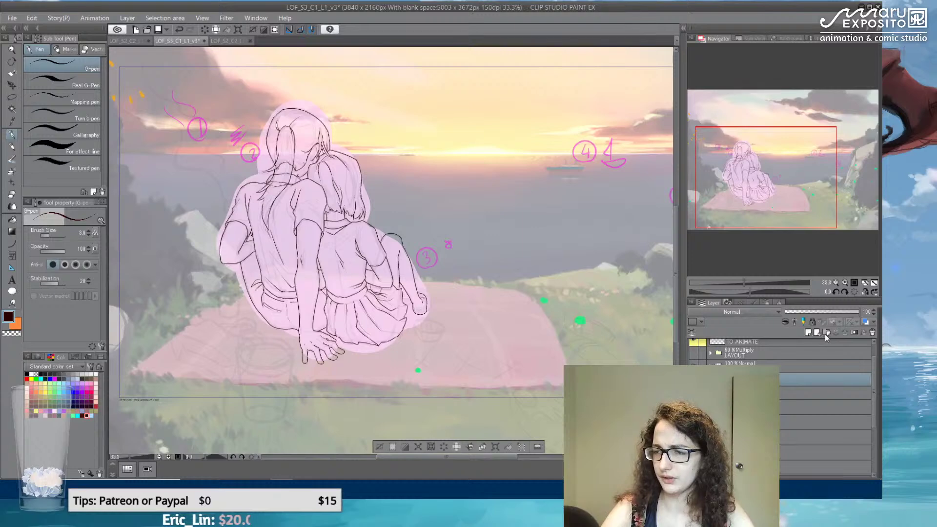
double_click(824, 380)
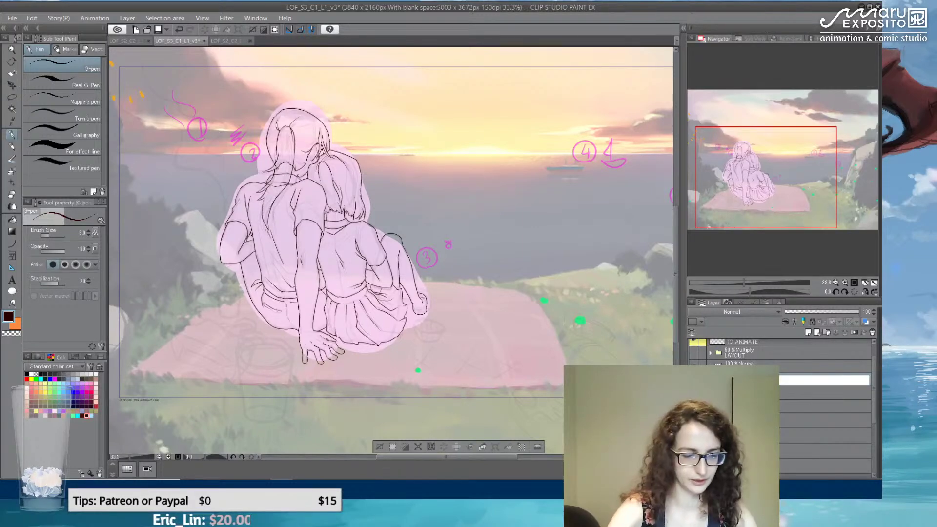
key(Escape)
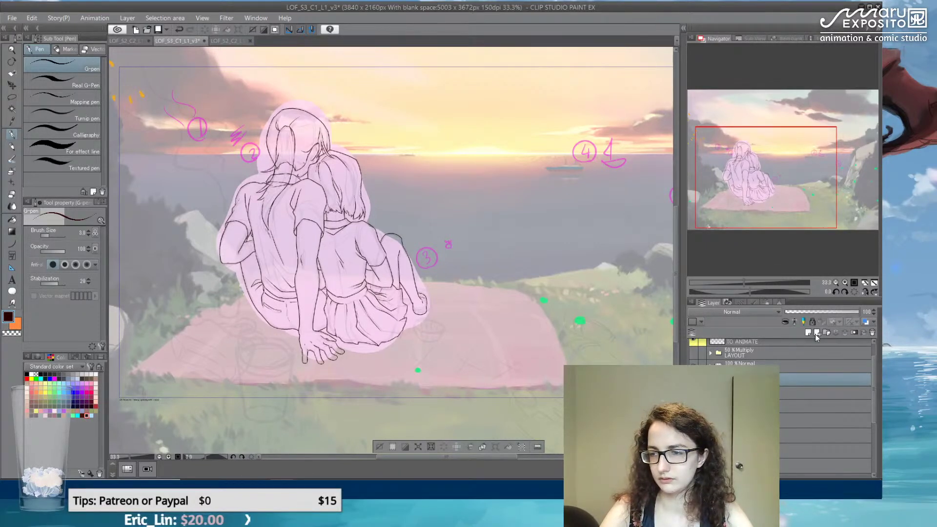
- Add a layer inside the Static elements folder and set its palette color to black
click(700, 322)
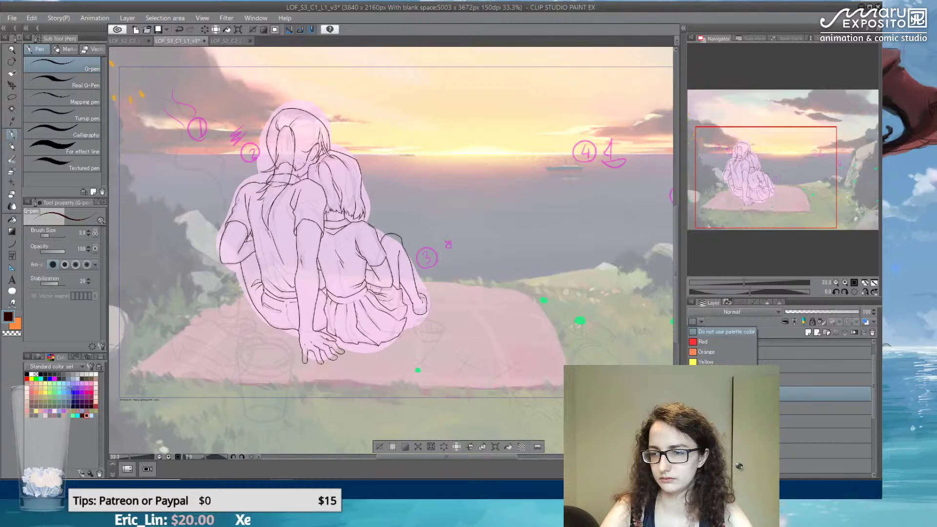
click(692, 322)
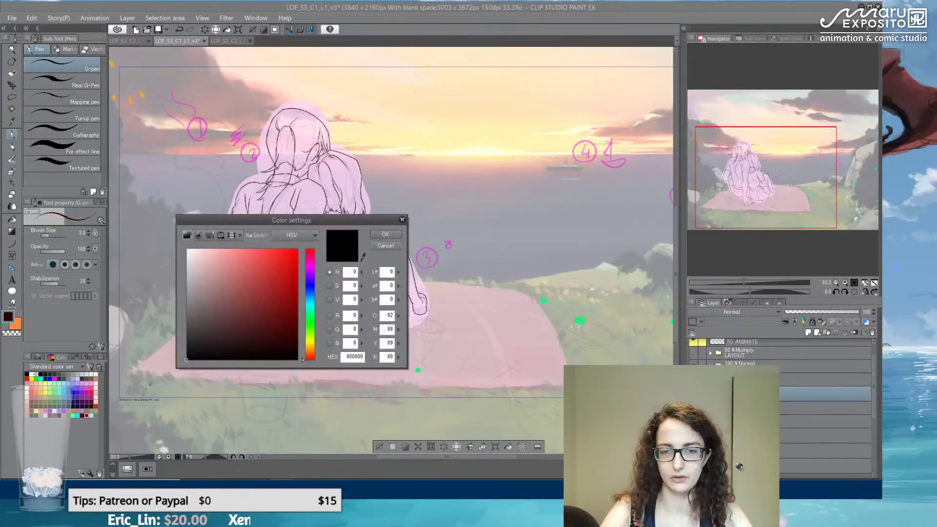
click(385, 234)
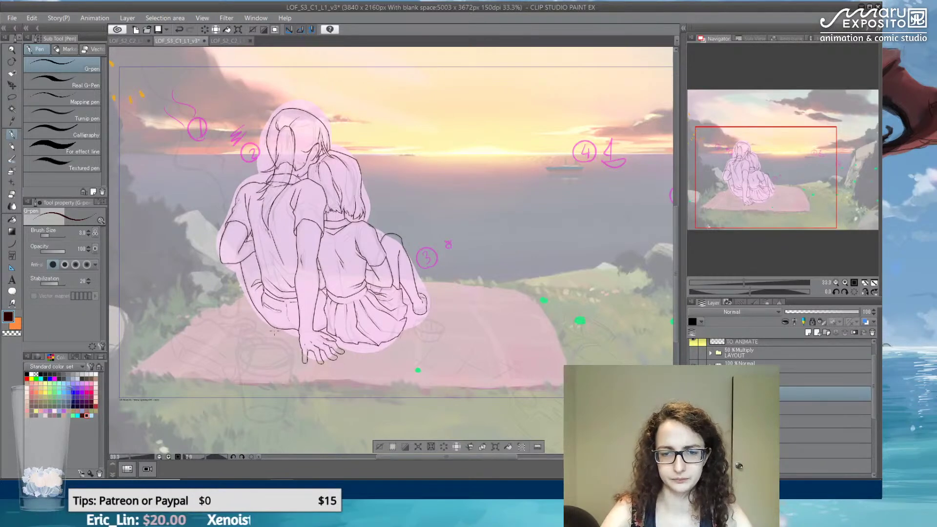
- Examine the couple's line art and the sketched blanket area, checking the file folder and the arm drawing in LOF_S2_C2_L1_v3
scroll(252, 295, up, 2)
scroll(251, 295, up, 1)
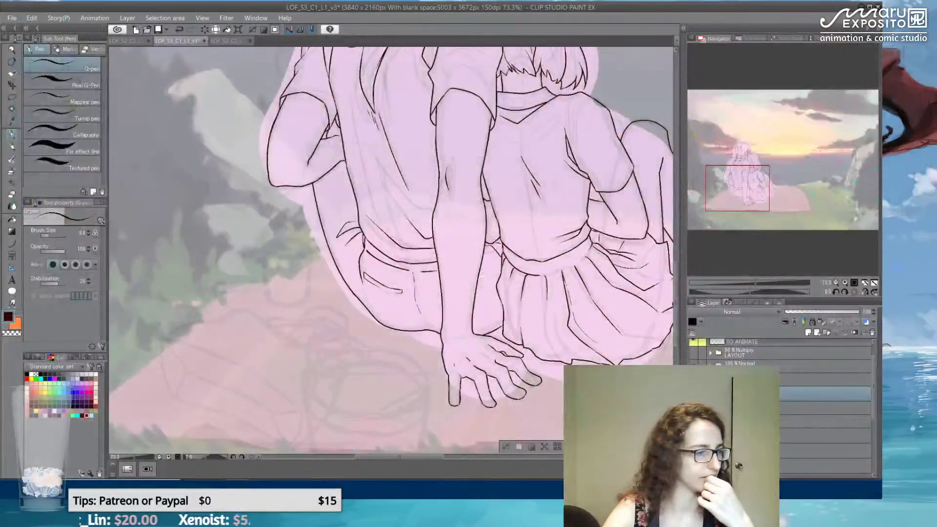
key(alt+Tab)
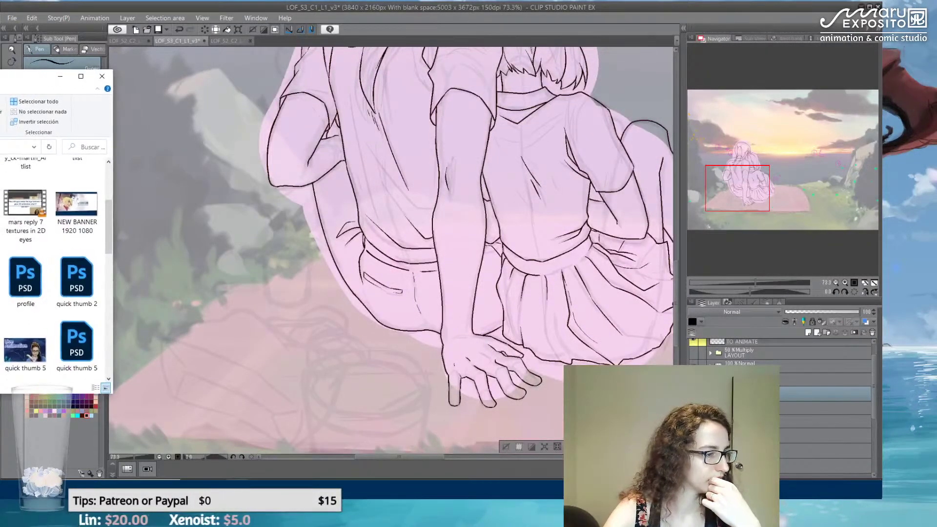
key(alt+Tab)
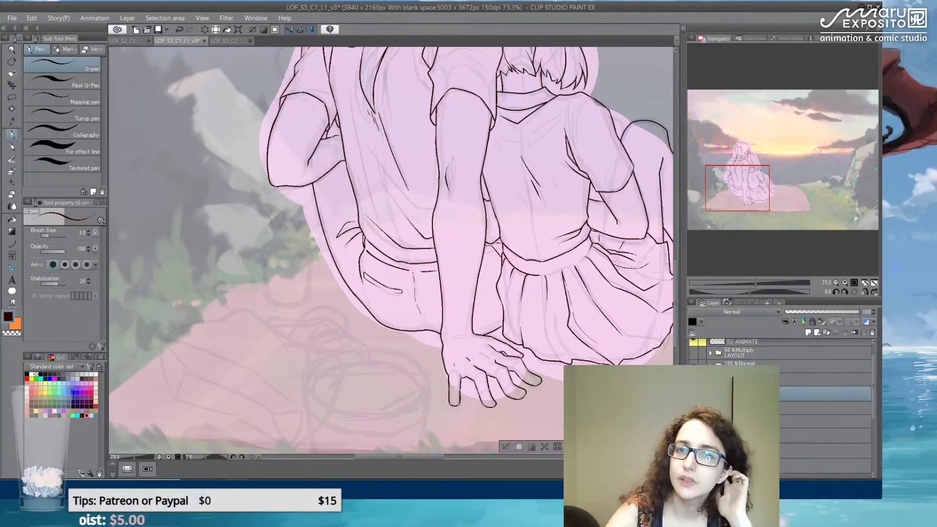
click(229, 41)
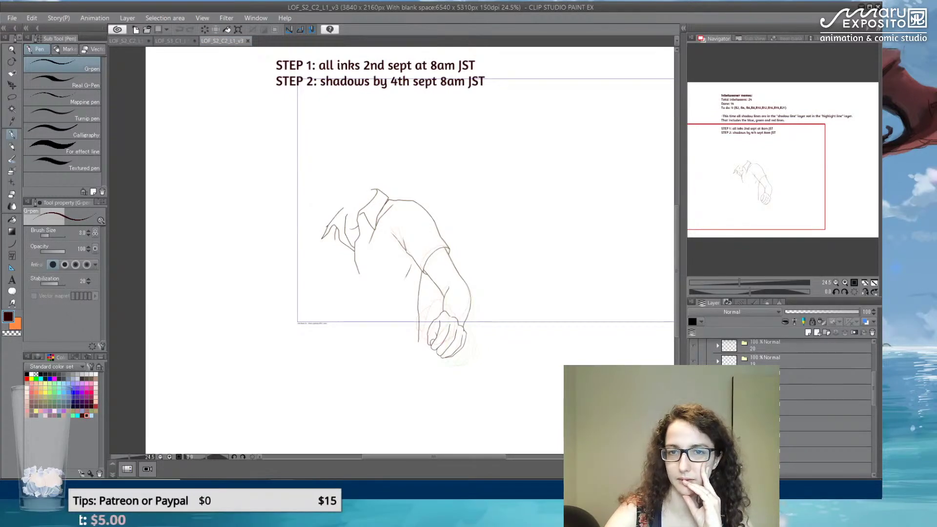
click(161, 40)
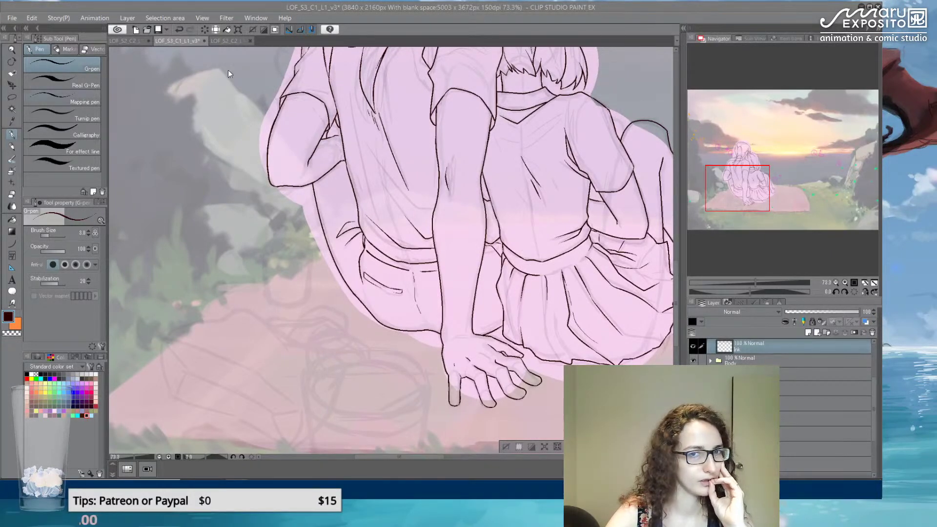
scroll(390, 253, down, 4)
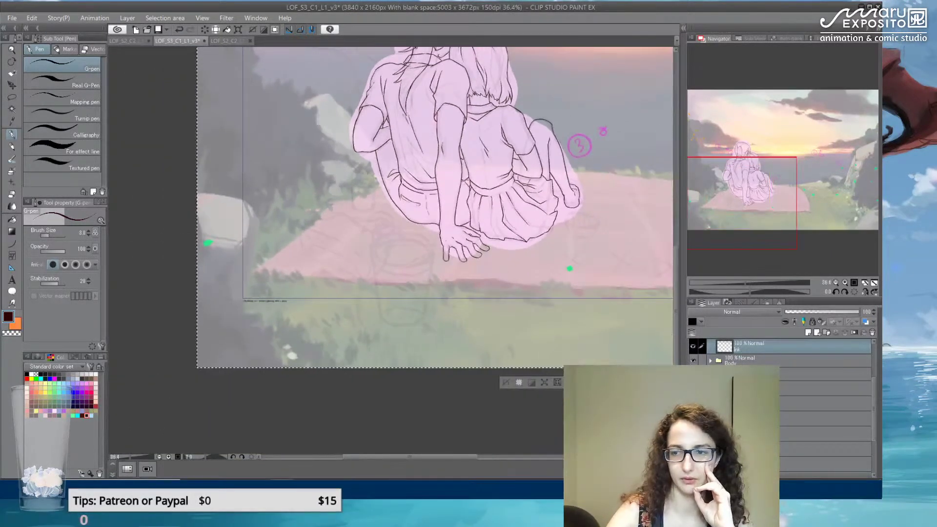
scroll(434, 244, up, 3)
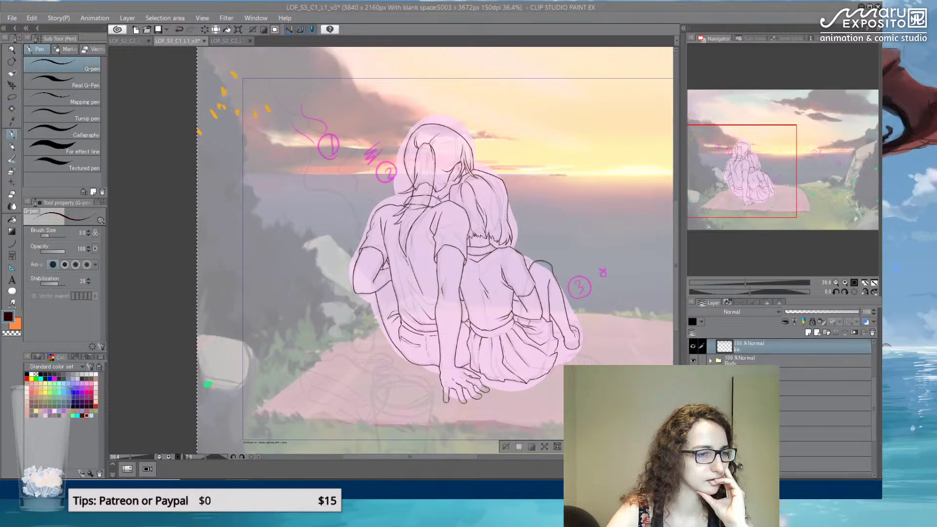
- Place LOF_S2_C2_L1_v2 in a narrow pane beside the sunset scene as reference, framed on its woven basket
key(ctrl+shift+Tab)
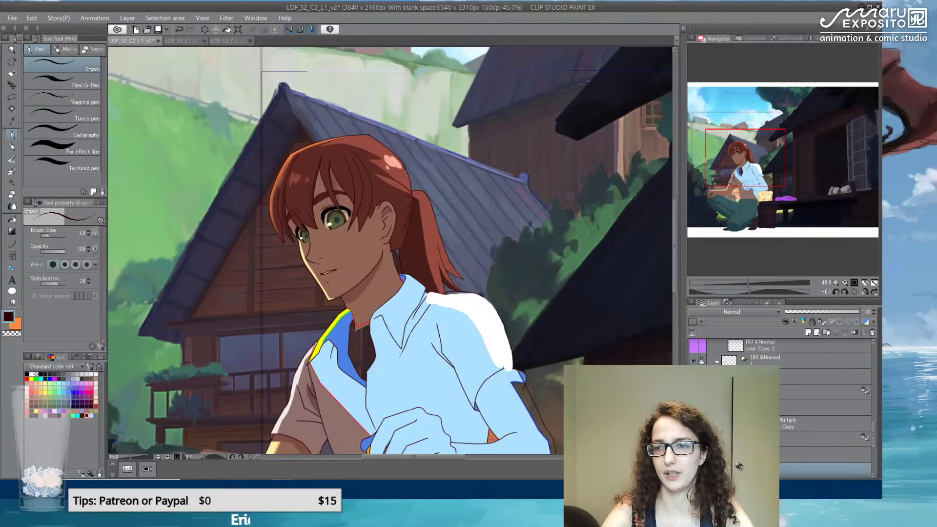
scroll(672, 250, down, 5)
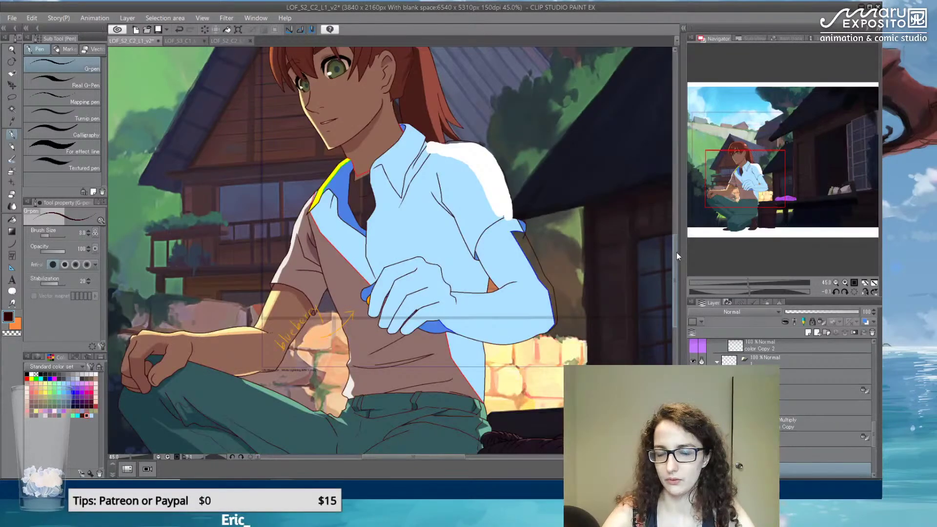
scroll(676, 250, down, 7)
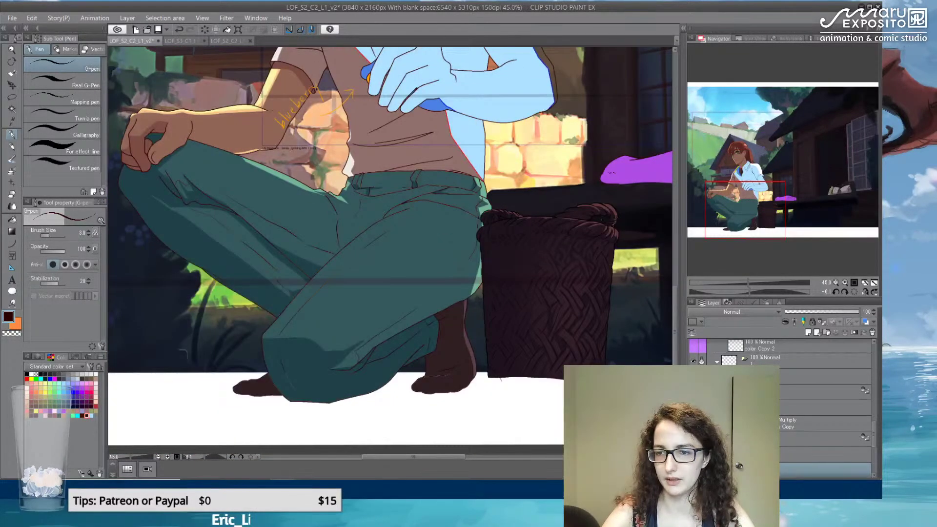
drag(143, 43, 107, 78)
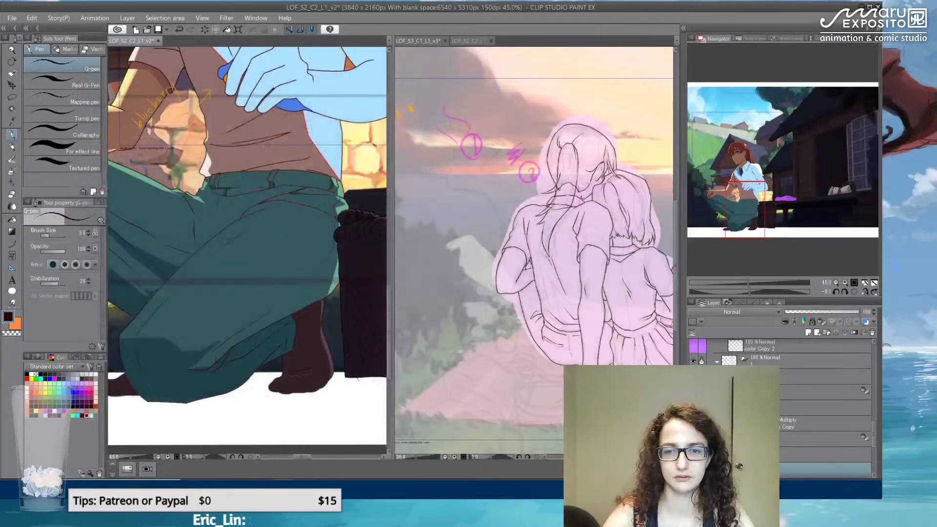
scroll(309, 254, right, 5)
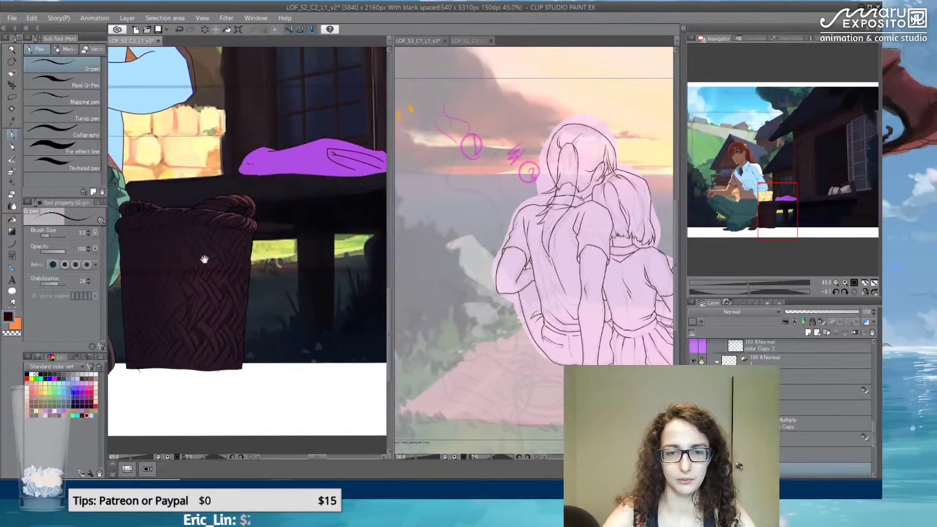
scroll(224, 259, up, 4)
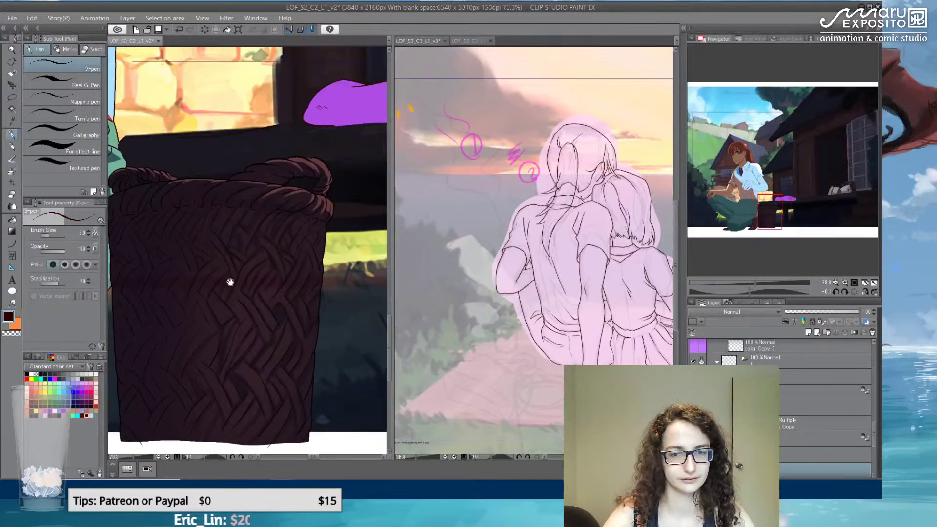
scroll(238, 279, down, 4)
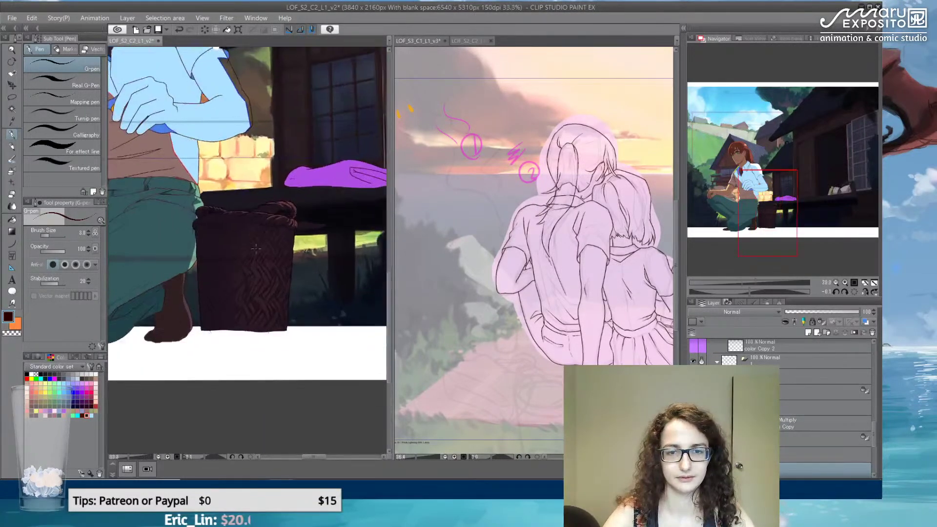
drag(224, 260, 200, 272)
drag(395, 262, 251, 269)
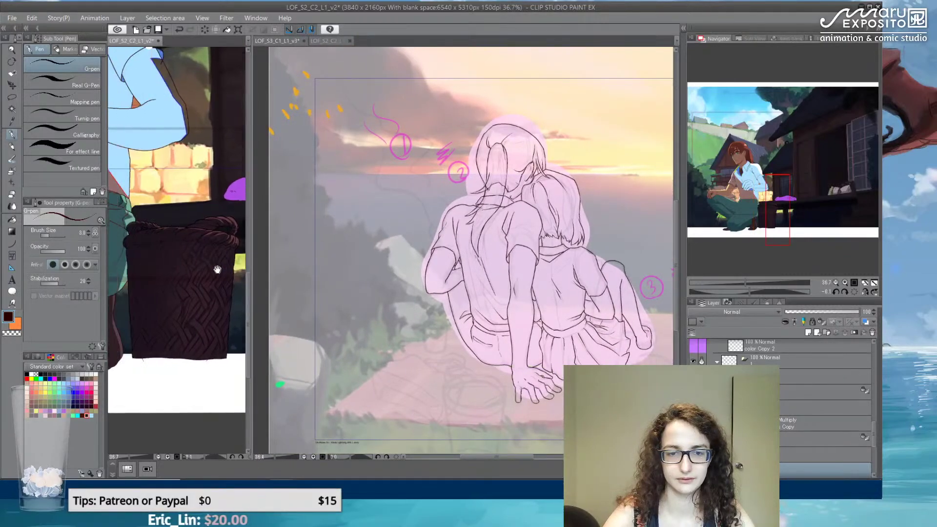
- Ink the first curved rope strands of the sketched basket's rim in black beside the man's hand, undoing unwanted strokes
click(332, 207)
drag(465, 355, 342, 268)
scroll(343, 268, up, 4)
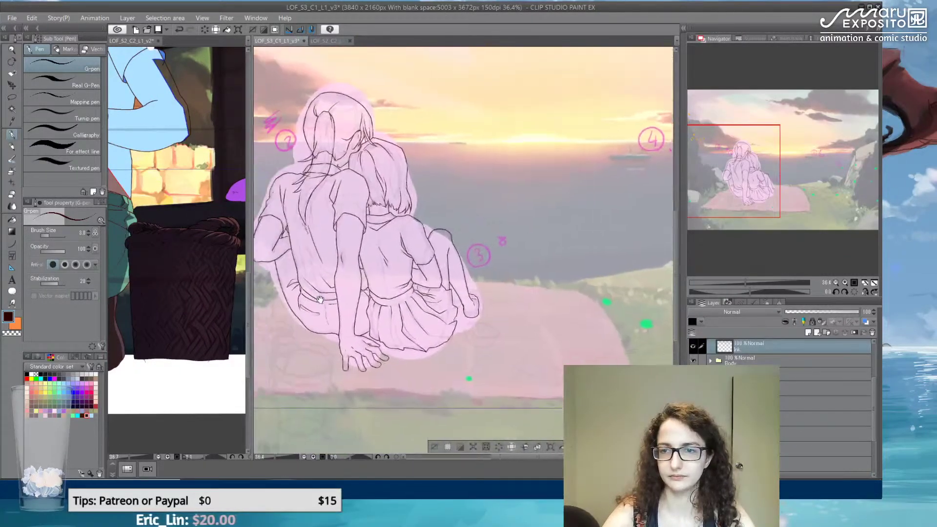
scroll(455, 284, up, 2)
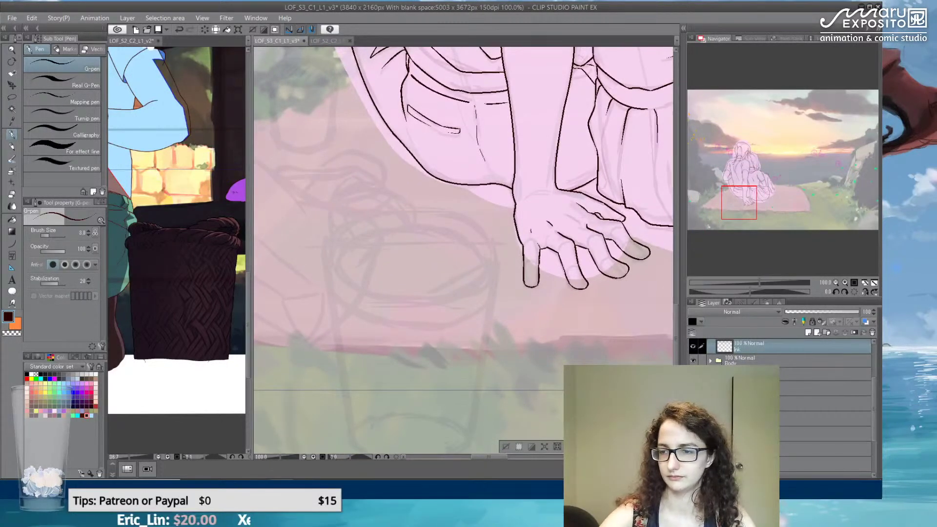
drag(874, 414, 874, 404)
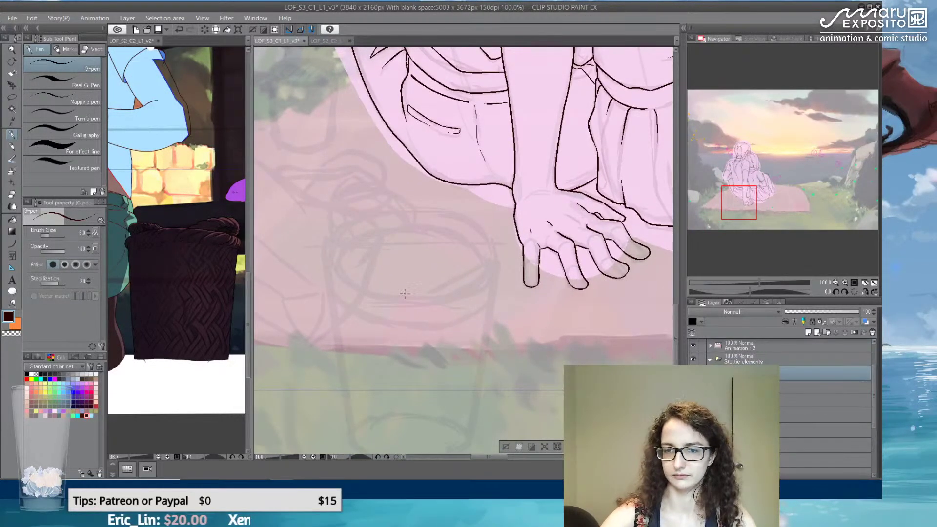
scroll(407, 293, up, 2)
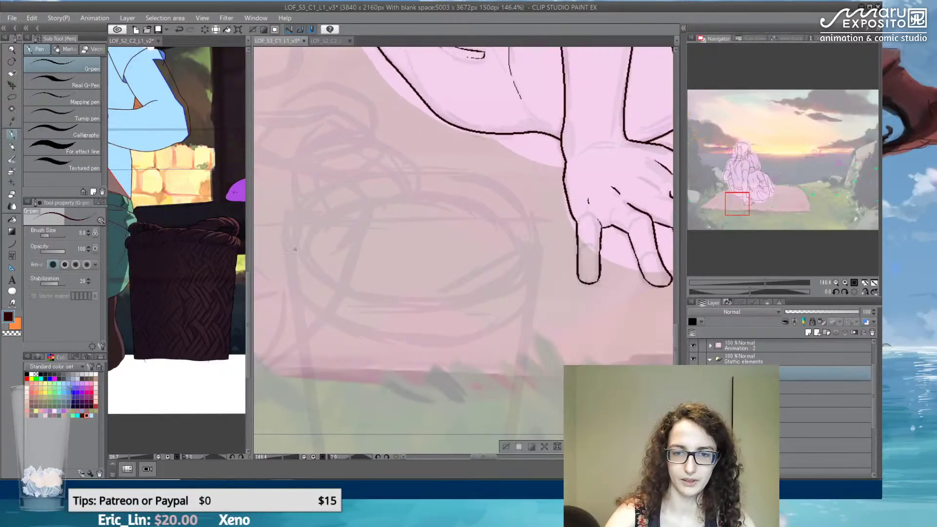
click(28, 374)
mouse_move(286, 243)
mouse_down()
mouse_move(308, 254)
mouse_move(320, 299)
mouse_move(364, 294)
mouse_move(371, 316)
mouse_move(354, 325)
mouse_up()
drag(389, 294, 404, 300)
key(ctrl+z)
key(ctrl+z)
drag(344, 329, 423, 304)
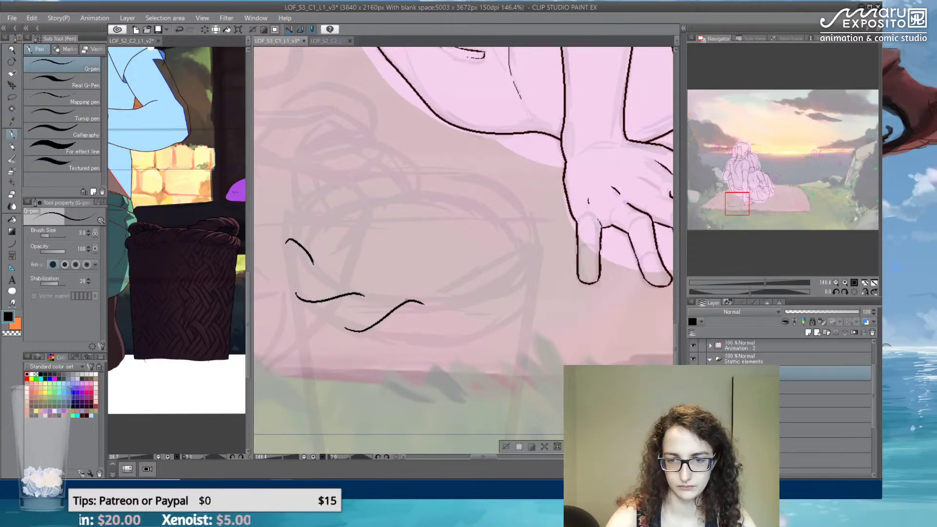
- Fill the left half of the basket rim with twisted rope strands and extend its lower edge to the middle
mouse_move(425, 305)
mouse_down()
mouse_move(382, 336)
mouse_move(394, 325)
mouse_move(390, 300)
mouse_move(339, 325)
mouse_move(325, 318)
mouse_move(344, 318)
mouse_move(371, 296)
mouse_move(330, 313)
mouse_up()
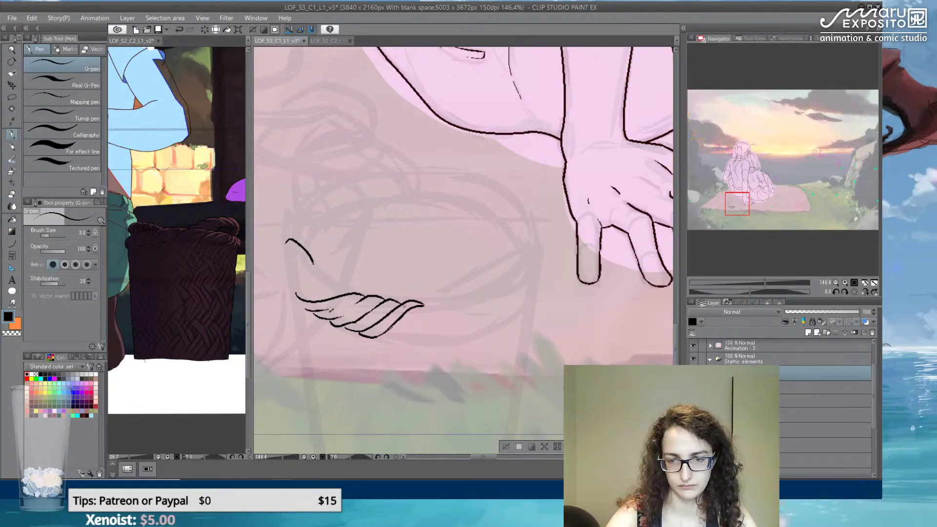
drag(387, 331, 417, 335)
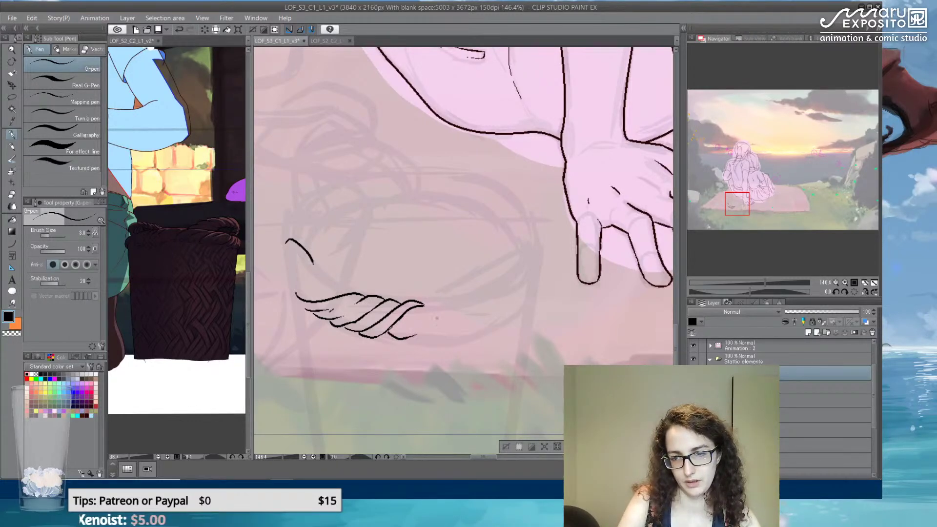
mouse_move(431, 304)
mouse_down()
mouse_move(413, 322)
mouse_move(436, 338)
mouse_up()
drag(442, 303, 452, 307)
- Ink the twisted rope section rising to the right end of the basket rim, undoing unwanted strokes, and check it in the whole scene
mouse_move(432, 338)
mouse_down()
mouse_move(463, 309)
mouse_move(458, 322)
mouse_move(462, 299)
mouse_move(444, 324)
mouse_move(434, 296)
mouse_move(474, 296)
mouse_move(465, 297)
mouse_move(515, 266)
mouse_move(517, 279)
mouse_up()
key(ctrl+z)
key(e)
click(13, 135)
mouse_move(502, 256)
mouse_down()
mouse_move(525, 272)
mouse_move(523, 251)
mouse_move(530, 262)
mouse_move(510, 250)
mouse_move(517, 244)
mouse_move(532, 264)
mouse_move(509, 277)
mouse_move(492, 264)
mouse_move(458, 273)
mouse_move(493, 280)
mouse_move(502, 294)
mouse_move(511, 282)
mouse_move(492, 296)
mouse_move(448, 279)
mouse_move(440, 290)
mouse_up()
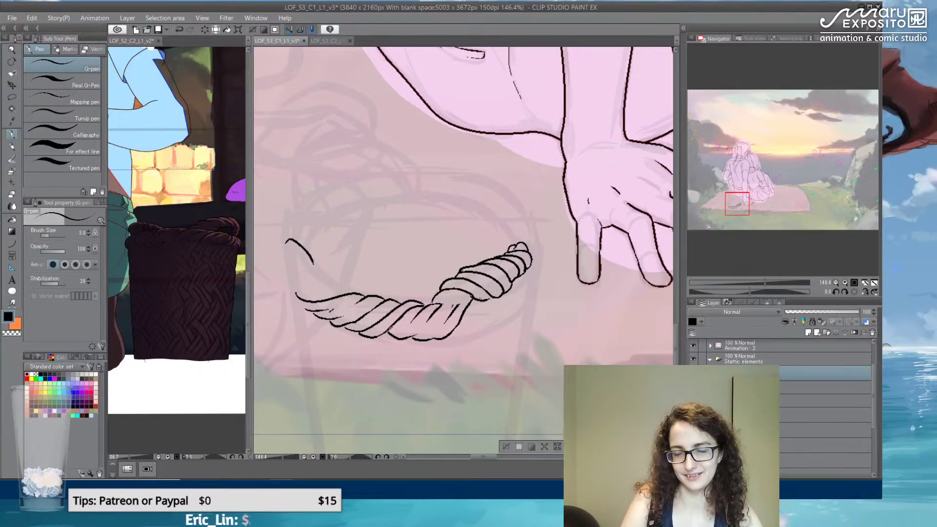
key(ctrl+z)
drag(471, 295, 496, 299)
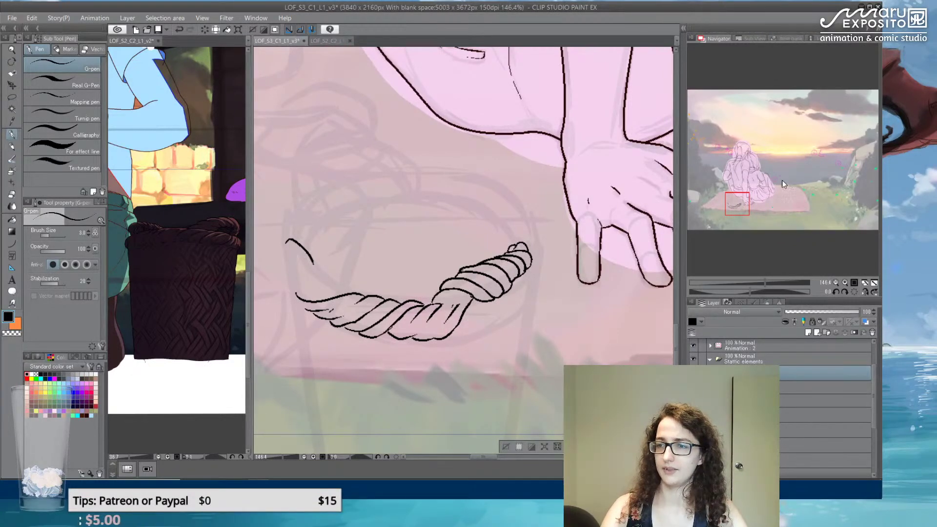
scroll(532, 183, down, 8)
scroll(532, 183, down, 2)
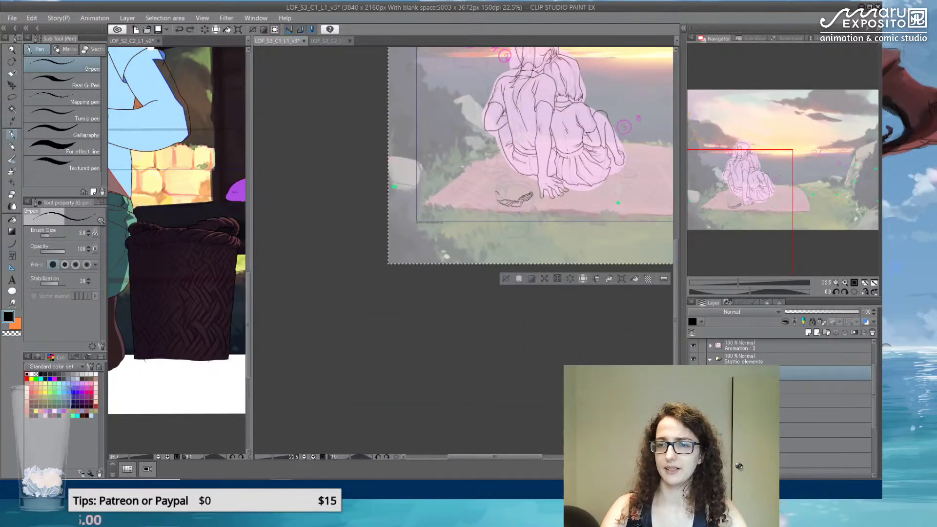
drag(532, 183, 454, 287)
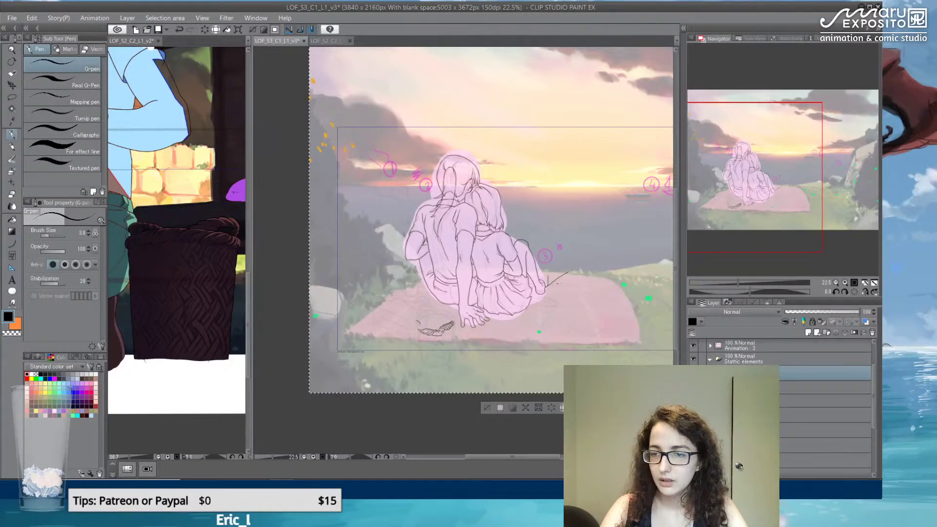
- Complete the small arrow mark beside the woman's feet and ink the rope strands continuing the basket rim's front lower edge
mouse_move(564, 269)
mouse_down()
mouse_move(550, 283)
mouse_move(558, 283)
mouse_up()
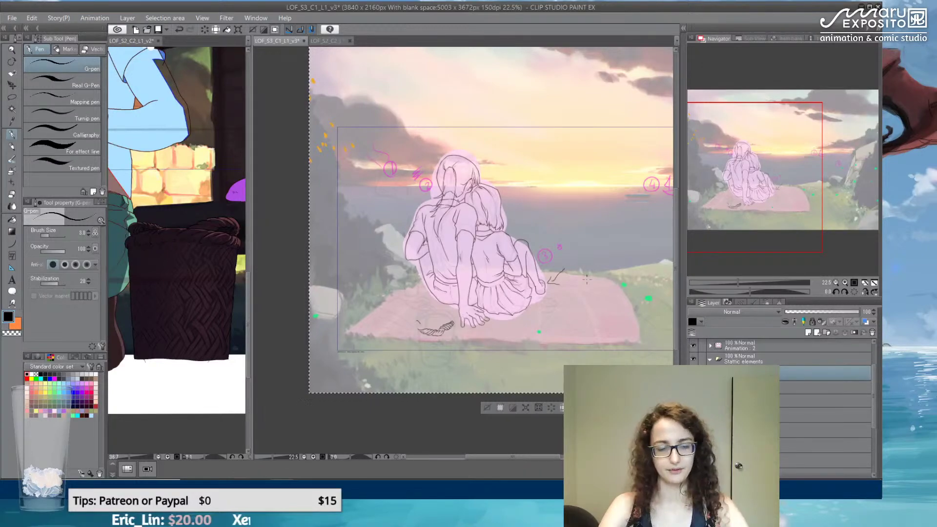
scroll(447, 333, up, 10)
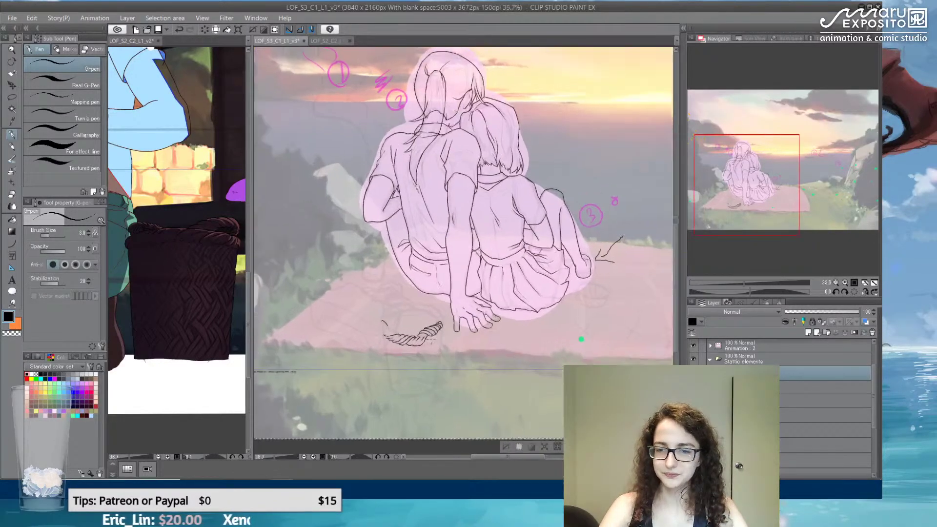
scroll(416, 340, up, 3)
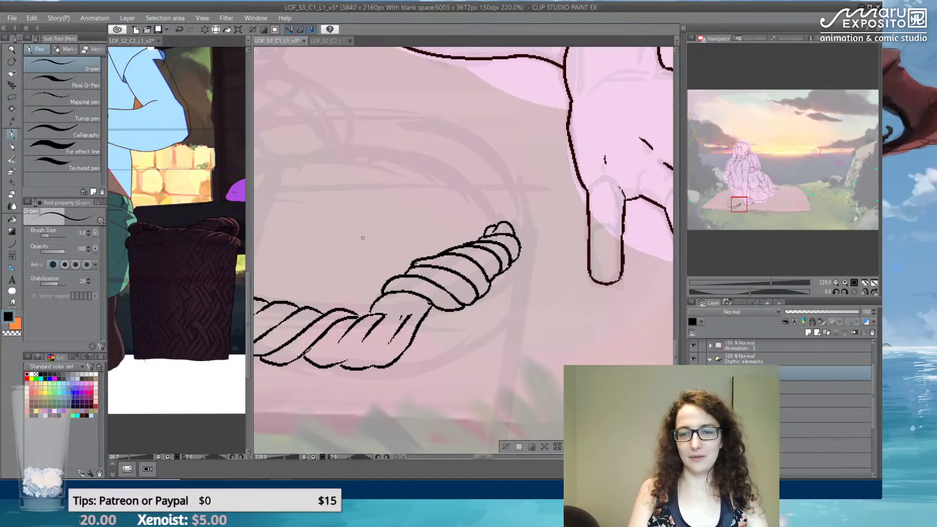
key(e)
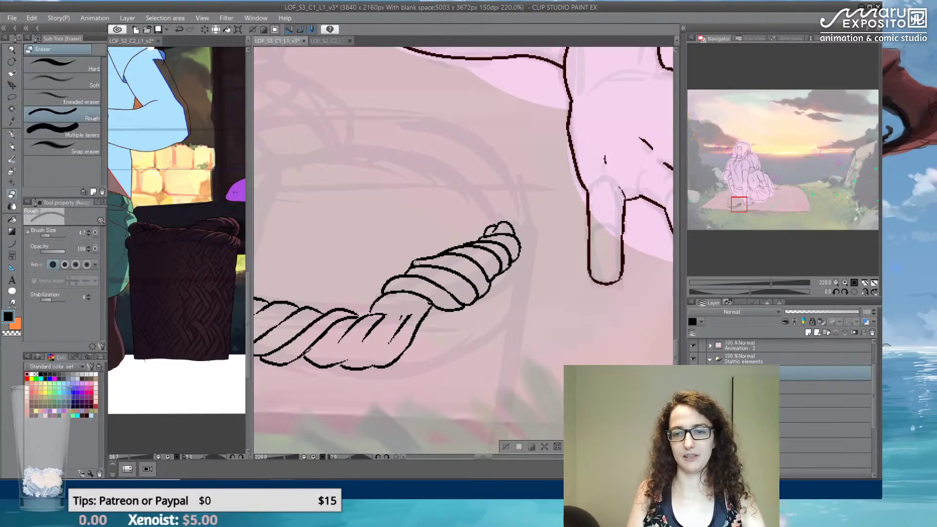
key(p)
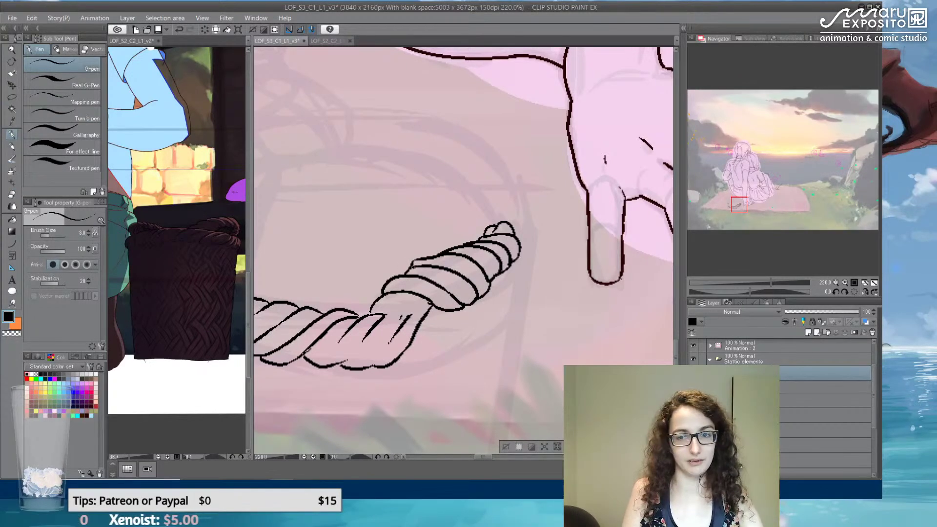
mouse_move(369, 315)
mouse_down()
mouse_move(432, 305)
mouse_move(390, 312)
mouse_move(419, 310)
mouse_up()
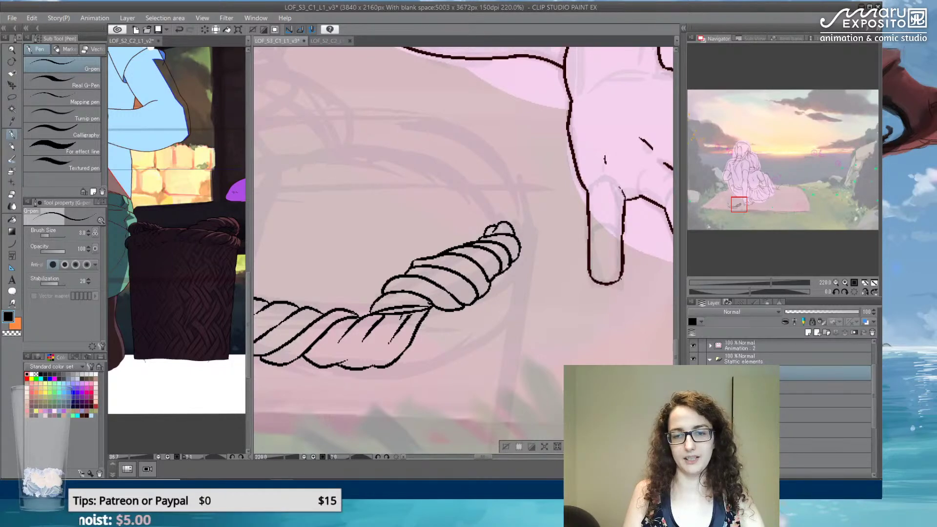
drag(405, 360, 449, 323)
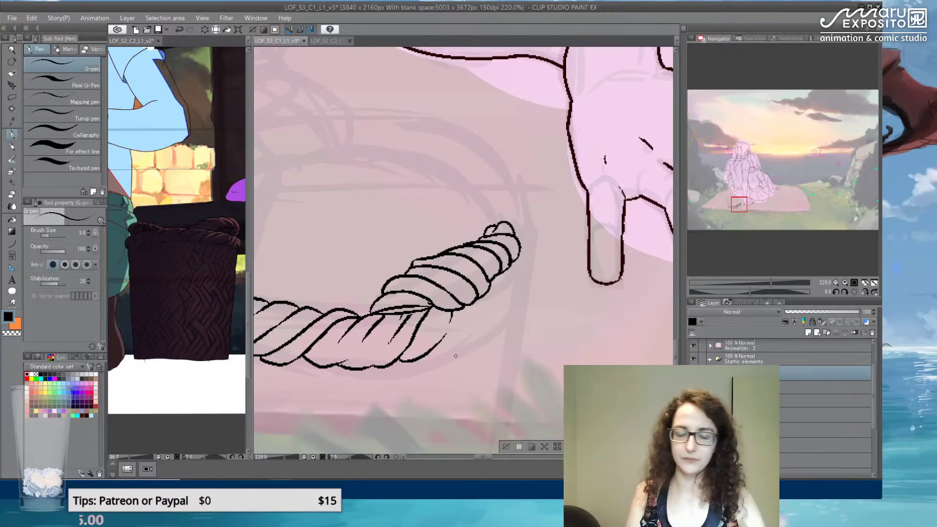
drag(426, 358, 456, 340)
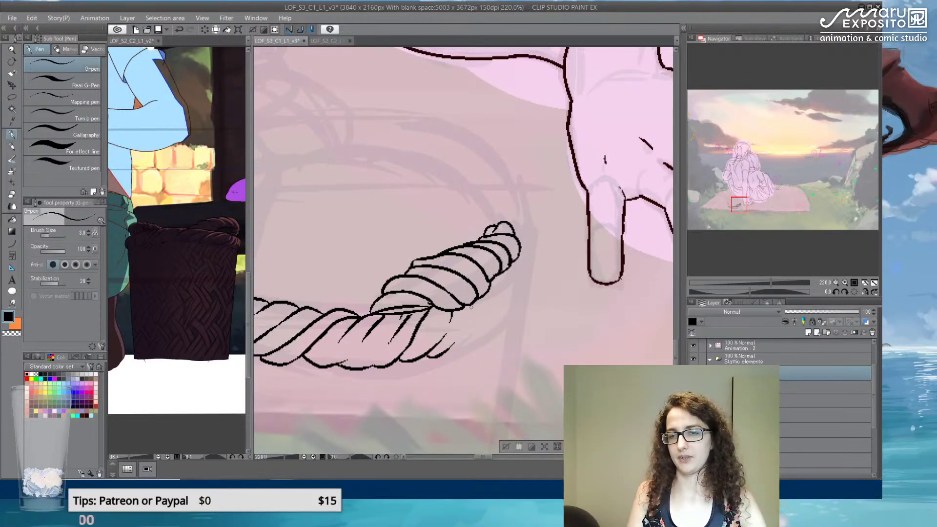
- Ink the outer rope strands around the rim's right end up to its curled tip, undoing unwanted strokes
drag(469, 305, 462, 324)
mouse_move(488, 291)
mouse_down()
mouse_move(469, 341)
mouse_move(477, 333)
mouse_move(456, 347)
mouse_move(504, 314)
mouse_up()
key(ctrl+z)
key(ctrl+z)
mouse_move(503, 272)
mouse_down()
mouse_move(505, 291)
mouse_move(520, 273)
mouse_move(516, 310)
mouse_move(515, 289)
mouse_move(537, 247)
mouse_up()
mouse_move(504, 220)
mouse_down()
mouse_move(516, 202)
mouse_move(529, 262)
mouse_move(535, 219)
mouse_move(498, 178)
mouse_move(489, 191)
mouse_move(532, 241)
mouse_move(516, 265)
mouse_move(525, 284)
mouse_move(526, 247)
mouse_up()
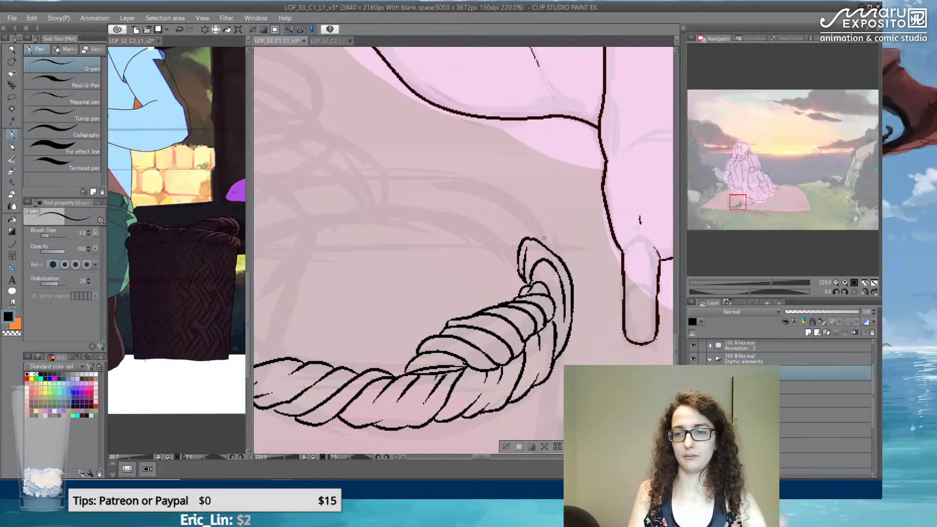
- Ink the top and right half of the twisted rope handle looping above the back of the basket rim
mouse_move(434, 209)
mouse_down()
mouse_move(579, 209)
mouse_move(525, 192)
mouse_move(465, 191)
mouse_up()
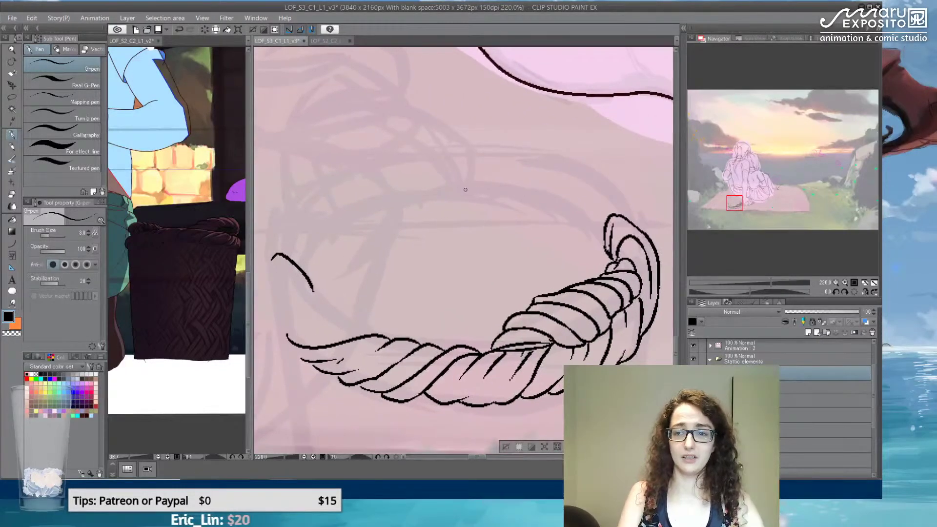
drag(324, 138, 373, 92)
mouse_move(343, 127)
mouse_down()
mouse_move(373, 95)
mouse_move(400, 100)
mouse_up()
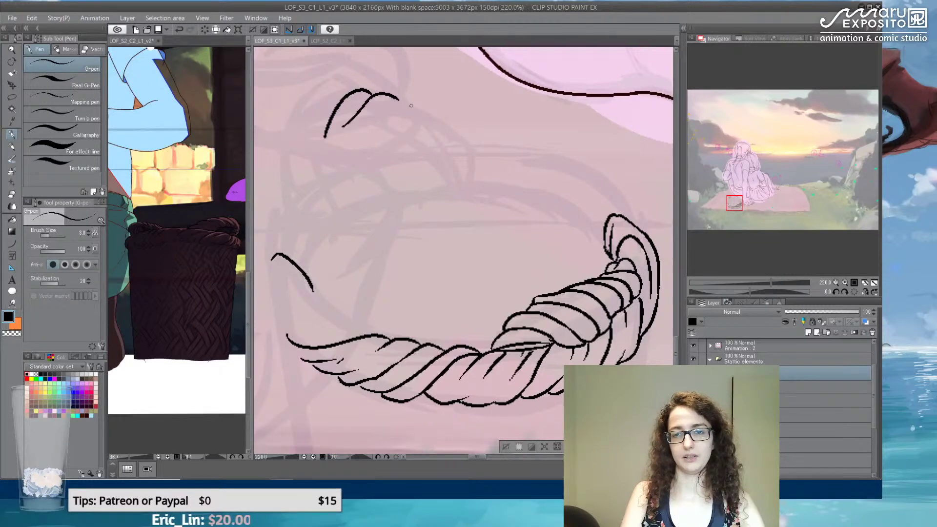
mouse_move(342, 128)
mouse_down()
mouse_move(334, 133)
mouse_move(383, 111)
mouse_move(396, 118)
mouse_move(421, 100)
mouse_move(424, 139)
mouse_move(465, 145)
mouse_up()
mouse_move(428, 119)
mouse_down()
mouse_move(459, 128)
mouse_move(441, 108)
mouse_move(412, 111)
mouse_move(445, 156)
mouse_move(467, 164)
mouse_move(450, 191)
mouse_move(477, 179)
mouse_move(467, 188)
mouse_up()
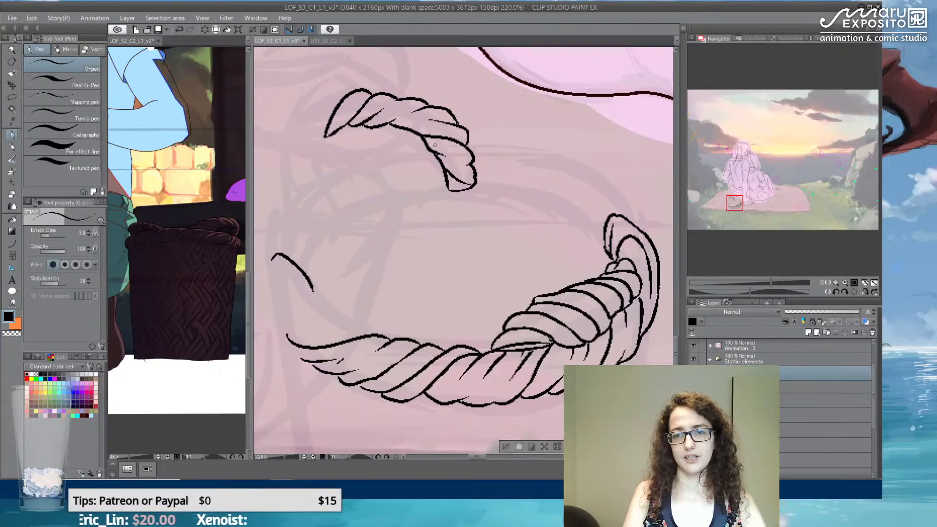
- Ink the left half of the rope handle with twisted strands and close its rounded lower end
drag(325, 135, 322, 147)
mouse_move(339, 94)
mouse_down()
mouse_move(316, 111)
mouse_move(300, 147)
mouse_move(323, 150)
mouse_move(321, 167)
mouse_move(300, 132)
mouse_move(308, 172)
mouse_move(287, 161)
mouse_move(332, 197)
mouse_move(322, 147)
mouse_move(341, 199)
mouse_move(306, 208)
mouse_move(341, 220)
mouse_up()
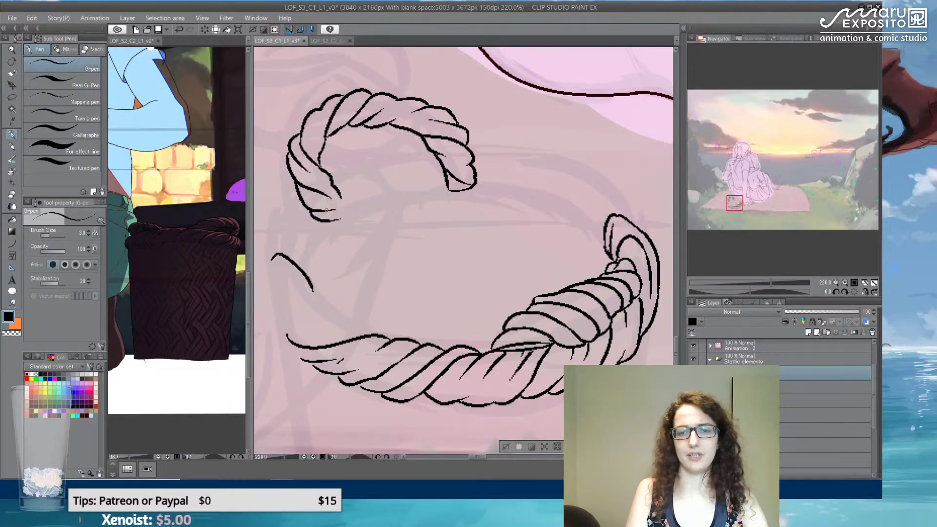
mouse_move(336, 198)
mouse_down()
mouse_move(355, 209)
mouse_move(326, 197)
mouse_move(357, 218)
mouse_up()
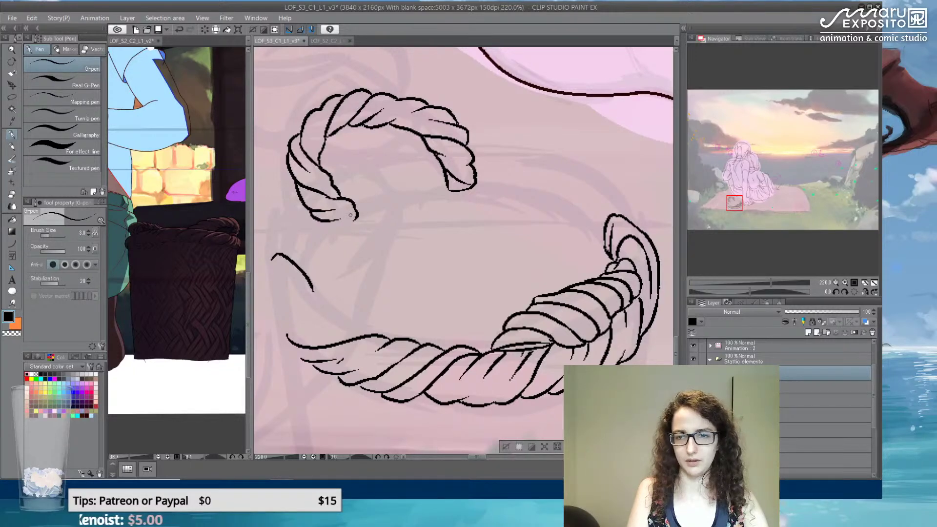
drag(320, 222, 328, 228)
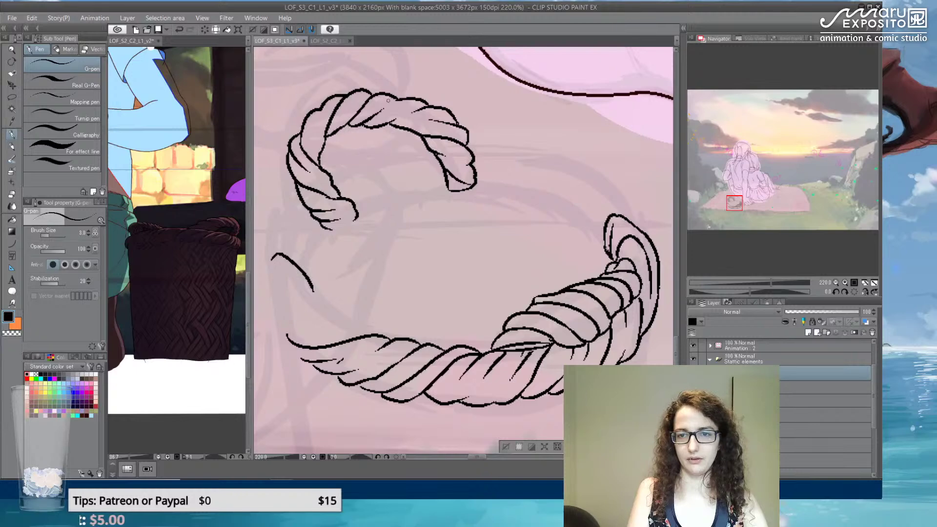
mouse_move(328, 233)
mouse_down()
mouse_move(354, 224)
mouse_move(343, 229)
mouse_up()
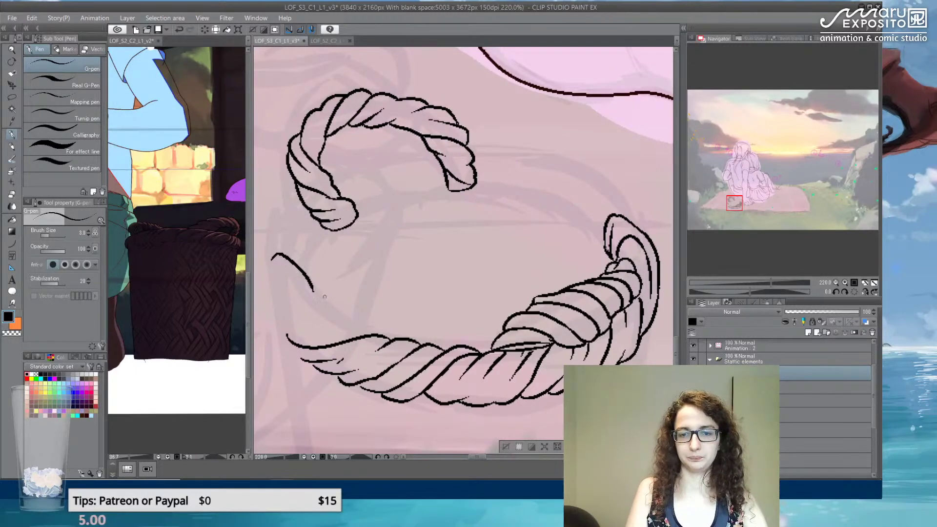
mouse_move(325, 302)
mouse_down()
mouse_move(270, 266)
mouse_move(289, 319)
mouse_up()
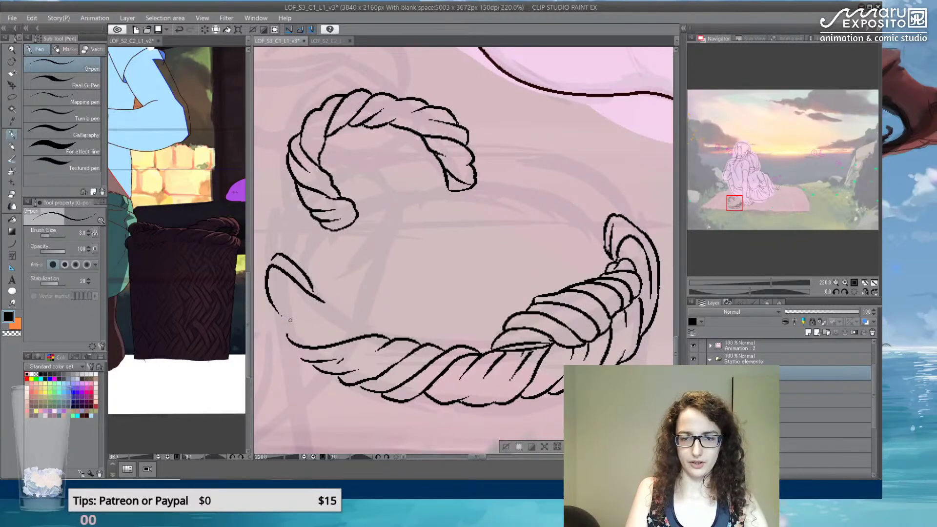
key(ctrl+z)
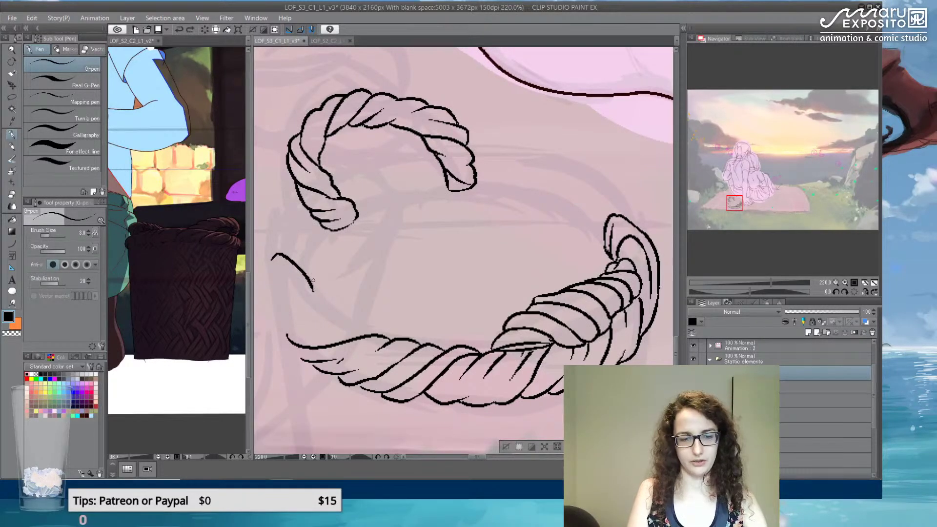
key(e)
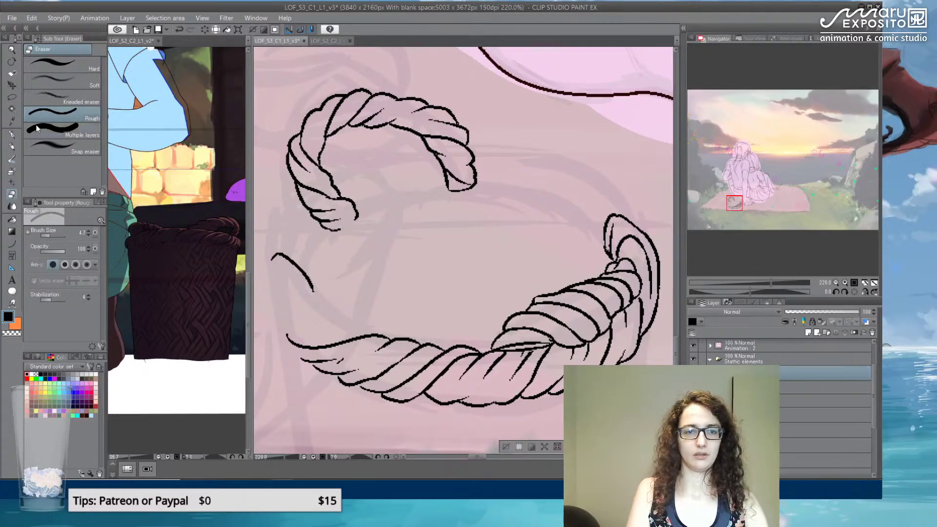
click(11, 134)
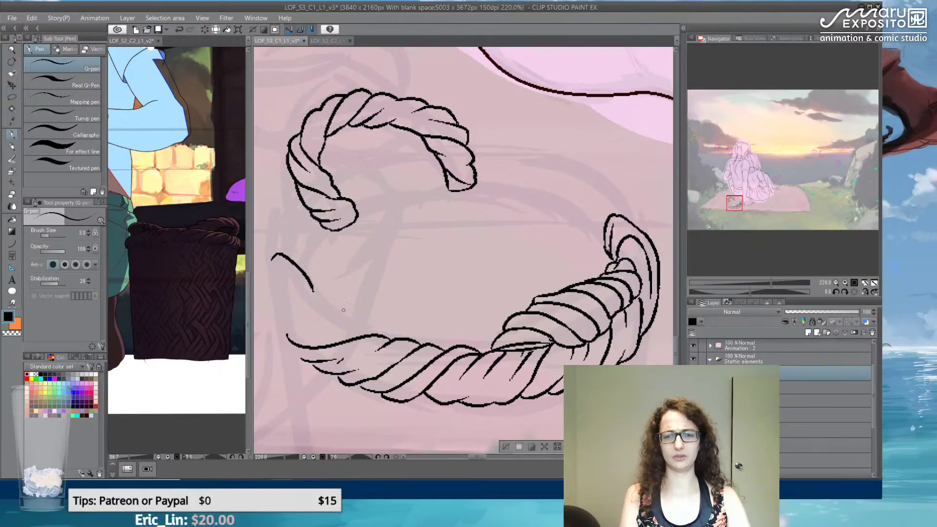
mouse_move(372, 336)
mouse_down()
mouse_move(289, 301)
mouse_move(283, 260)
mouse_move(289, 266)
mouse_move(272, 257)
mouse_move(311, 297)
mouse_move(281, 247)
mouse_move(294, 263)
mouse_move(287, 299)
mouse_move(268, 288)
mouse_move(321, 340)
mouse_up()
key(ctrl+z)
- Erase the stray curve at the left of the rim and ink the rope's tapered left end
key(e)
key(p)
drag(276, 320, 281, 310)
drag(296, 350, 309, 364)
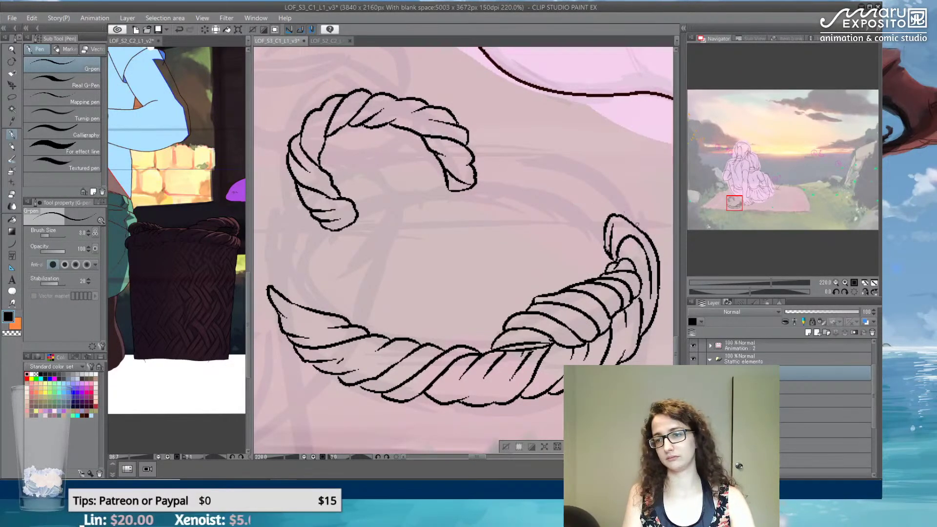
- Ink the twisted strands along the rim's back right side and place spaced strand strokes behind the handle
mouse_move(648, 236)
mouse_down()
mouse_move(625, 202)
mouse_move(612, 197)
mouse_move(599, 214)
mouse_move(604, 172)
mouse_move(553, 161)
mouse_up()
mouse_move(576, 218)
mouse_down()
mouse_move(565, 187)
mouse_move(588, 226)
mouse_up()
drag(273, 274, 332, 312)
drag(292, 198, 304, 234)
drag(363, 158, 358, 198)
drag(416, 150, 418, 181)
mouse_move(509, 144)
mouse_down()
mouse_move(495, 151)
mouse_move(537, 195)
mouse_up()
mouse_move(566, 153)
mouse_down()
mouse_move(537, 144)
mouse_move(552, 198)
mouse_move(566, 203)
mouse_move(555, 198)
mouse_up()
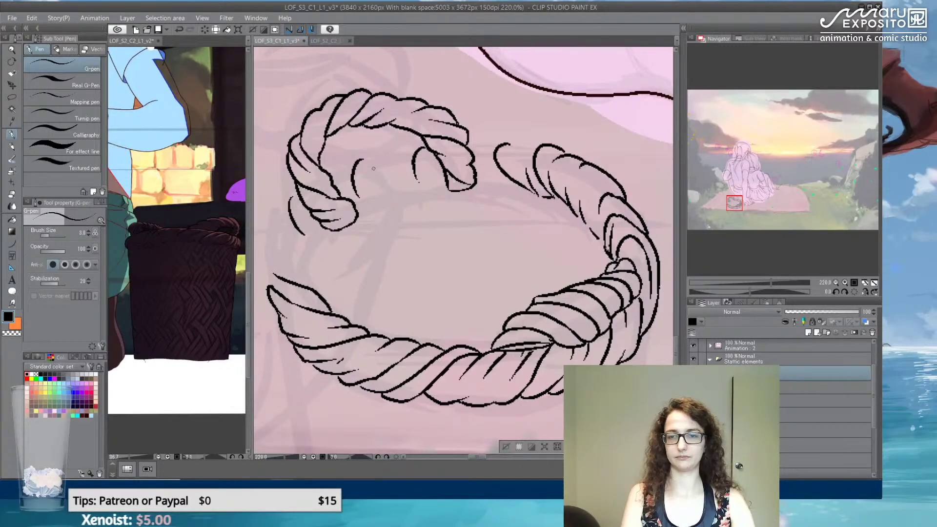
- Join the back of the rim with rope edges and dense strands seen through the handle loop, undoing an unwanted stroke
mouse_move(363, 159)
mouse_down()
mouse_move(396, 150)
mouse_move(396, 182)
mouse_up()
mouse_move(409, 145)
mouse_down()
mouse_move(405, 172)
mouse_move(428, 145)
mouse_move(484, 144)
mouse_move(486, 172)
mouse_move(518, 145)
mouse_move(570, 149)
mouse_up()
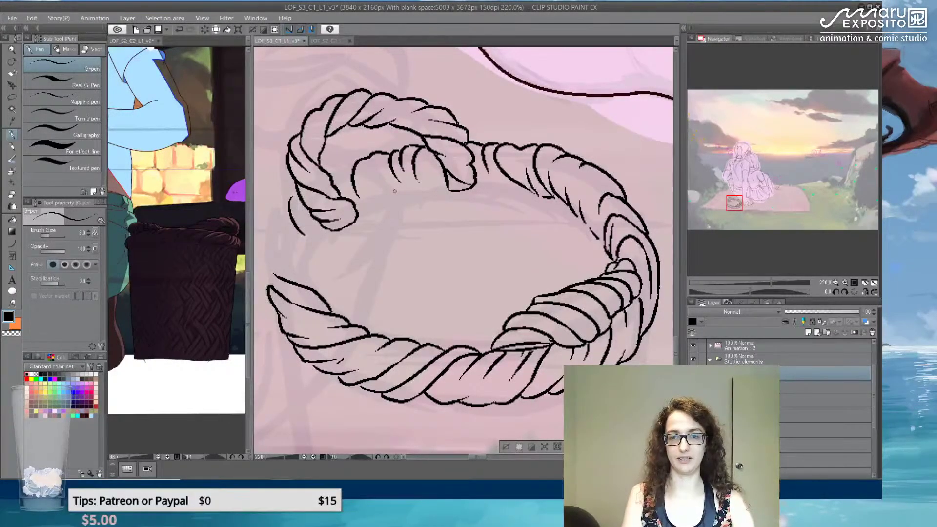
drag(386, 155, 397, 196)
key(ctrl+z)
mouse_move(390, 154)
mouse_down()
mouse_move(386, 181)
mouse_move(425, 194)
mouse_move(426, 171)
mouse_move(390, 201)
mouse_move(364, 187)
mouse_move(364, 171)
mouse_up()
drag(391, 200, 366, 210)
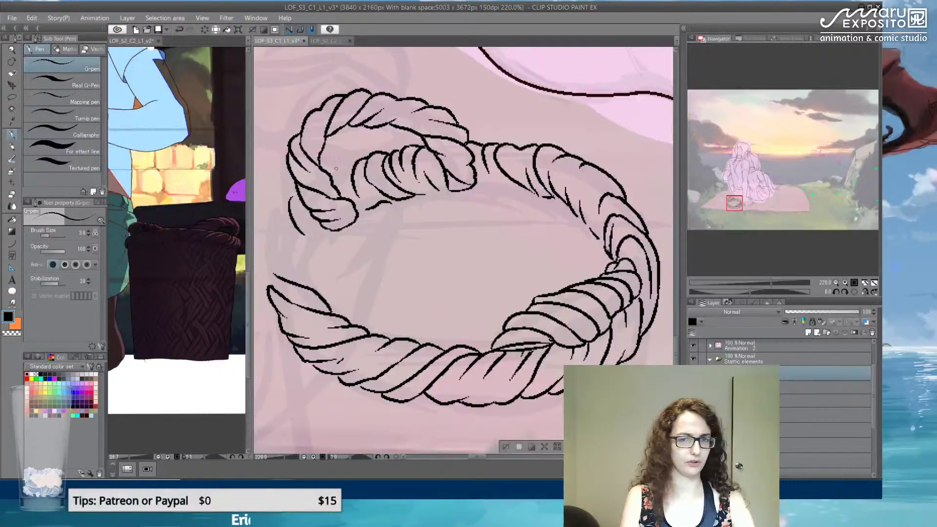
- Erase the stray stroke beside the handle and ink the rope strands that close the rim's left side
key(e)
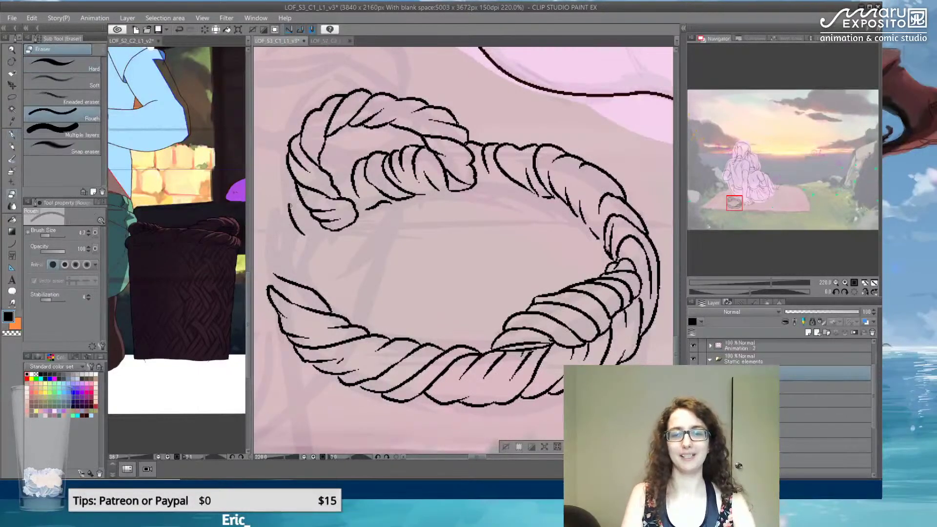
click(12, 134)
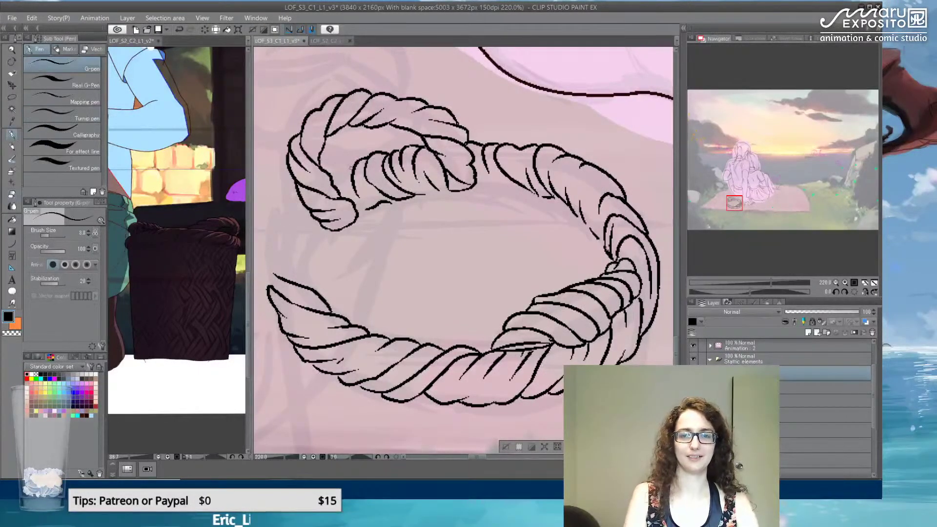
mouse_move(333, 168)
mouse_down()
mouse_move(348, 193)
mouse_move(357, 182)
mouse_move(337, 166)
mouse_move(348, 164)
mouse_move(345, 183)
mouse_move(302, 207)
mouse_move(329, 229)
mouse_up()
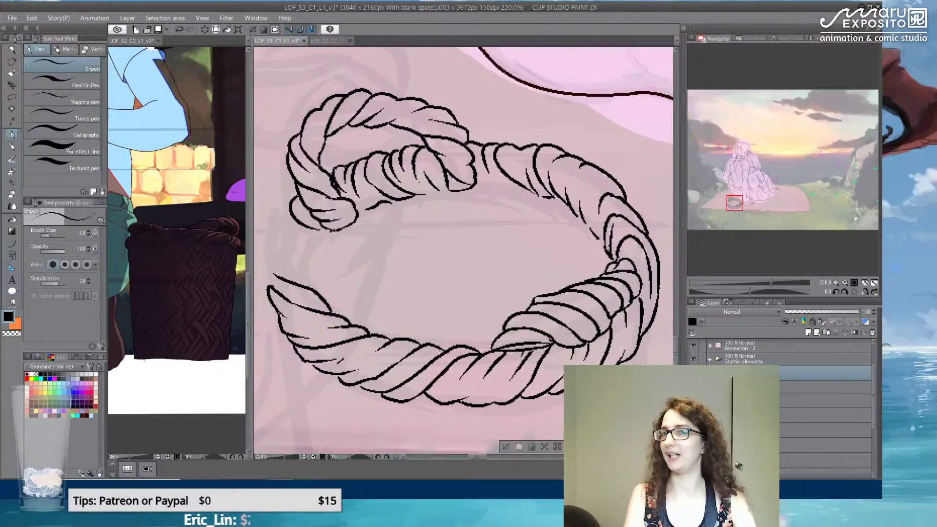
mouse_move(328, 231)
mouse_down()
mouse_move(293, 239)
mouse_move(276, 217)
mouse_move(316, 277)
mouse_up()
click(271, 248)
drag(272, 232, 323, 244)
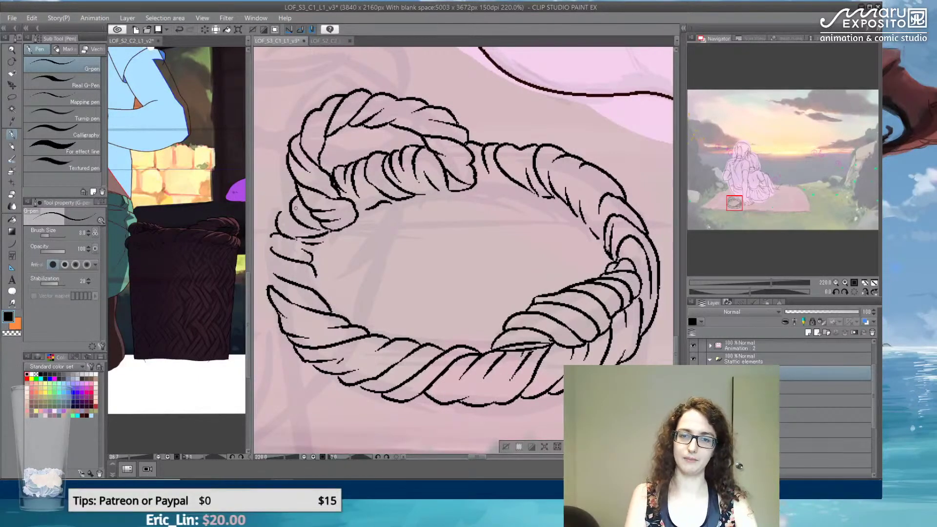
mouse_move(296, 198)
mouse_down()
mouse_move(269, 236)
mouse_move(279, 265)
mouse_move(271, 252)
mouse_move(268, 278)
mouse_move(317, 288)
mouse_move(265, 287)
mouse_up()
- Ink the basket's left side edge downward from the rim, redrawing it until the line fits the sketch
drag(443, 286, 512, 87)
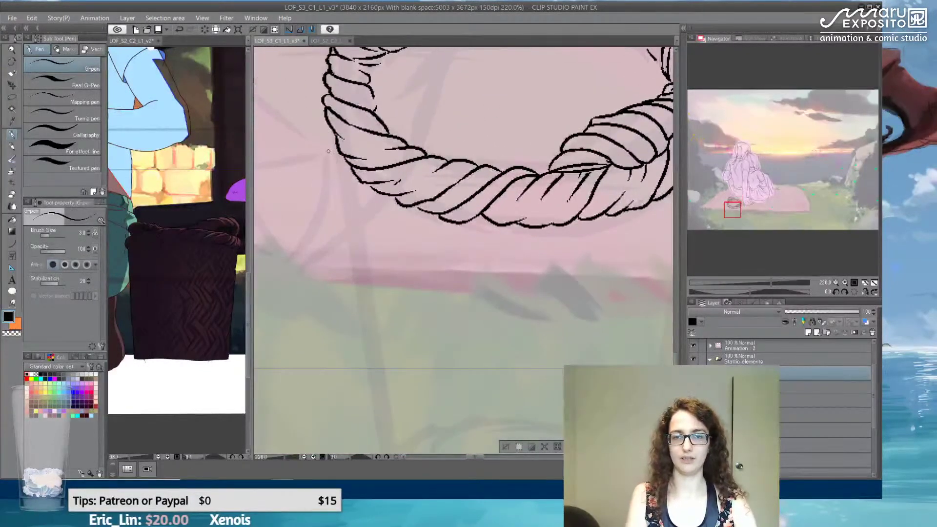
mouse_move(335, 149)
mouse_down()
mouse_move(363, 263)
mouse_move(369, 250)
mouse_move(351, 239)
mouse_move(351, 228)
mouse_move(363, 278)
mouse_up()
key(ctrl+z)
mouse_move(351, 224)
mouse_down()
mouse_move(364, 295)
mouse_move(329, 225)
mouse_move(352, 246)
mouse_move(365, 300)
mouse_up()
key(ctrl+z)
drag(347, 214, 376, 391)
- Ink the basket's right side edge and its rounded bottom edge, undoing unwanted bottom curves
drag(565, 259, 441, 284)
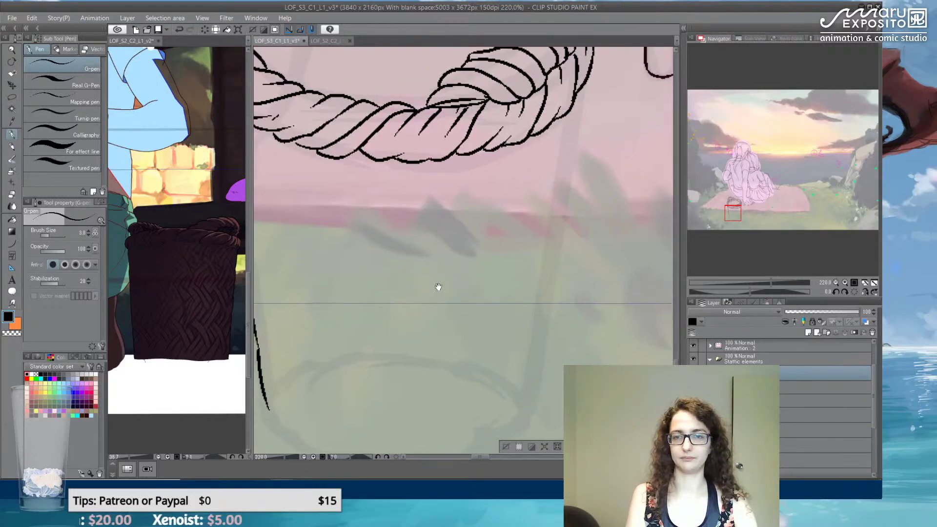
drag(580, 90, 560, 224)
drag(563, 255, 616, 204)
drag(617, 170, 586, 366)
mouse_move(314, 357)
mouse_down()
mouse_move(322, 375)
mouse_move(430, 422)
mouse_up()
key(ctrl+z)
drag(320, 372, 429, 415)
key(ctrl+z)
drag(320, 373, 561, 402)
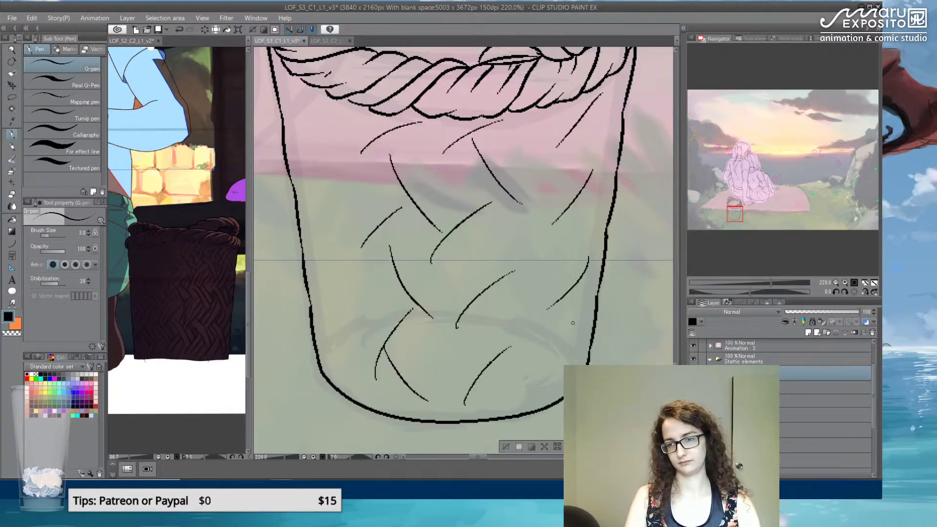
- Fill the left part of the basket body with short crossing curved strokes for the woven pattern
drag(308, 94, 283, 116)
drag(301, 190, 330, 172)
drag(314, 266, 339, 250)
drag(317, 340, 336, 325)
mouse_move(361, 348)
mouse_down()
mouse_move(328, 283)
mouse_move(311, 94)
mouse_up()
- Fill the right part of the basket body with crossing weave strokes and add a missing stroke below the left rim
drag(496, 234, 543, 289)
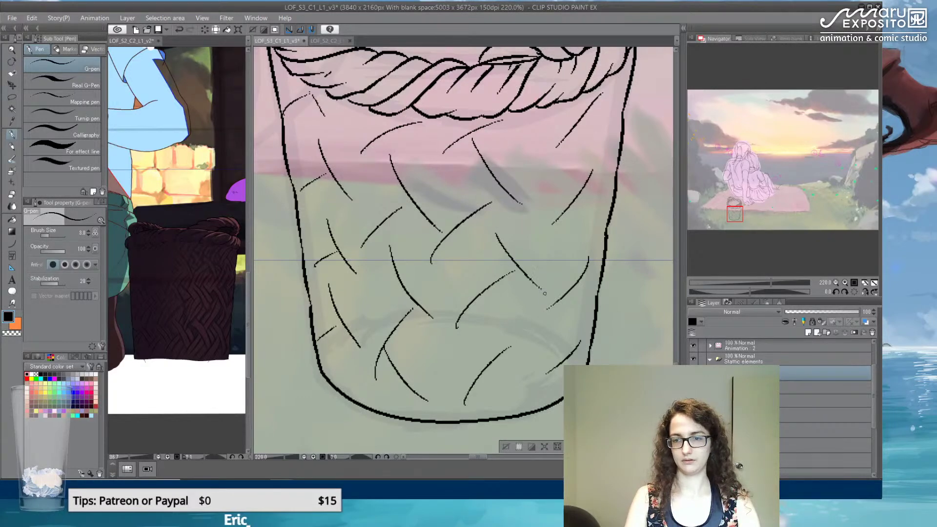
drag(501, 316, 539, 367)
drag(539, 119, 566, 171)
drag(542, 209, 569, 252)
drag(559, 312, 572, 320)
drag(536, 285, 588, 347)
drag(594, 153, 608, 180)
drag(608, 112, 616, 135)
drag(354, 114, 368, 170)
- Ink the rounded fruits and the inner weave strokes within the basket's opening, and save the file
scroll(364, 160, down, 10)
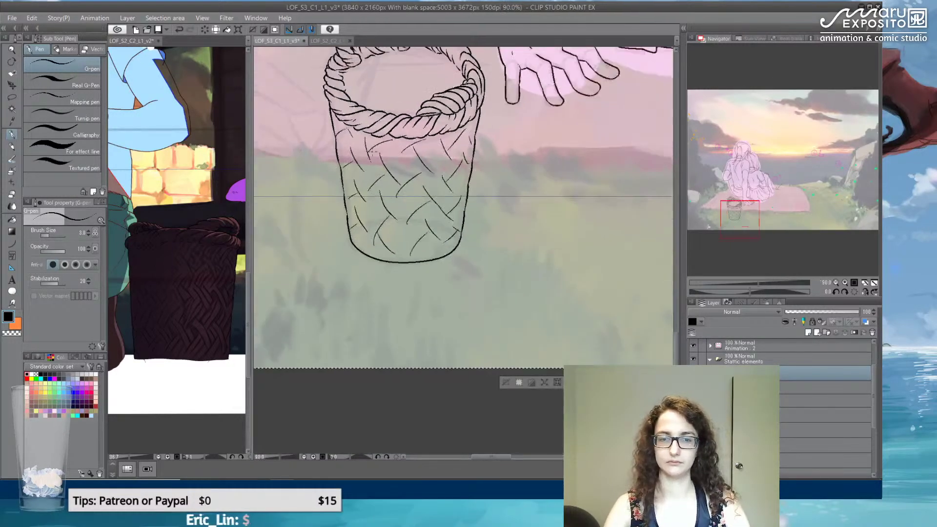
scroll(424, 128, up, 6)
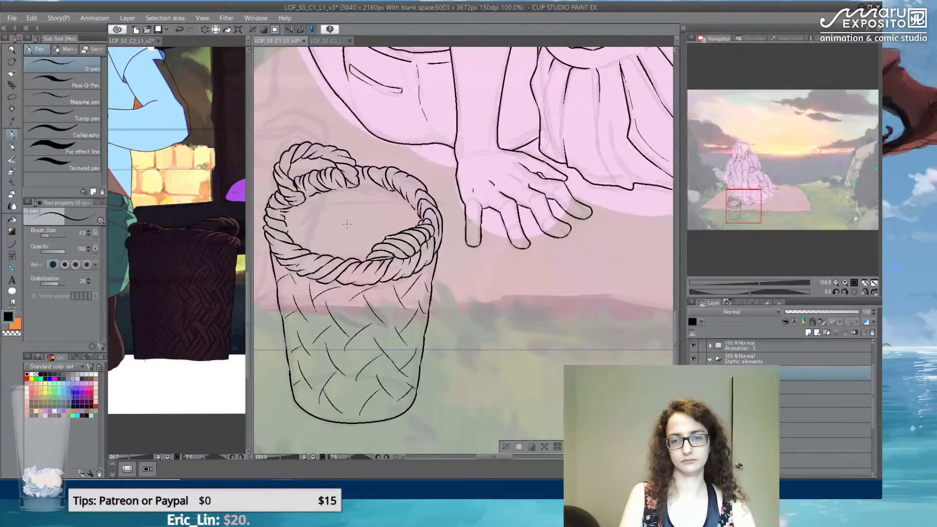
mouse_move(295, 249)
mouse_down()
mouse_move(338, 228)
mouse_move(355, 241)
mouse_move(344, 240)
mouse_move(349, 246)
mouse_move(351, 231)
mouse_move(366, 244)
mouse_move(369, 217)
mouse_move(399, 220)
mouse_up()
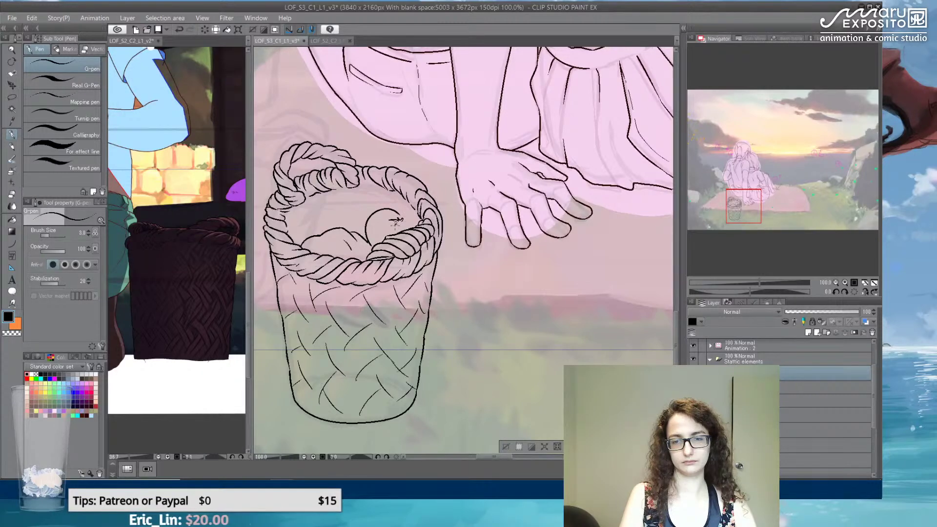
key(ctrl+z)
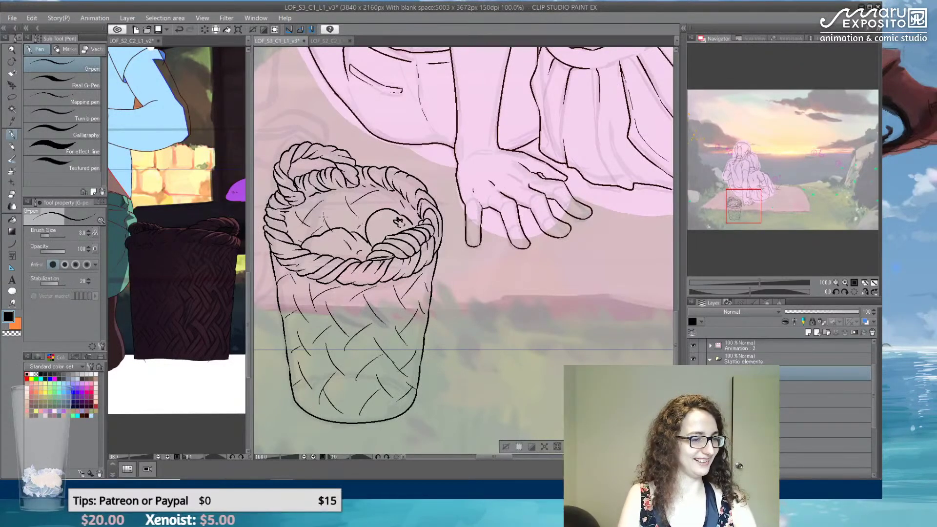
click(12, 18)
key(Escape)
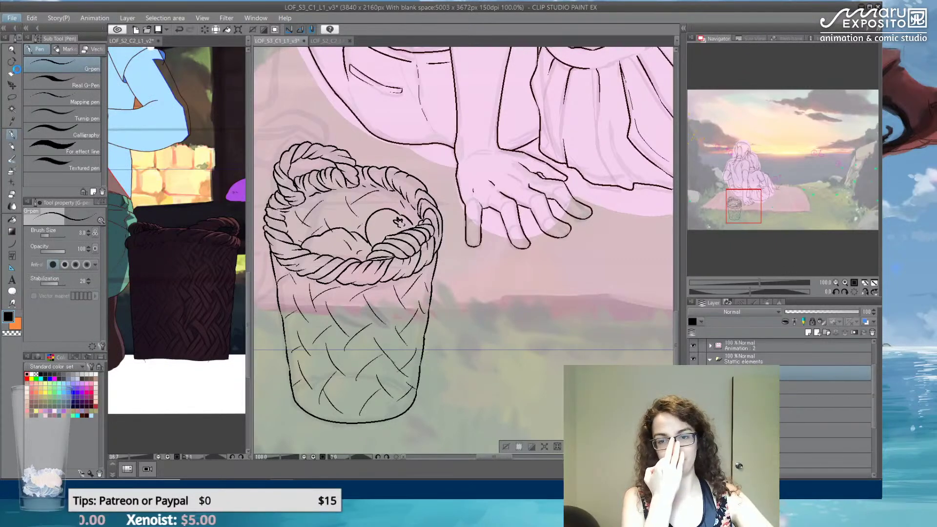
key(ctrl+s)
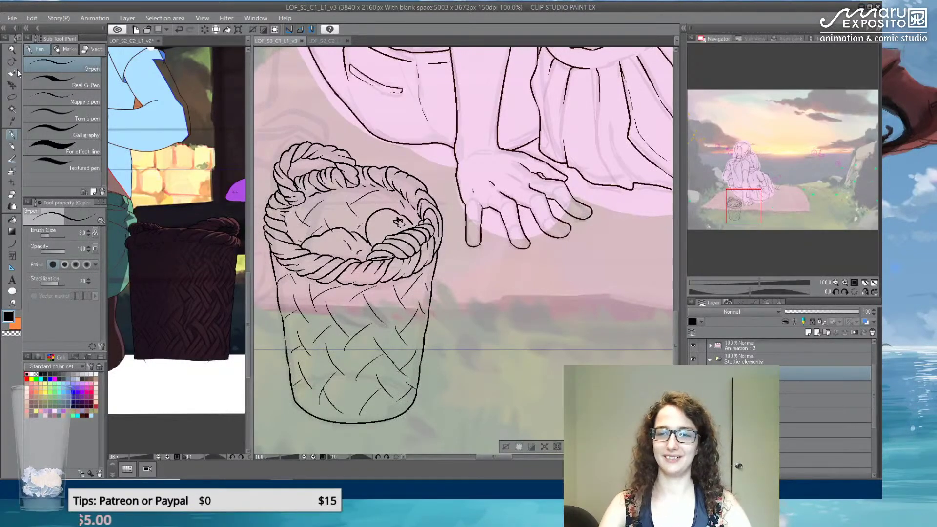
- Rename the layer that holds the basket's line art
scroll(409, 139, down, 4)
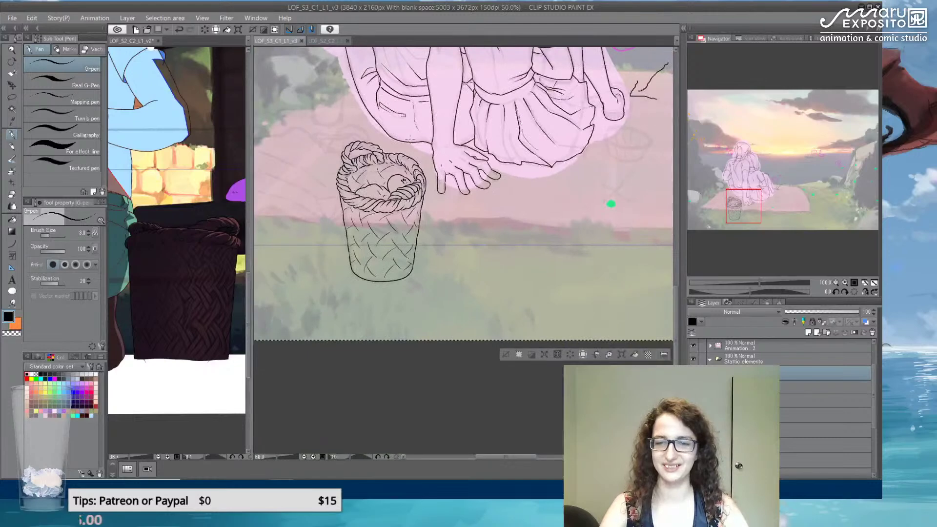
drag(454, 211, 454, 278)
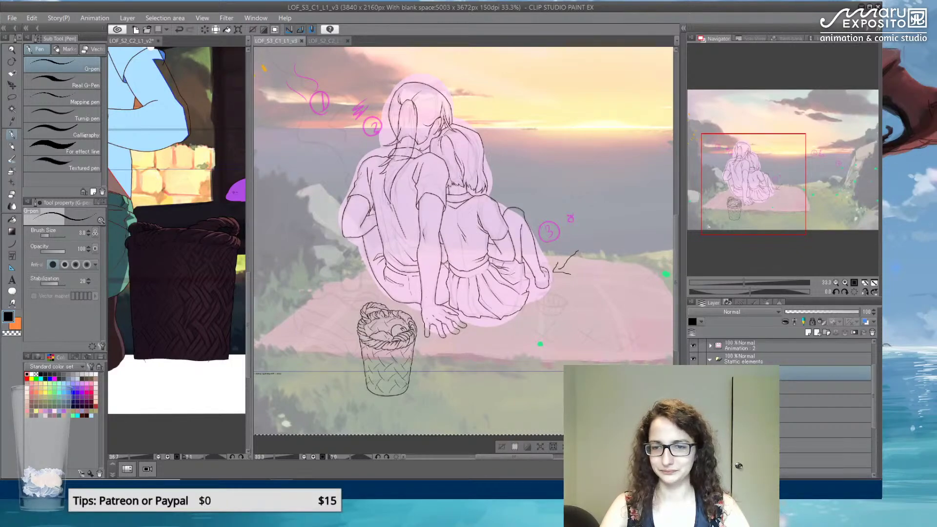
scroll(377, 339, up, 5)
drag(377, 338, 427, 332)
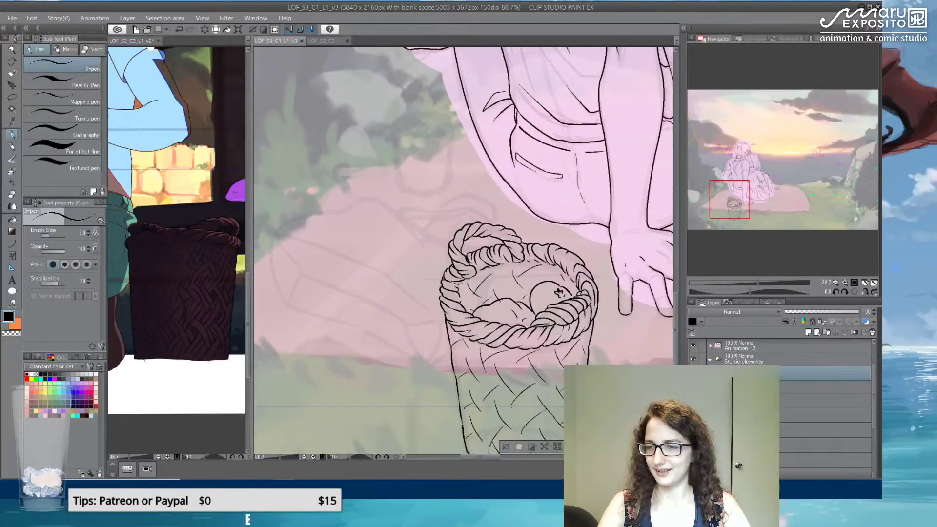
double_click(742, 374)
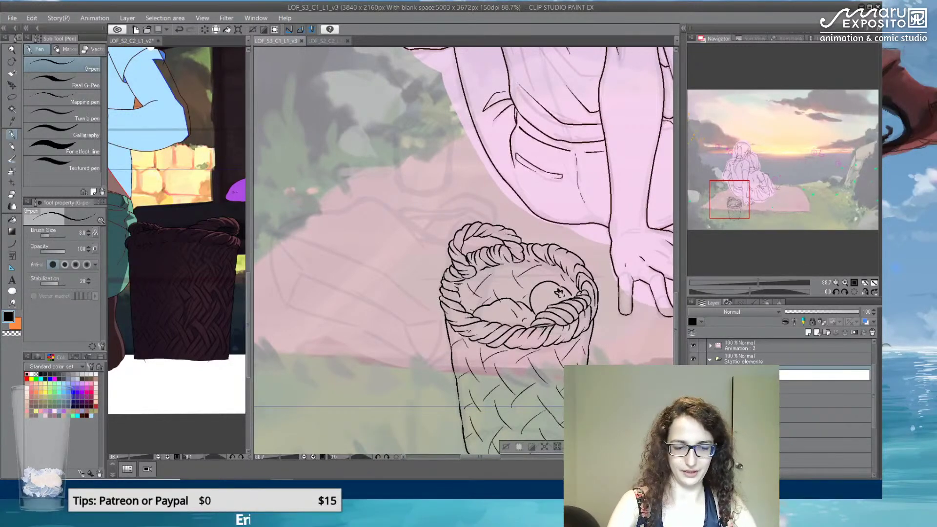
key(Return)
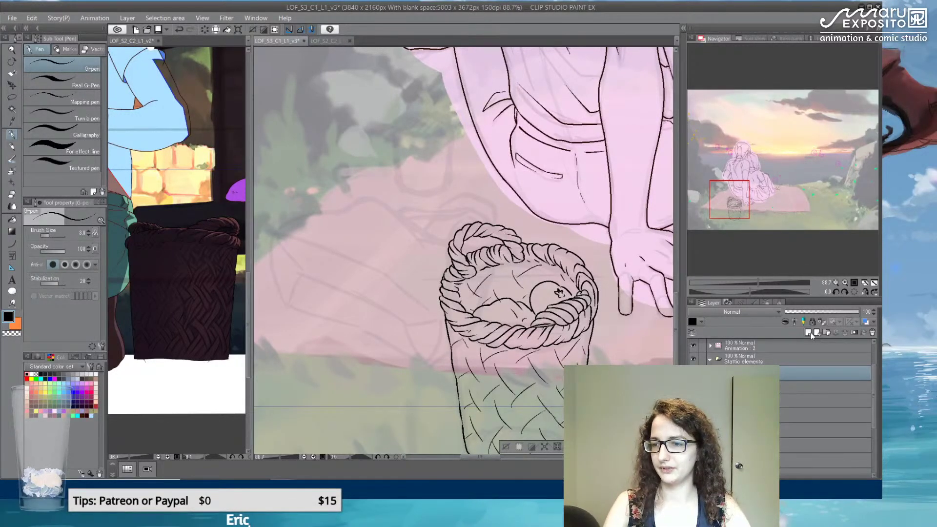
double_click(752, 373)
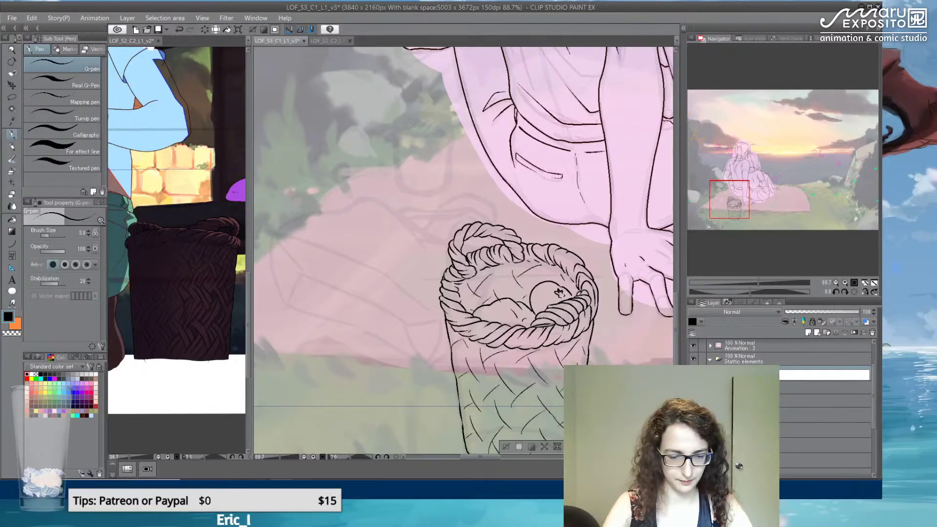
key(Return)
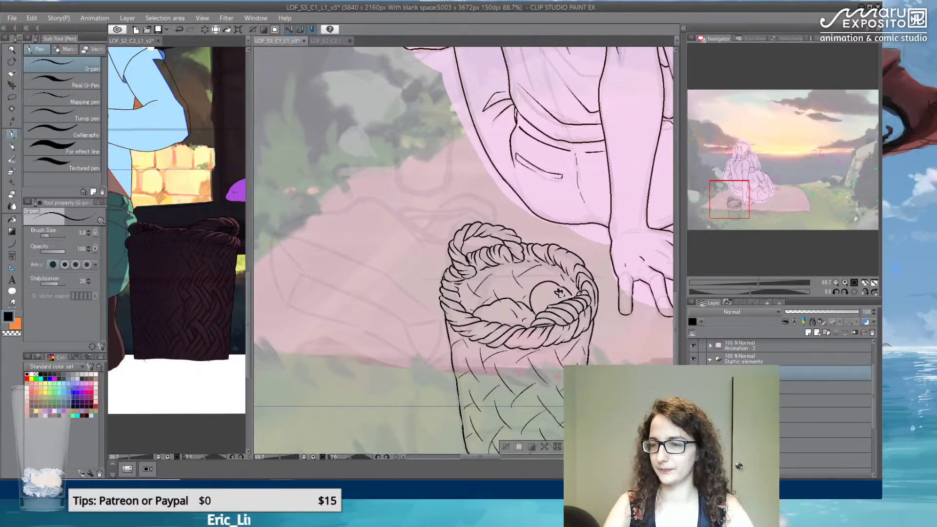
- Add a new drawing layer above the basket's layer, fade the basket line art by lowering its opacity, and make the new layer active
click(808, 335)
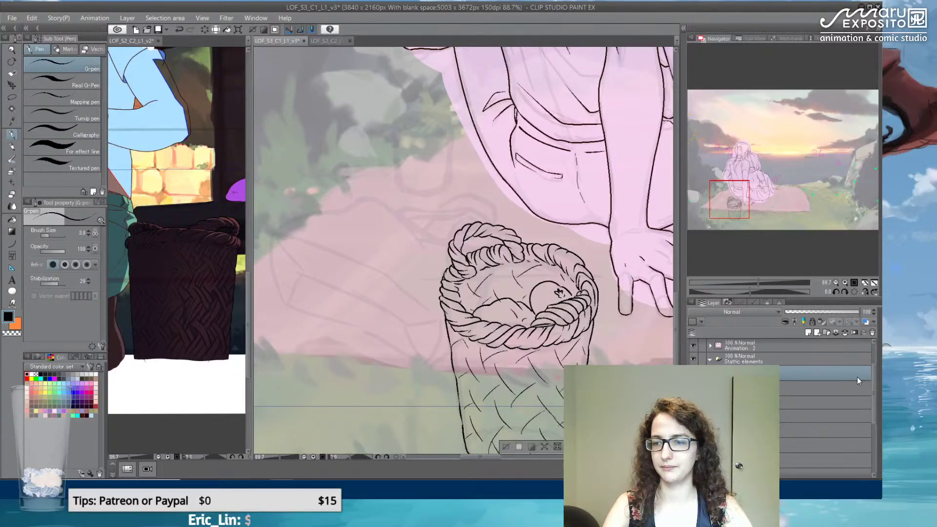
click(797, 393)
click(821, 312)
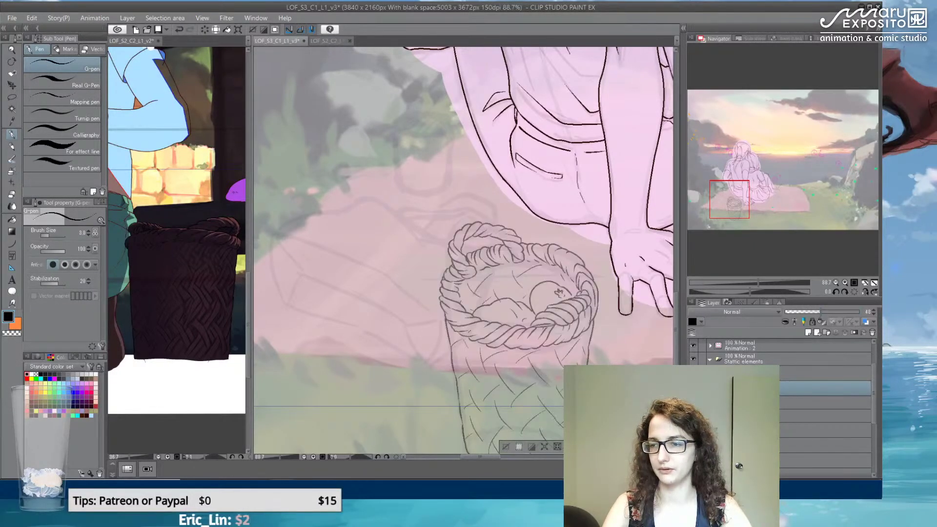
click(824, 372)
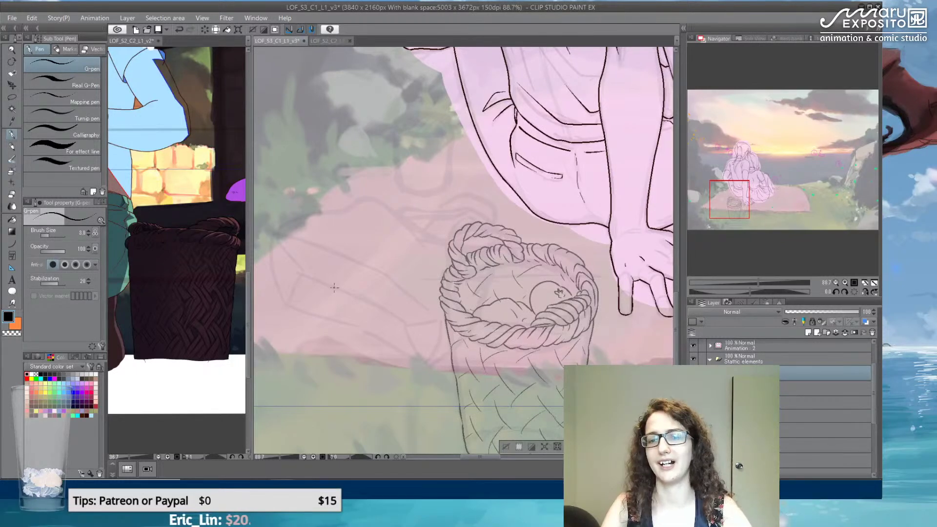
- Ink the closed outer outline of the sketched bag lying beside and partly over the basket
scroll(367, 272, up, 2)
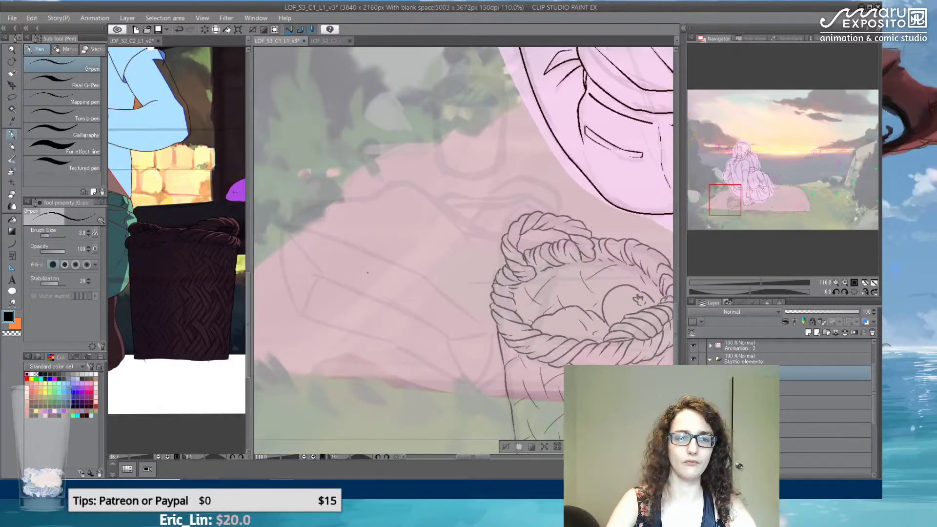
drag(281, 221, 306, 317)
mouse_move(281, 222)
mouse_down()
mouse_move(405, 183)
mouse_move(548, 259)
mouse_move(522, 196)
mouse_move(527, 236)
mouse_up()
mouse_move(434, 326)
mouse_down()
mouse_move(482, 302)
mouse_move(526, 236)
mouse_up()
drag(401, 236, 431, 232)
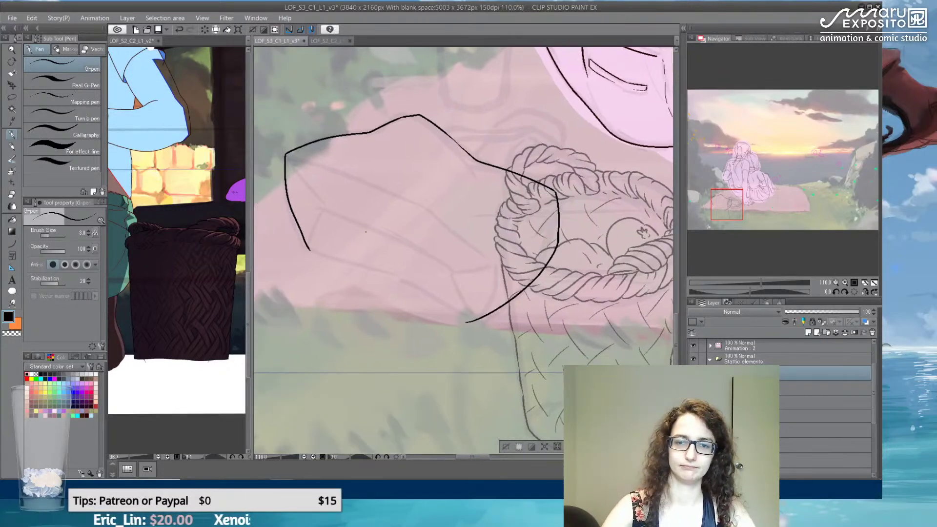
mouse_move(308, 250)
mouse_down()
mouse_move(398, 277)
mouse_move(466, 322)
mouse_up()
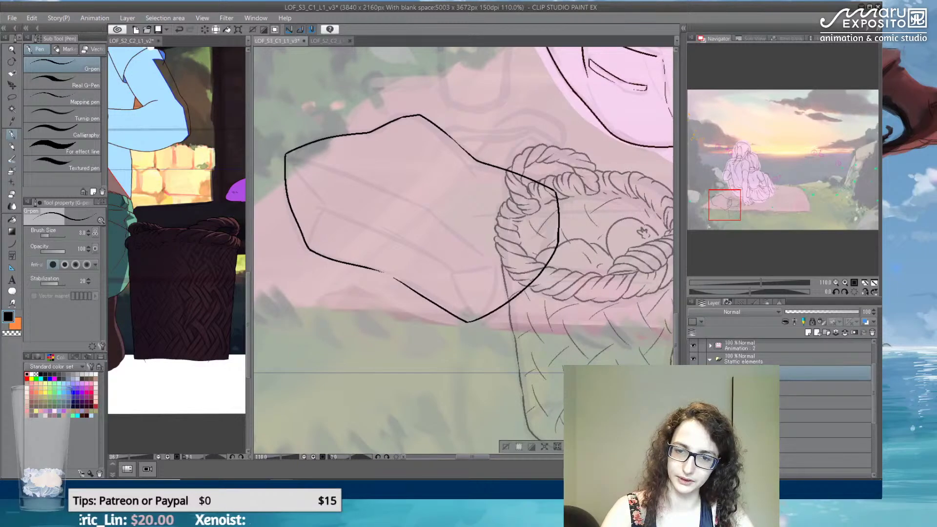
drag(384, 272, 393, 278)
- Ink the bag's inner edge and fold lines along its lower side, undoing strokes that do not fit
mouse_move(293, 155)
mouse_down()
mouse_move(454, 235)
mouse_move(475, 226)
mouse_move(457, 238)
mouse_move(482, 251)
mouse_move(467, 321)
mouse_up()
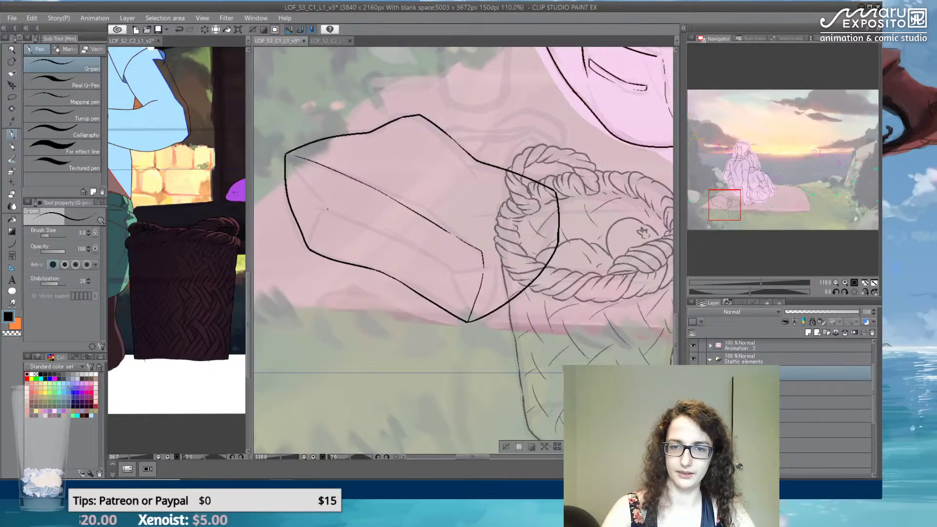
mouse_move(292, 159)
mouse_down()
mouse_move(322, 204)
mouse_move(313, 227)
mouse_move(327, 209)
mouse_move(457, 271)
mouse_move(482, 257)
mouse_move(460, 306)
mouse_up()
key(ctrl+z)
key(ctrl+z)
drag(482, 202, 443, 275)
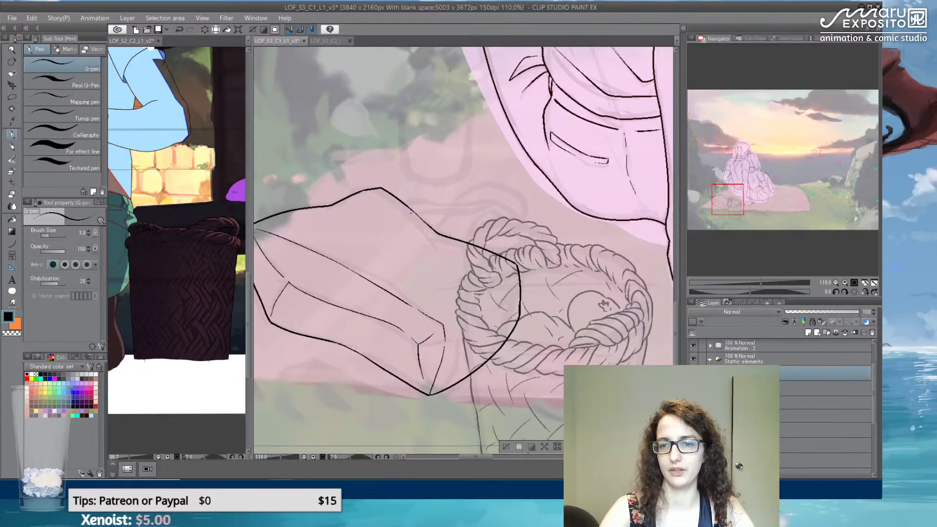
- Ink the bag's curved handle overlapping the basket rim, with its inner contour and short fold lines, undoing unwanted strokes
mouse_move(405, 201)
mouse_down()
mouse_move(487, 199)
mouse_move(539, 219)
mouse_move(537, 242)
mouse_move(513, 253)
mouse_move(534, 222)
mouse_up()
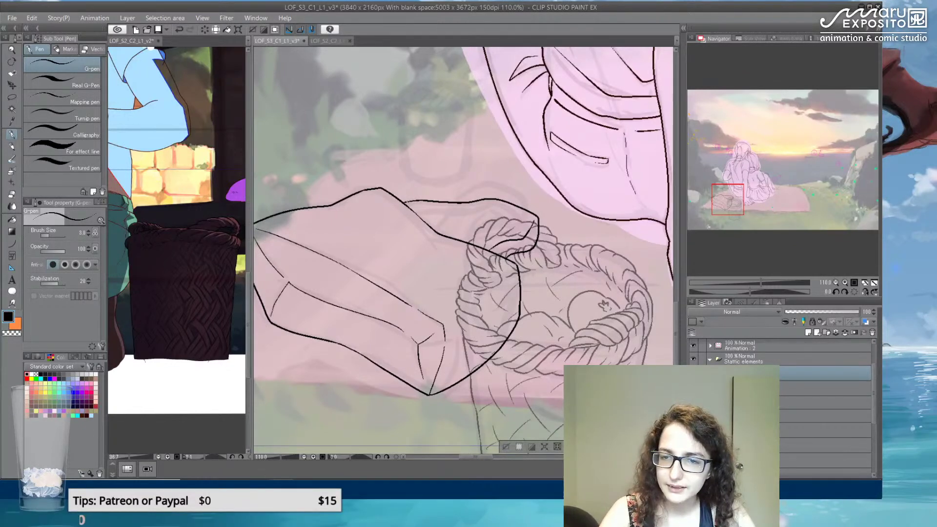
mouse_move(418, 216)
mouse_down()
mouse_move(507, 210)
mouse_move(487, 202)
mouse_move(530, 224)
mouse_up()
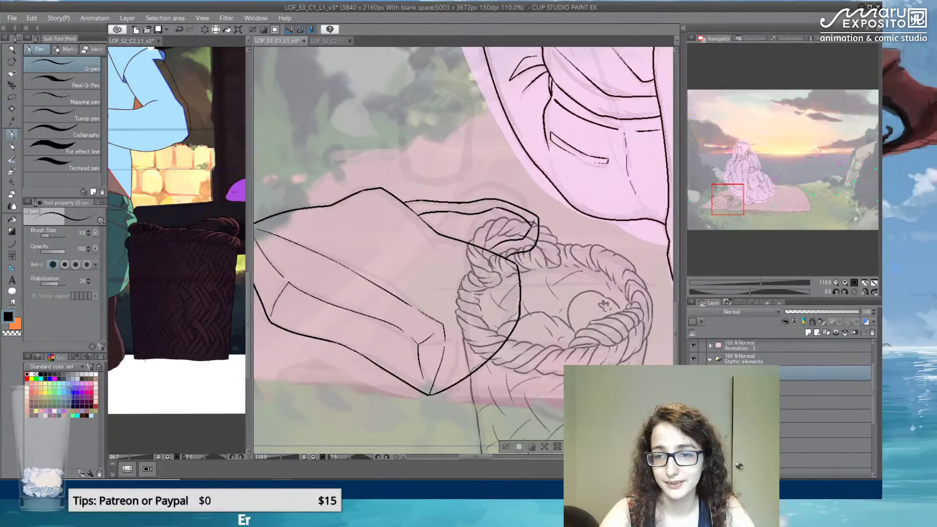
mouse_move(424, 223)
mouse_down()
mouse_move(481, 182)
mouse_move(464, 194)
mouse_move(481, 184)
mouse_move(521, 208)
mouse_move(514, 265)
mouse_up()
key(ctrl+z)
key(ctrl+z)
drag(512, 224, 506, 239)
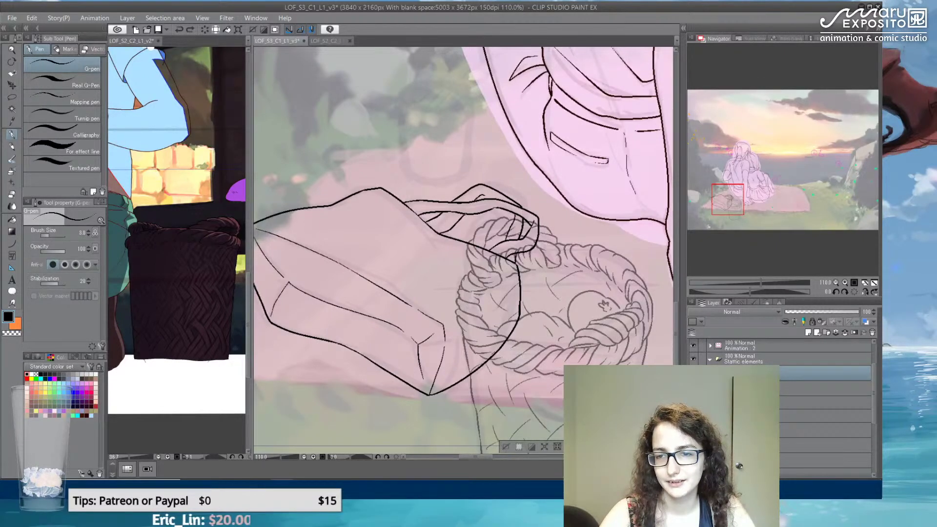
key(ctrl+z)
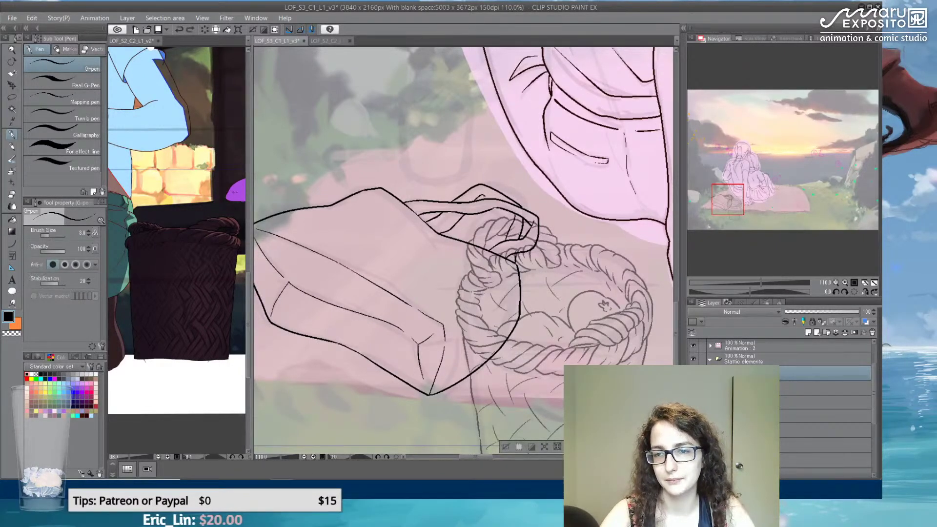
- Set the basket line art layer's opacity back to 100 and add another new layer for the next prop
scroll(468, 183, down, 5)
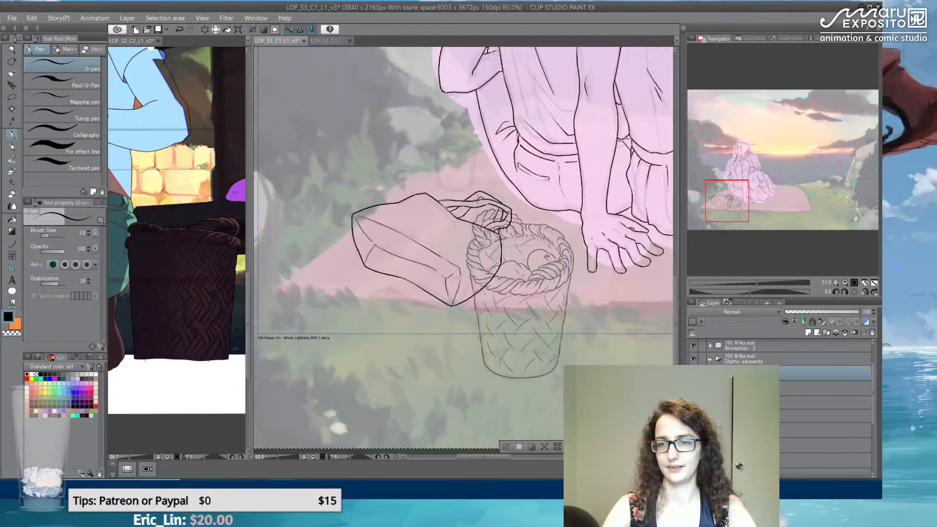
scroll(464, 215, down, 2)
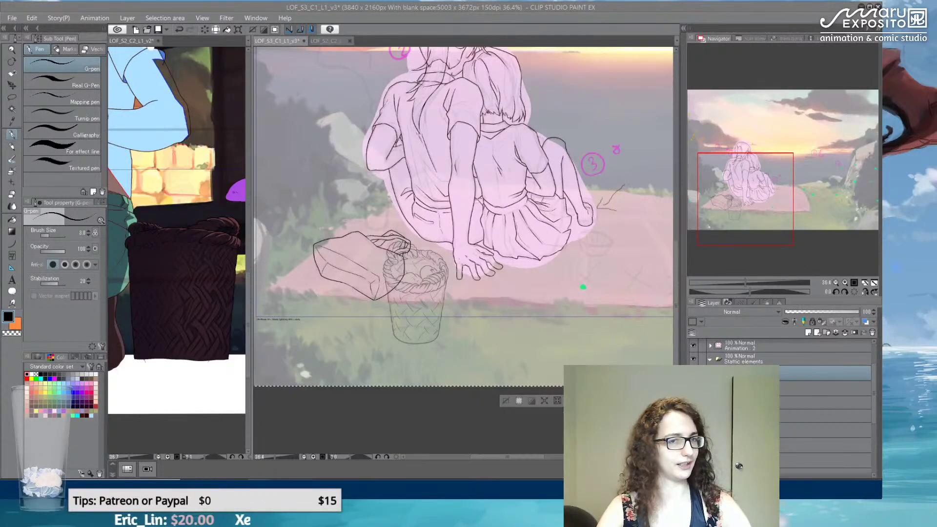
scroll(612, 93, down, 2)
drag(614, 92, 478, 220)
scroll(484, 199, down, 2)
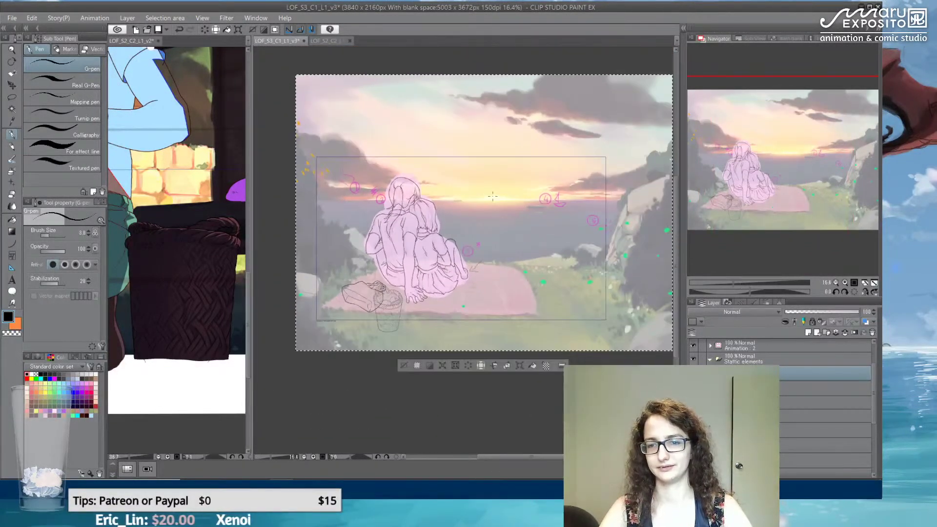
scroll(373, 259, up, 2)
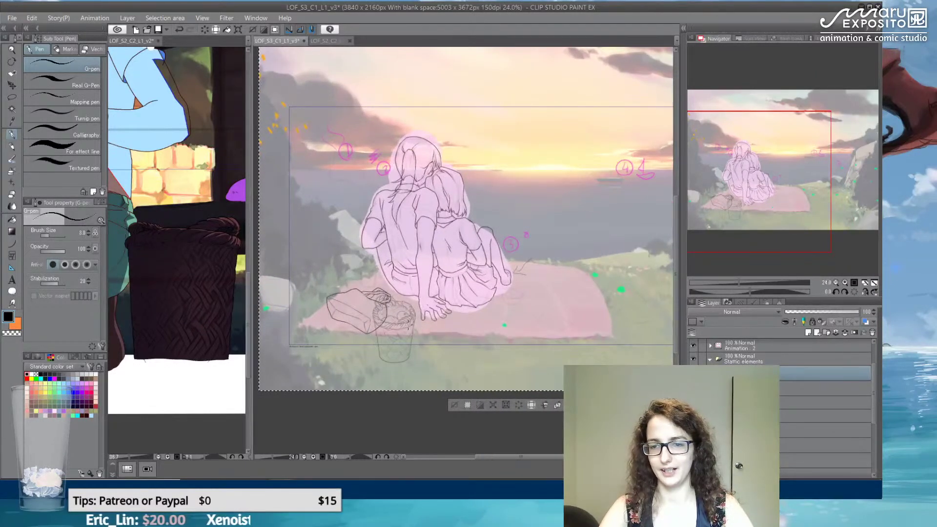
click(782, 393)
drag(824, 314, 873, 315)
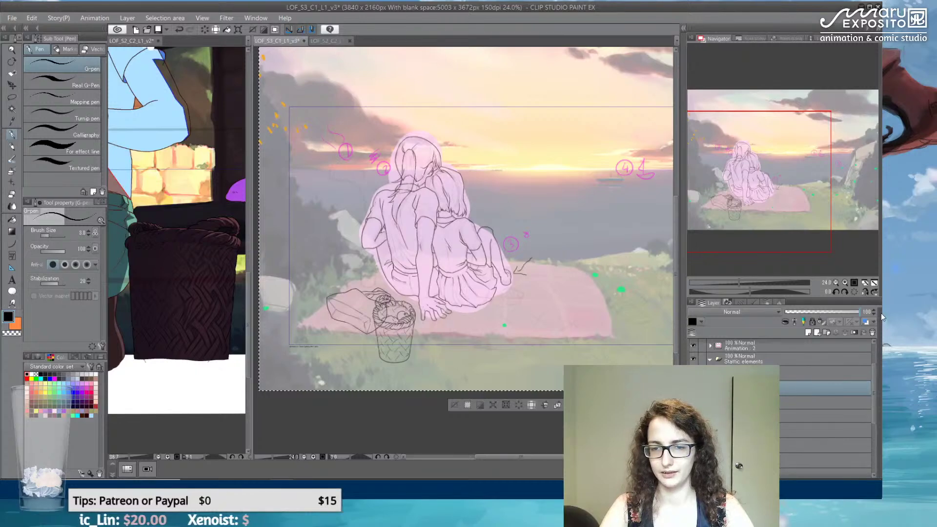
click(807, 333)
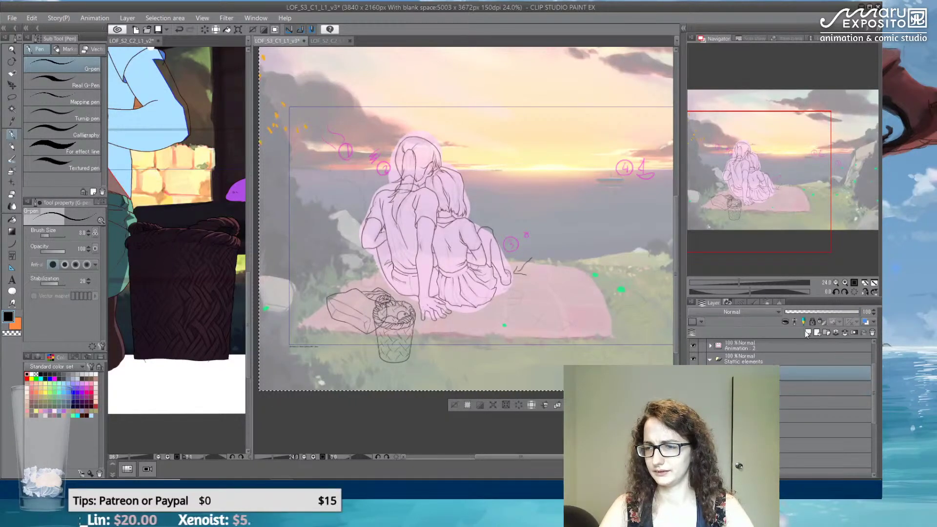
- Ink the sketched bowl's zigzag rim and the upper parts of its sides near the woman's foot, undoing a stroke that does not fit
scroll(493, 195, up, 1)
drag(552, 359, 422, 267)
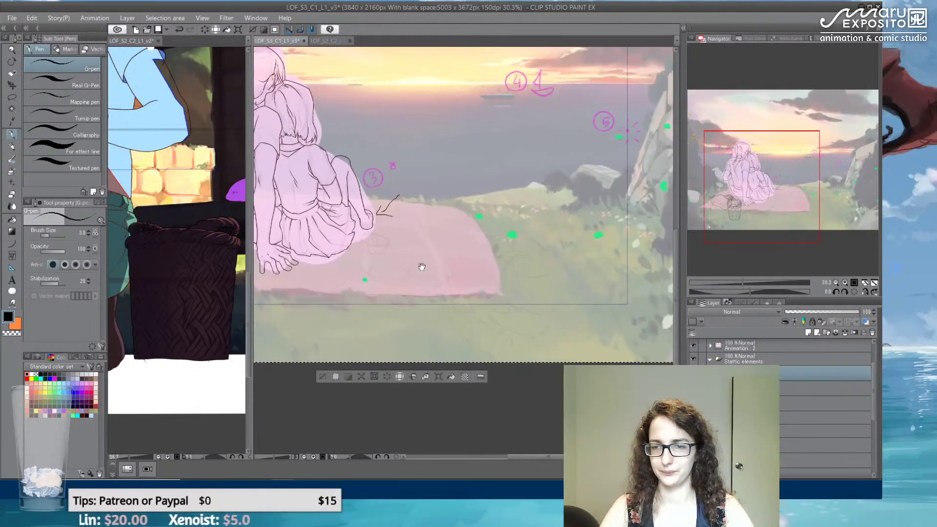
scroll(351, 241, up, 6)
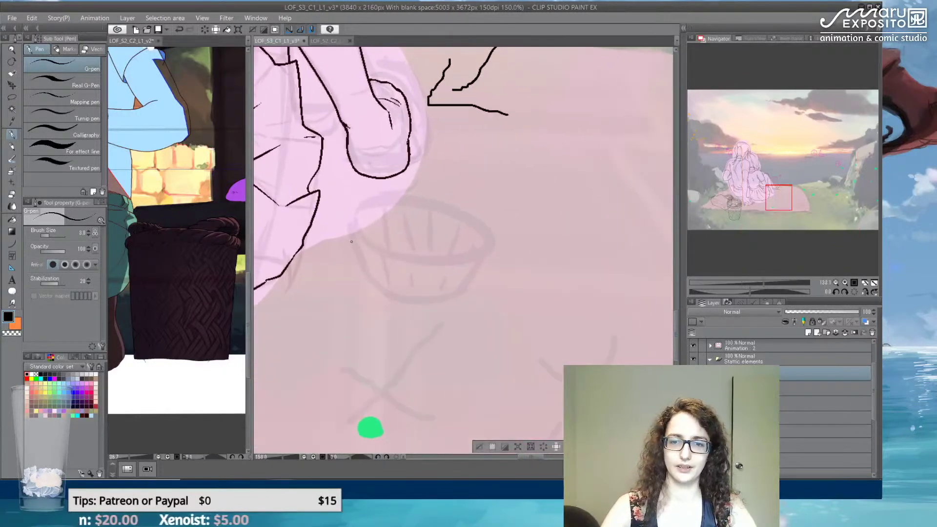
drag(346, 218, 368, 280)
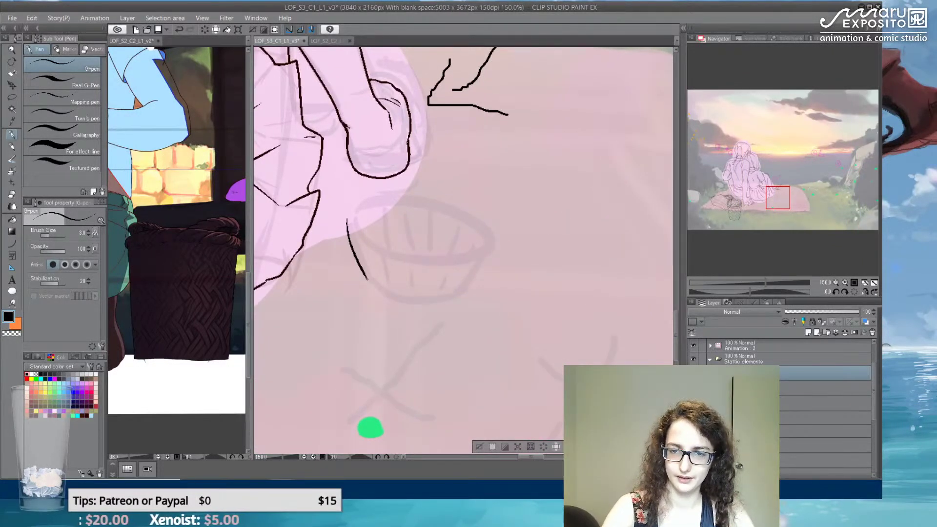
mouse_move(347, 218)
mouse_down()
mouse_move(362, 202)
mouse_move(392, 196)
mouse_move(452, 205)
mouse_move(489, 230)
mouse_move(488, 258)
mouse_up()
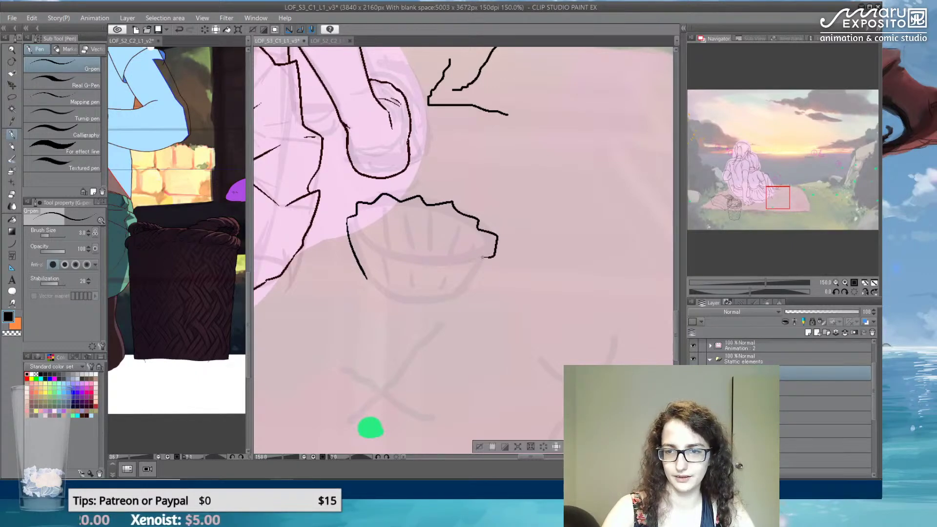
mouse_move(352, 219)
mouse_down()
mouse_move(357, 240)
mouse_move(417, 275)
mouse_move(487, 266)
mouse_move(495, 254)
mouse_move(469, 292)
mouse_up()
key(ctrl+z)
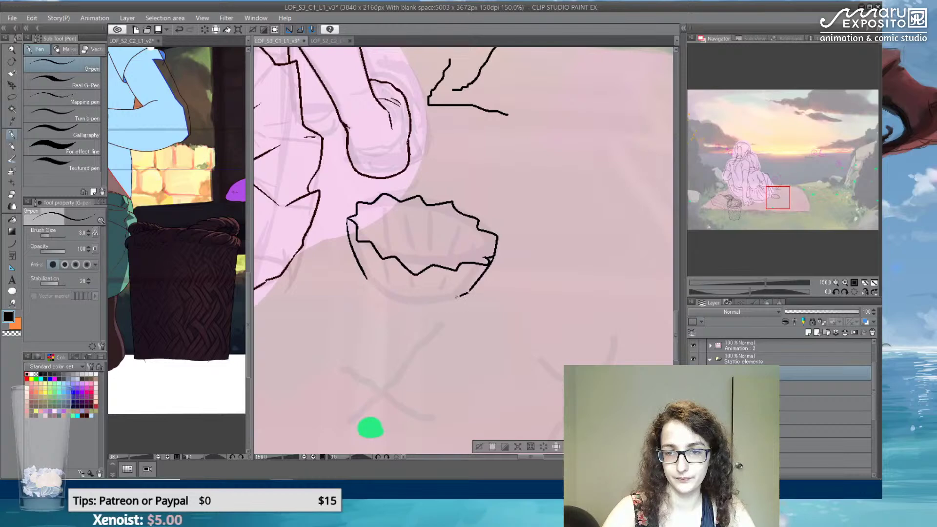
key(ctrl+z)
- Ink the bowl's rounded base with the Curve tool, joining both sides and undoing the first attempt
key(u)
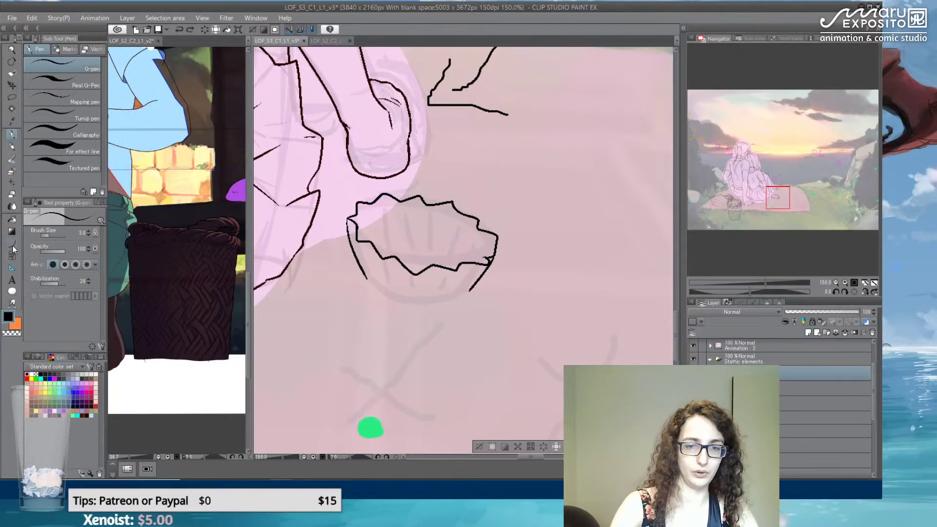
drag(366, 279, 491, 262)
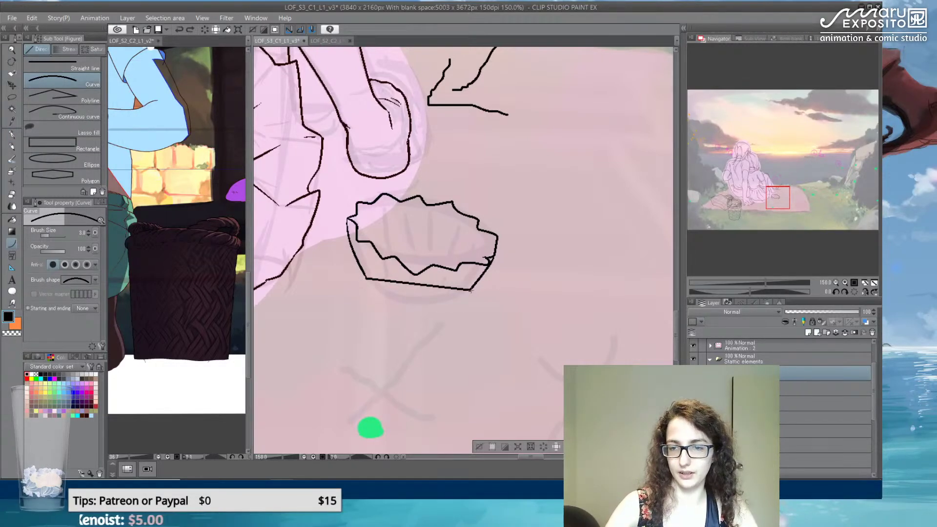
click(402, 298)
key(ctrl+z)
drag(365, 280, 437, 302)
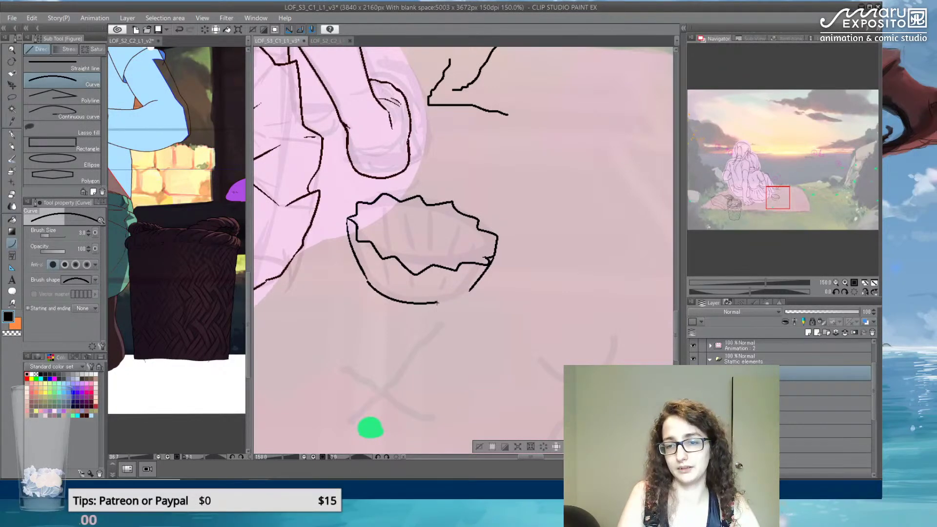
drag(436, 302, 468, 291)
- Ink short fold lines on the bowl's outer and inner walls with the G-pen and try a few small round berries inside
key(p)
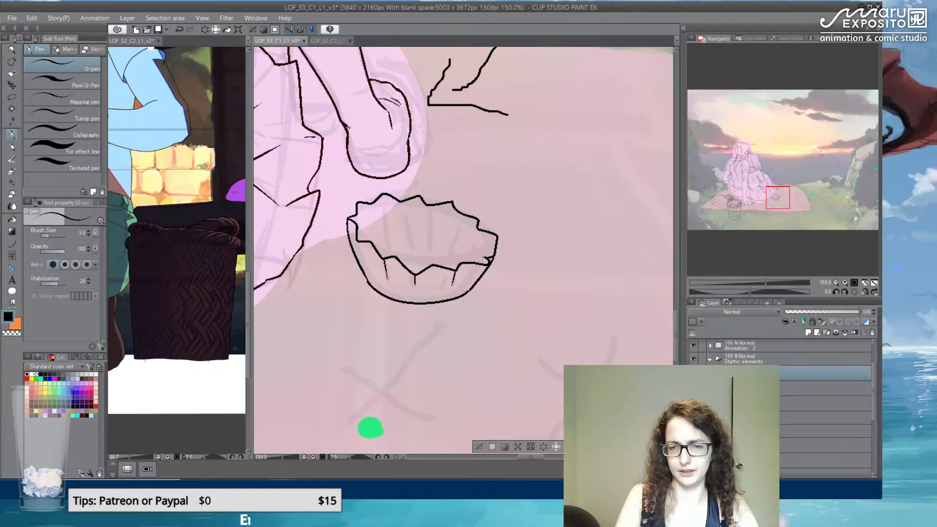
drag(362, 259, 364, 239)
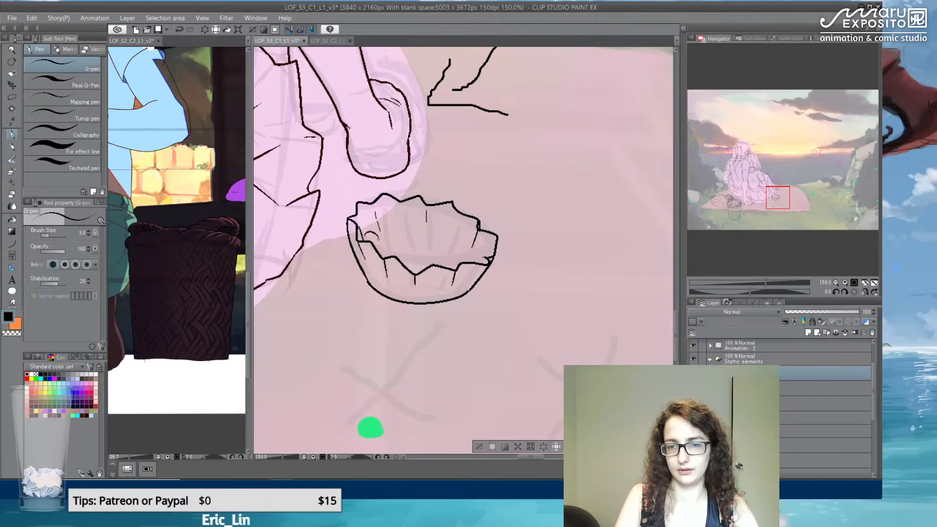
mouse_move(401, 222)
mouse_down()
mouse_move(400, 207)
mouse_move(403, 219)
mouse_up()
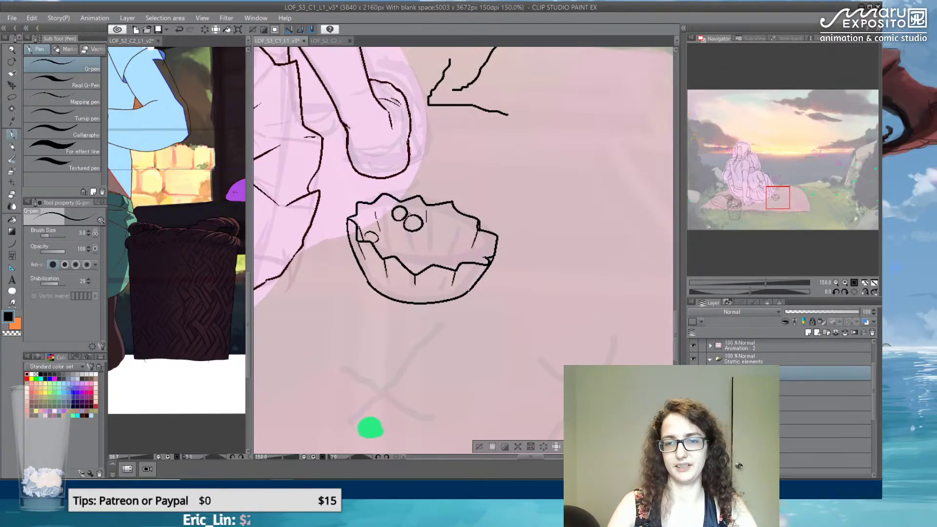
scroll(563, 330, down, 4)
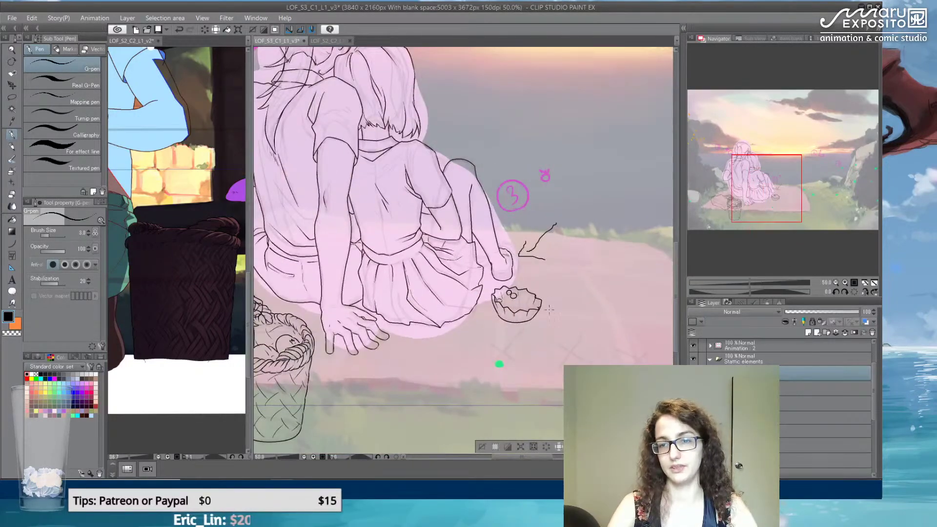
scroll(549, 309, up, 5)
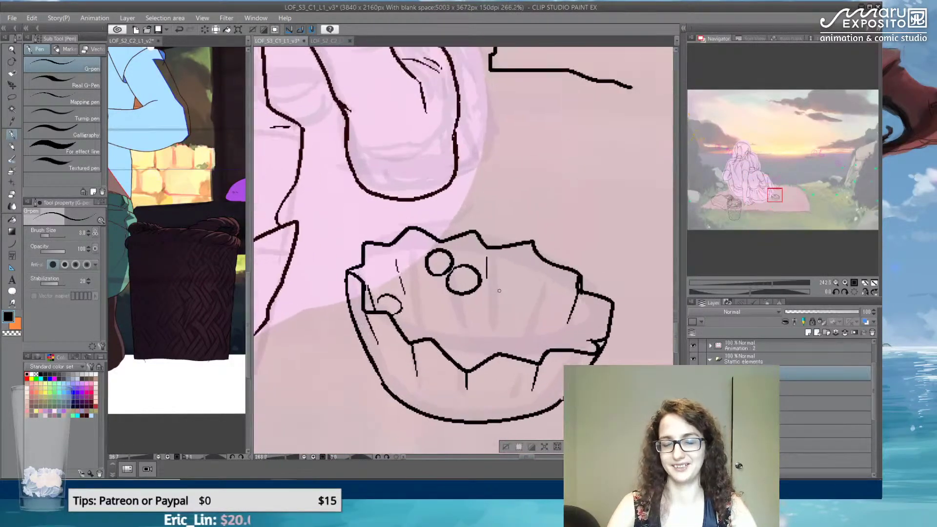
scroll(499, 291, up, 1)
- Undo the two trial berries and ink a cluster of small overlapping round berries in the back and near the bowl's inner edge
key(ctrl+z)
key(ctrl+z)
mouse_move(418, 267)
mouse_down()
mouse_move(439, 254)
mouse_move(432, 274)
mouse_move(411, 266)
mouse_move(429, 272)
mouse_move(445, 254)
mouse_move(420, 254)
mouse_move(415, 264)
mouse_move(439, 277)
mouse_move(421, 297)
mouse_move(415, 273)
mouse_up()
key(ctrl+z)
mouse_move(452, 306)
mouse_down()
mouse_move(465, 324)
mouse_move(450, 313)
mouse_move(460, 273)
mouse_move(500, 301)
mouse_move(476, 298)
mouse_move(491, 287)
mouse_move(490, 323)
mouse_move(483, 310)
mouse_move(516, 292)
mouse_move(527, 310)
mouse_move(513, 309)
mouse_move(521, 286)
mouse_up()
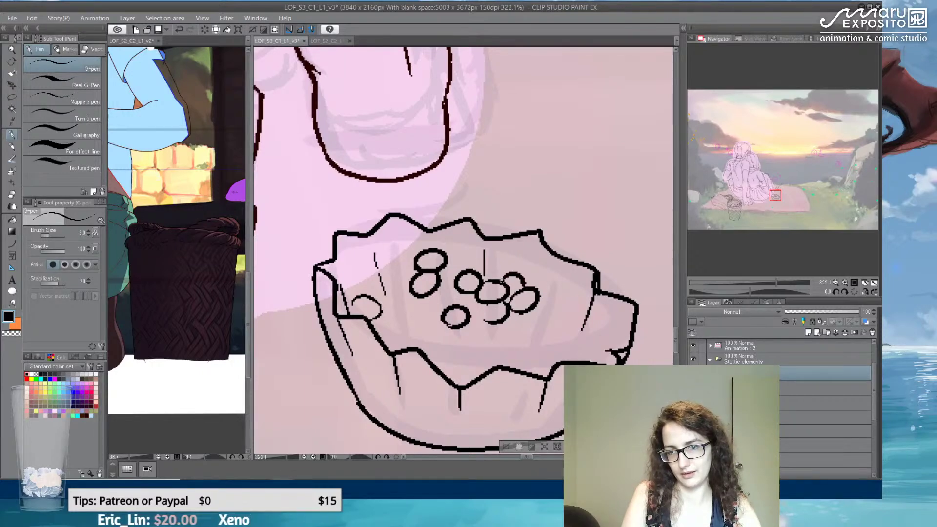
mouse_move(456, 279)
mouse_down()
mouse_move(445, 268)
mouse_move(461, 251)
mouse_move(471, 267)
mouse_move(502, 279)
mouse_up()
mouse_move(430, 298)
mouse_down()
mouse_move(473, 304)
mouse_move(479, 314)
mouse_move(431, 325)
mouse_up()
mouse_move(410, 283)
mouse_down()
mouse_move(393, 275)
mouse_move(389, 297)
mouse_move(411, 291)
mouse_move(405, 282)
mouse_move(415, 258)
mouse_up()
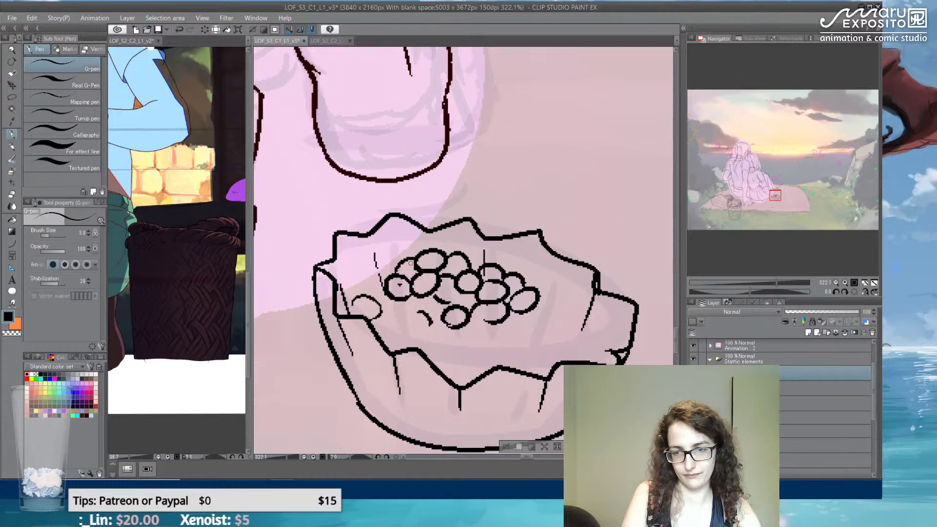
drag(370, 298, 385, 289)
mouse_move(379, 334)
mouse_down()
mouse_move(413, 347)
mouse_move(406, 334)
mouse_move(424, 314)
mouse_move(404, 317)
mouse_up()
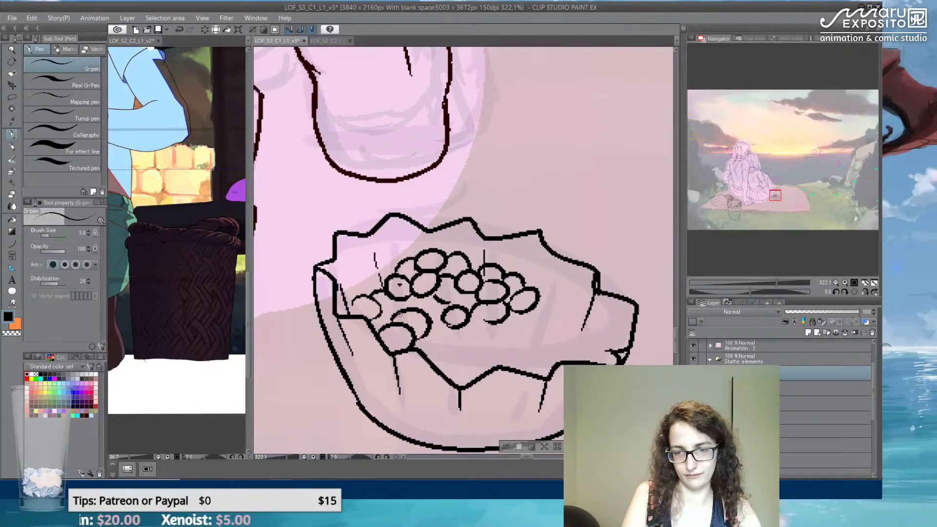
- Fill the rest of the bowl with round berries along the front rim, undoing the shapes that do not fit
mouse_move(441, 350)
mouse_down()
mouse_move(463, 363)
mouse_move(483, 350)
mouse_move(448, 346)
mouse_move(453, 338)
mouse_move(447, 363)
mouse_move(469, 354)
mouse_move(449, 365)
mouse_move(478, 341)
mouse_move(535, 353)
mouse_move(537, 366)
mouse_move(545, 323)
mouse_move(539, 354)
mouse_move(547, 334)
mouse_move(575, 348)
mouse_up()
key(ctrl+z)
key(ctrl+z)
drag(541, 301, 581, 357)
key(ctrl+z)
drag(560, 323, 556, 350)
mouse_move(557, 303)
mouse_down()
mouse_move(578, 305)
mouse_move(587, 334)
mouse_move(549, 295)
mouse_up()
key(ctrl+z)
key(ctrl+z)
drag(587, 343, 582, 357)
drag(466, 375, 471, 361)
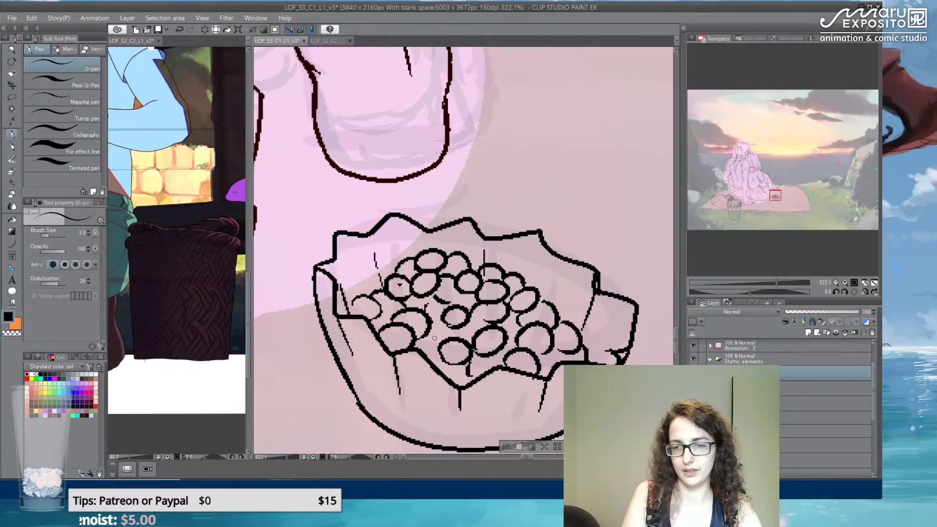
scroll(435, 335, down, 7)
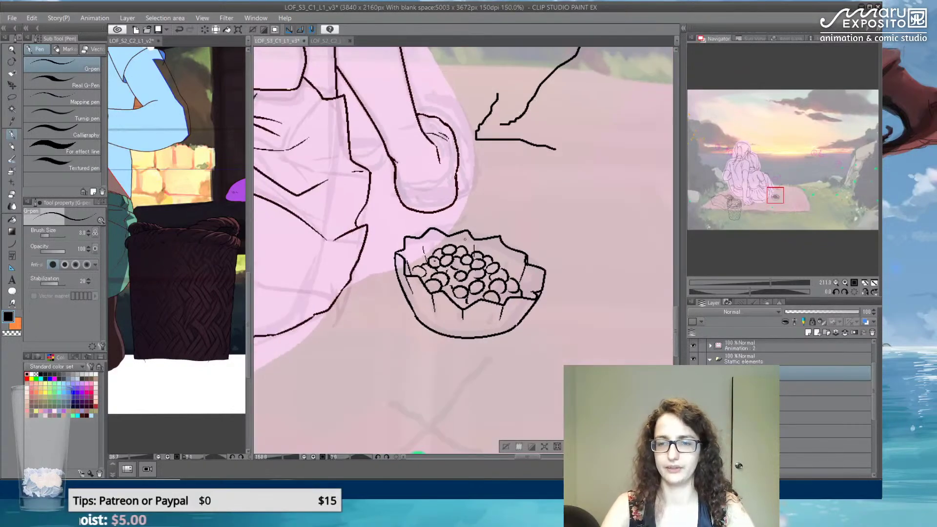
scroll(480, 256, down, 2)
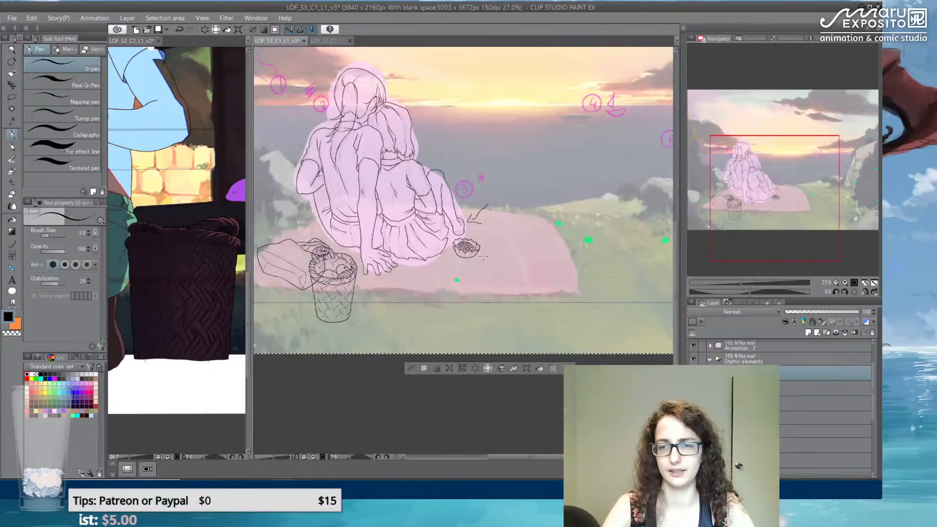
drag(481, 257, 604, 253)
scroll(604, 253, up, 1)
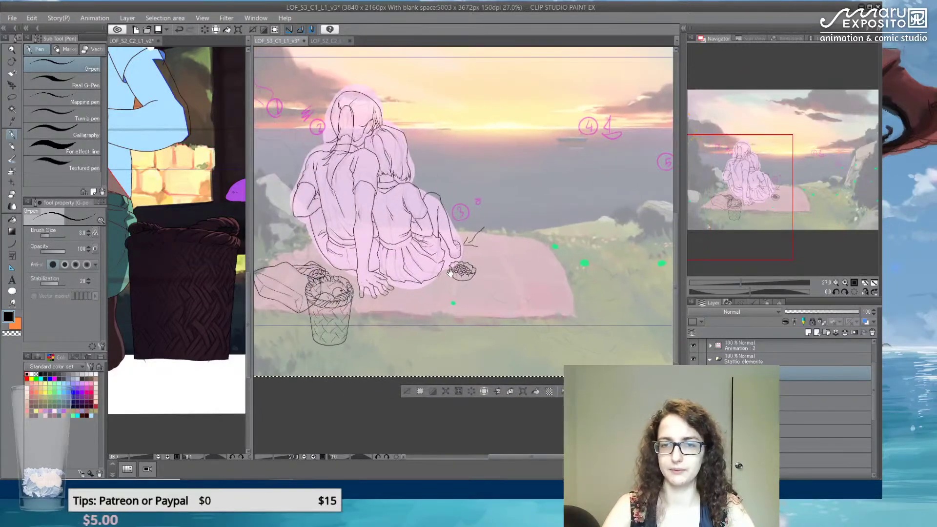
scroll(568, 288, up, 4)
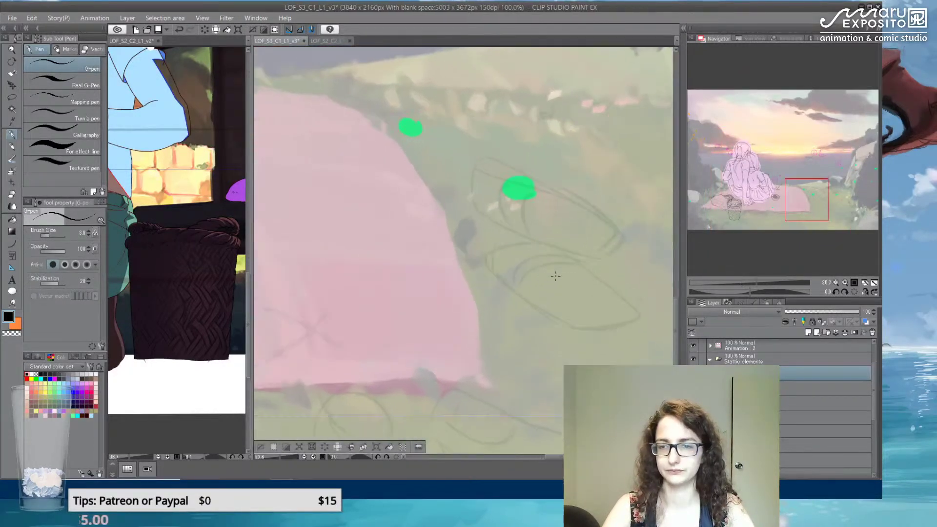
scroll(563, 278, down, 3)
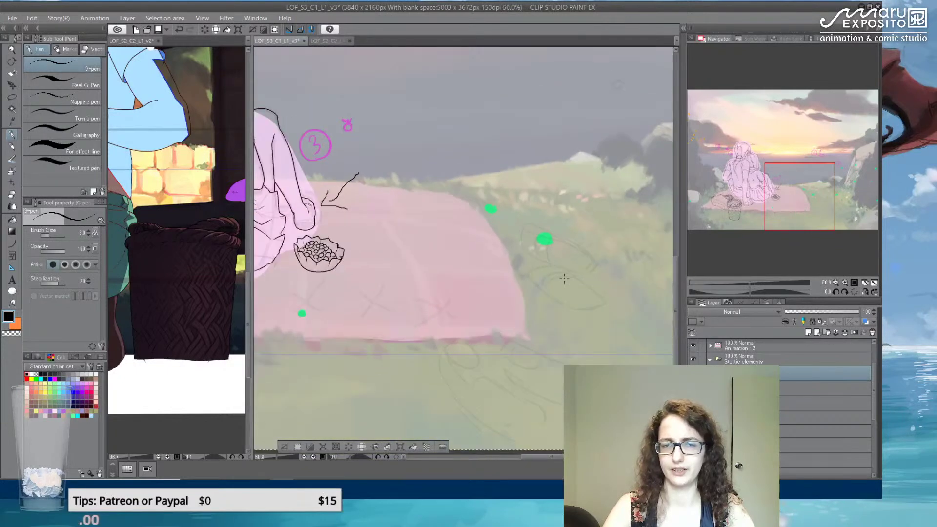
- Select the couple's line art layer and ink the inner contour of the woman's foot and a short curve beside her skirt hem
click(747, 347)
click(710, 362)
click(741, 391)
scroll(336, 212, up, 5)
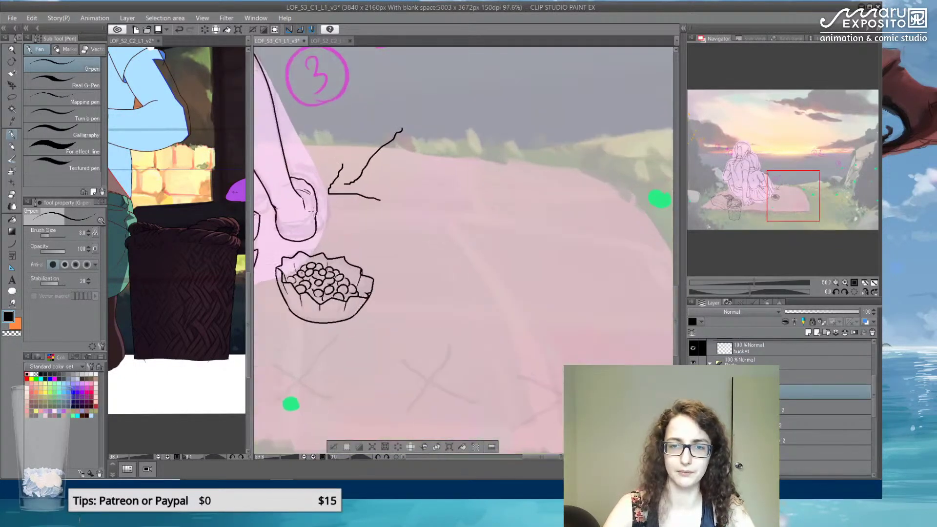
scroll(336, 211, up, 2)
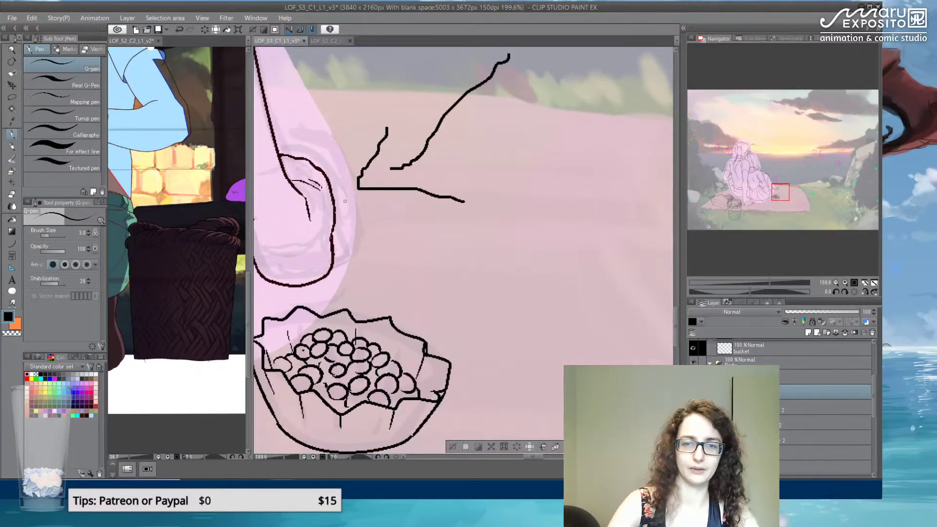
mouse_move(294, 186)
mouse_down()
mouse_move(313, 198)
mouse_move(307, 254)
mouse_move(416, 236)
mouse_up()
key(ctrl+z)
drag(366, 219, 415, 248)
mouse_move(346, 219)
mouse_down()
mouse_move(363, 225)
mouse_move(387, 200)
mouse_move(374, 246)
mouse_up()
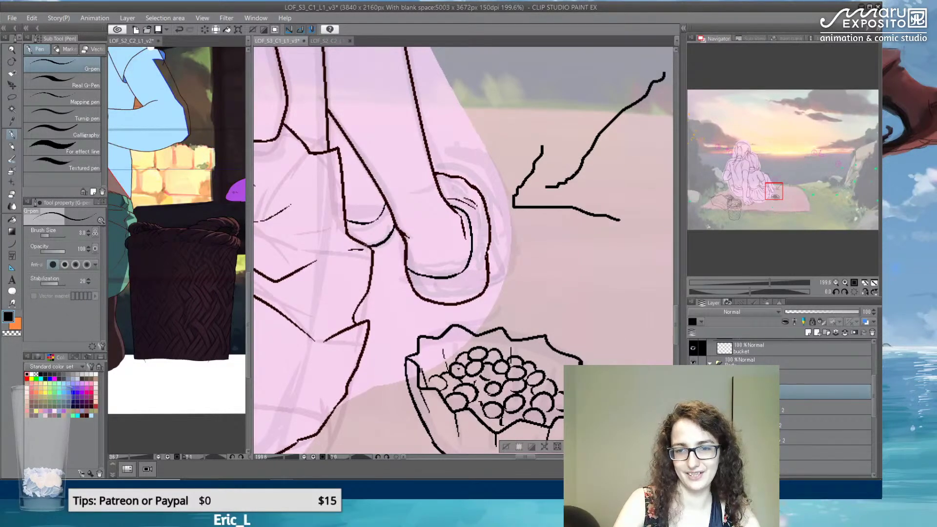
- Ink the small curved contour of the far knee between the woman's upper arm and her raised knee
scroll(401, 200, down, 6)
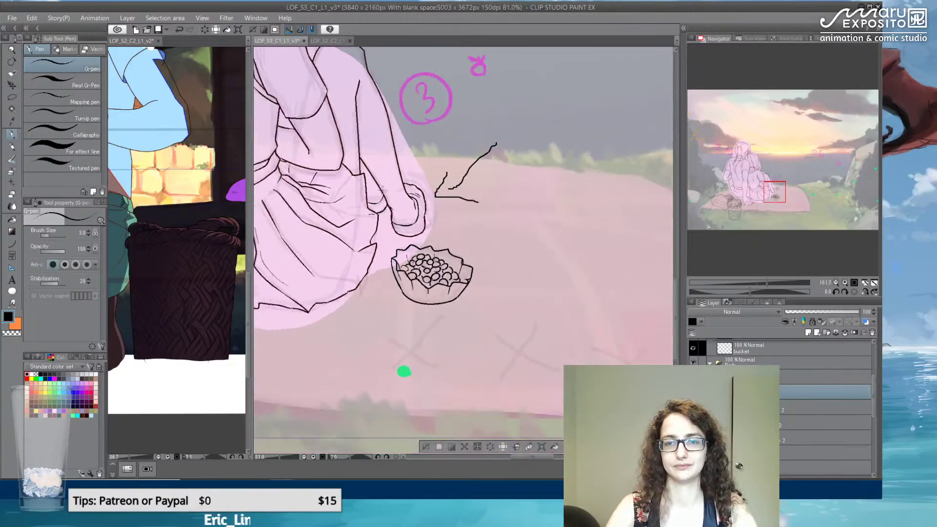
scroll(411, 191, up, 6)
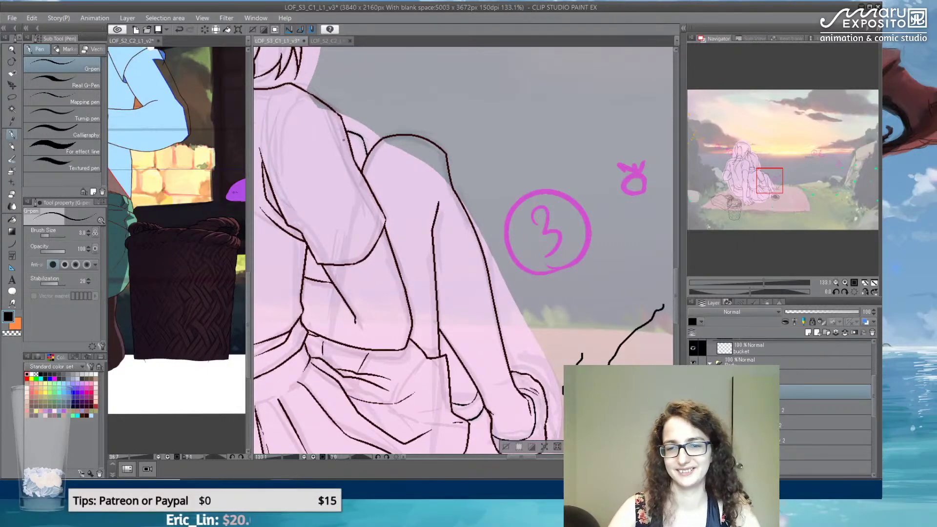
scroll(343, 140, down, 4)
scroll(344, 140, down, 3)
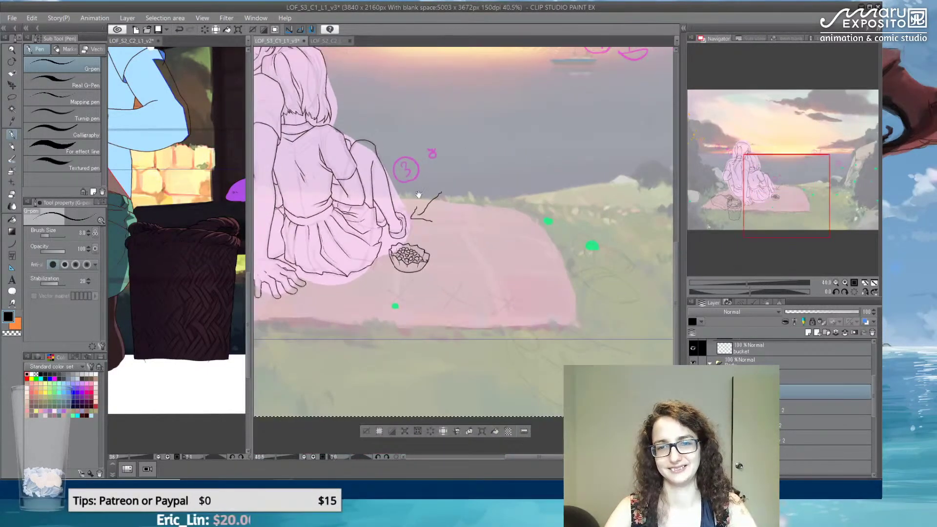
- Review the inked couple, basket, bag and bowl across the scene together with the layer stack
drag(419, 200, 509, 293)
scroll(457, 332, up, 5)
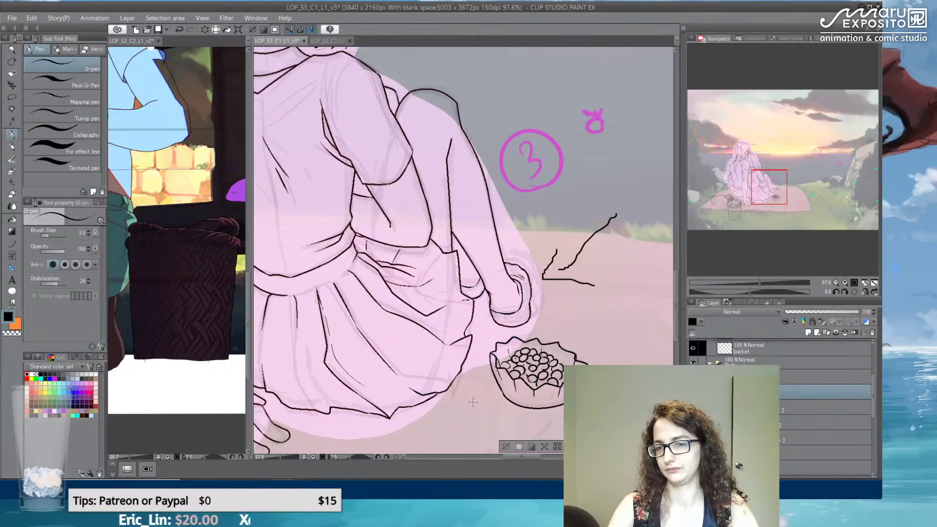
scroll(795, 388, up, 5)
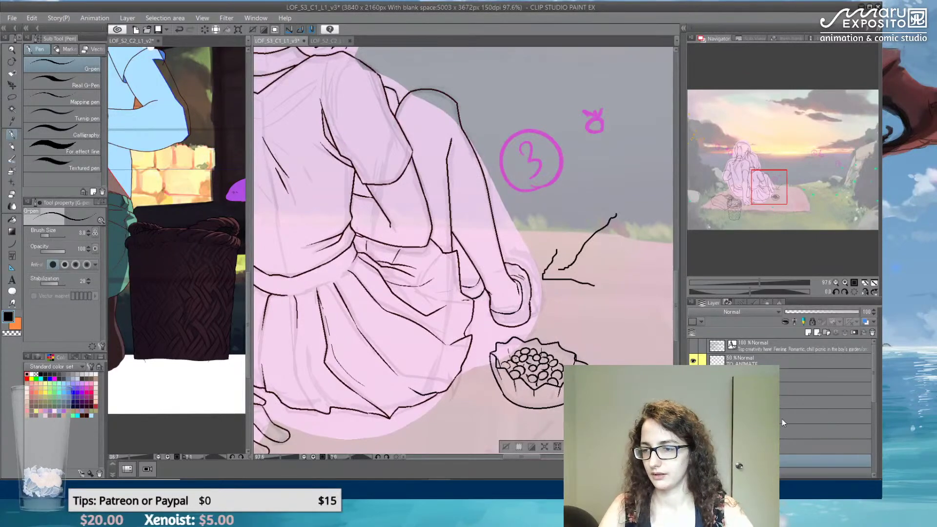
scroll(782, 423, down, 3)
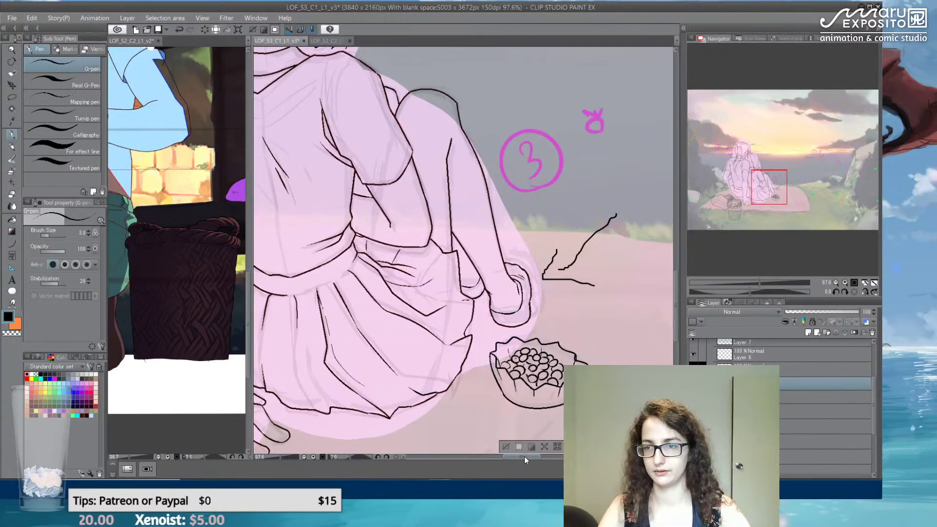
scroll(518, 359, down, 4)
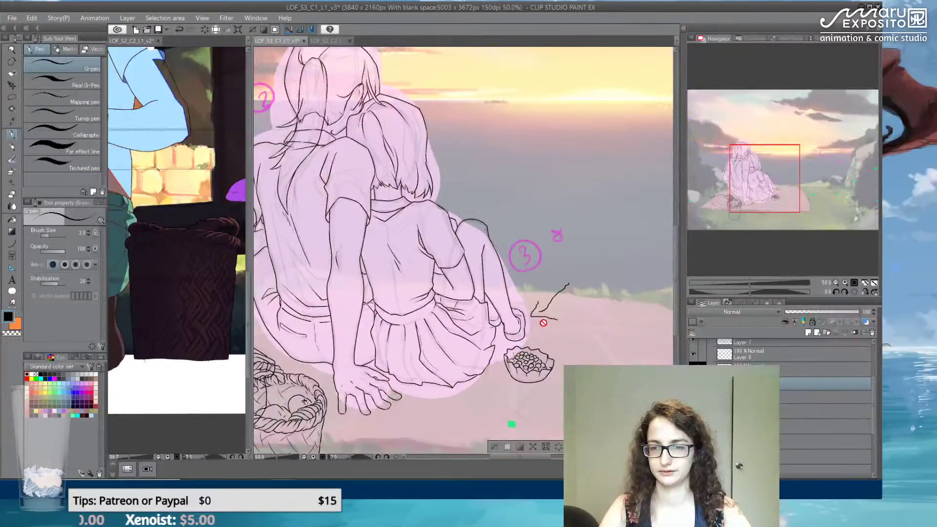
drag(454, 363, 574, 251)
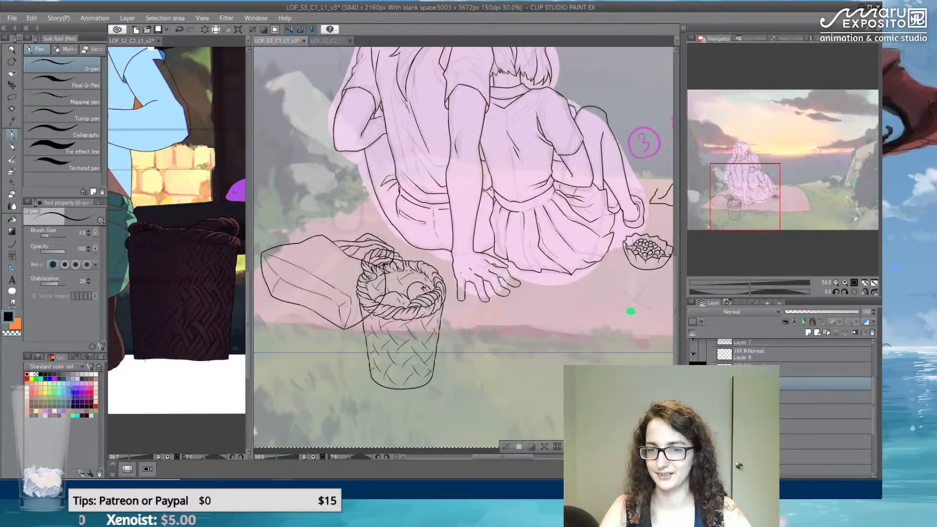
drag(488, 456, 528, 456)
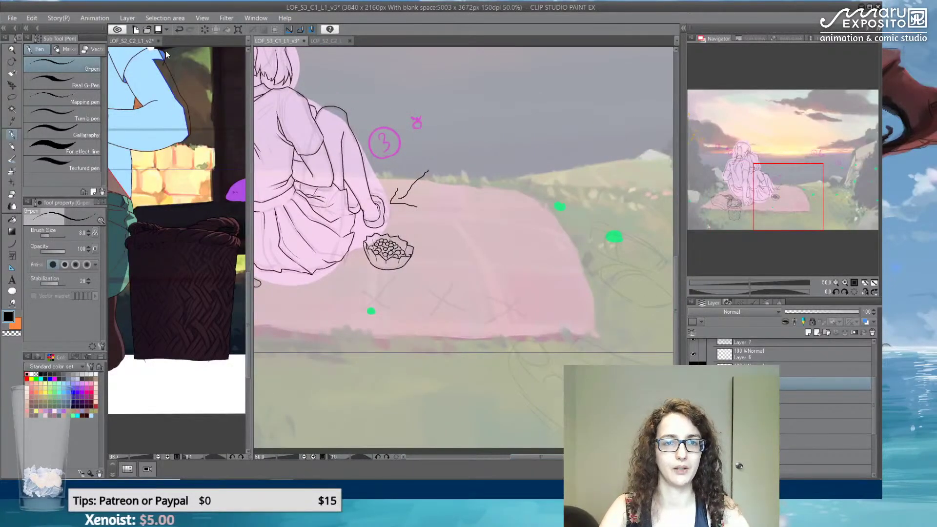
- Bring the reference character's face and torso into view and review the inked couple with the surrounding props
click(197, 159)
drag(171, 123, 203, 190)
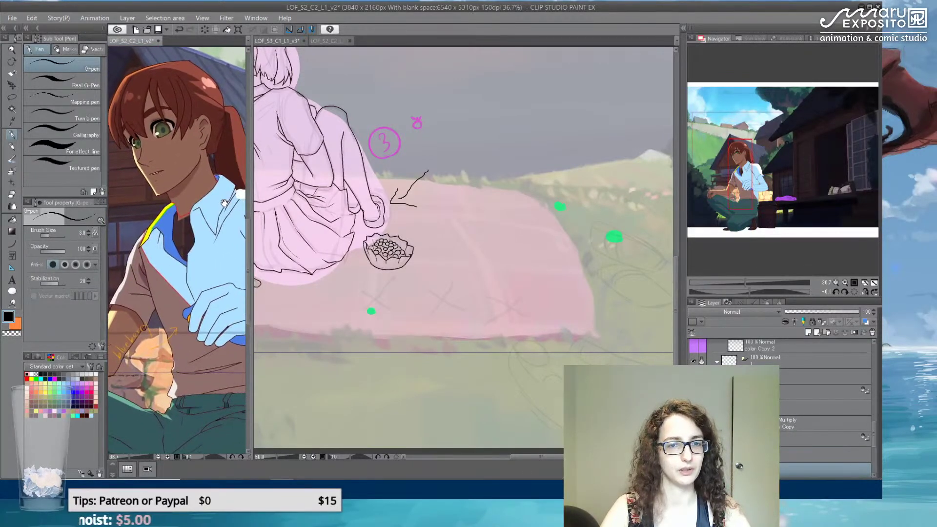
click(277, 44)
drag(470, 237, 530, 284)
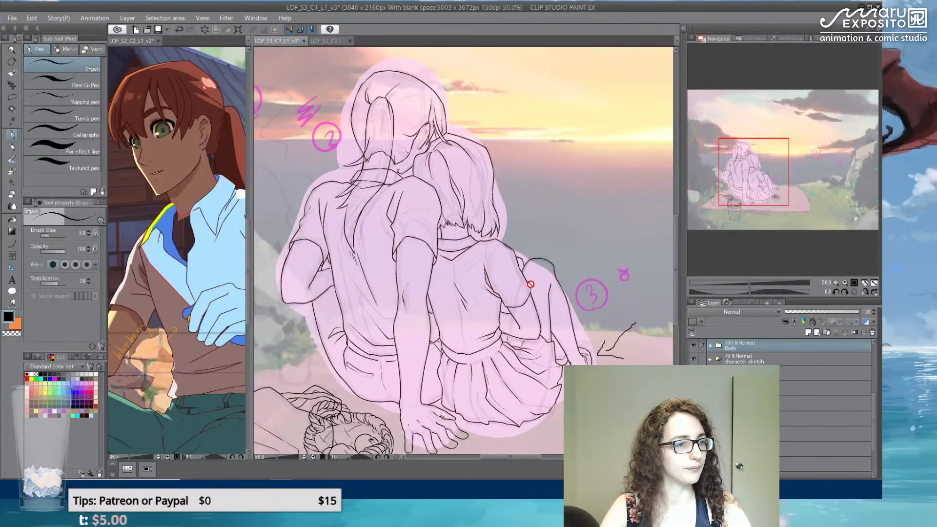
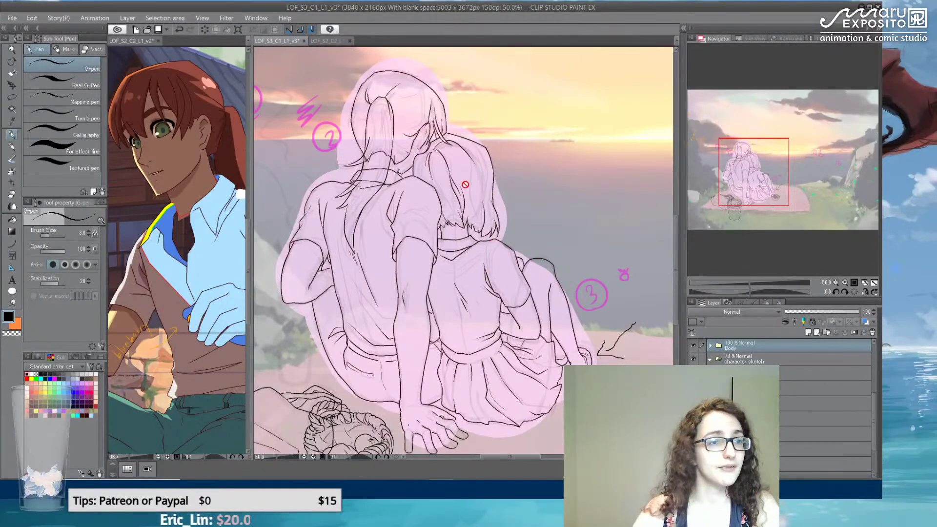
drag(509, 458, 511, 460)
scroll(263, 351, down, 5)
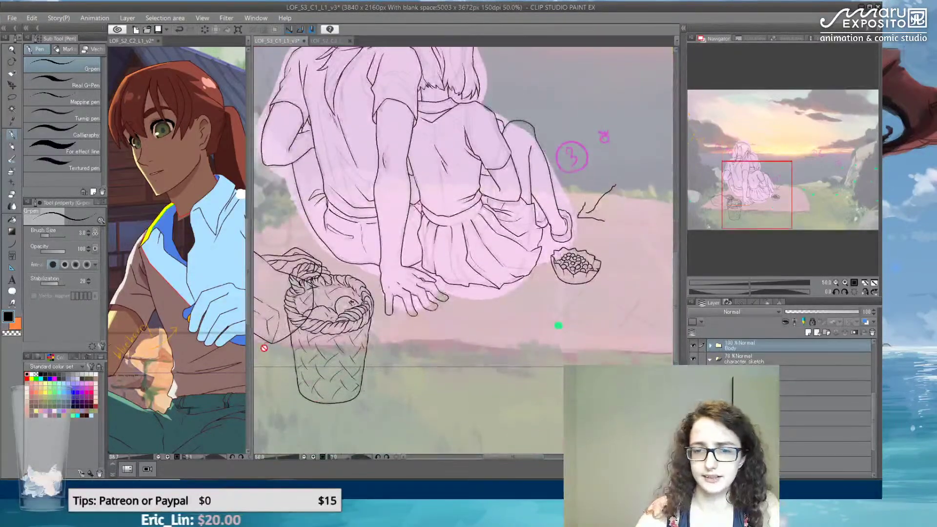
drag(674, 302, 680, 260)
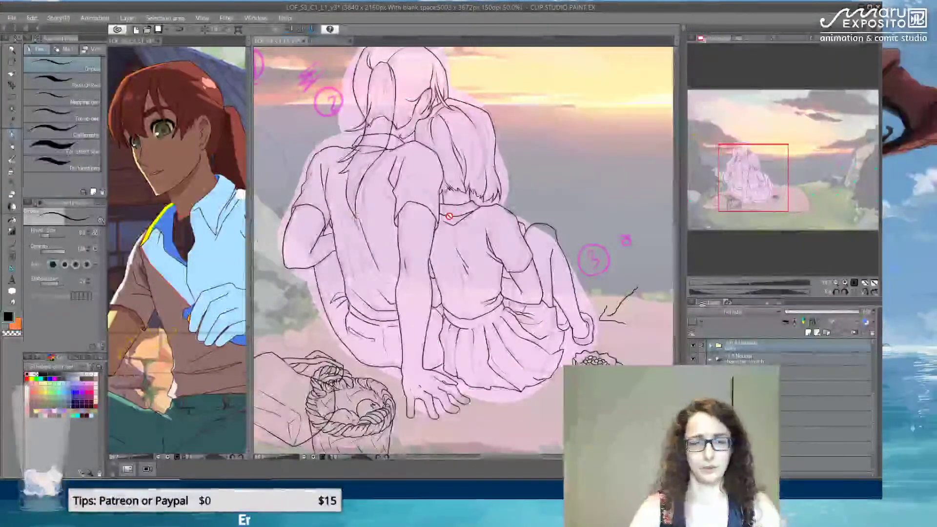
- Check the Body folder and the layers around it, and delete the stray branching lines beside the woman's foot
click(693, 345)
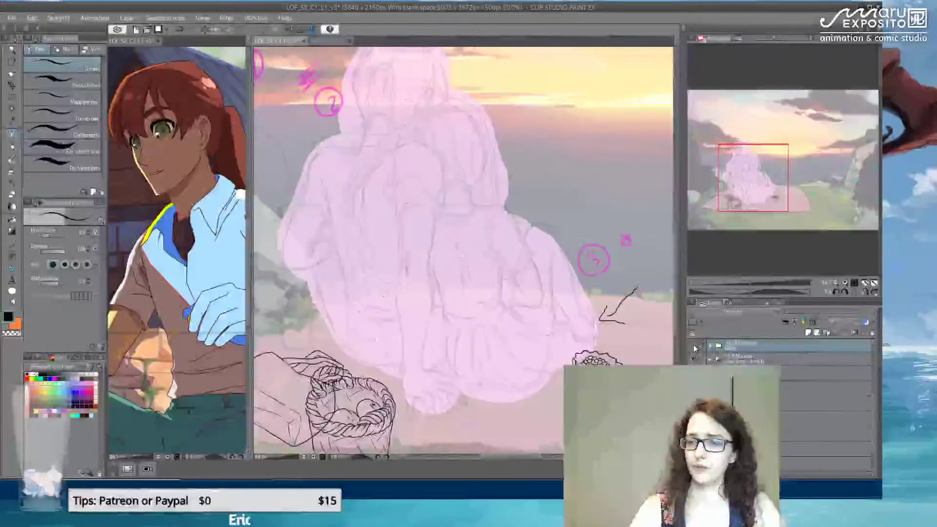
click(692, 344)
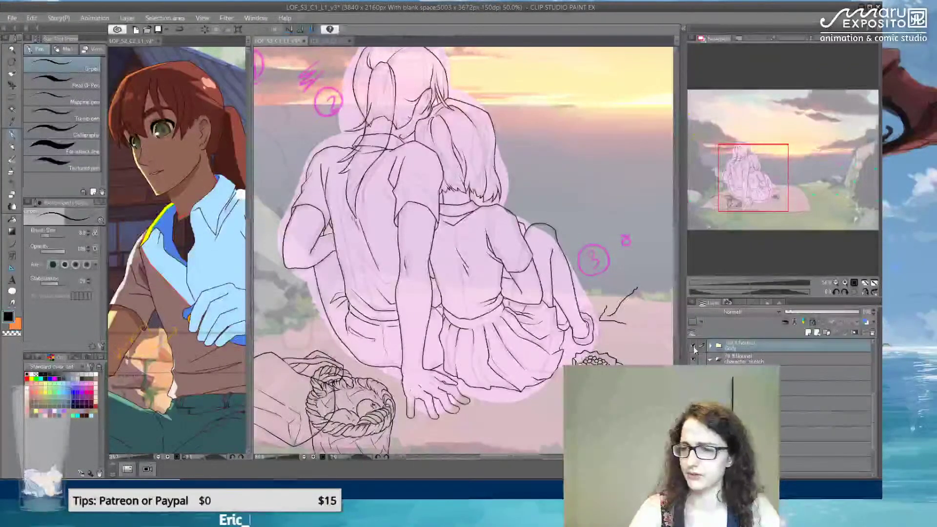
click(709, 345)
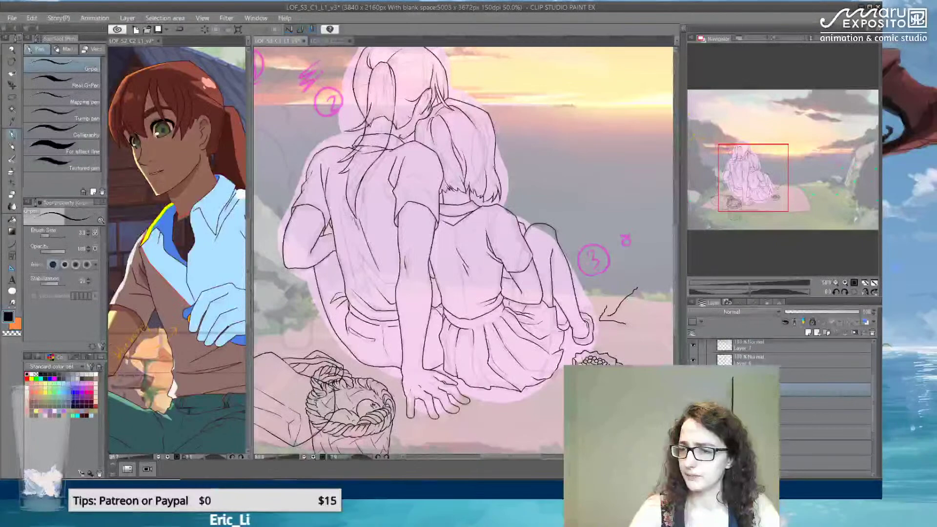
click(710, 345)
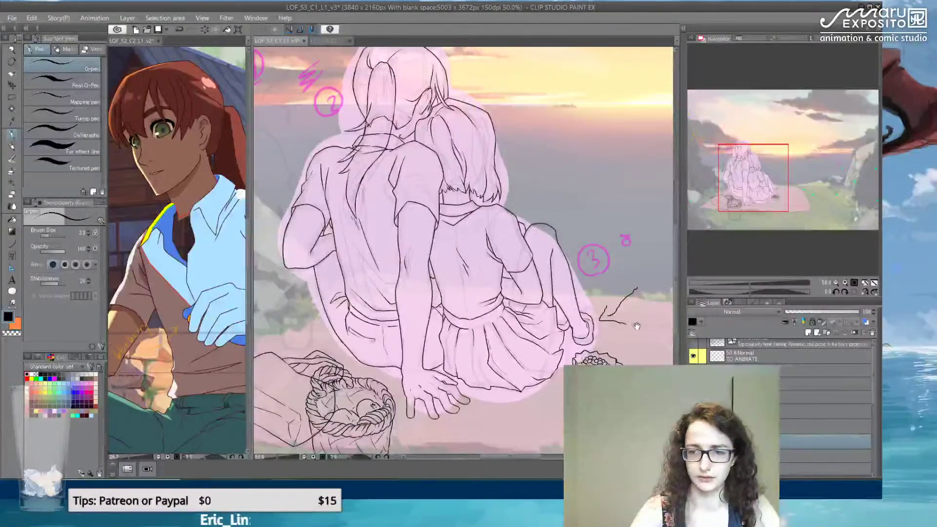
mouse_move(639, 326)
mouse_down()
mouse_move(491, 316)
mouse_move(443, 294)
mouse_move(503, 239)
mouse_move(526, 253)
mouse_up()
key(m)
key(Delete)
key(ctrl+d)
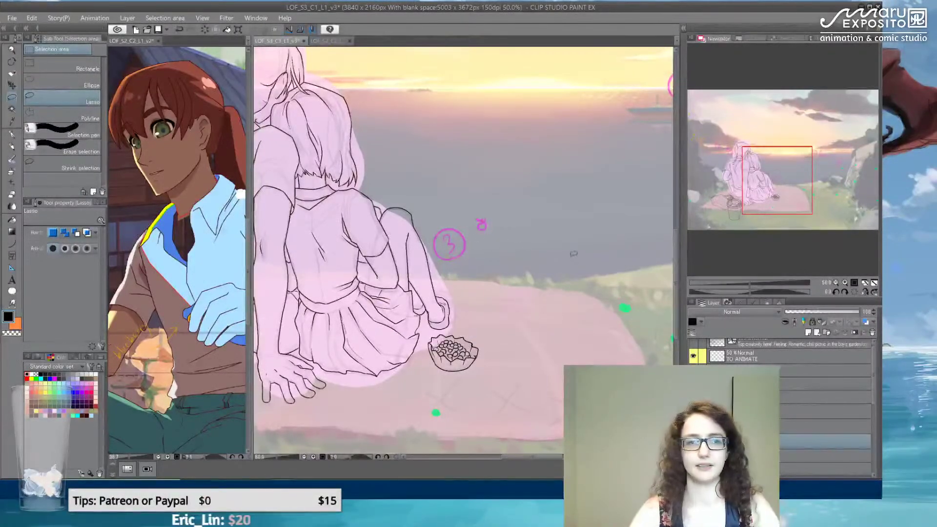
- Ink the sides and rounded base of a cup on the blanket behind the bag with the Curve tool
drag(603, 318, 396, 152)
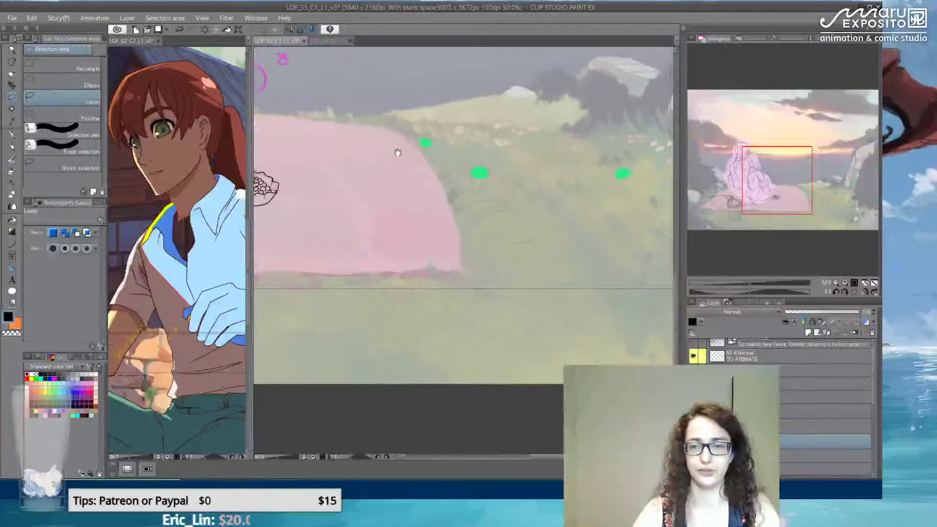
drag(593, 194, 619, 210)
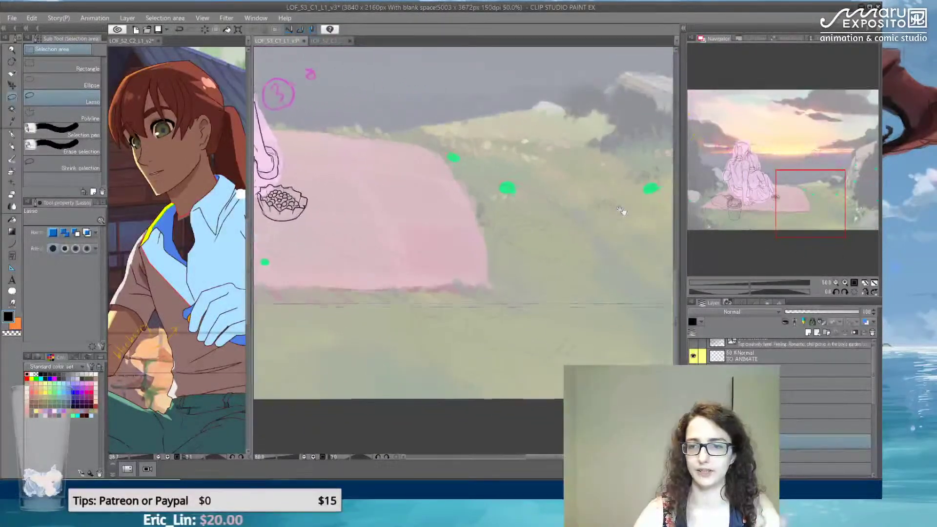
scroll(565, 229, up, 3)
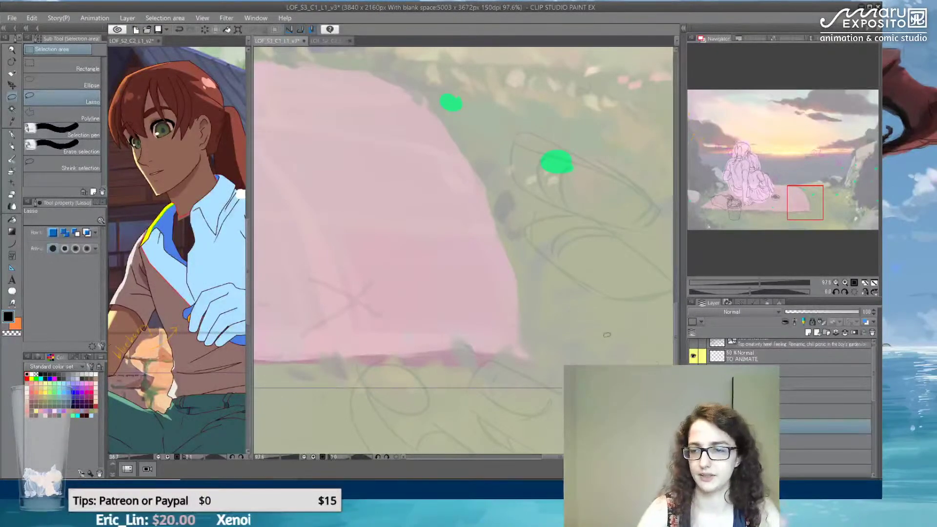
scroll(463, 244, down, 5)
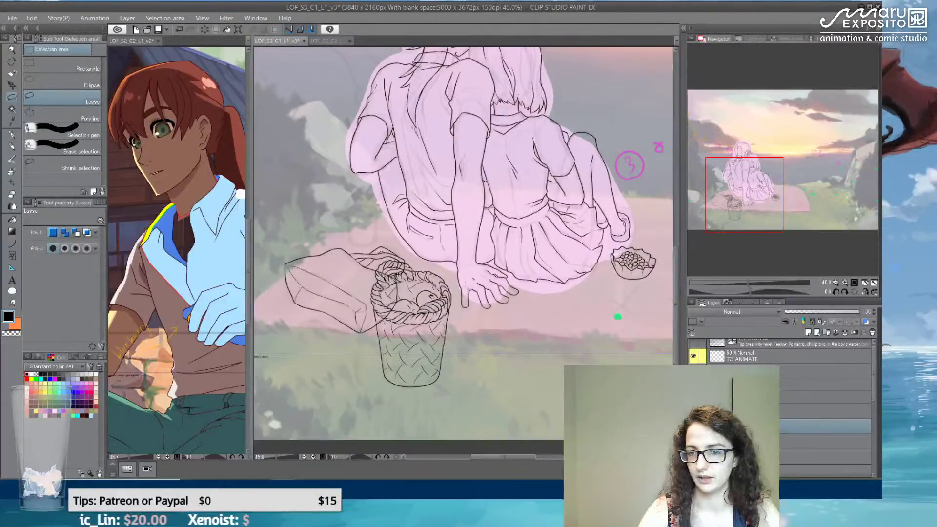
scroll(440, 249, up, 8)
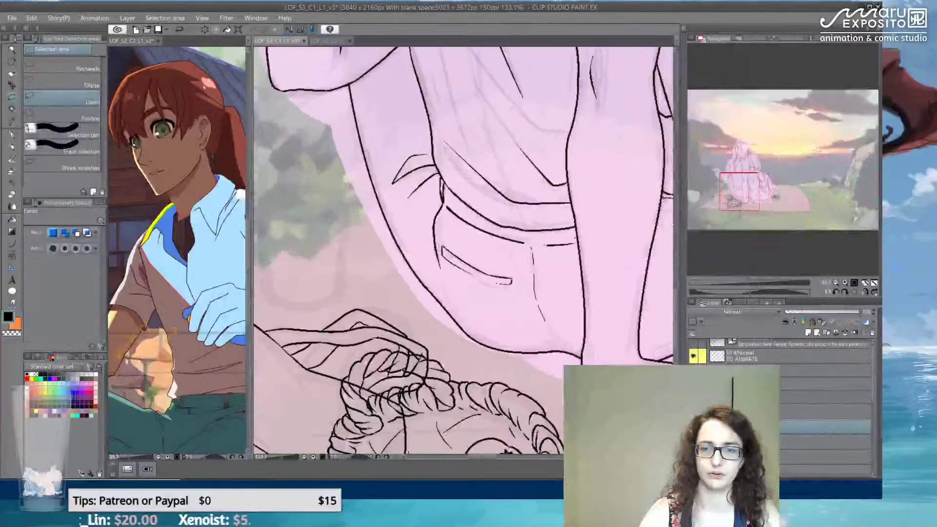
click(12, 243)
mouse_move(307, 262)
mouse_down()
mouse_move(322, 360)
mouse_move(390, 371)
mouse_move(424, 350)
mouse_move(428, 225)
mouse_up()
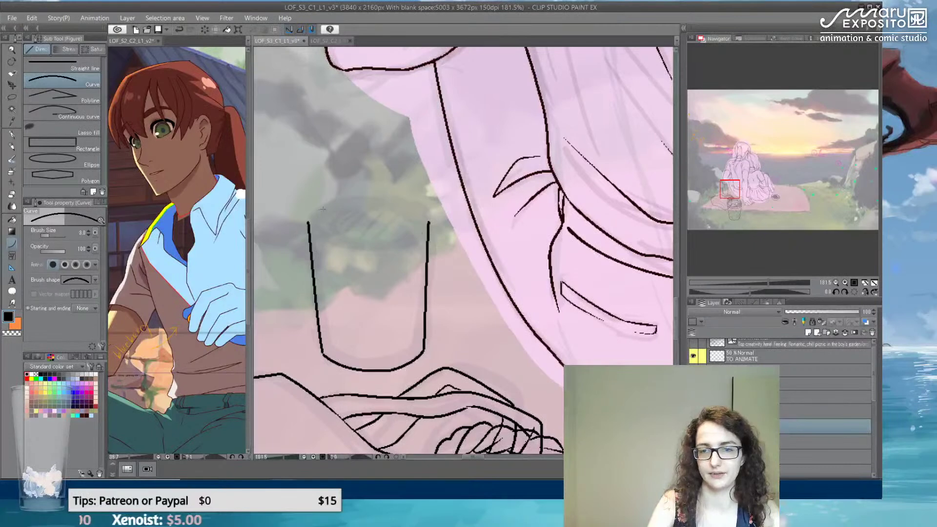
- Ink the back edge of the cup's rim with two joined curves, discard the front curve and clean the rim's corner
drag(309, 216, 382, 199)
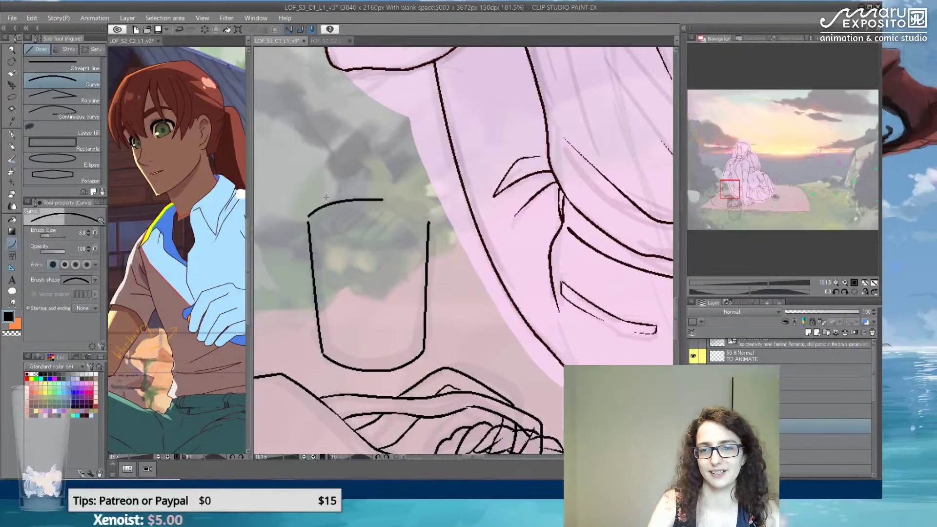
drag(384, 200, 426, 221)
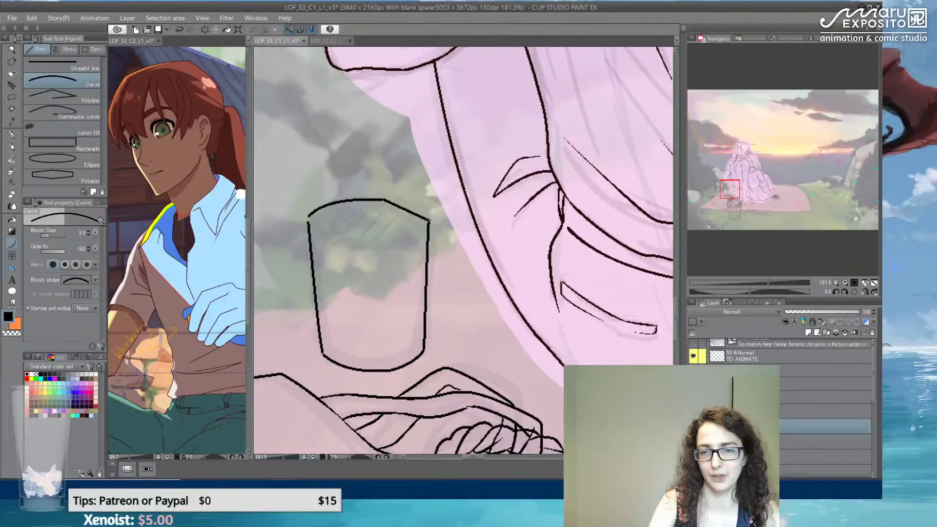
drag(310, 223, 402, 236)
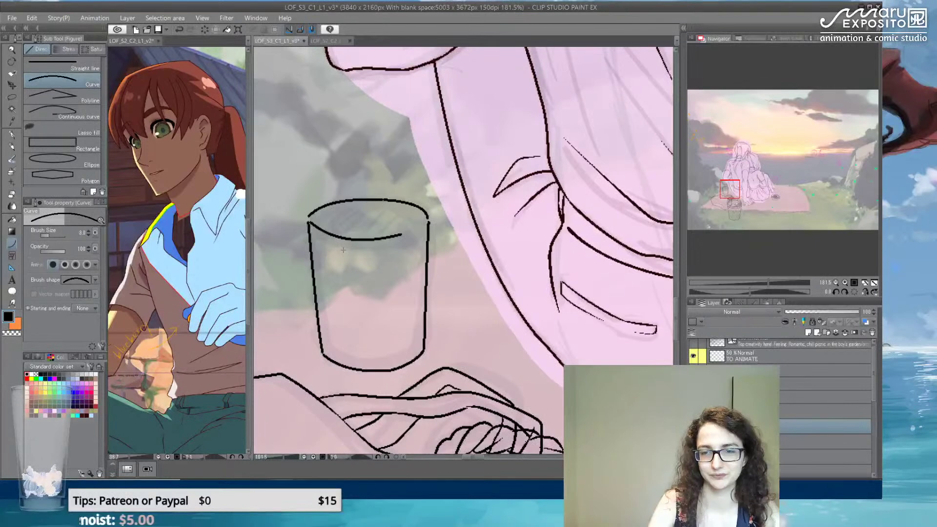
key(Escape)
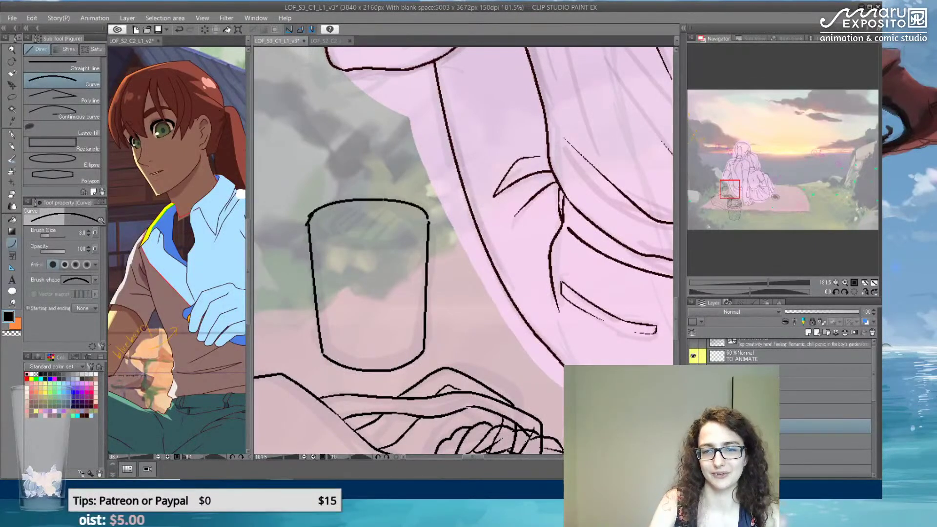
key(e)
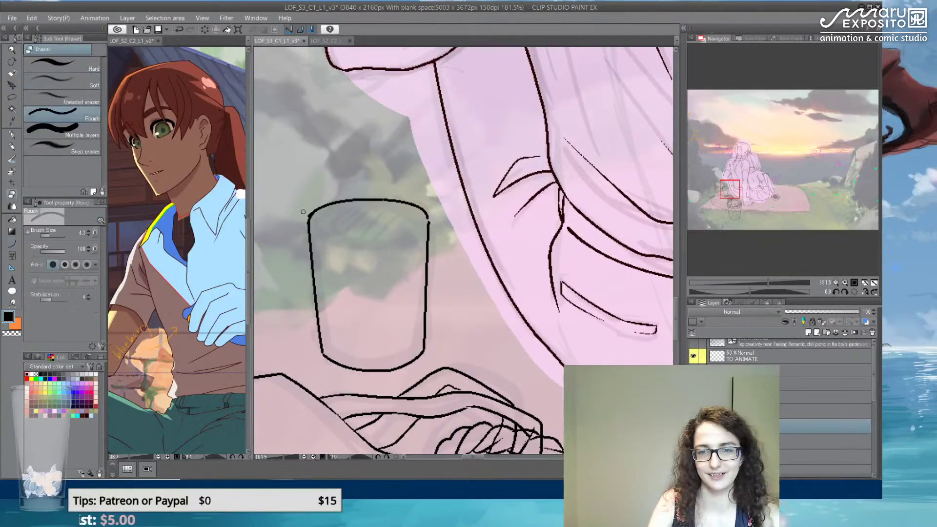
- Ink the inner ellipse of the cup's opening freehand with the G-pen and add small dotted marks inside it
click(12, 134)
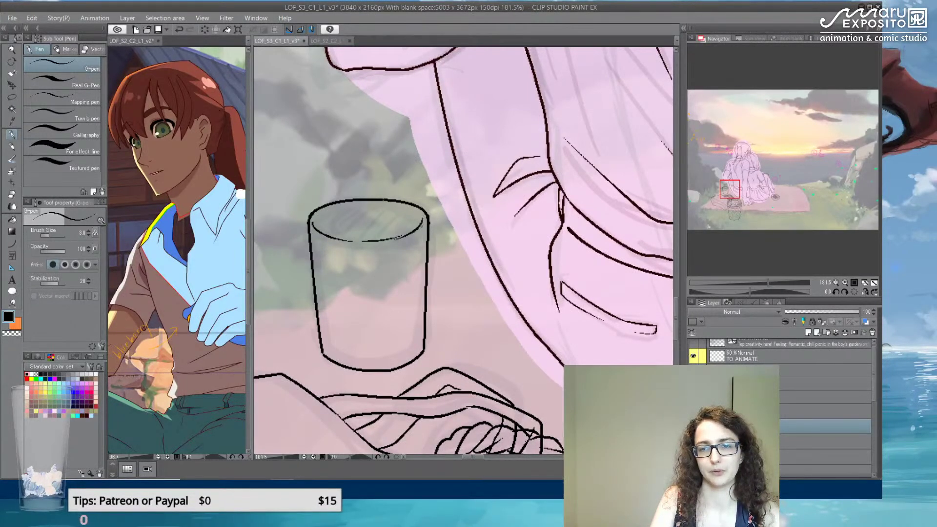
key(ctrl+z)
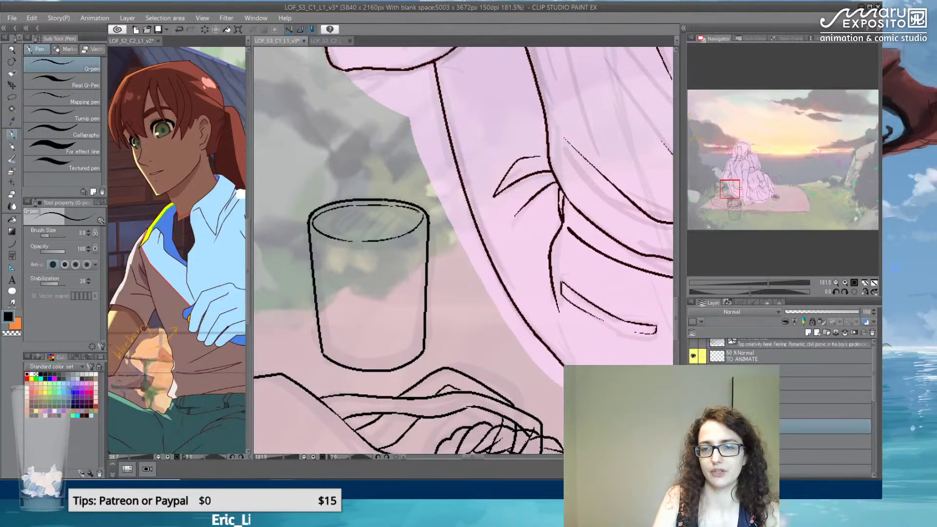
key(ctrl+z)
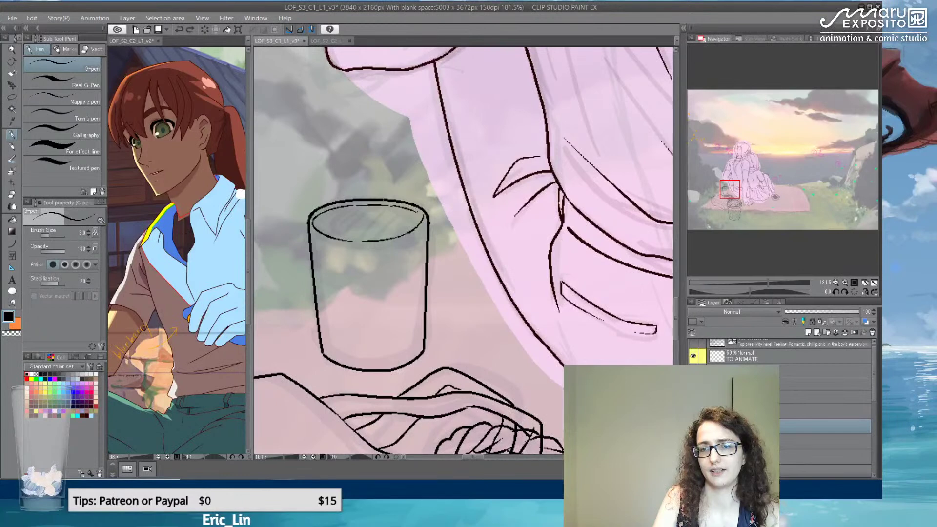
drag(356, 205, 395, 206)
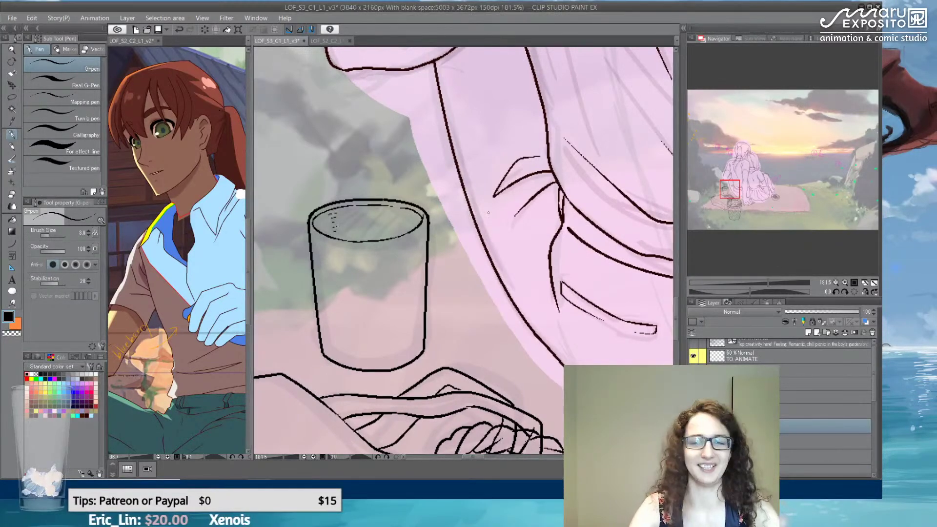
- Compare the new cup with the couple, bag, basket and bowl across the whole scene
scroll(488, 213, down, 6)
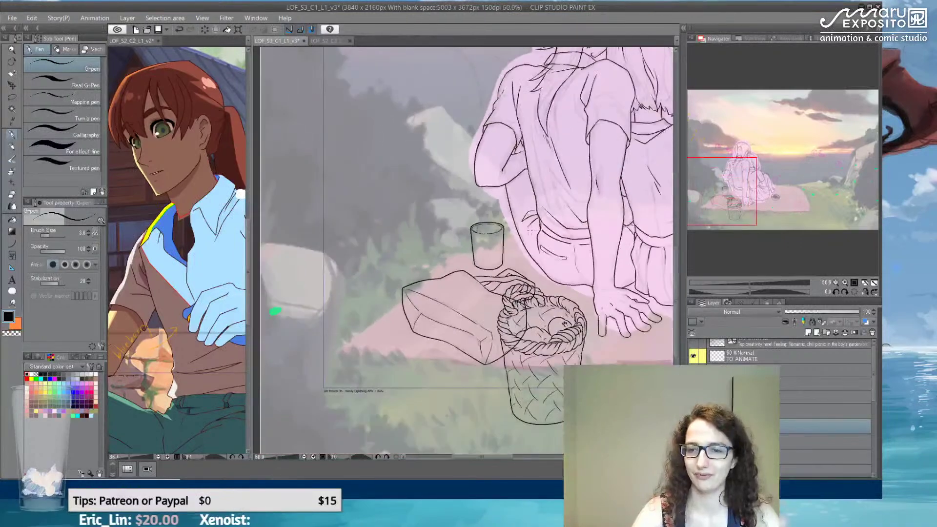
drag(632, 250, 438, 214)
scroll(439, 214, down, 3)
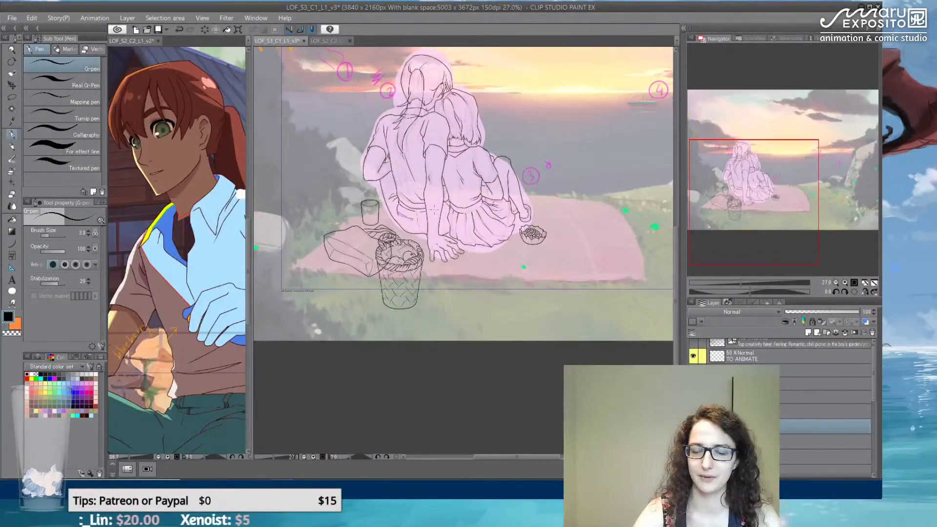
scroll(373, 197, up, 2)
drag(494, 204, 487, 270)
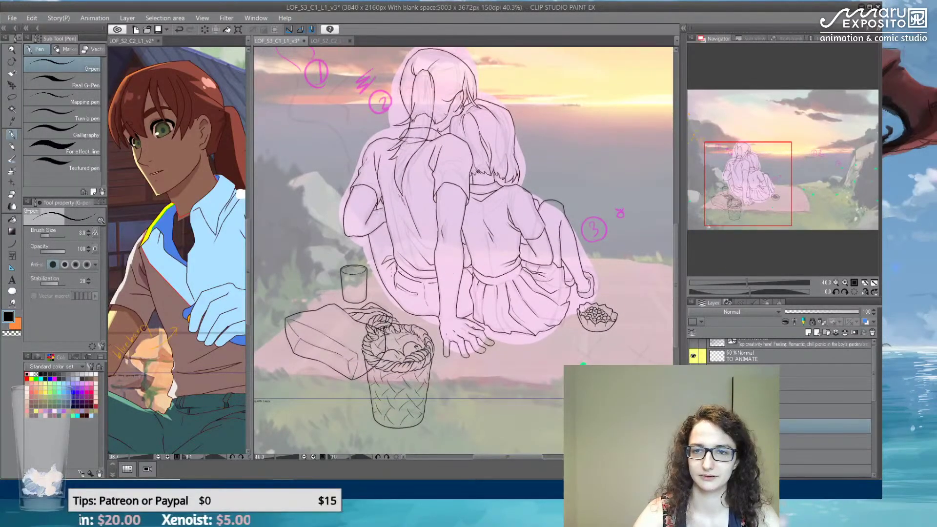
scroll(363, 281, up, 4)
drag(363, 281, 382, 281)
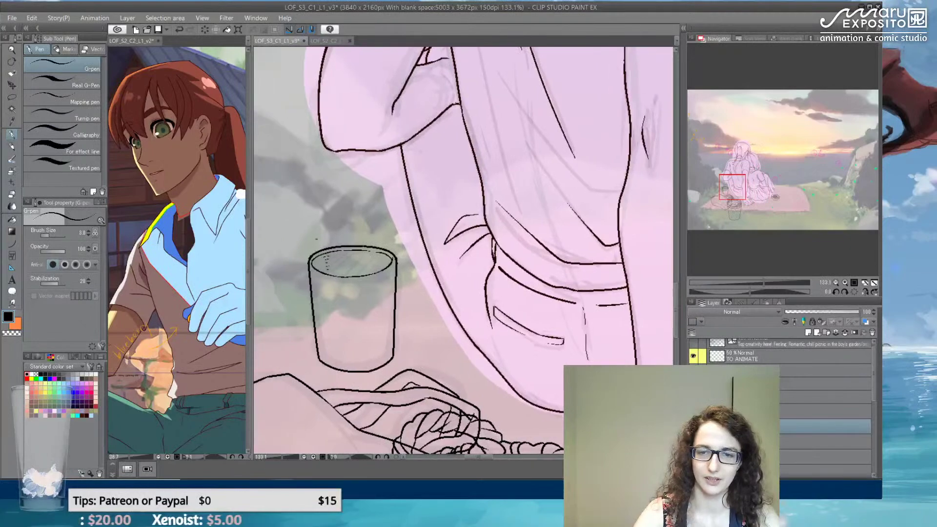
scroll(316, 239, up, 1)
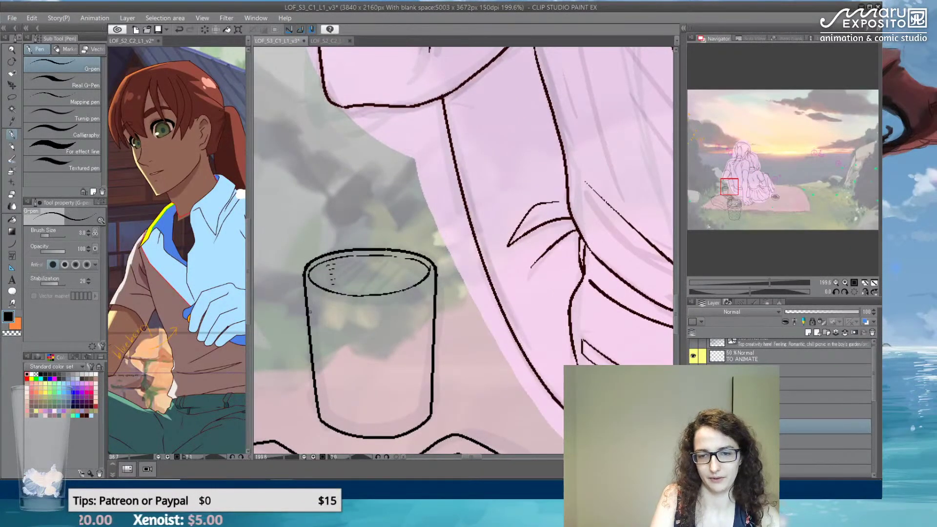
- Ink a curved band line beneath the cup's rim, redoing the first stroke, and erase the side lines below it
drag(305, 293, 355, 312)
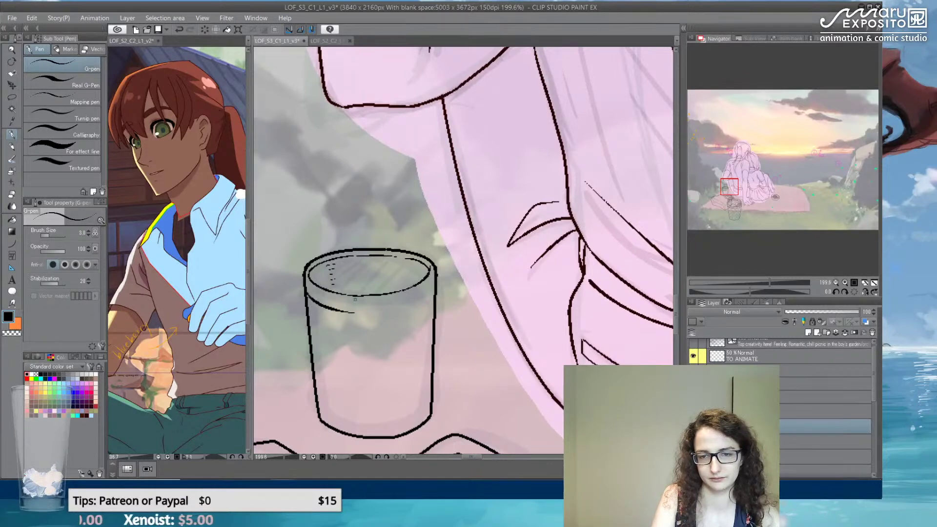
key(ctrl+z)
mouse_move(306, 292)
mouse_down()
mouse_move(354, 312)
mouse_move(436, 292)
mouse_move(432, 403)
mouse_up()
key(e)
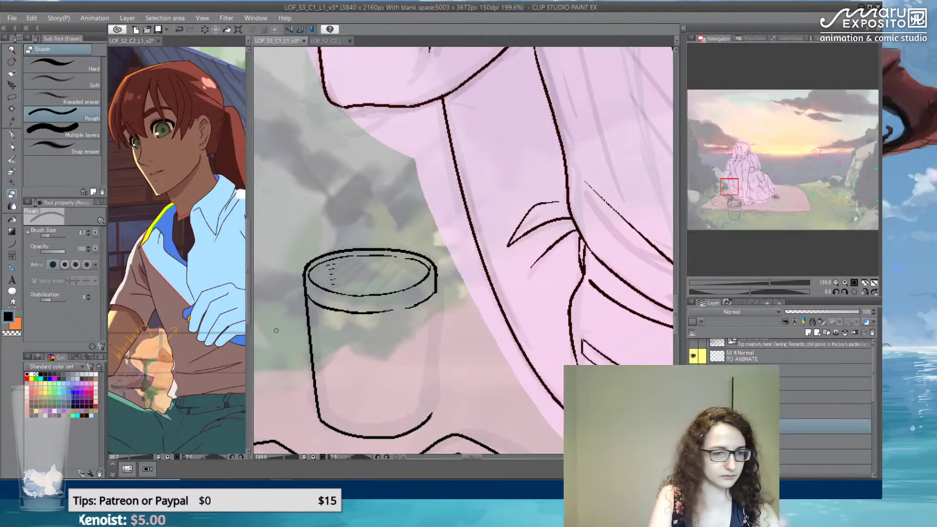
drag(307, 313, 319, 416)
- Redraw both sides of the cup with curves from just outside the rim band down to the base
click(15, 137)
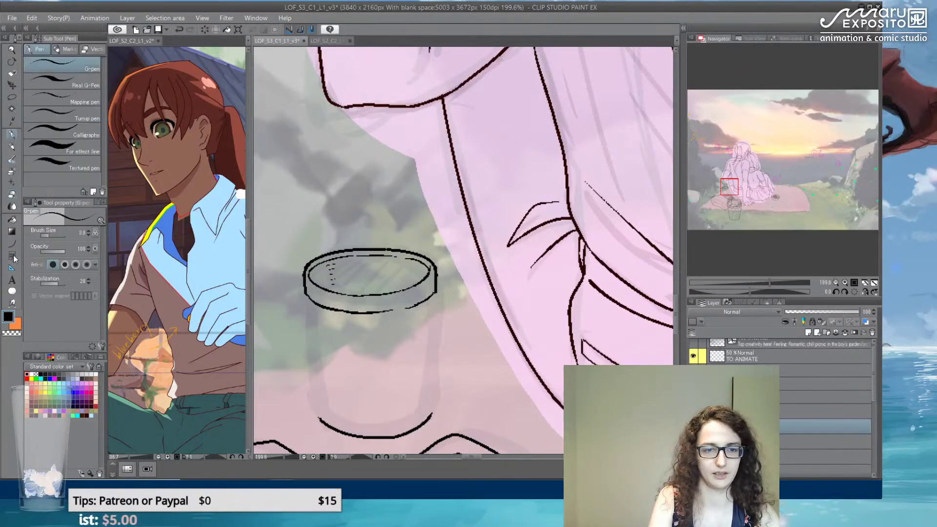
click(13, 246)
drag(303, 288, 316, 418)
click(314, 413)
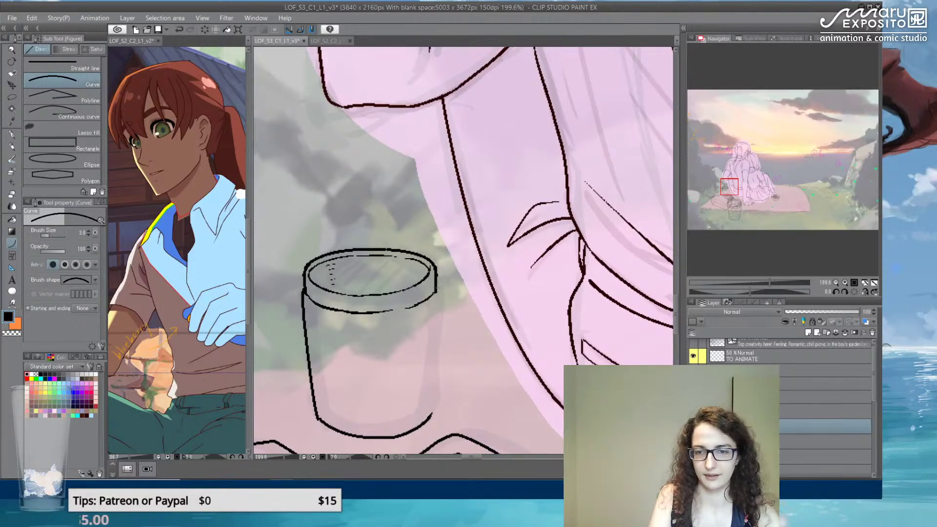
drag(436, 285, 431, 413)
click(427, 408)
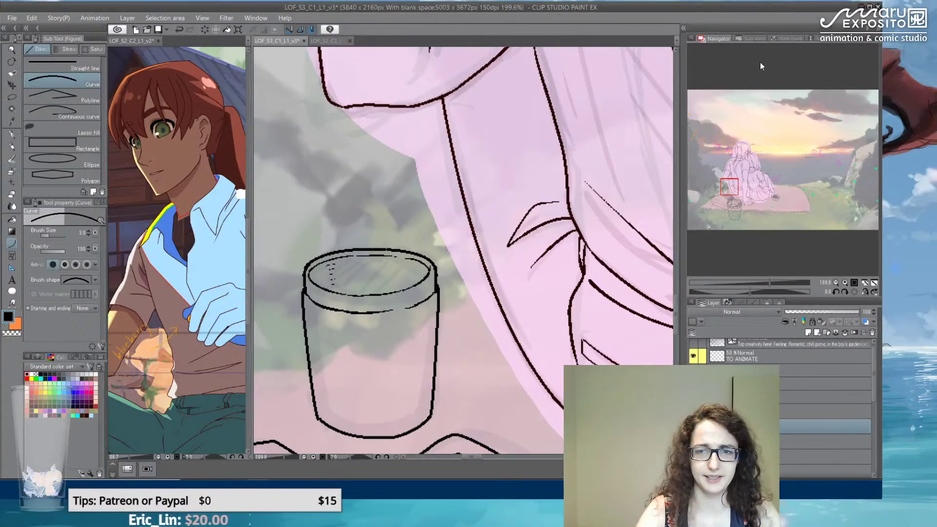
- Review the finished cup against the couple, basket, bag and berry bowl across the whole scene
scroll(587, 87, down, 3)
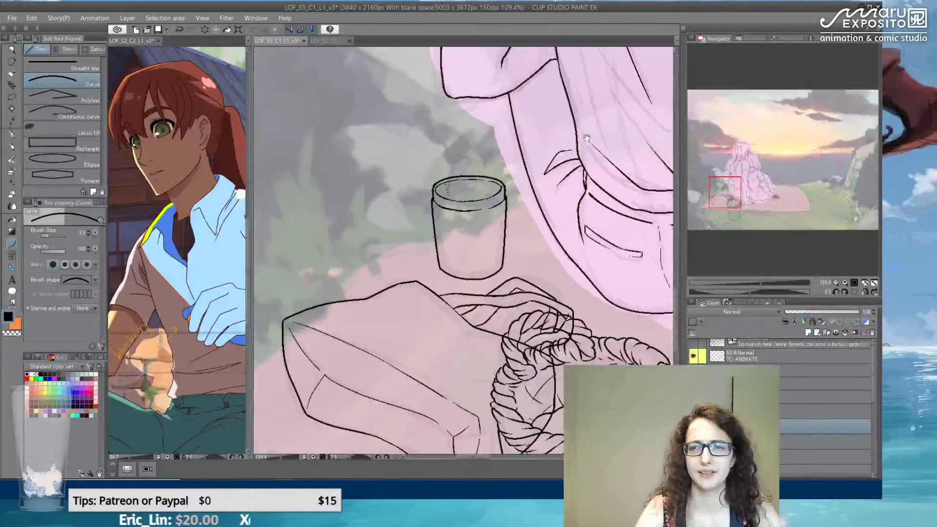
drag(588, 135, 415, 190)
scroll(496, 136, down, 5)
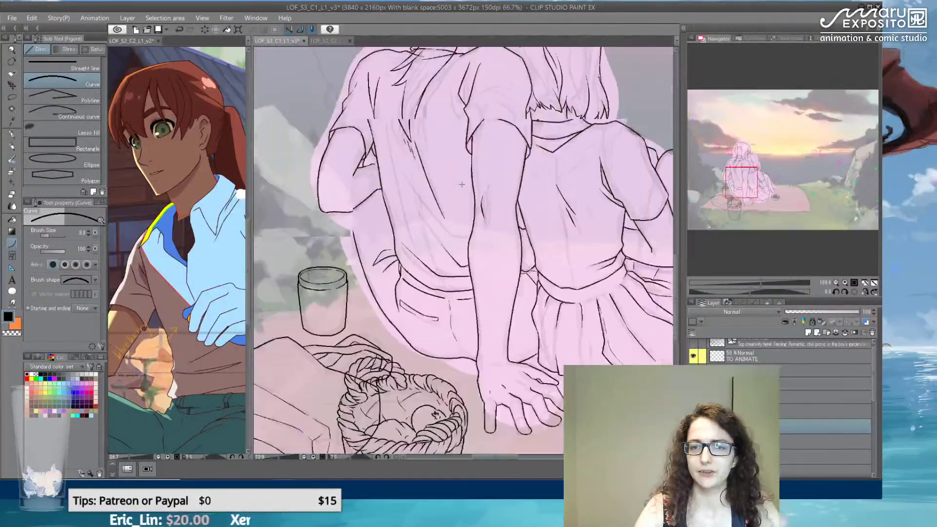
drag(458, 168, 442, 162)
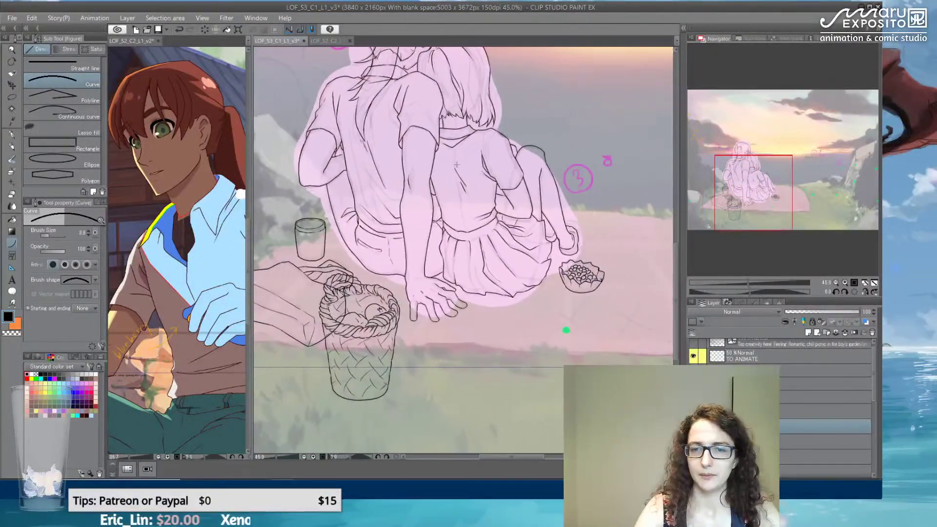
drag(505, 154, 504, 229)
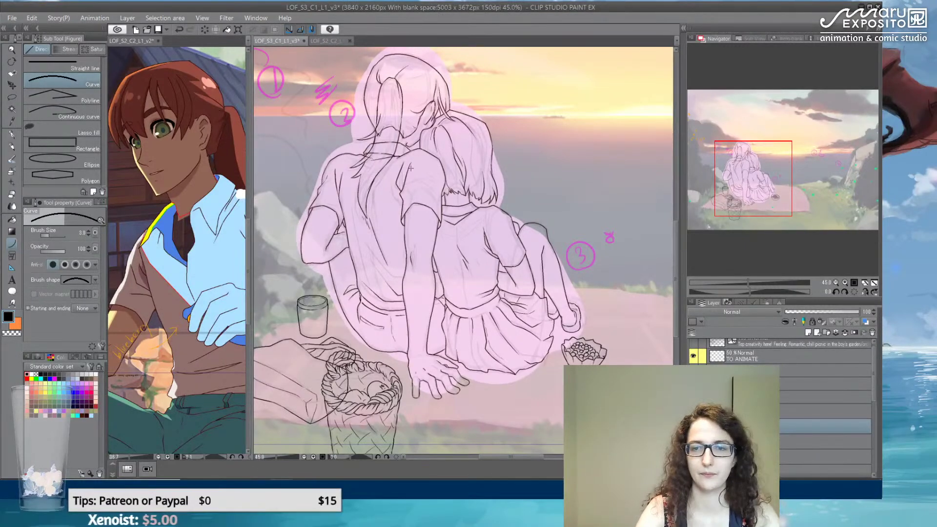
scroll(410, 166, down, 2)
scroll(507, 183, up, 1)
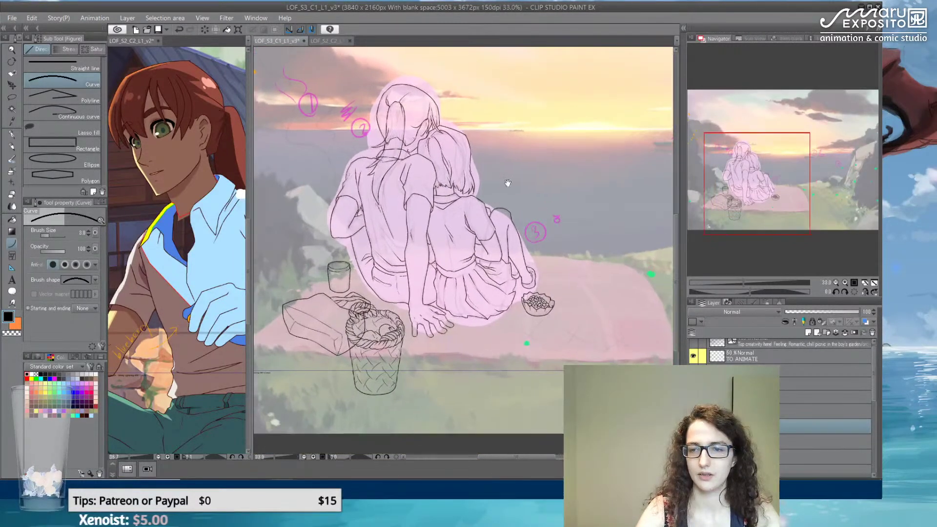
drag(508, 183, 422, 187)
- Set the drawing colour to magenta for reworking the faint slipper sketch on the grass beside the blanket
scroll(531, 278, up, 5)
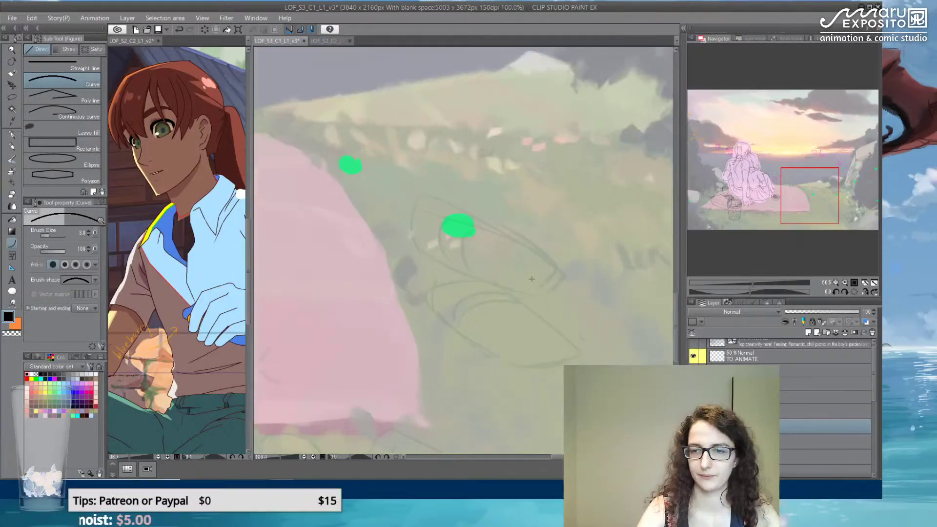
click(87, 391)
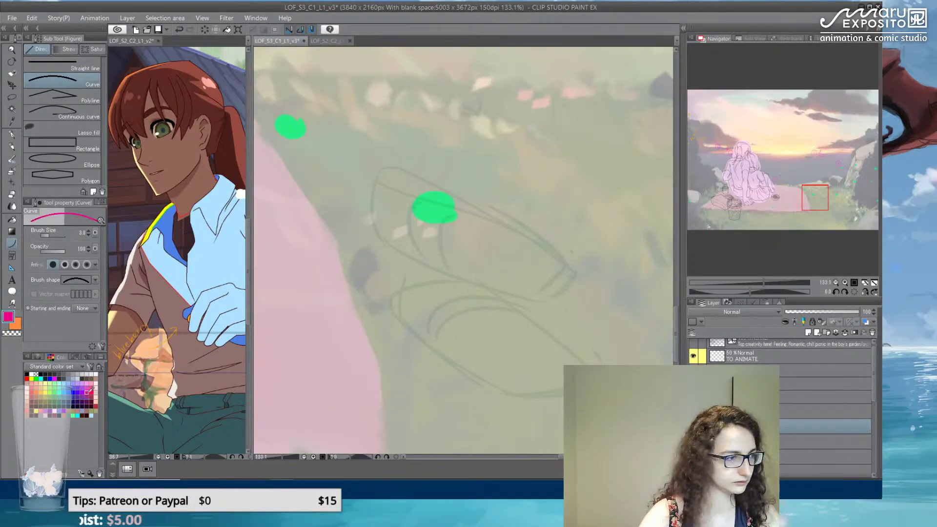
drag(51, 232, 58, 235)
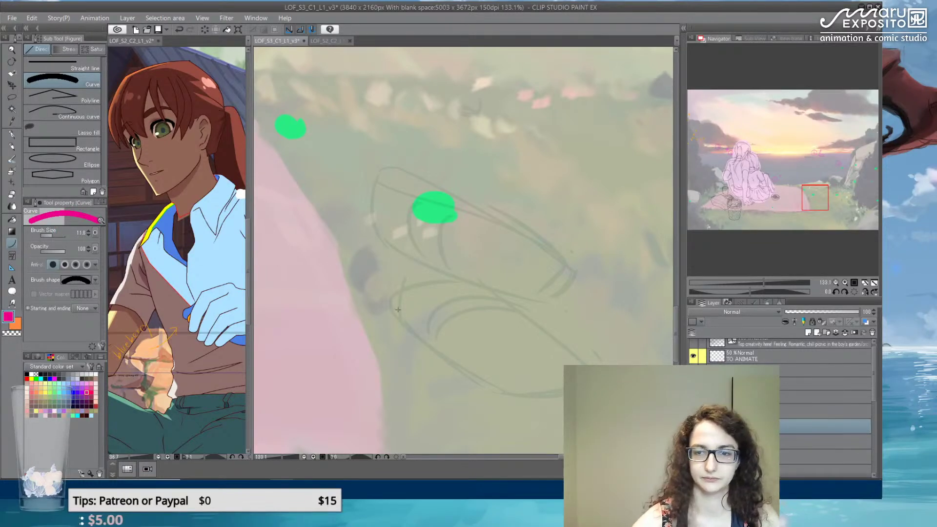
drag(57, 236, 63, 235)
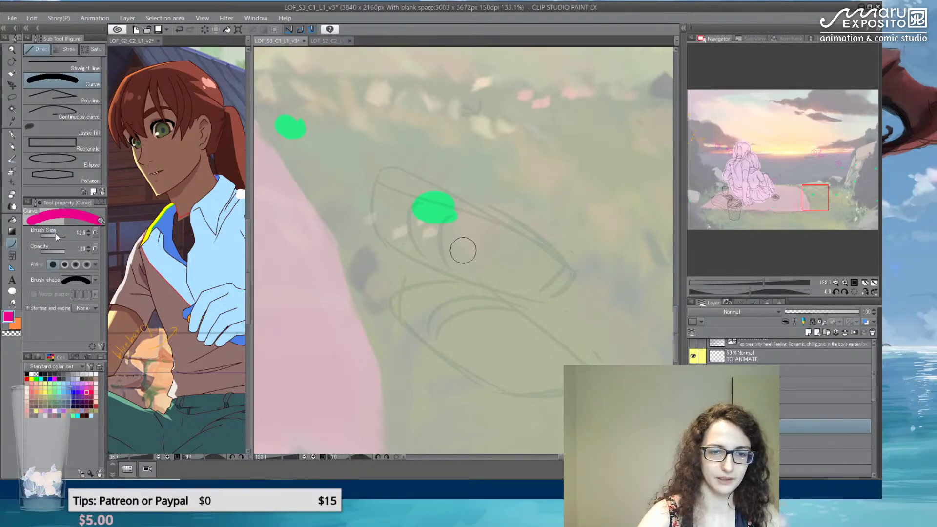
drag(386, 175, 392, 247)
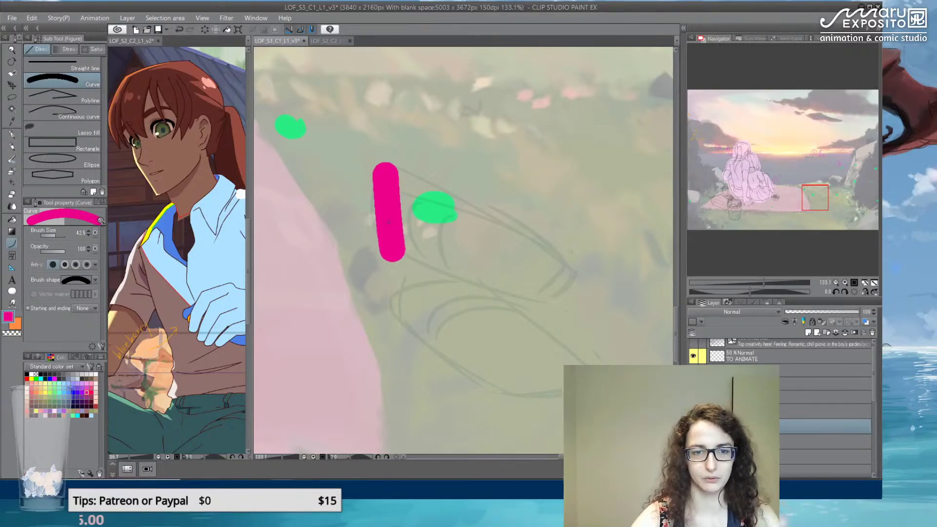
key(ctrl+z)
- Sketch the outlines of two overlapping slippers freehand with the G-pen over the faint rough beside the blanket
click(10, 134)
drag(383, 185, 388, 244)
mouse_move(384, 181)
mouse_down()
mouse_move(465, 200)
mouse_move(531, 247)
mouse_move(521, 292)
mouse_up()
mouse_move(386, 238)
mouse_down()
mouse_move(418, 261)
mouse_move(411, 267)
mouse_move(453, 274)
mouse_move(535, 334)
mouse_up()
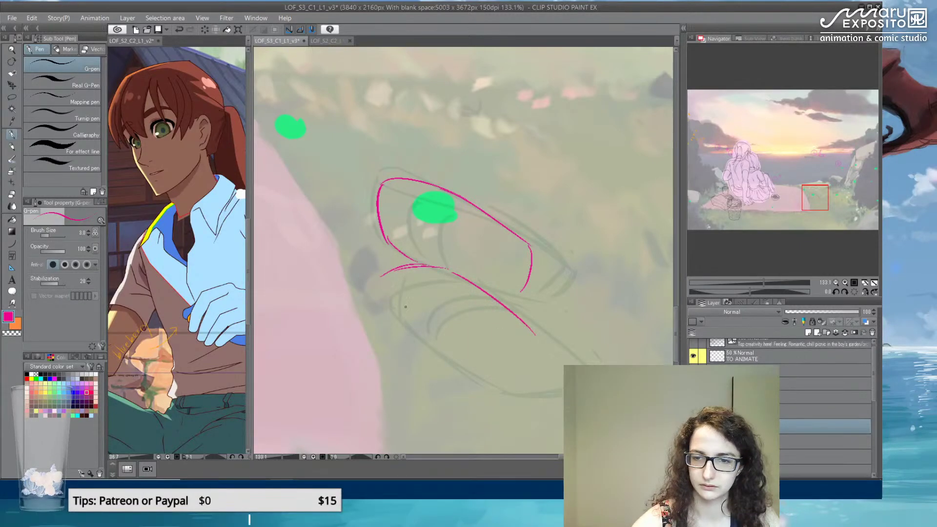
mouse_move(379, 279)
mouse_down()
mouse_move(443, 355)
mouse_move(486, 376)
mouse_move(552, 366)
mouse_up()
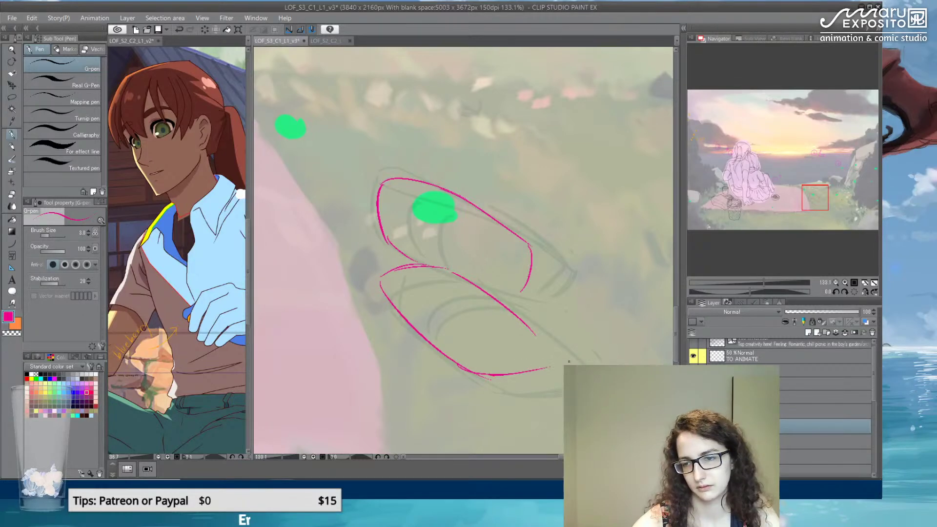
drag(532, 331, 549, 362)
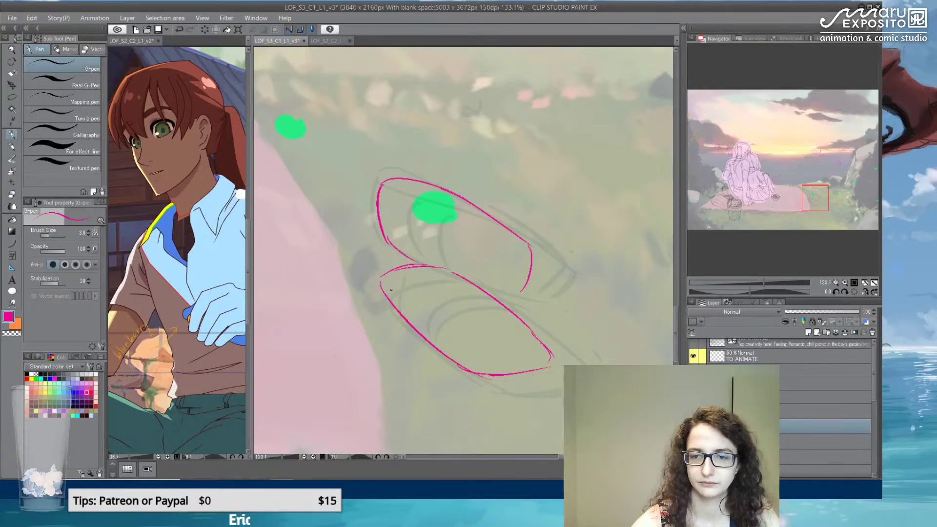
- Add a second inner line along the lower slipper's edge and heel to give its sole thickness
mouse_move(381, 272)
mouse_down()
mouse_move(402, 306)
mouse_move(462, 353)
mouse_move(485, 361)
mouse_move(544, 348)
mouse_up()
mouse_move(484, 361)
mouse_down()
mouse_move(549, 352)
mouse_move(554, 366)
mouse_up()
drag(537, 334, 555, 350)
drag(382, 267, 392, 275)
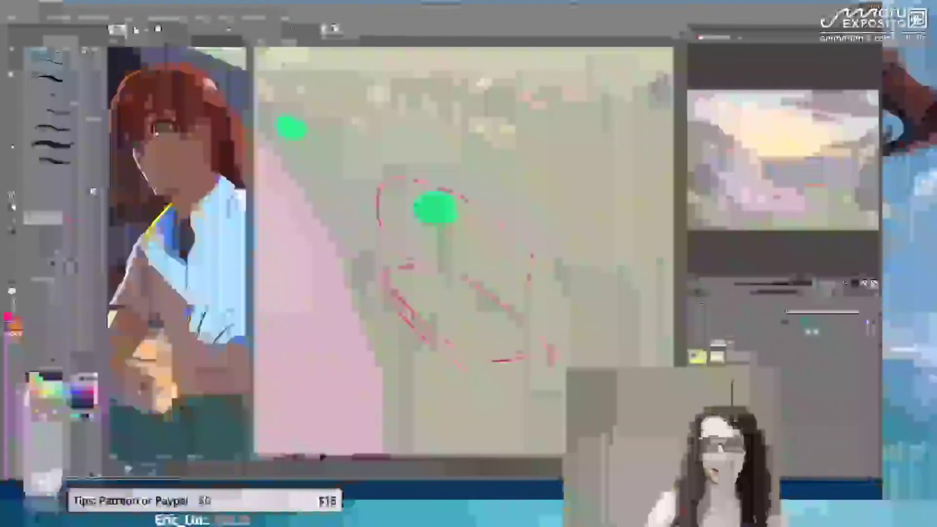
- Draw a five-pointed star above the slippers in one continuous line and erase it again
drag(495, 184, 503, 126)
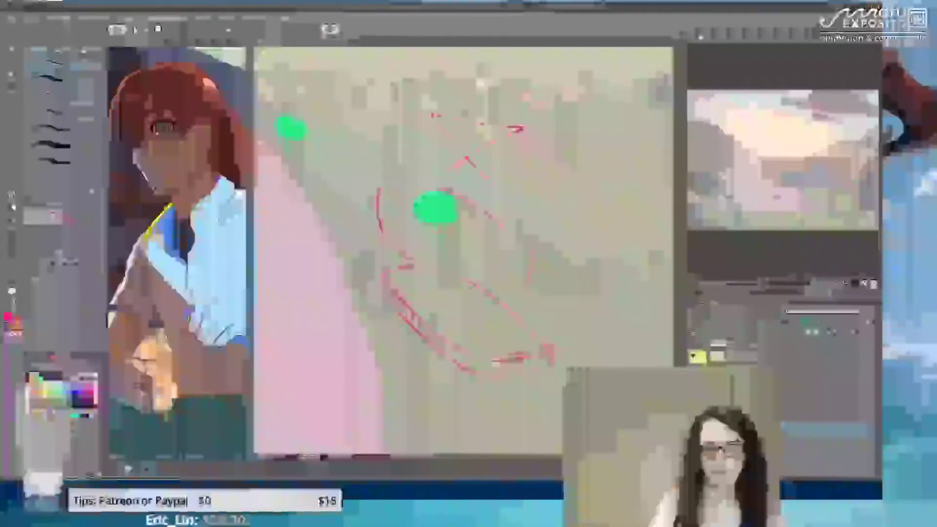
drag(488, 77, 432, 114)
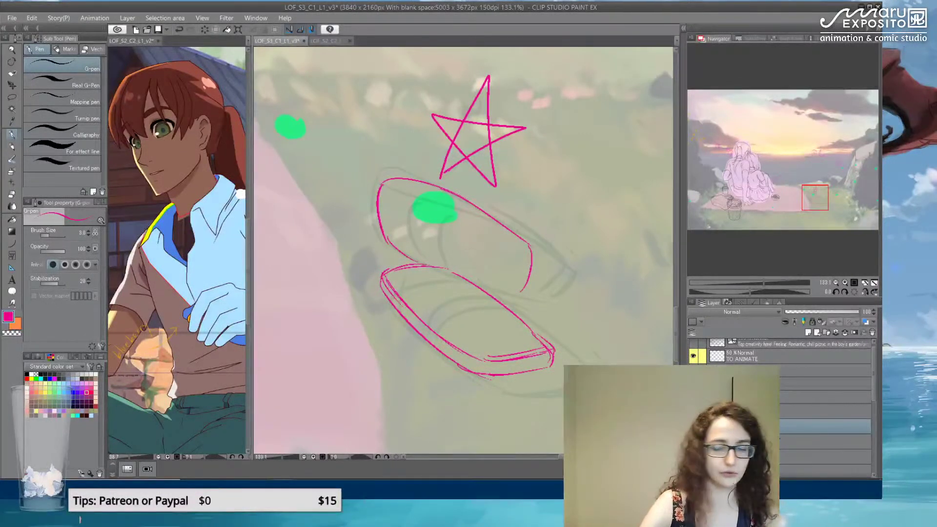
click(12, 195)
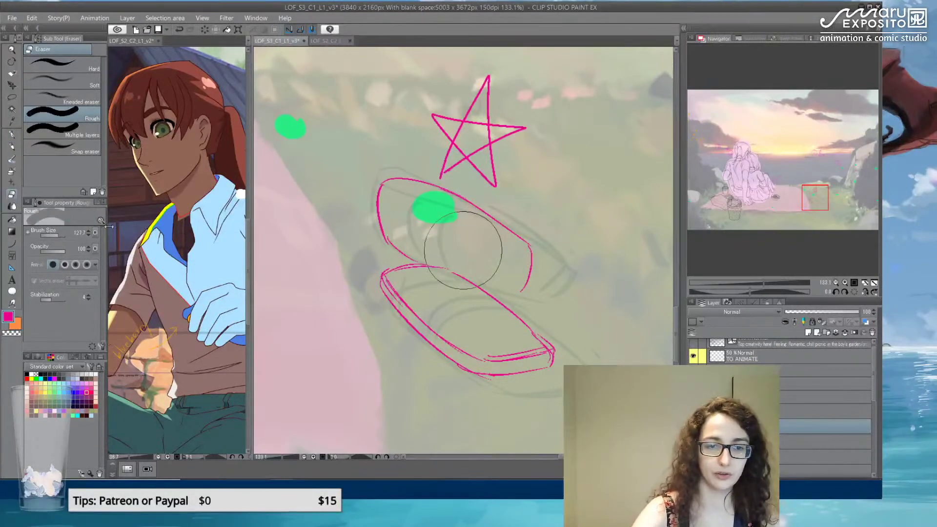
mouse_move(507, 146)
mouse_down()
mouse_move(435, 142)
mouse_move(504, 125)
mouse_up()
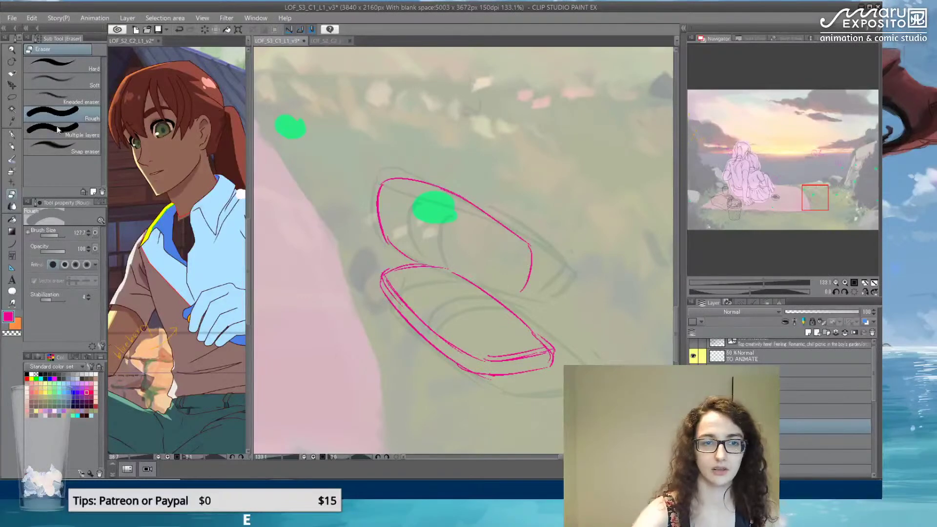
- Shorten the upper slipper by redrawing its heel end with double lines for the sole thickness and erasing the old end
key(p)
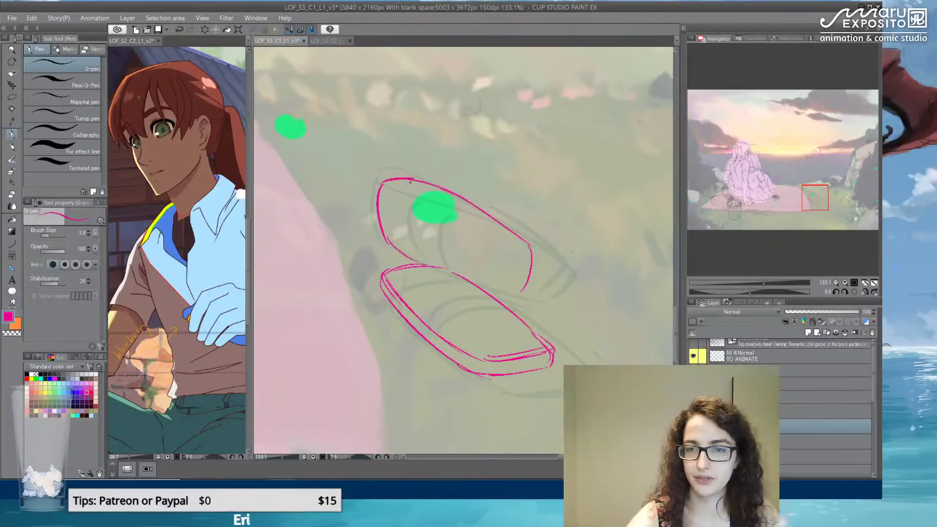
mouse_move(394, 183)
mouse_down()
mouse_move(513, 253)
mouse_move(470, 218)
mouse_move(503, 239)
mouse_move(494, 287)
mouse_up()
drag(523, 240, 508, 293)
mouse_move(392, 177)
mouse_down()
mouse_move(428, 182)
mouse_move(508, 232)
mouse_up()
drag(449, 194, 521, 235)
mouse_move(468, 200)
mouse_down()
mouse_move(522, 245)
mouse_move(560, 219)
mouse_move(560, 240)
mouse_move(542, 259)
mouse_up()
key(e)
click(12, 135)
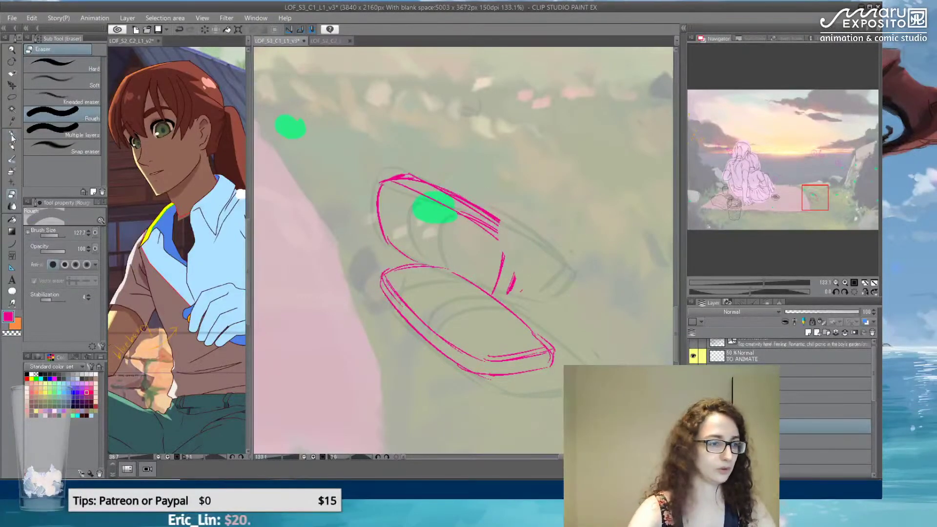
mouse_move(493, 235)
mouse_down()
mouse_move(505, 256)
mouse_move(516, 239)
mouse_move(517, 277)
mouse_up()
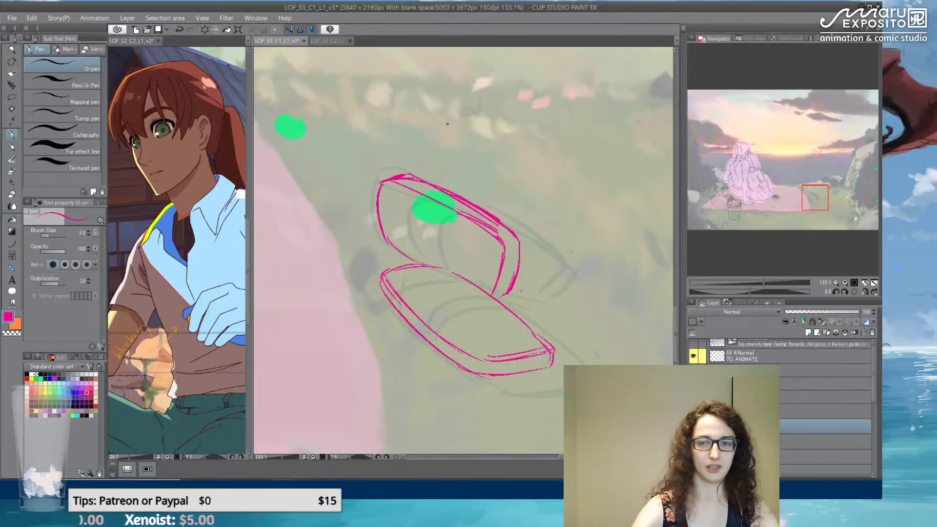
- Sketch the straps of both slippers with curved lines across the toe halves
mouse_move(412, 309)
mouse_down()
mouse_move(426, 293)
mouse_move(464, 275)
mouse_move(428, 286)
mouse_move(496, 298)
mouse_up()
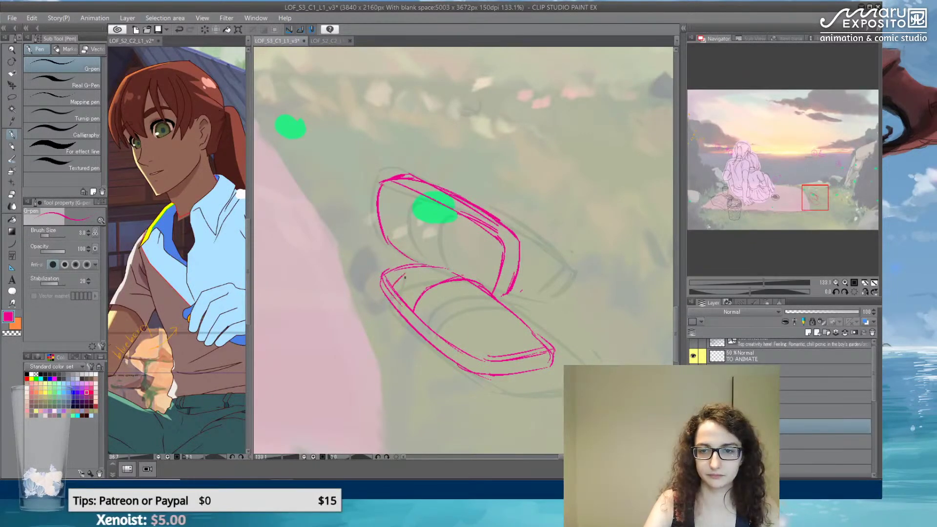
mouse_move(412, 270)
mouse_down()
mouse_move(460, 264)
mouse_move(478, 283)
mouse_up()
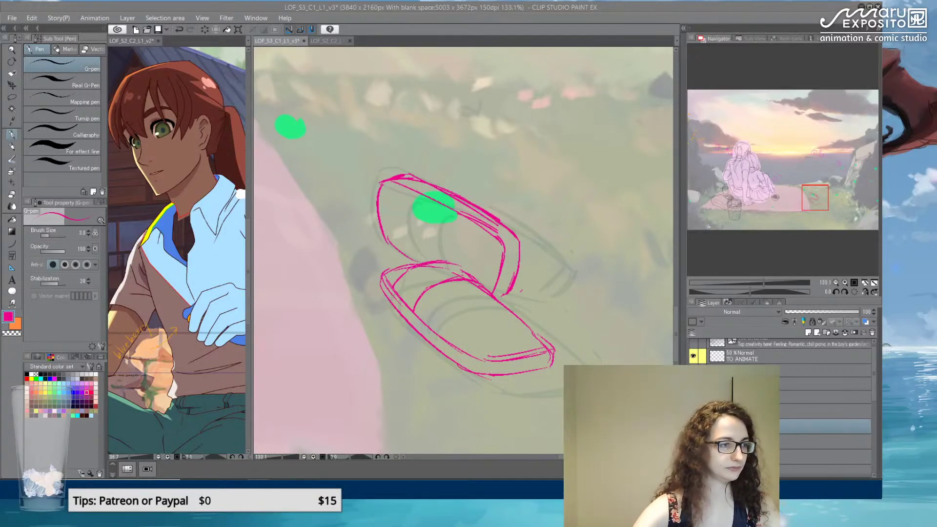
drag(403, 189, 395, 251)
drag(436, 204, 420, 262)
- Double the upper slipper's toe edge and trim the stray lines at its corner with a small eraser
drag(392, 181, 380, 230)
key(e)
drag(390, 195, 360, 175)
key(ctrl+z)
drag(49, 235, 42, 235)
drag(381, 182, 377, 208)
drag(415, 174, 394, 176)
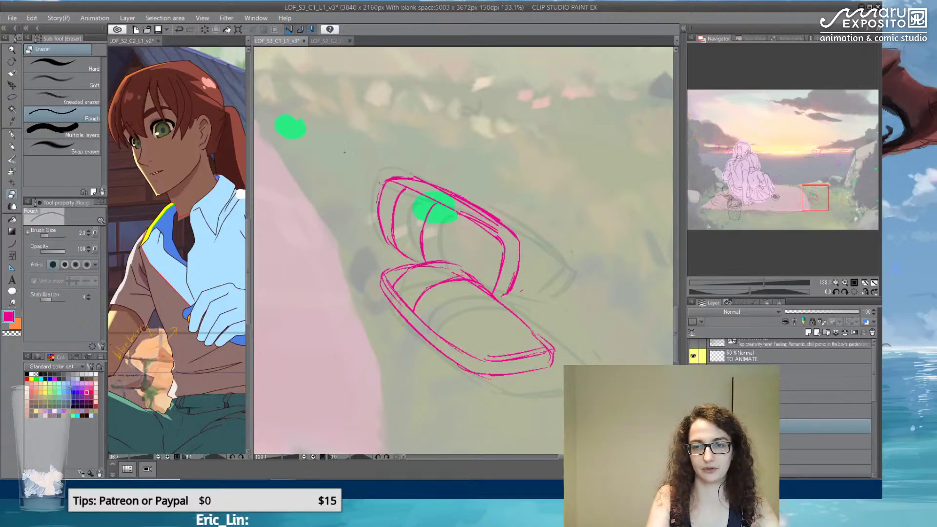
- Undo the last change and reinforce the rounded toe edge of the upper slipper with the G-pen
key(p)
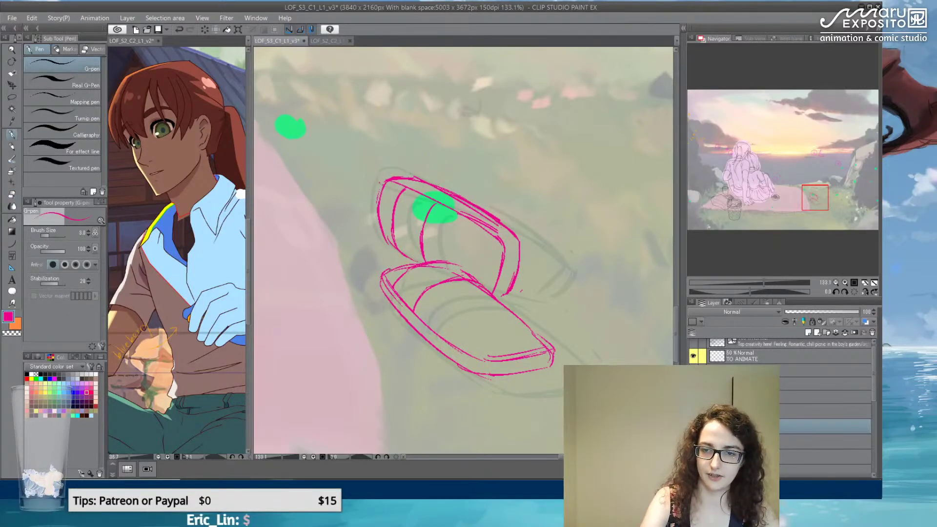
key(ctrl+z)
drag(386, 189, 399, 182)
mouse_move(394, 248)
mouse_down()
mouse_move(380, 193)
mouse_move(380, 208)
mouse_up()
drag(380, 217, 378, 230)
- Add short grass strokes behind the upper slipper's heel and thicken the strap edge of the lower slipper
mouse_move(491, 291)
mouse_down()
mouse_move(545, 237)
mouse_move(522, 273)
mouse_up()
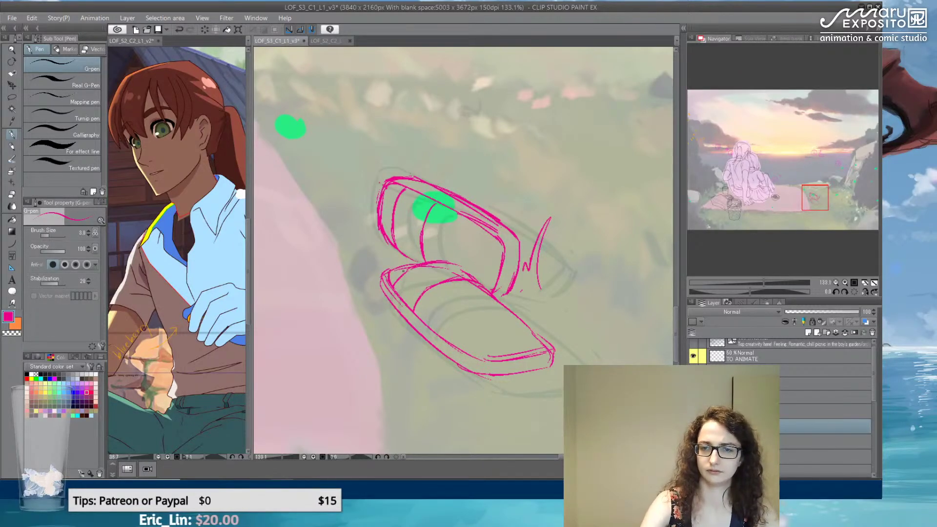
mouse_move(466, 264)
mouse_down()
mouse_move(488, 293)
mouse_move(468, 274)
mouse_up()
drag(423, 299, 436, 261)
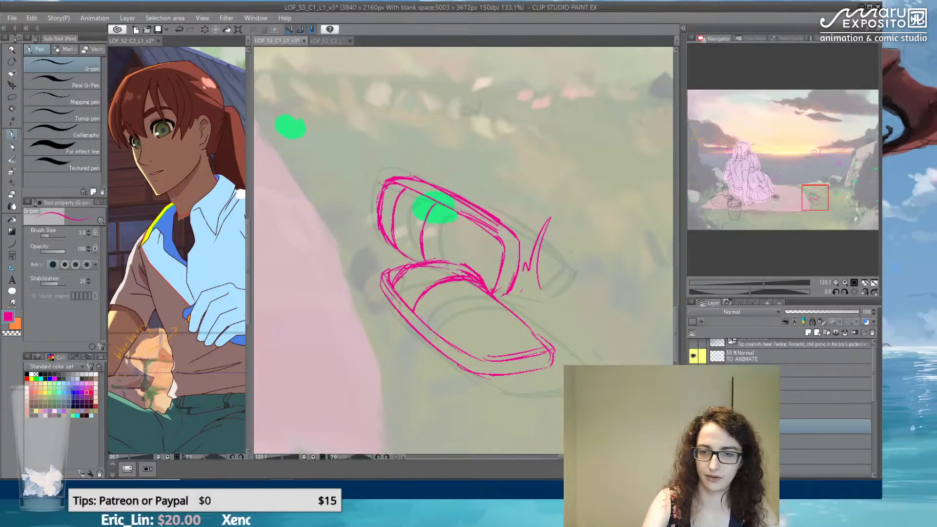
- Erase the lower slipper's toe end, redraw it further in, and reinforce the heel outline with a corner line
mouse_move(393, 271)
mouse_down()
mouse_move(422, 316)
mouse_move(491, 358)
mouse_up()
key(e)
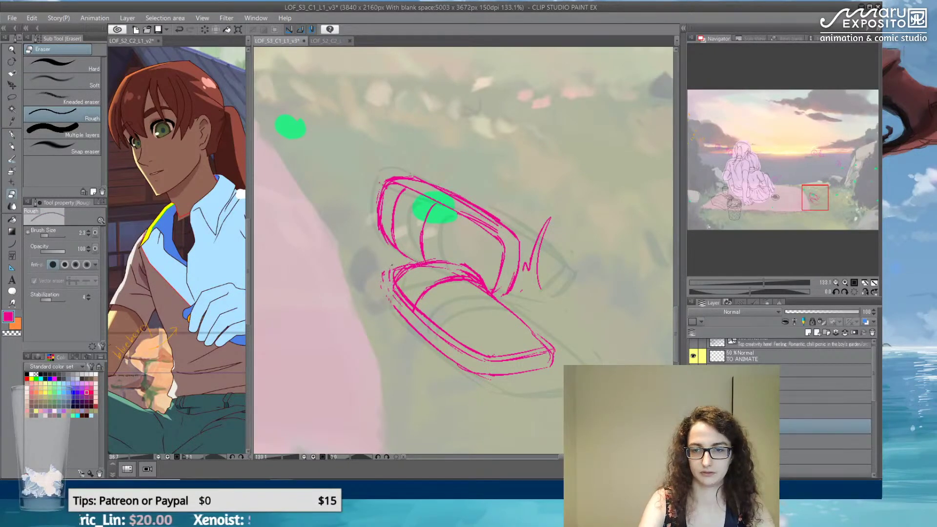
key(p)
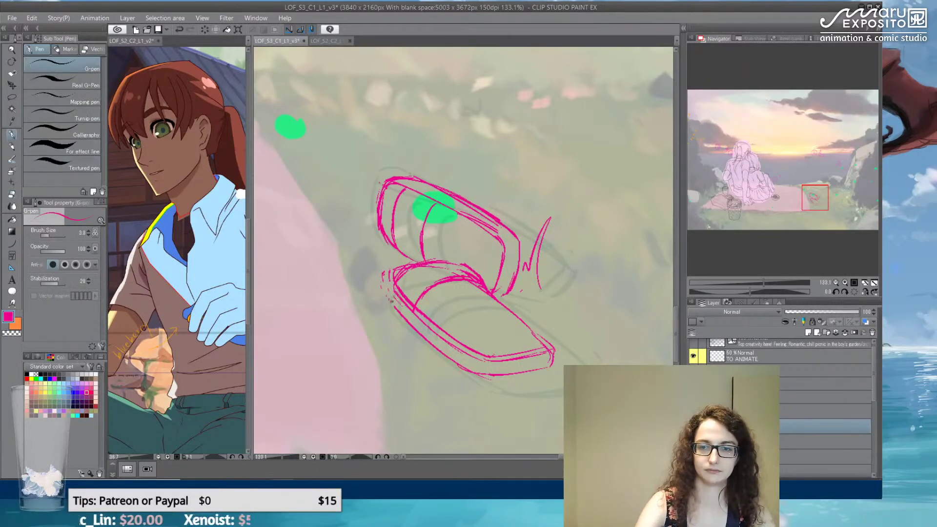
drag(391, 274, 400, 317)
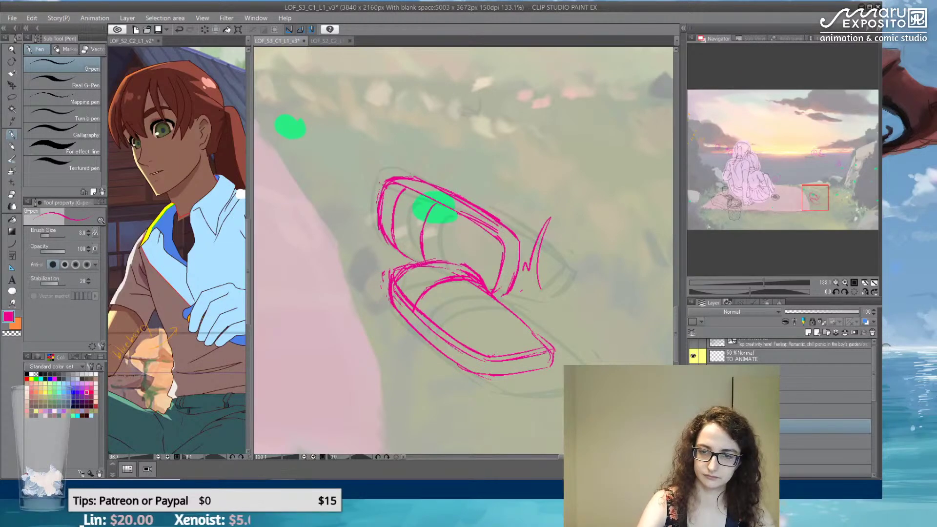
mouse_move(453, 359)
mouse_down()
mouse_move(498, 382)
mouse_move(488, 374)
mouse_up()
mouse_move(493, 379)
mouse_down()
mouse_move(516, 378)
mouse_move(494, 380)
mouse_move(556, 357)
mouse_move(532, 325)
mouse_up()
drag(490, 292, 539, 339)
- Check the slippers' size in the whole scene and draw a paw print on the insole of each one
scroll(464, 205, down, 6)
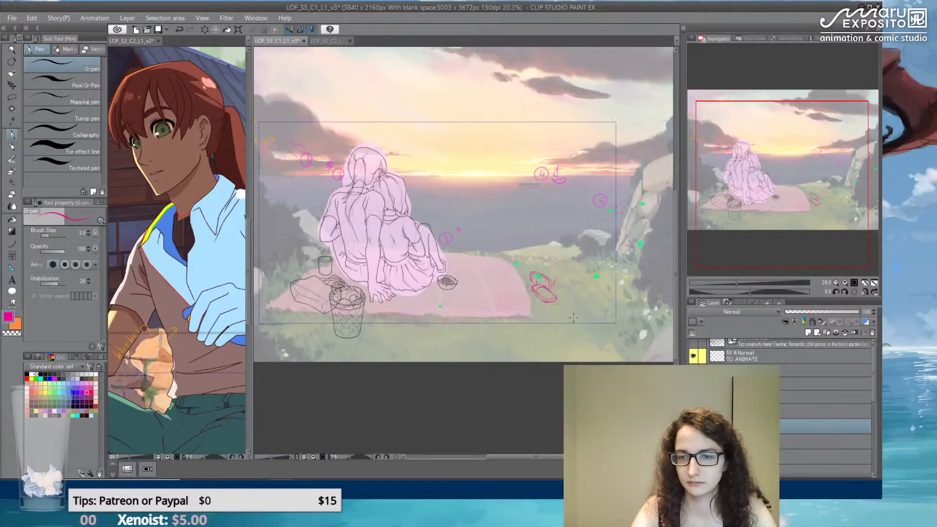
scroll(573, 317, up, 3)
scroll(540, 288, down, 1)
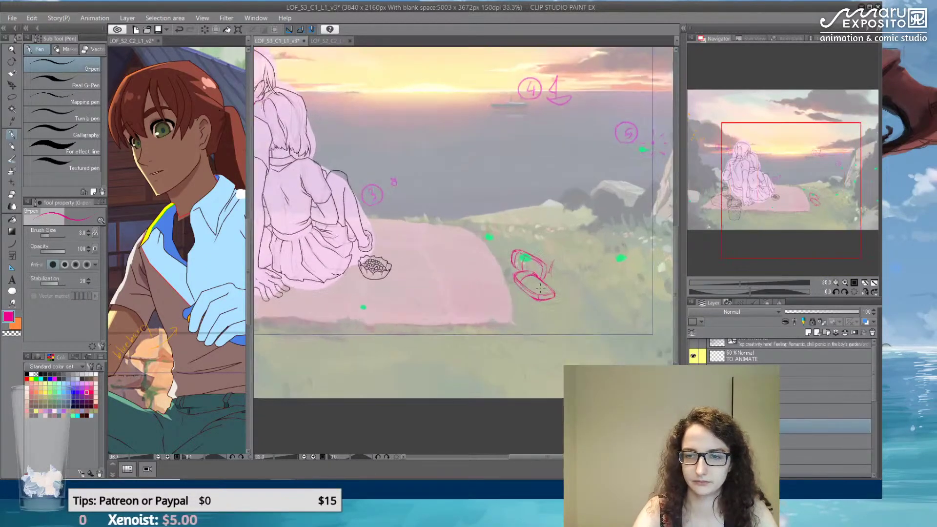
scroll(541, 287, up, 5)
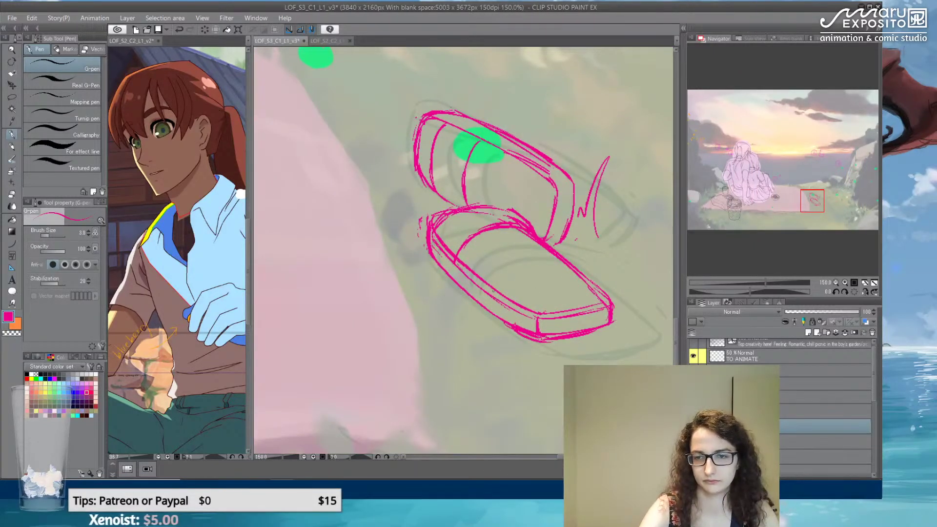
mouse_move(559, 295)
mouse_down()
mouse_move(533, 294)
mouse_move(558, 301)
mouse_up()
mouse_move(522, 277)
mouse_down()
mouse_move(538, 263)
mouse_move(560, 273)
mouse_up()
mouse_move(531, 215)
mouse_down()
mouse_move(530, 186)
mouse_move(511, 205)
mouse_move(498, 181)
mouse_move(517, 182)
mouse_up()
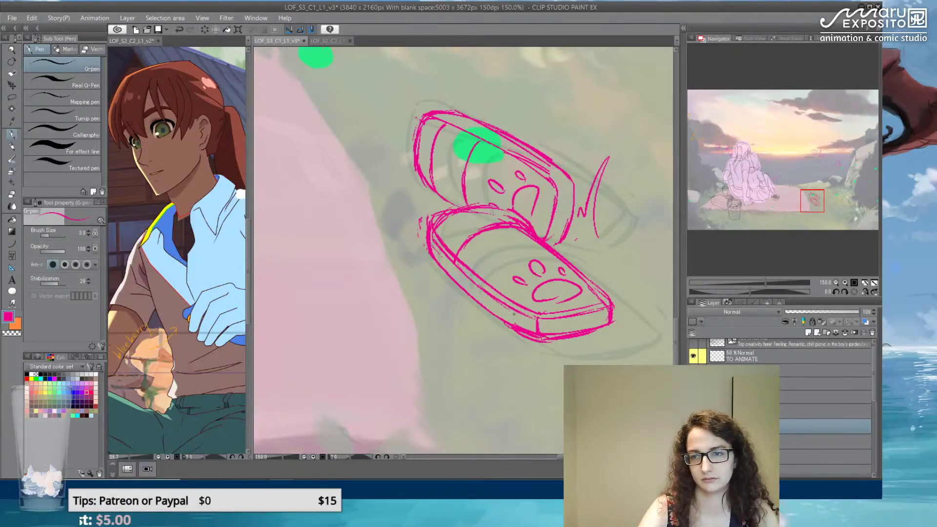
drag(376, 345, 594, 183)
scroll(538, 197, down, 3)
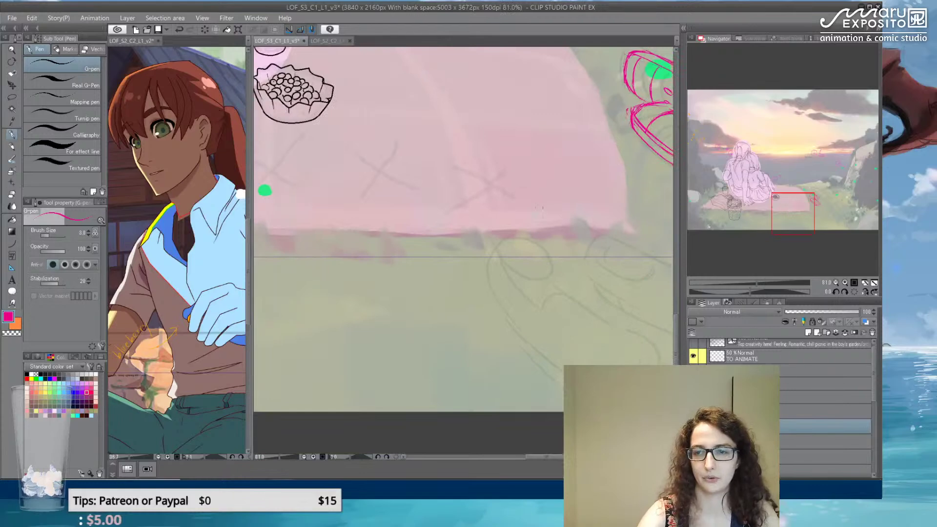
scroll(538, 196, up, 1)
drag(431, 185, 534, 175)
drag(361, 205, 351, 261)
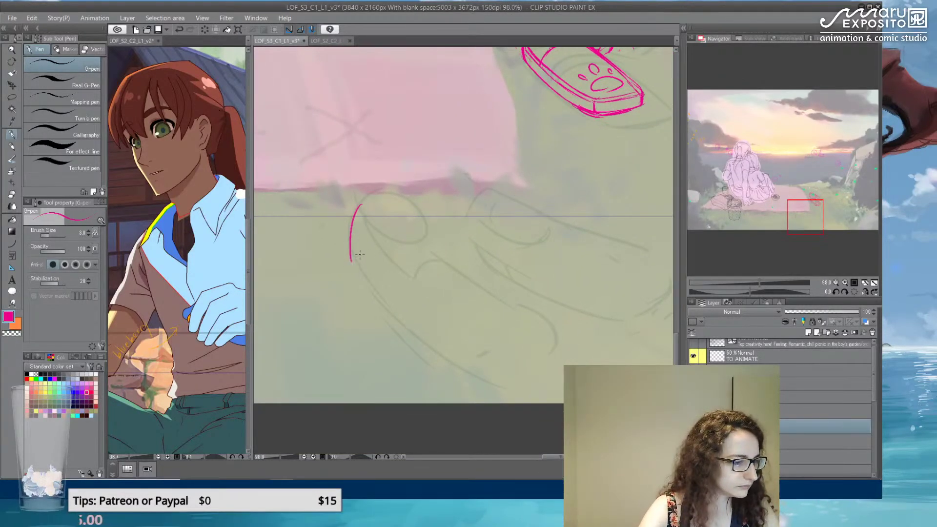
key(ctrl+z)
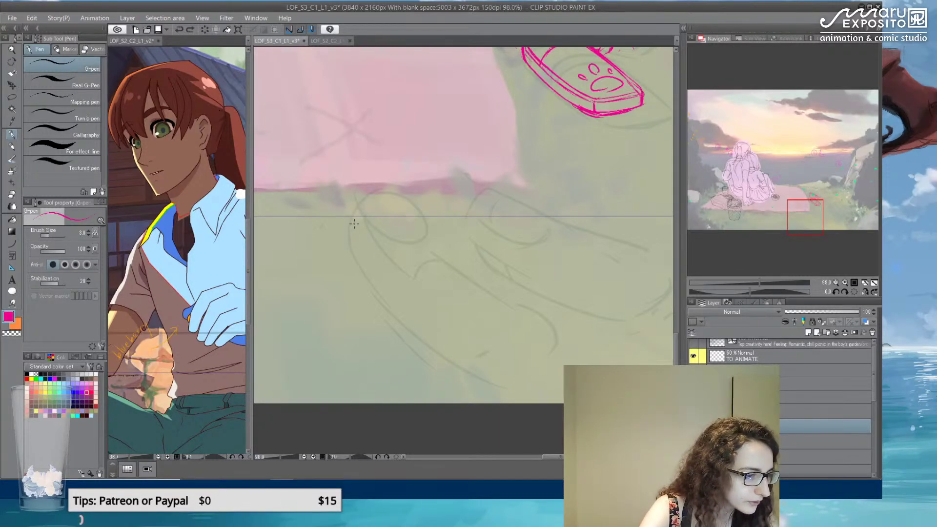
- Draw the rounded end of the larger foreground slipper below the blanket's front edge with the G-pen, following the faint sketch
mouse_move(446, 231)
mouse_down()
mouse_move(407, 255)
mouse_move(493, 326)
mouse_up()
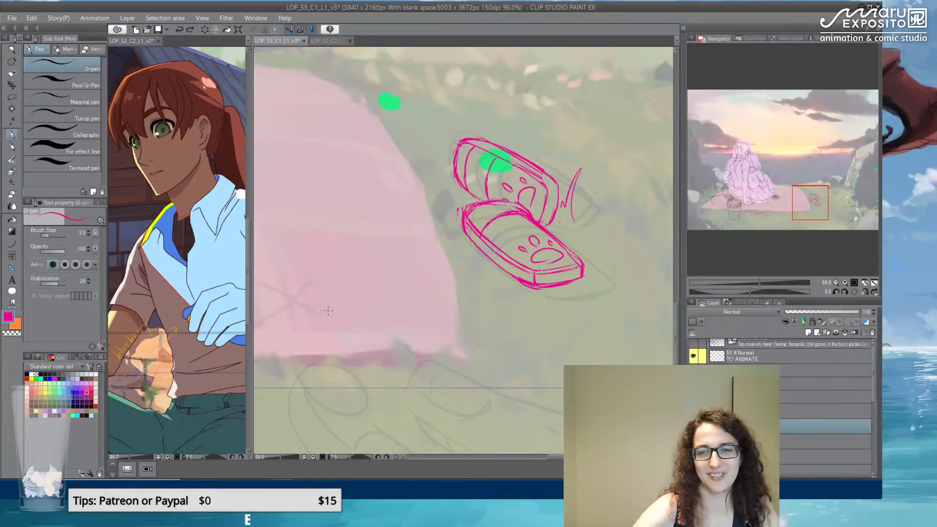
drag(416, 298, 452, 209)
mouse_move(383, 239)
mouse_down()
mouse_move(375, 314)
mouse_move(352, 338)
mouse_move(511, 253)
mouse_up()
mouse_move(403, 284)
mouse_down()
mouse_move(470, 297)
mouse_move(476, 326)
mouse_up()
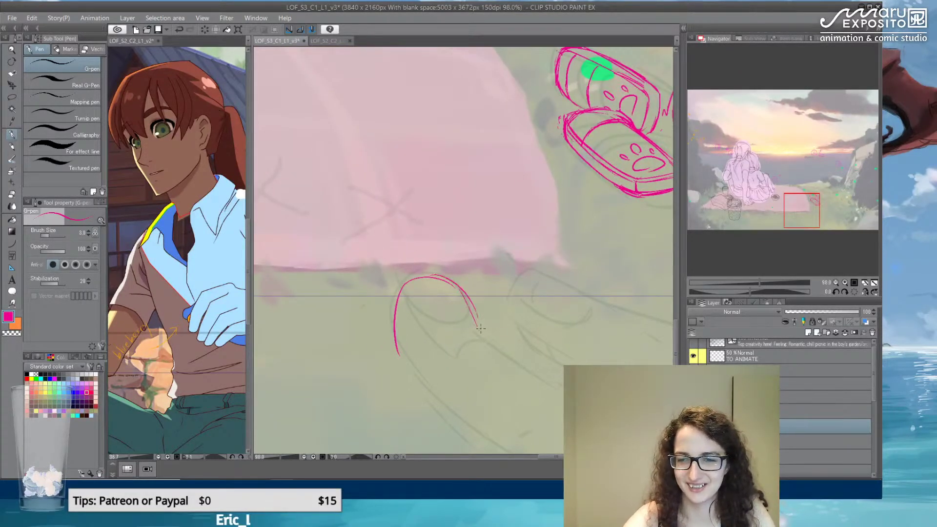
- Check the slippers against the seated couple in the whole scene and save the illustration
key(ctrl+0)
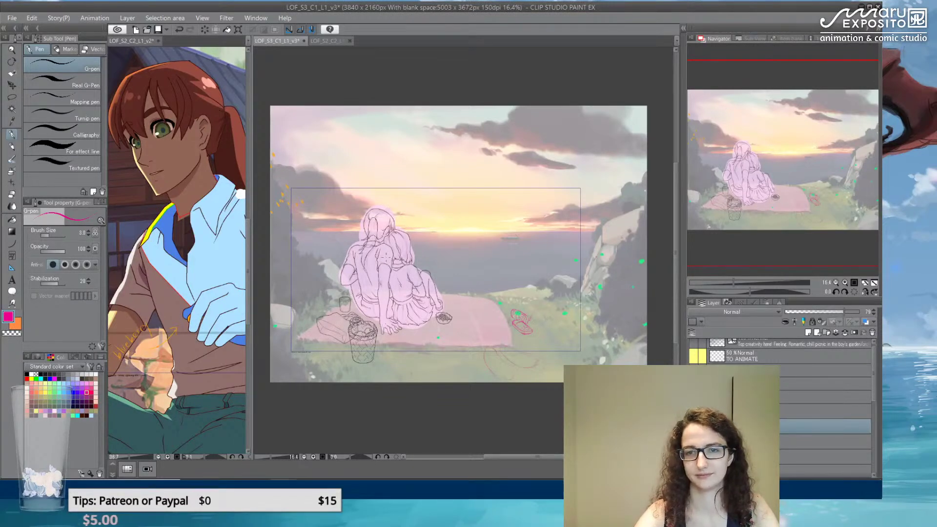
scroll(384, 257, up, 5)
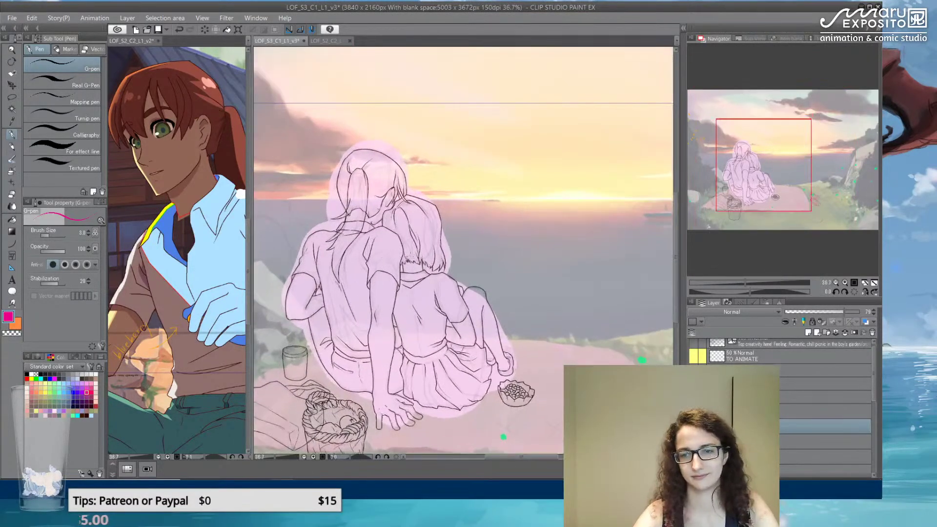
click(12, 18)
click(63, 99)
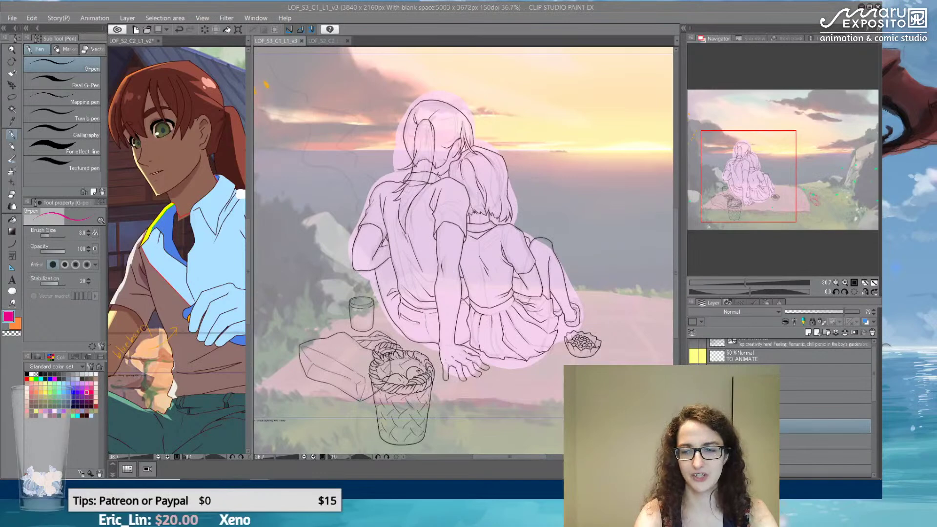
- Select the painted sunset background layer and raise its opacity to 100%
scroll(518, 153, down, 2)
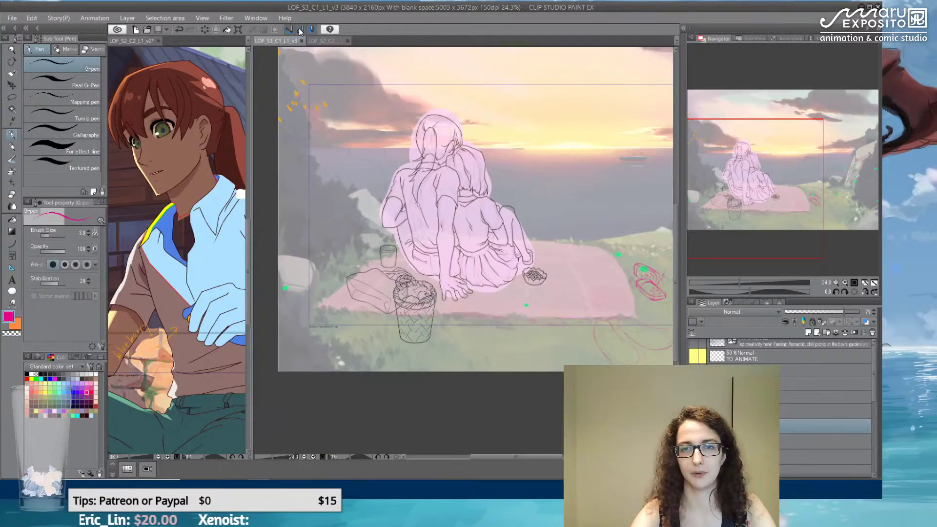
drag(444, 147, 426, 158)
scroll(426, 158, down, 2)
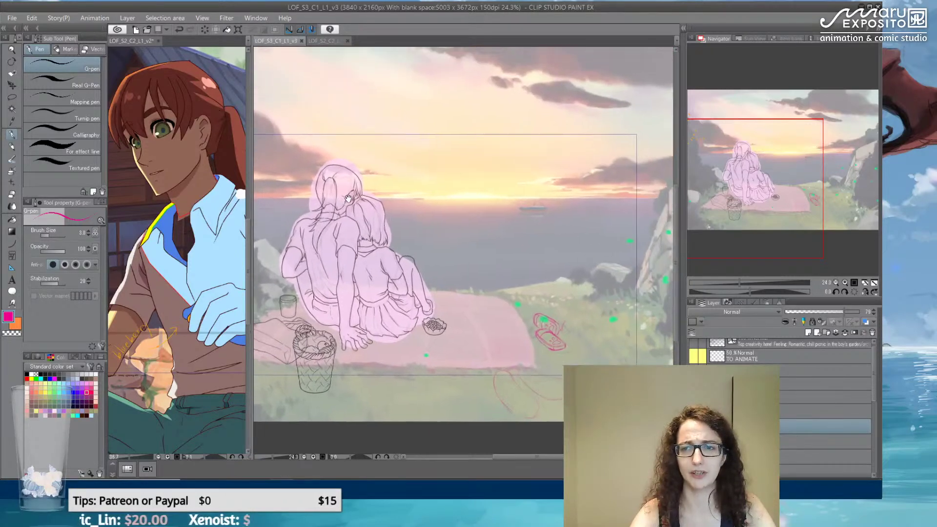
drag(395, 149, 410, 173)
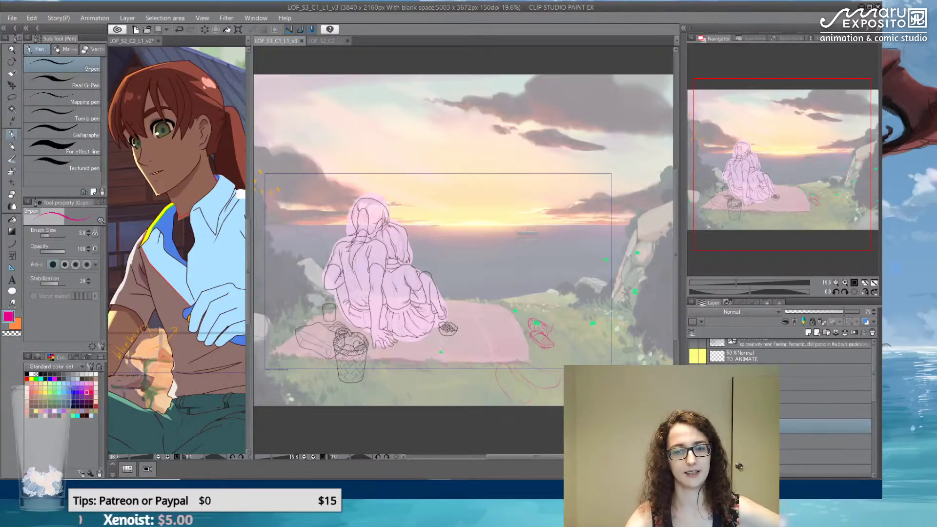
scroll(789, 441, down, 1)
scroll(789, 437, down, 2)
click(805, 454)
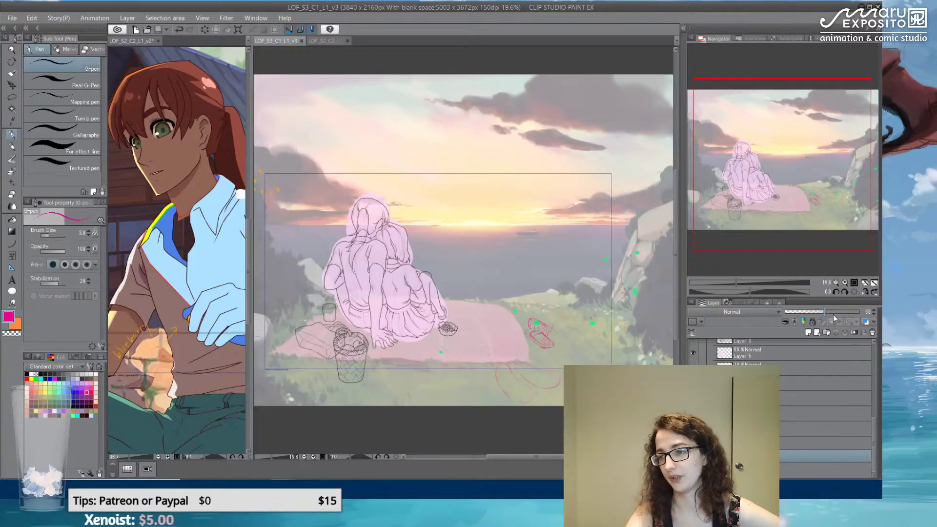
drag(846, 311, 878, 312)
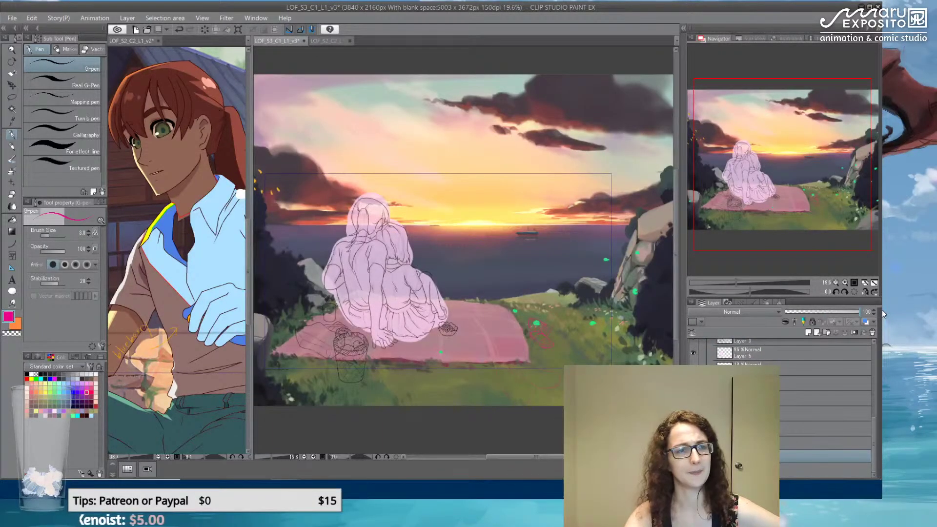